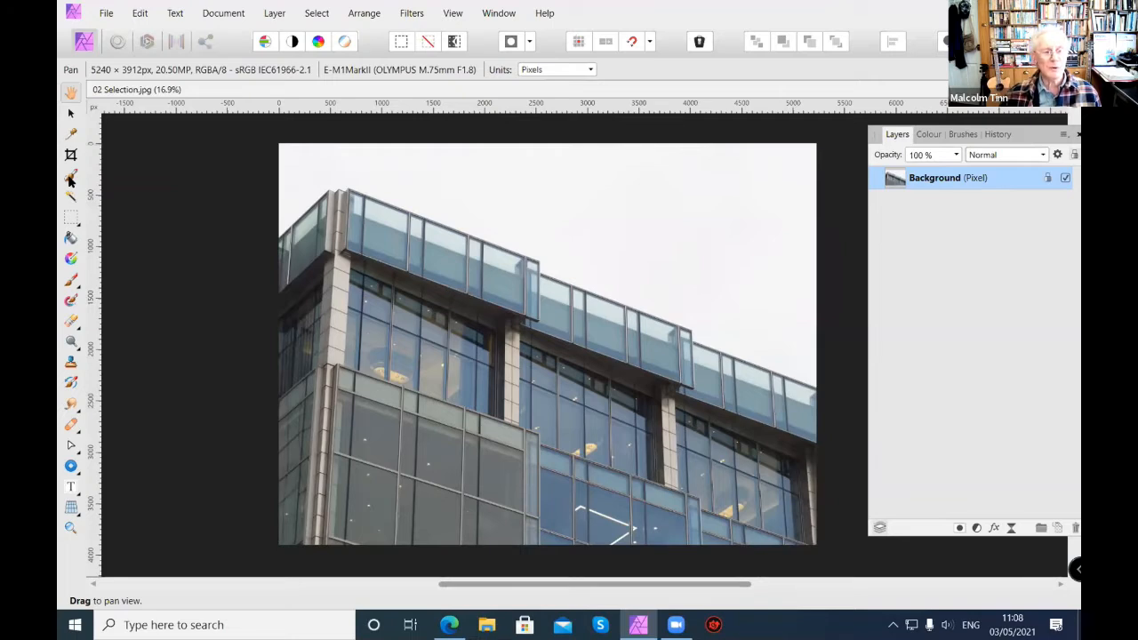
Activate the Selection Brush in Add mode and enlarge its width to 292.7 px
{"action": "left_click", "coordinate": [71, 176]}
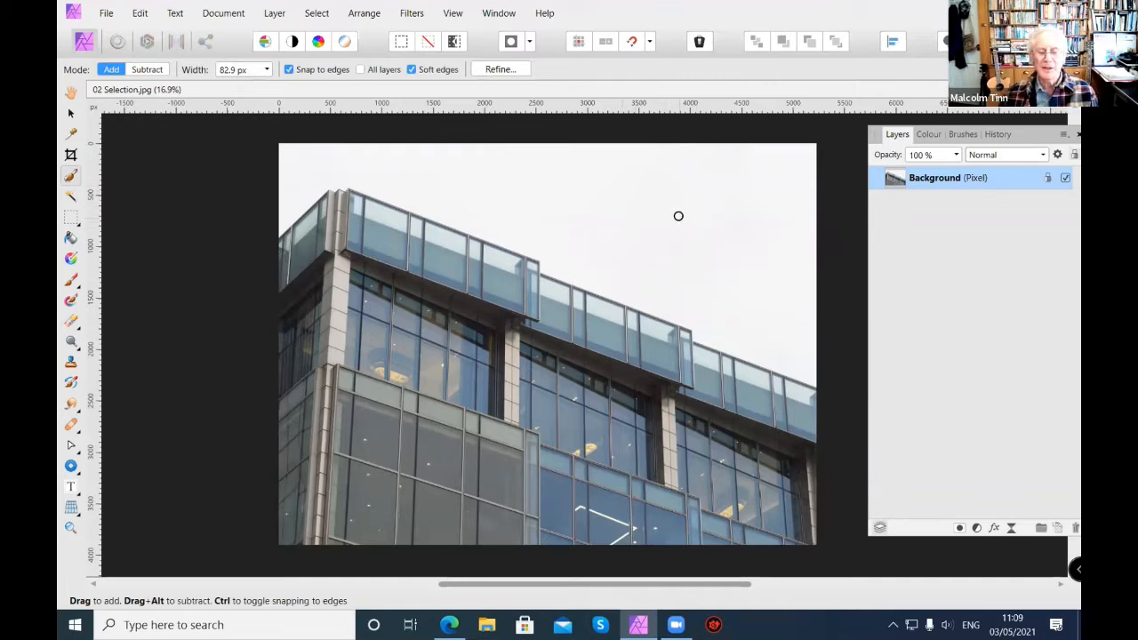
{"action": "key", "text": "bracketright"}
{"action": "key", "text": "bracketright"}
{"action": "key", "text": "bracketright"}
{"action": "key", "text": "bracketright"}
{"action": "key", "text": "bracketright"}
{"action": "key", "text": "bracketright"}
{"action": "key", "text": "bracketright"}
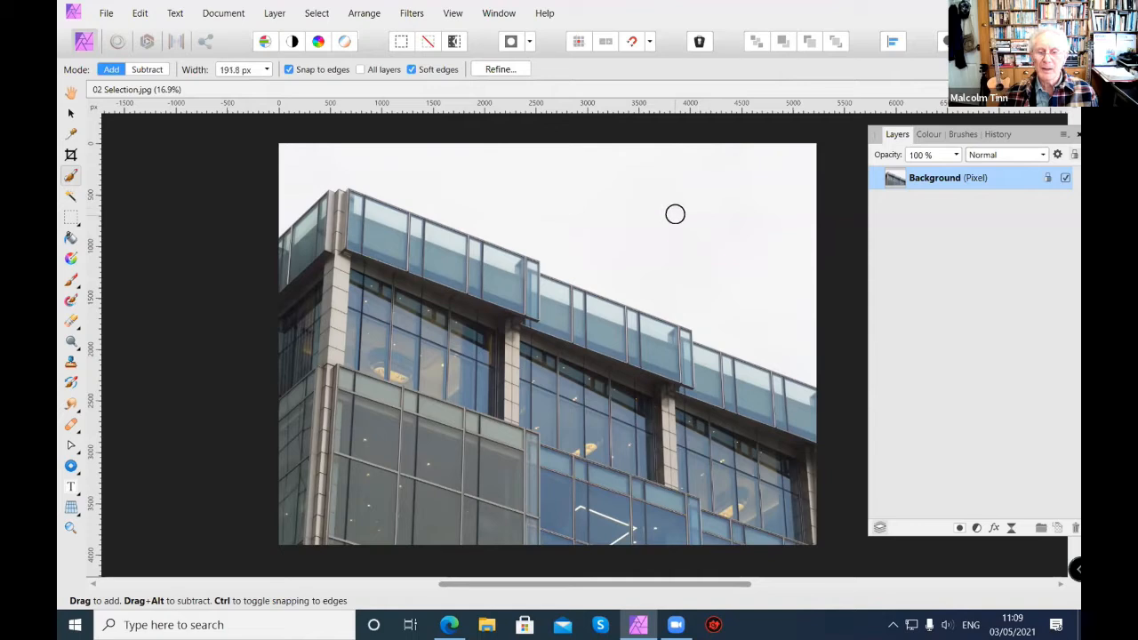
{"action": "key", "text": "bracketleft"}
{"action": "key", "text": "bracketleft"}
{"action": "key", "text": "bracketleft"}
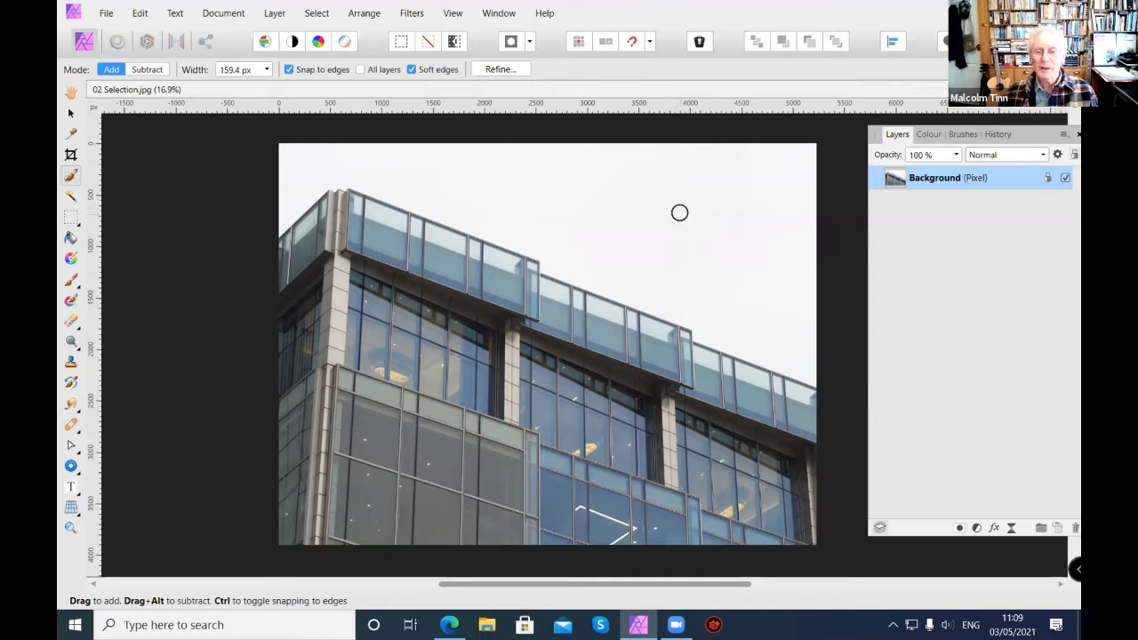
{"action": "key", "text": "bracketright"}
{"action": "key", "text": "bracketright"}
{"action": "key", "text": "bracketright"}
{"action": "key", "text": "bracketright"}
{"action": "key", "text": "bracketright"}
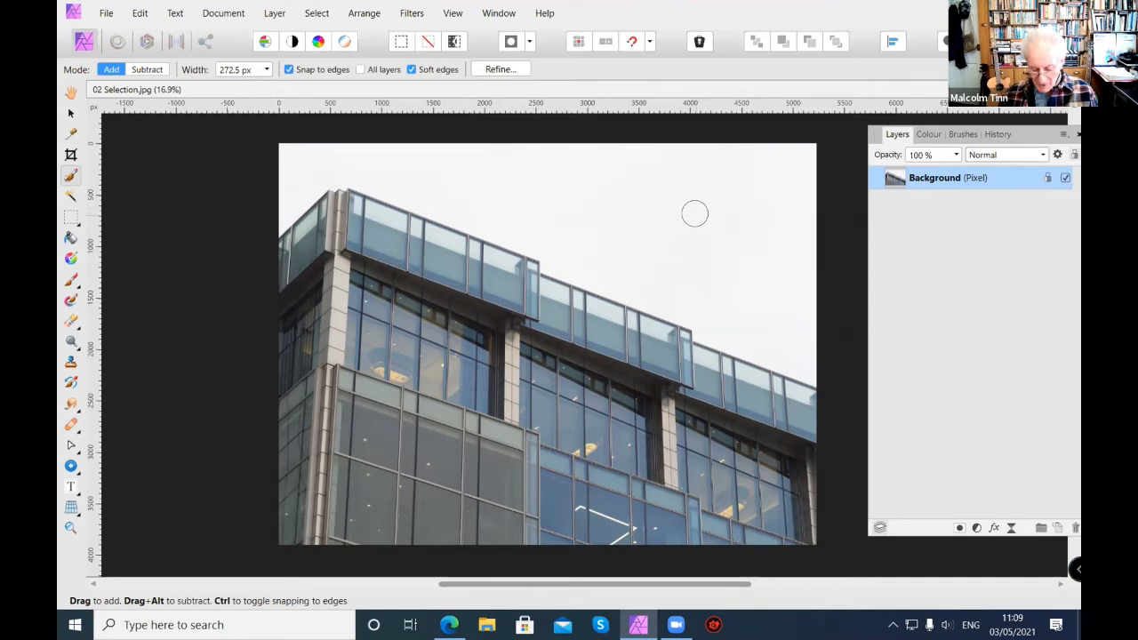
{"action": "key", "text": "bracketright"}
{"action": "key", "text": "bracketright"}
{"action": "key", "text": "bracketright"}
{"action": "key", "text": "bracketright"}
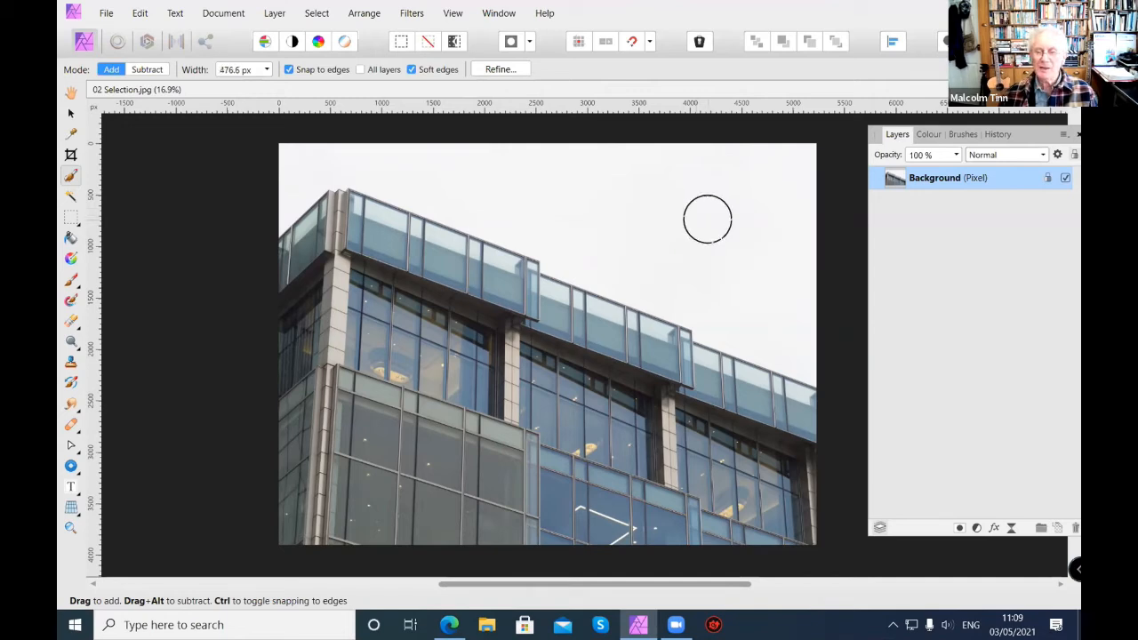
{"action": "key", "text": "bracketleft"}
{"action": "key", "text": "bracketleft"}
{"action": "key", "text": "bracketleft"}
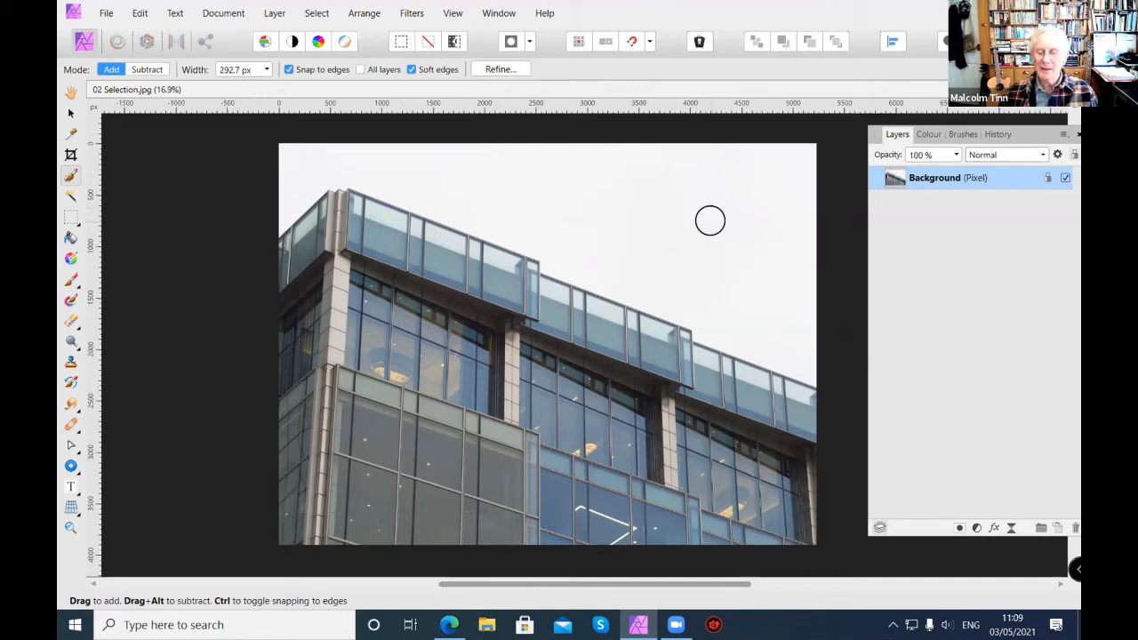
Brush over the sky above the building to select it, and invert the selection to cover the building
{"action": "mouse_move", "coordinate": [747, 249]}
{"action": "left_mouse_down"}
{"action": "mouse_move", "coordinate": [663, 193]}
{"action": "mouse_move", "coordinate": [513, 167]}
{"action": "mouse_move", "coordinate": [727, 175]}
{"action": "mouse_move", "coordinate": [776, 223]}
{"action": "mouse_move", "coordinate": [777, 302]}
{"action": "mouse_move", "coordinate": [655, 260]}
{"action": "left_mouse_up"}
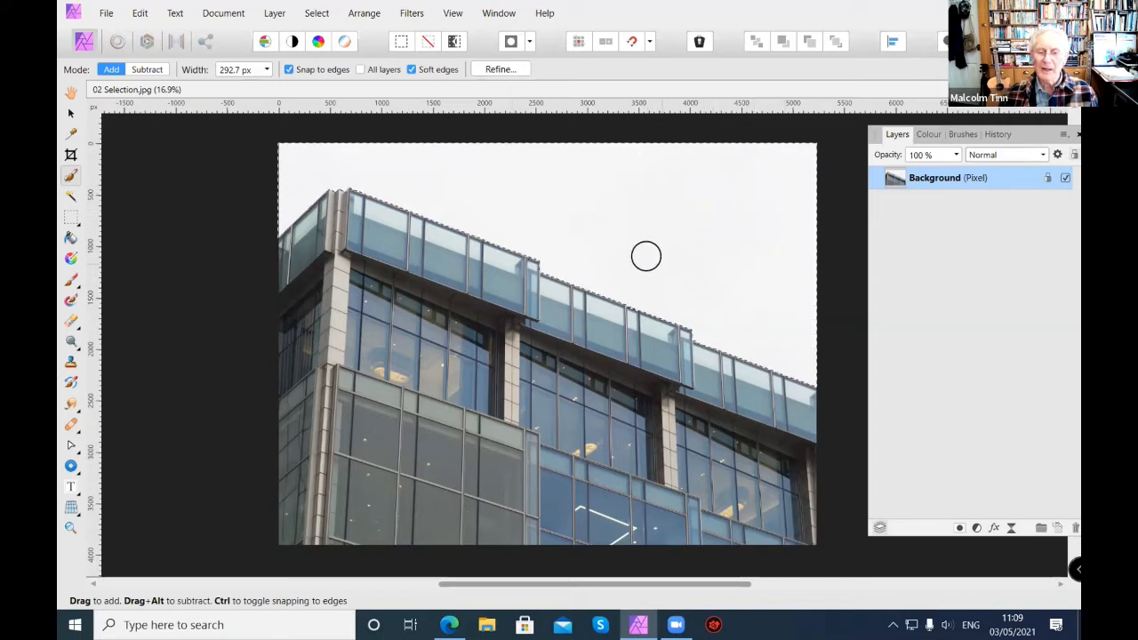
{"action": "left_click_drag", "start_coordinate": [591, 207], "coordinate": [599, 206]}
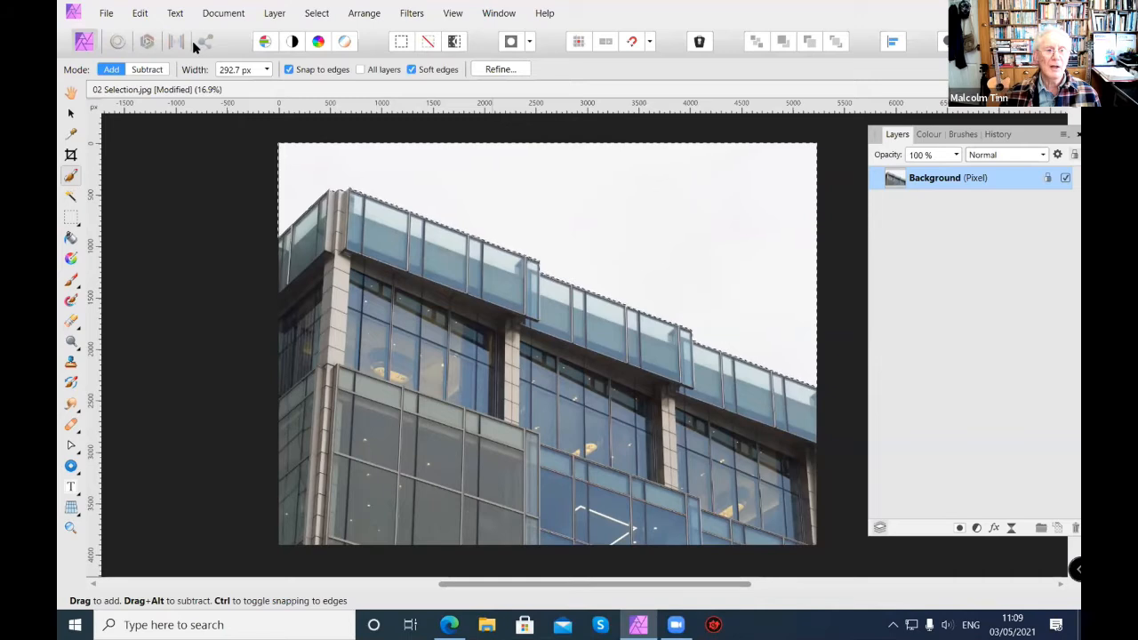
{"action": "left_click", "coordinate": [453, 42]}
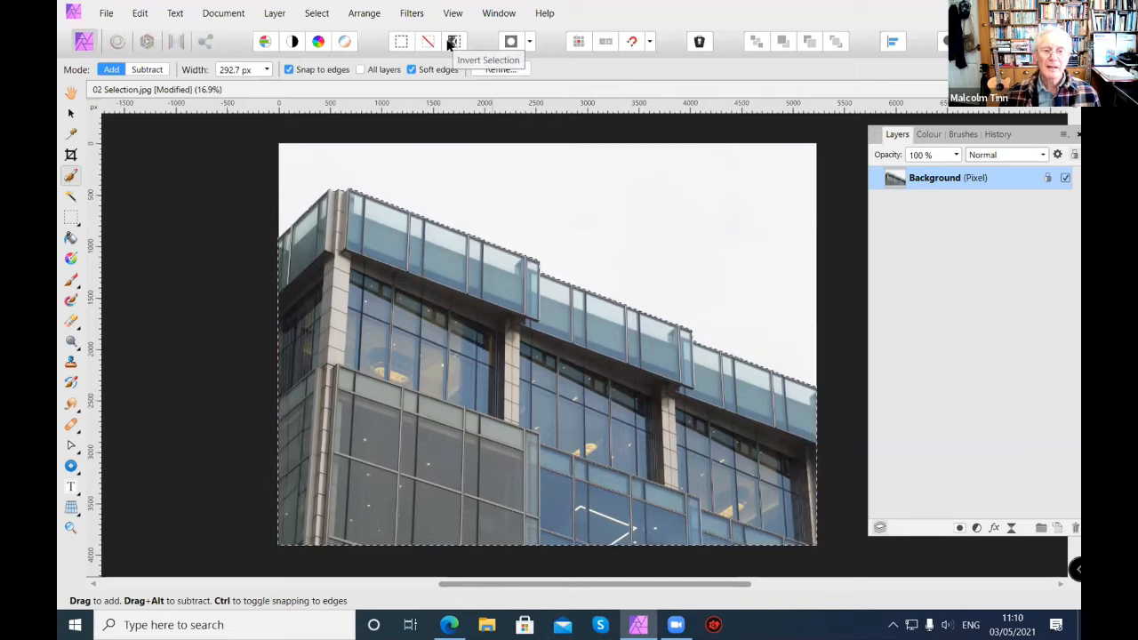
{"action": "left_click", "coordinate": [428, 44]}
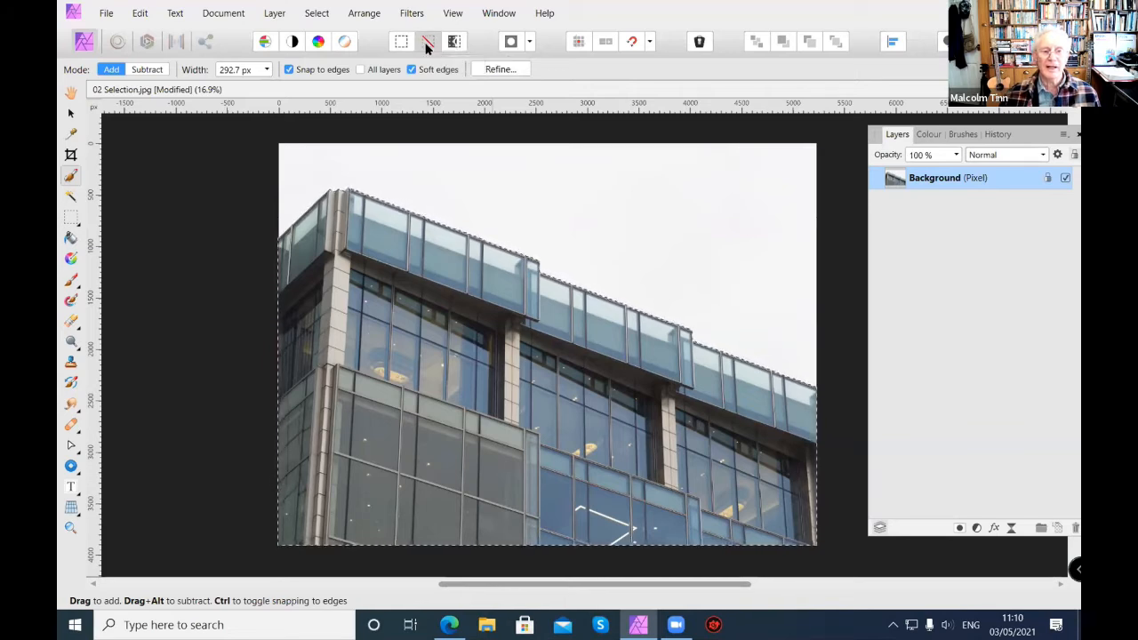
{"action": "key", "text": "ctrl+z"}
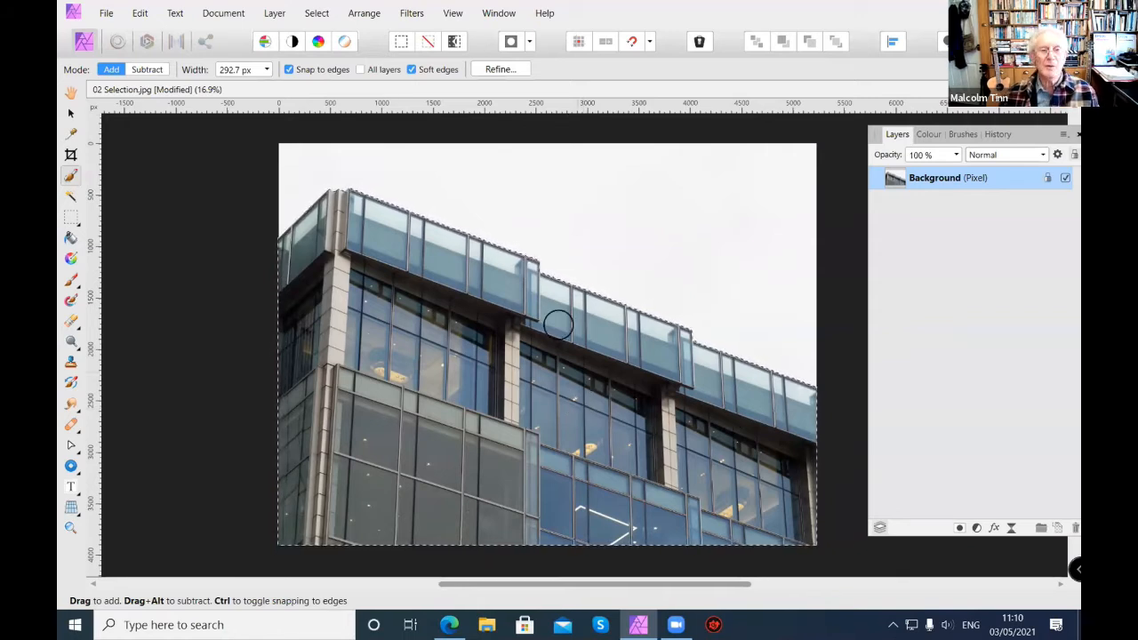
Apply the Clarity sharpening filter to the selected building at 20% strength
{"action": "left_click", "coordinate": [412, 13]}
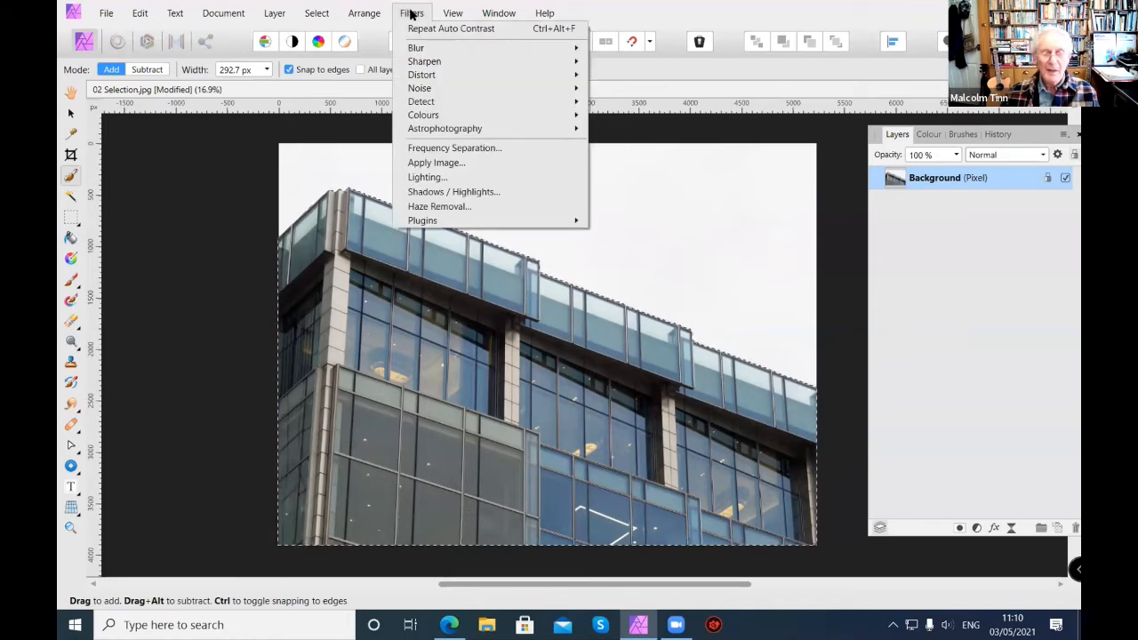
{"action": "mouse_move", "coordinate": [423, 61]}
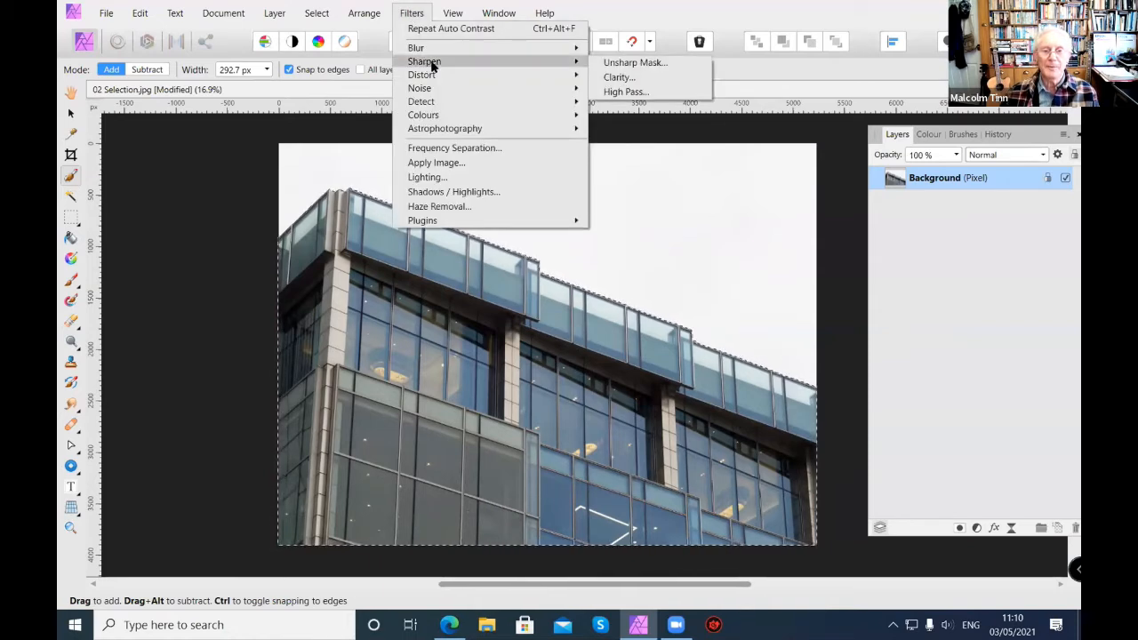
{"action": "left_click", "coordinate": [620, 77]}
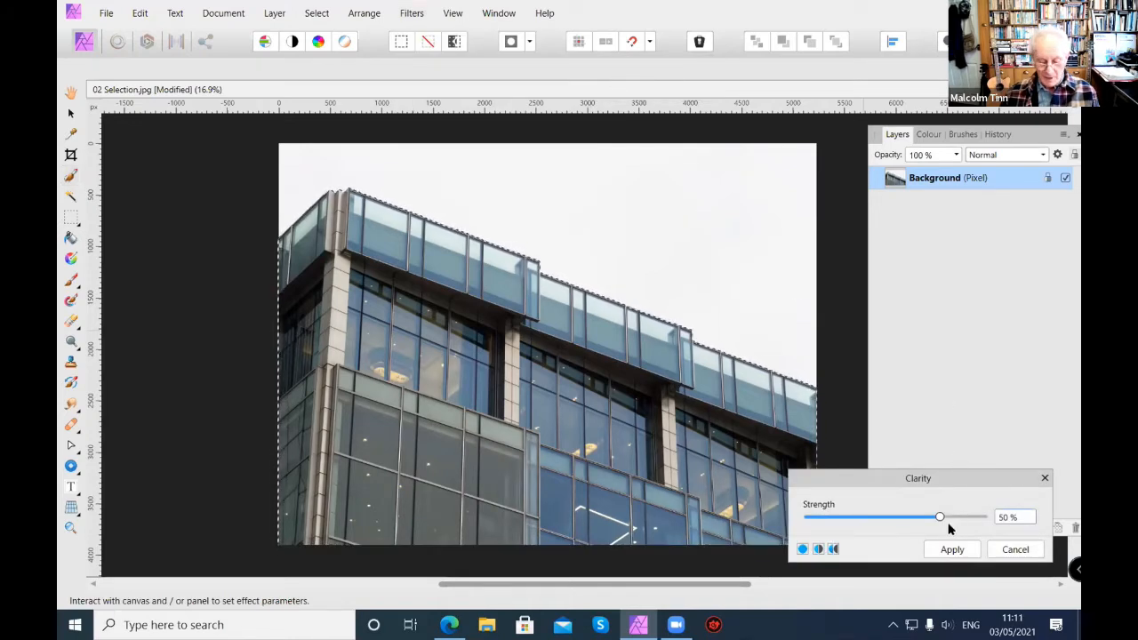
{"action": "mouse_move", "coordinate": [938, 517]}
{"action": "left_mouse_down"}
{"action": "mouse_move", "coordinate": [848, 518]}
{"action": "mouse_move", "coordinate": [965, 518]}
{"action": "mouse_move", "coordinate": [862, 530]}
{"action": "mouse_move", "coordinate": [974, 530]}
{"action": "mouse_move", "coordinate": [879, 530]}
{"action": "mouse_move", "coordinate": [922, 526]}
{"action": "left_mouse_up"}
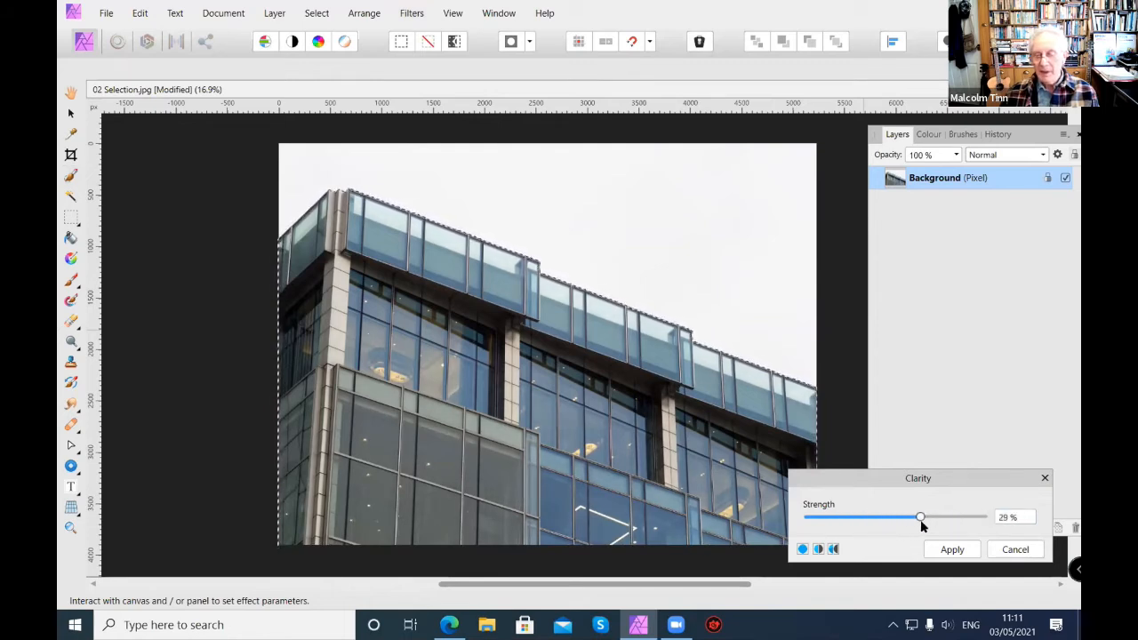
{"action": "left_click", "coordinate": [1004, 519]}
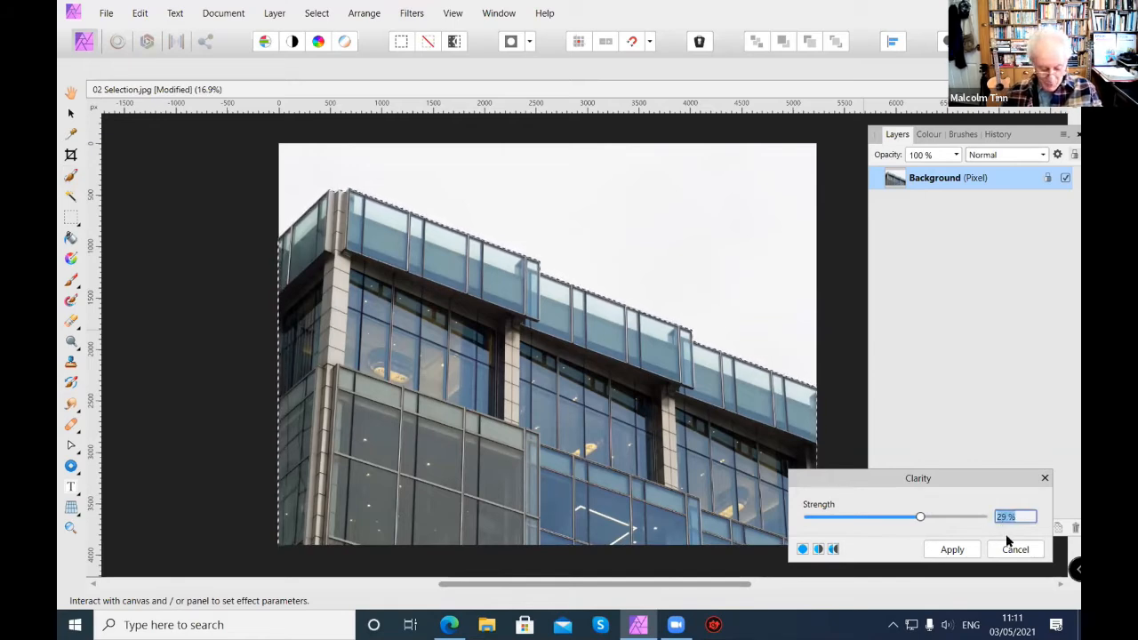
{"action": "type", "text": "20"}
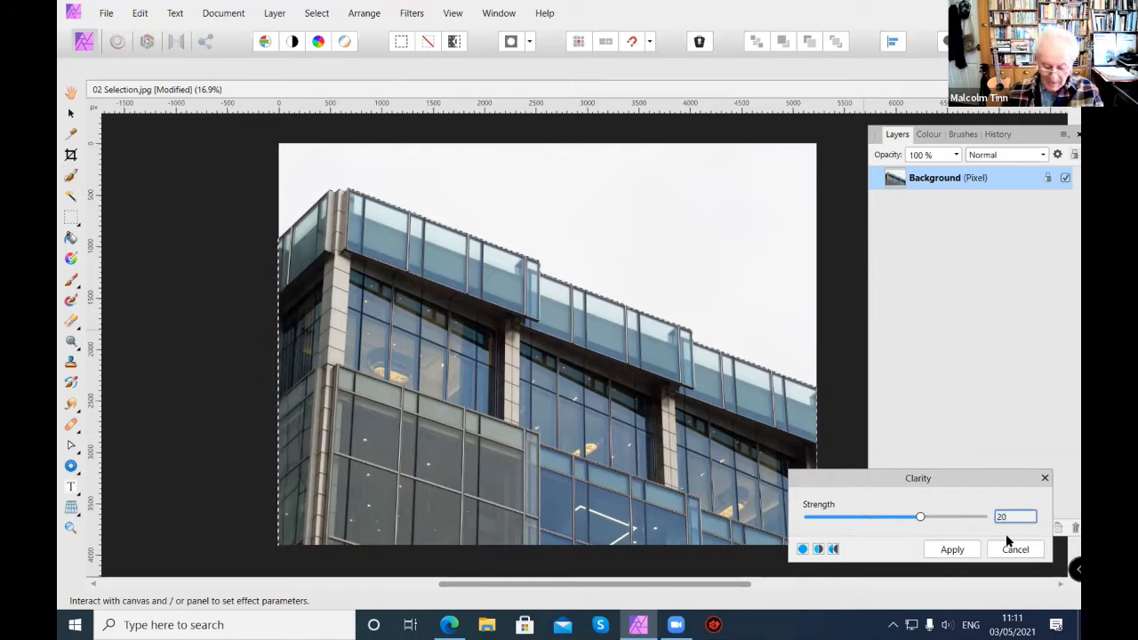
{"action": "key", "text": "Return"}
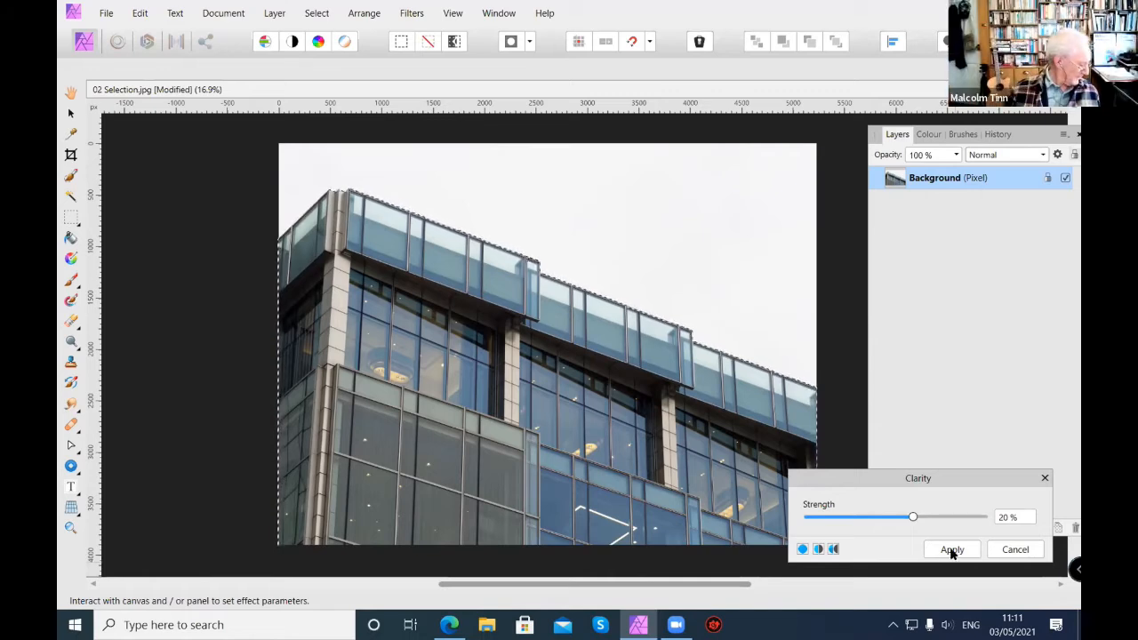
{"action": "left_click", "coordinate": [951, 550]}
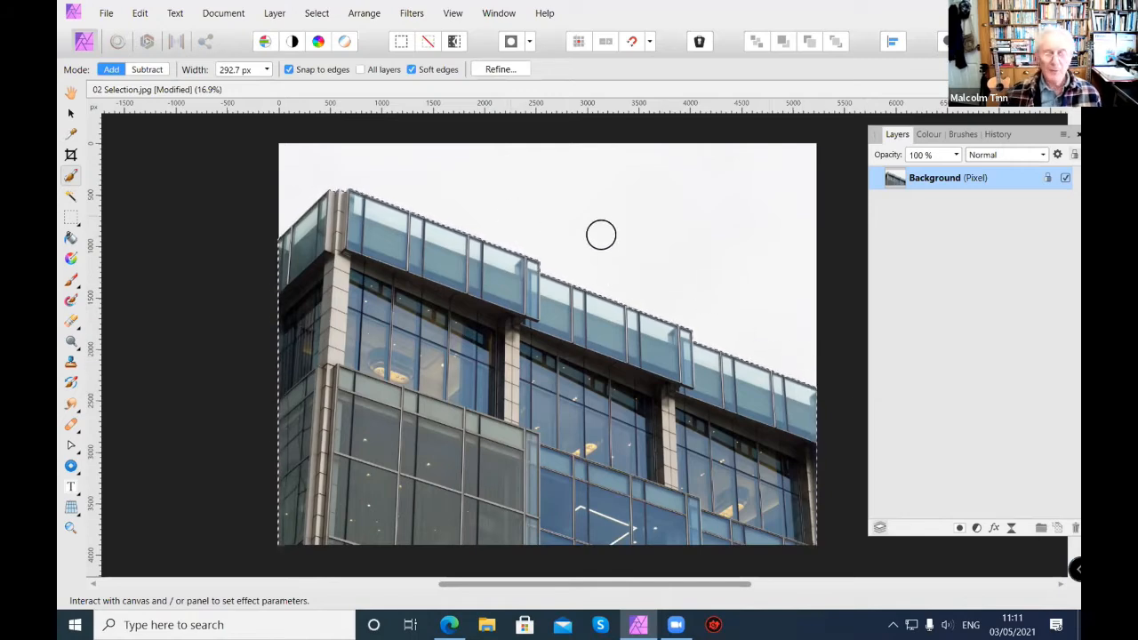
Compare the photo before and after the edits by scrubbing the history position to the start and back to the end
{"action": "left_click", "coordinate": [928, 138]}
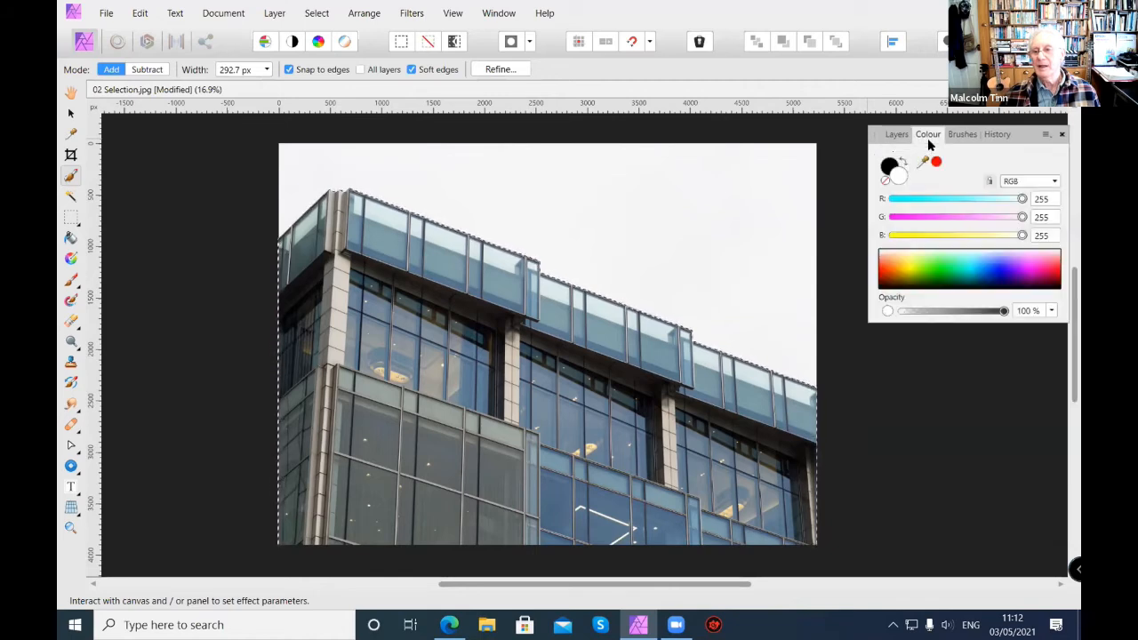
{"action": "left_click", "coordinate": [963, 135]}
{"action": "left_click", "coordinate": [993, 135]}
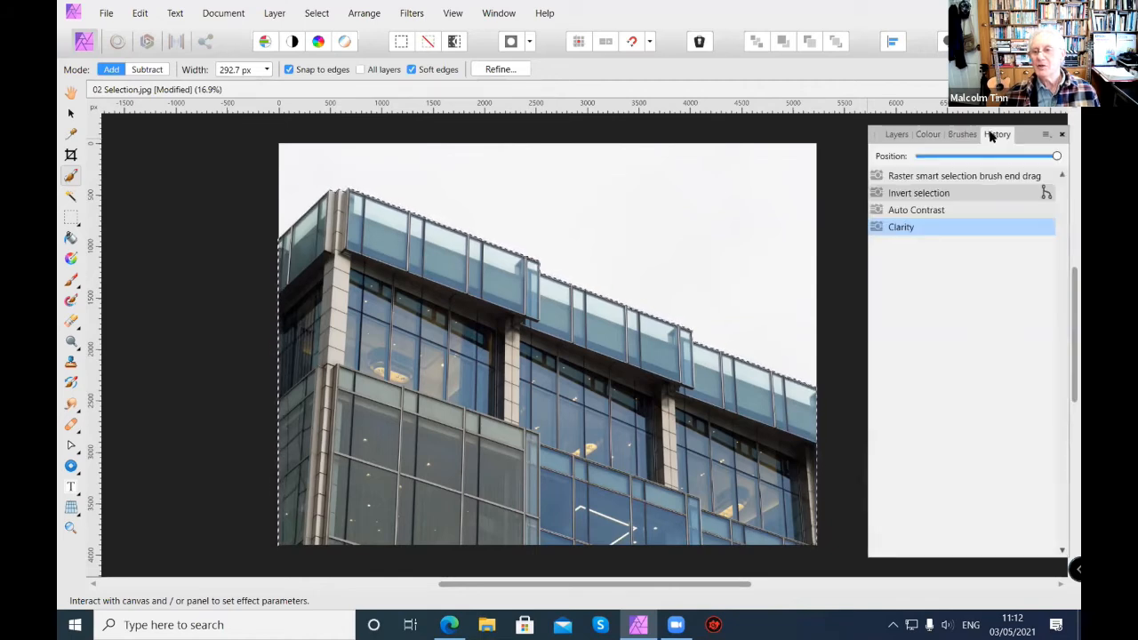
{"action": "left_click_drag", "start_coordinate": [1044, 158], "coordinate": [919, 157]}
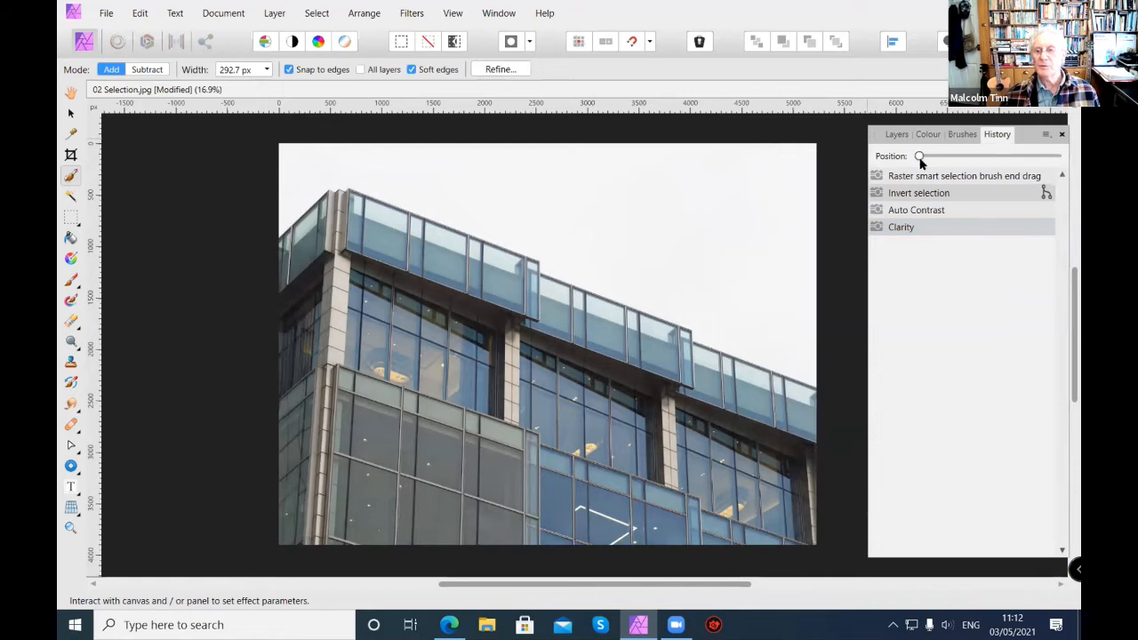
{"action": "left_click_drag", "start_coordinate": [919, 157], "coordinate": [1078, 162]}
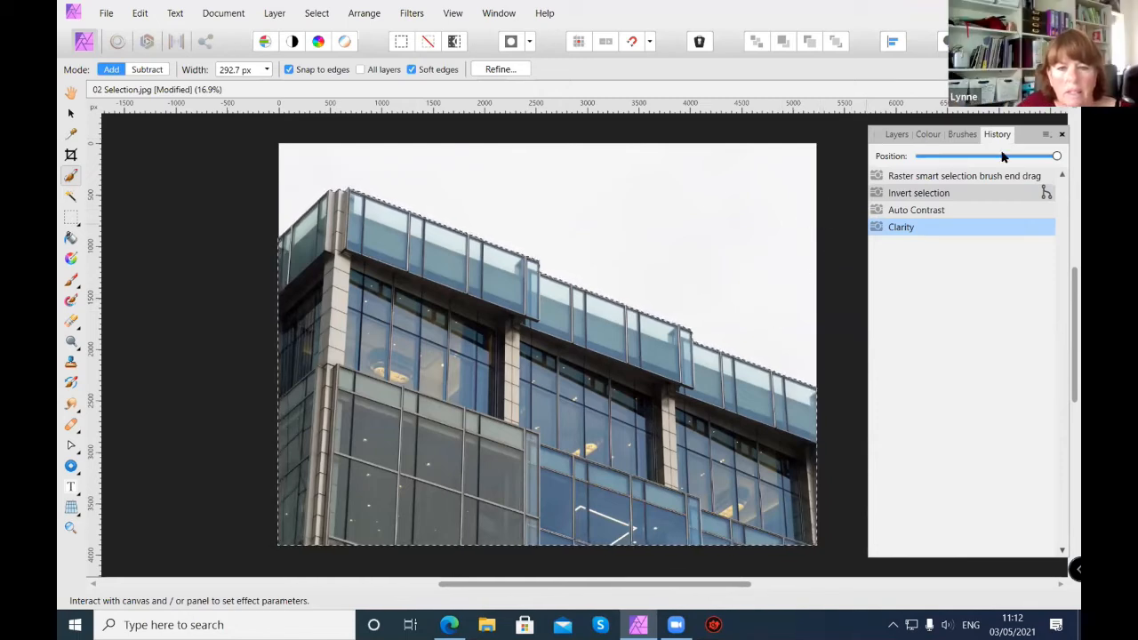
{"action": "left_click", "coordinate": [895, 135]}
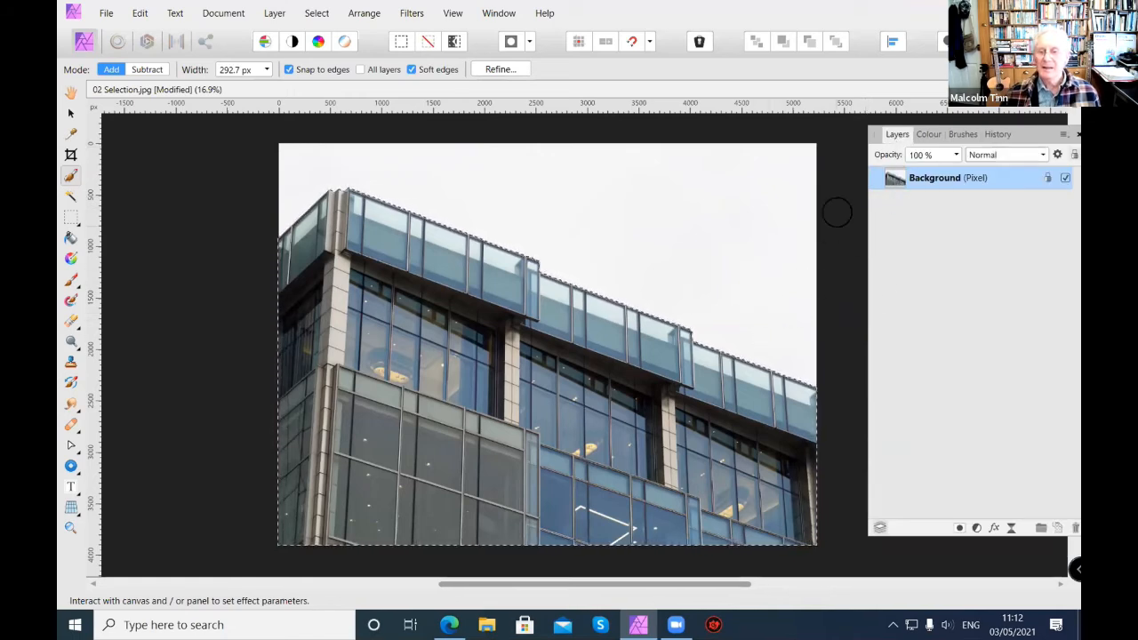
Start another Clarity filter on the building and compare its effect in split and mirrored before/after views, returning to the single view
{"action": "left_click", "coordinate": [410, 16]}
{"action": "mouse_move", "coordinate": [428, 62]}
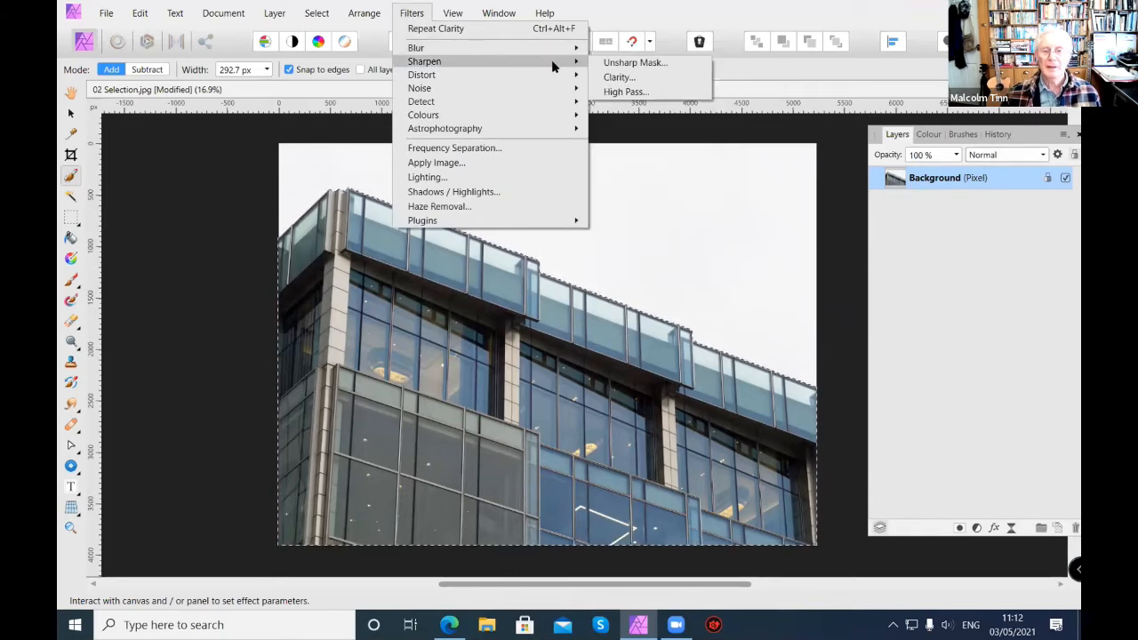
{"action": "left_click", "coordinate": [604, 78]}
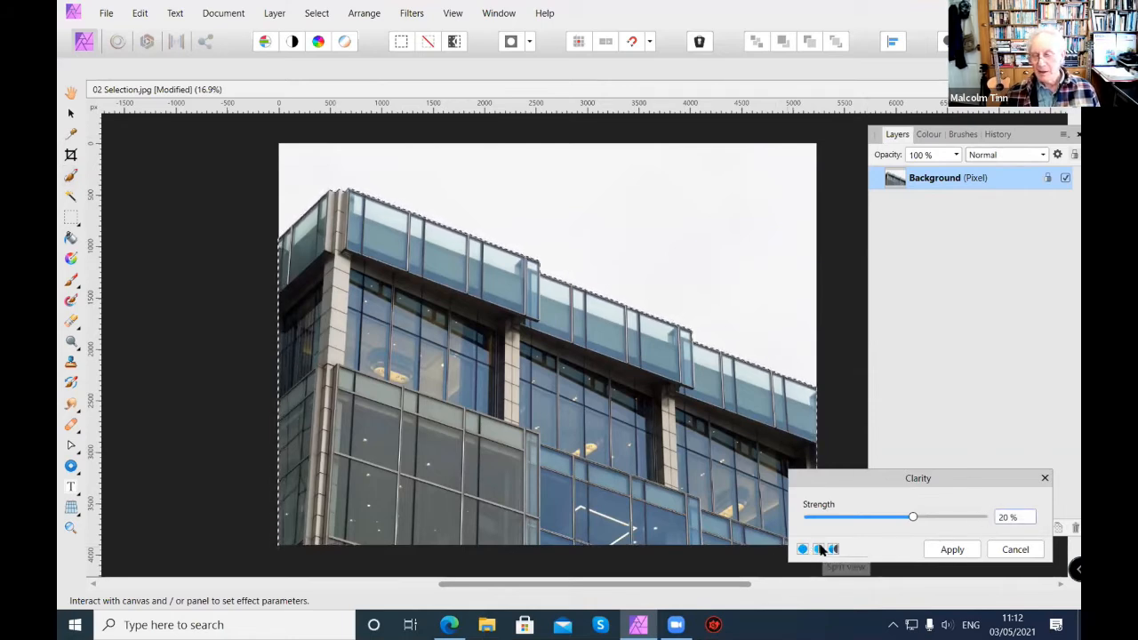
{"action": "left_click", "coordinate": [819, 550]}
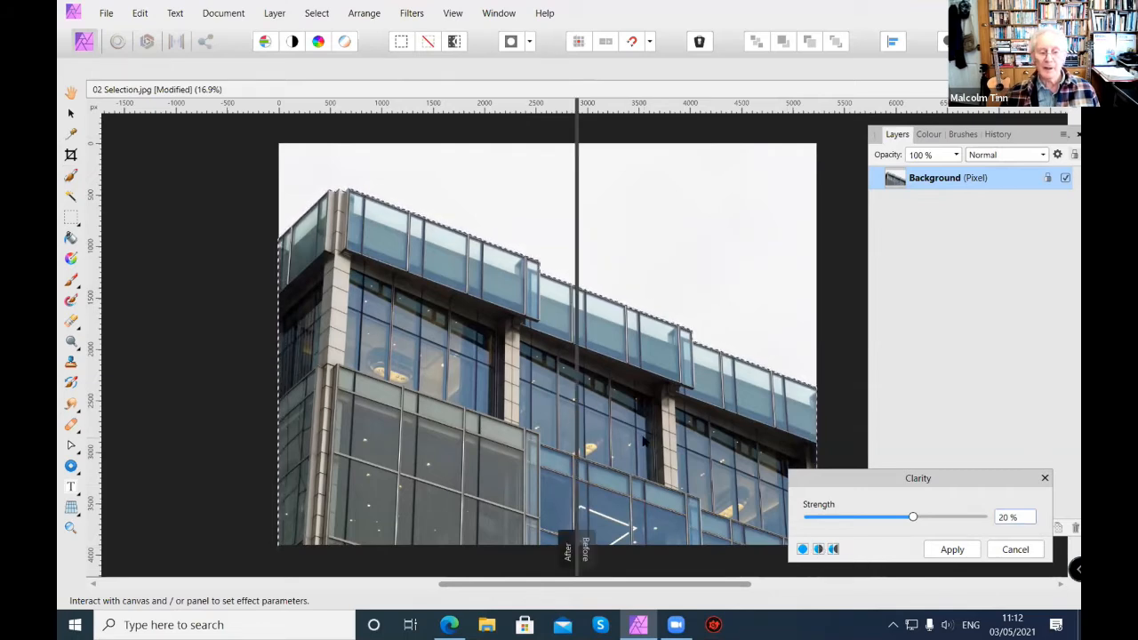
{"action": "left_click", "coordinate": [802, 549]}
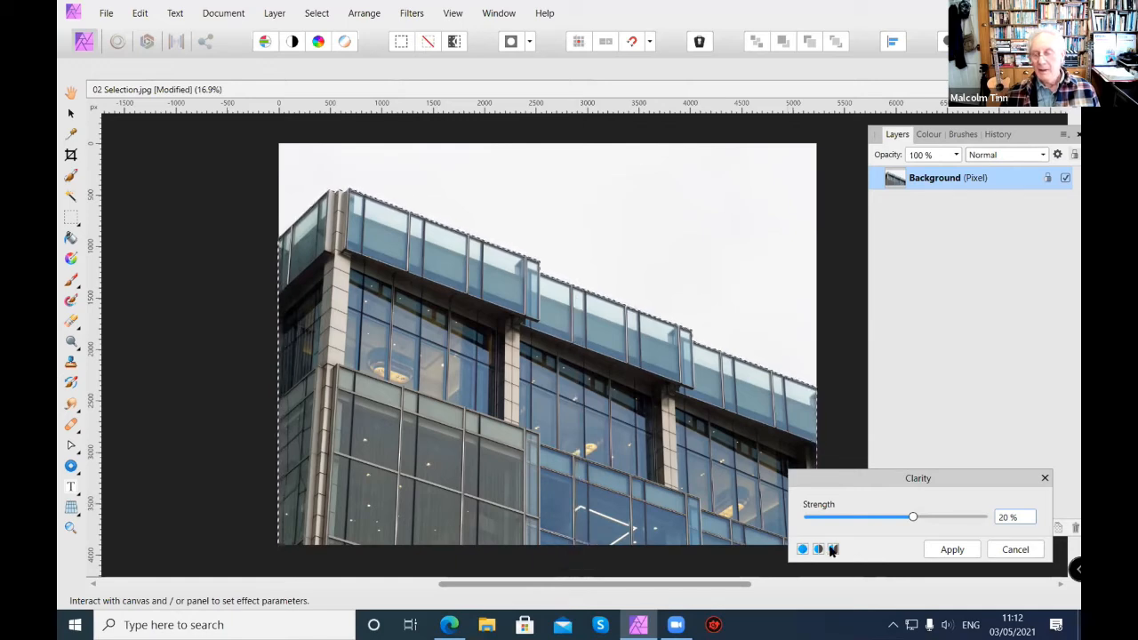
{"action": "left_click", "coordinate": [833, 549]}
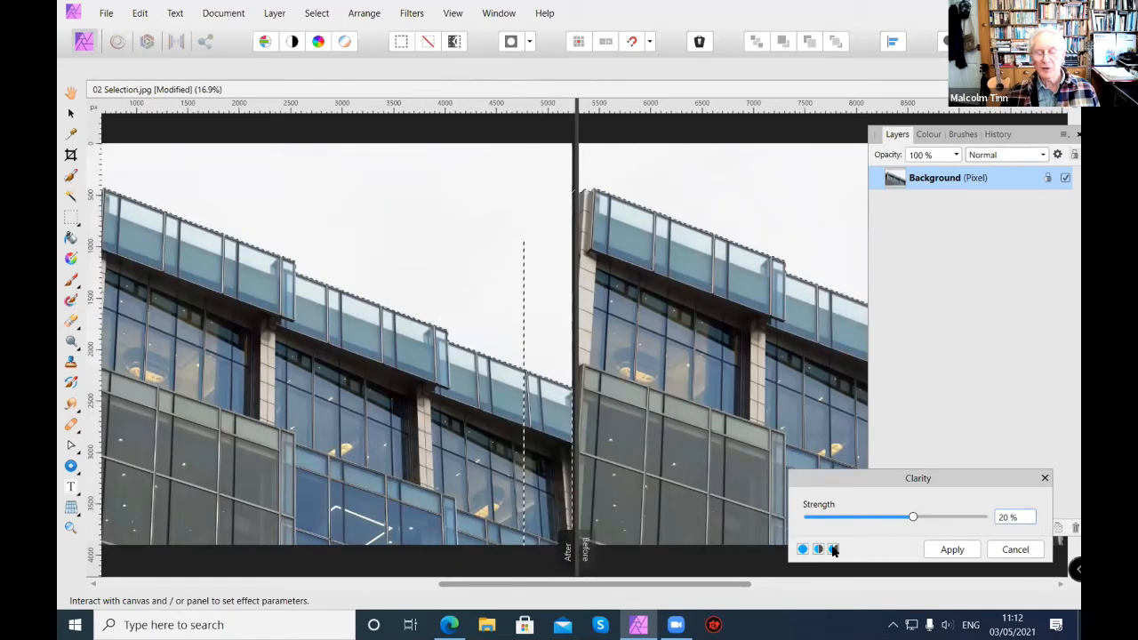
{"action": "left_click", "coordinate": [818, 549]}
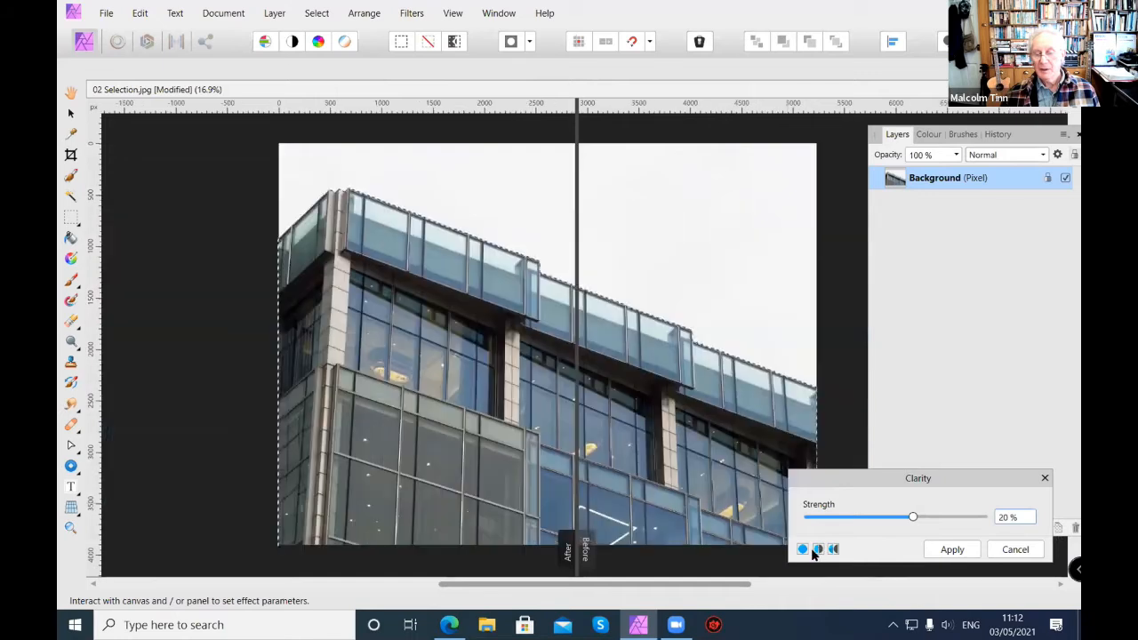
{"action": "left_click", "coordinate": [802, 549]}
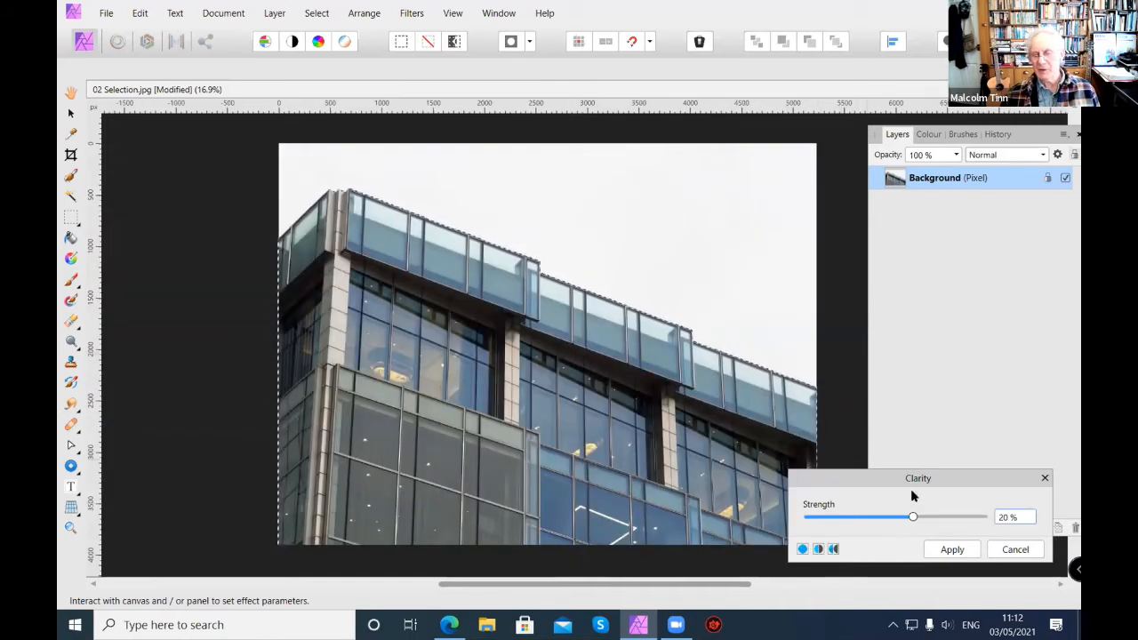
Set the Clarity strength to 3% and close the filter dialog
{"action": "left_click", "coordinate": [998, 518]}
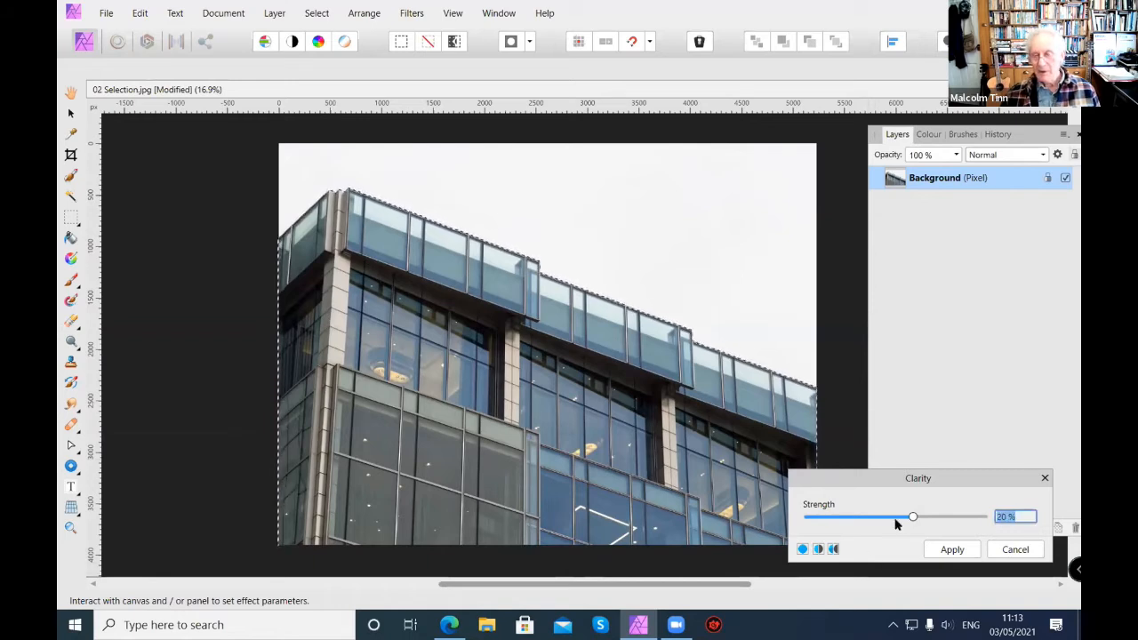
{"action": "type", "text": "3"}
{"action": "key", "text": "Return"}
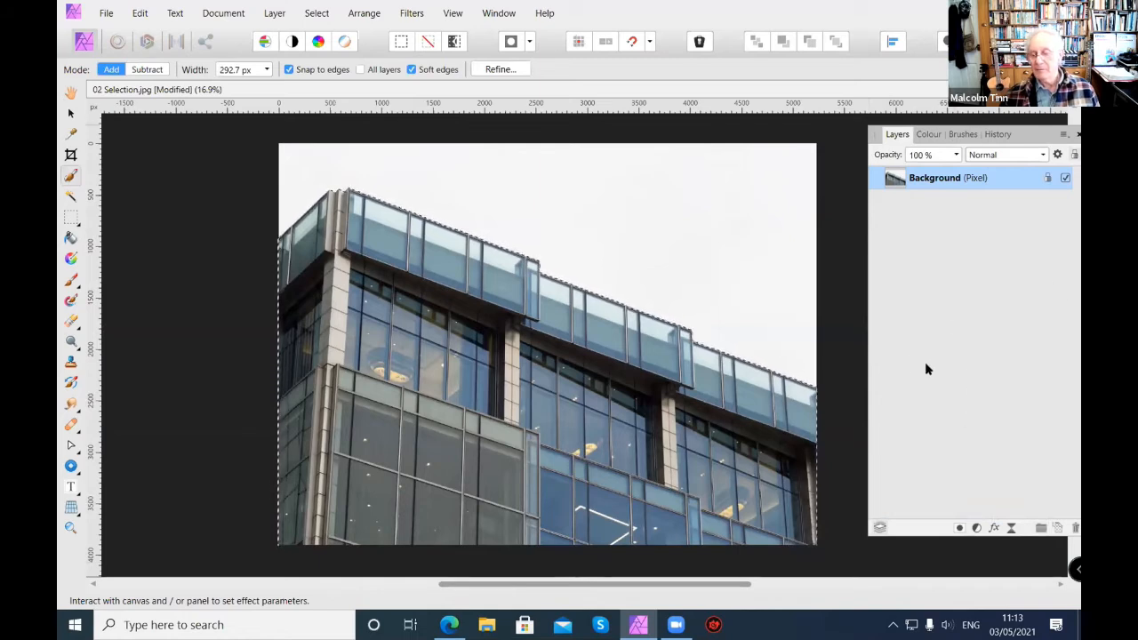
Apply the Clarity sharpening filter to the selected building at 100% strength
{"action": "left_click", "coordinate": [410, 13]}
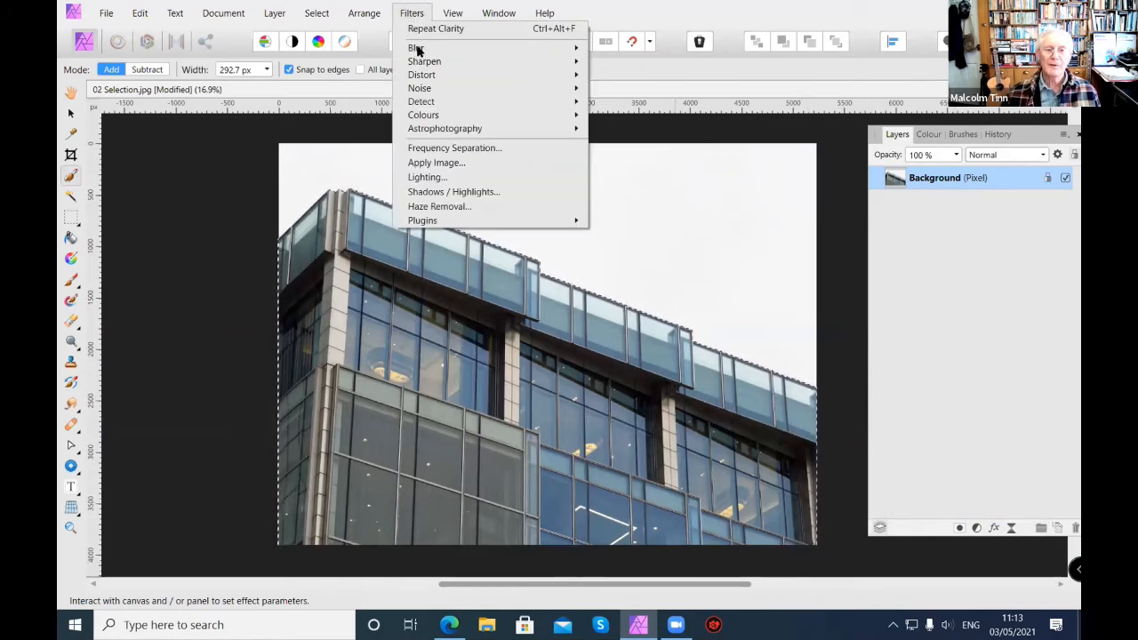
{"action": "mouse_move", "coordinate": [423, 68]}
{"action": "mouse_move", "coordinate": [544, 51]}
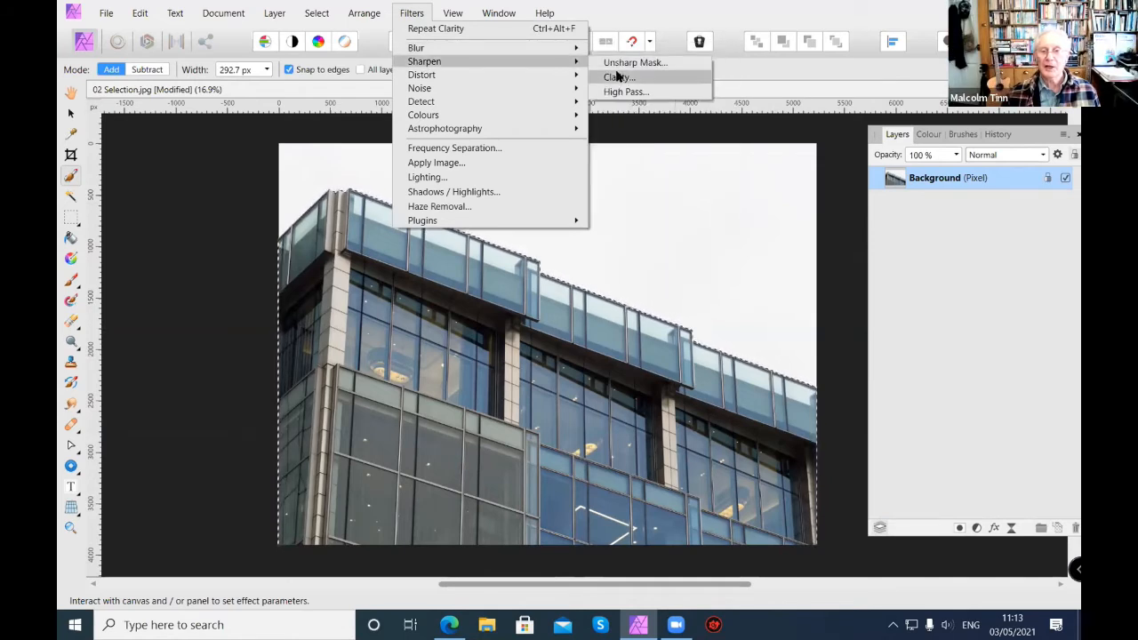
{"action": "left_click", "coordinate": [618, 77]}
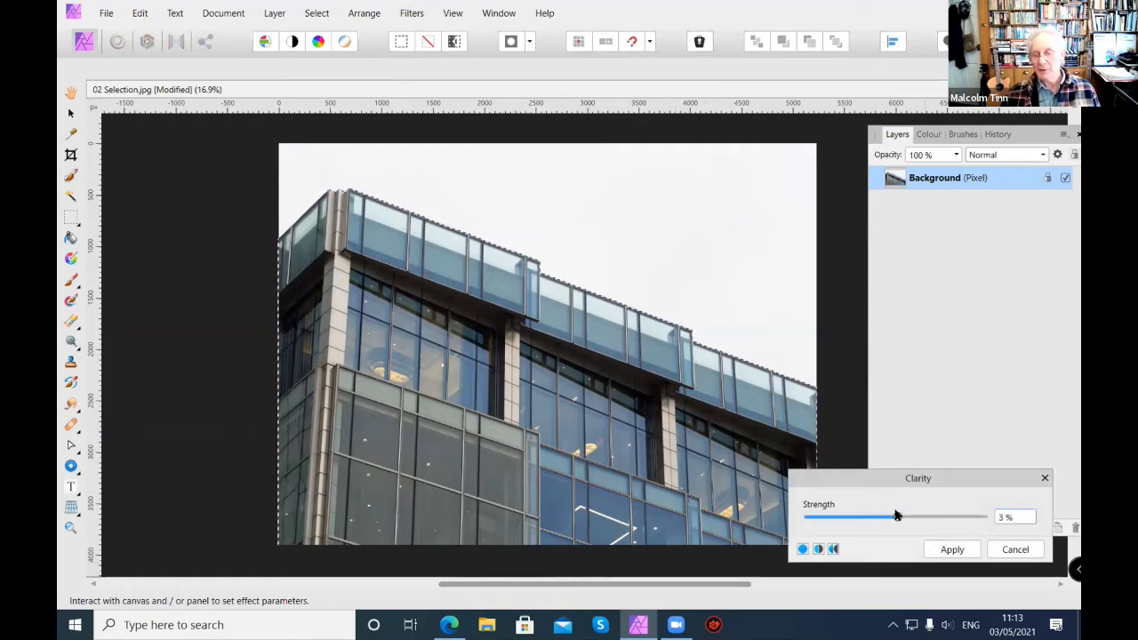
{"action": "left_click_drag", "start_coordinate": [895, 517], "coordinate": [988, 511]}
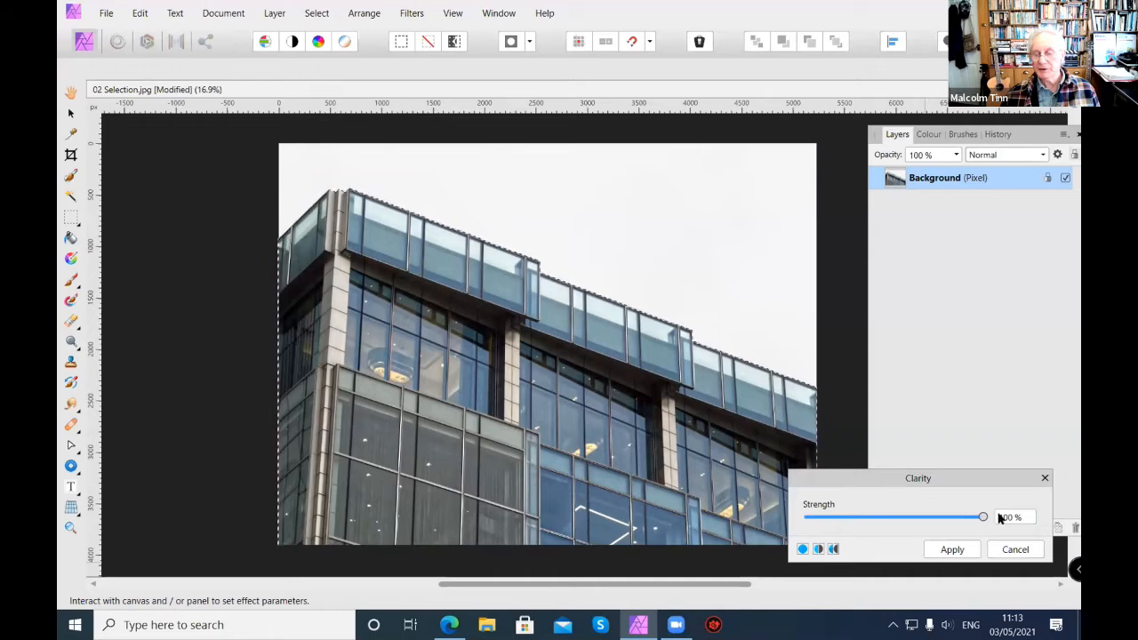
{"action": "left_click", "coordinate": [951, 550]}
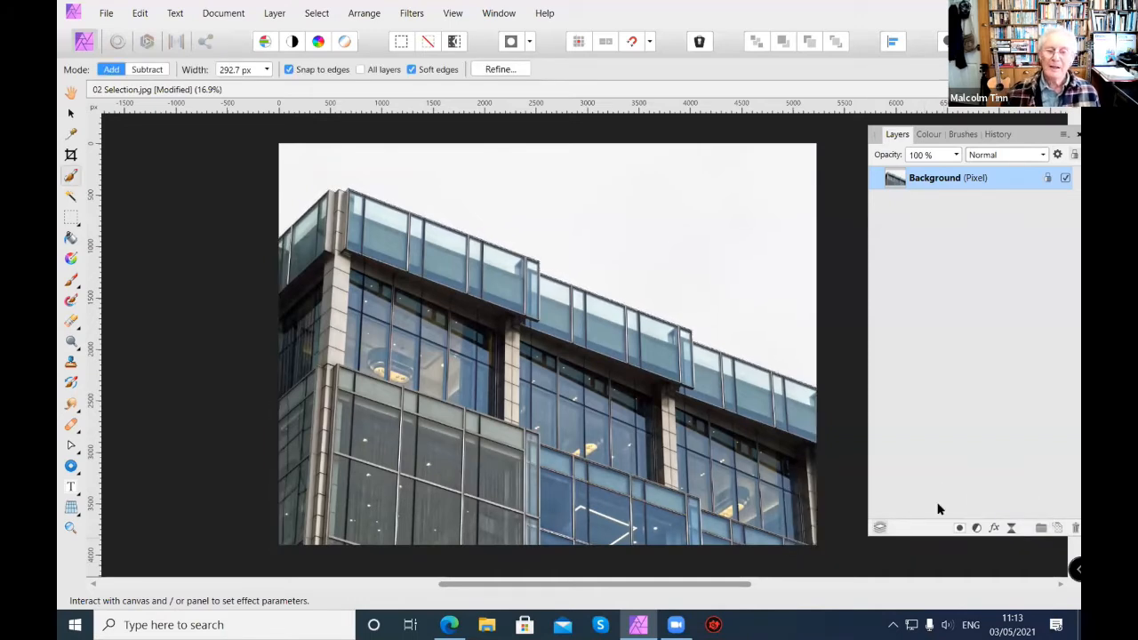
Open the export settings to view the JPEG options, and dismiss them without exporting
{"action": "left_click", "coordinate": [105, 12]}
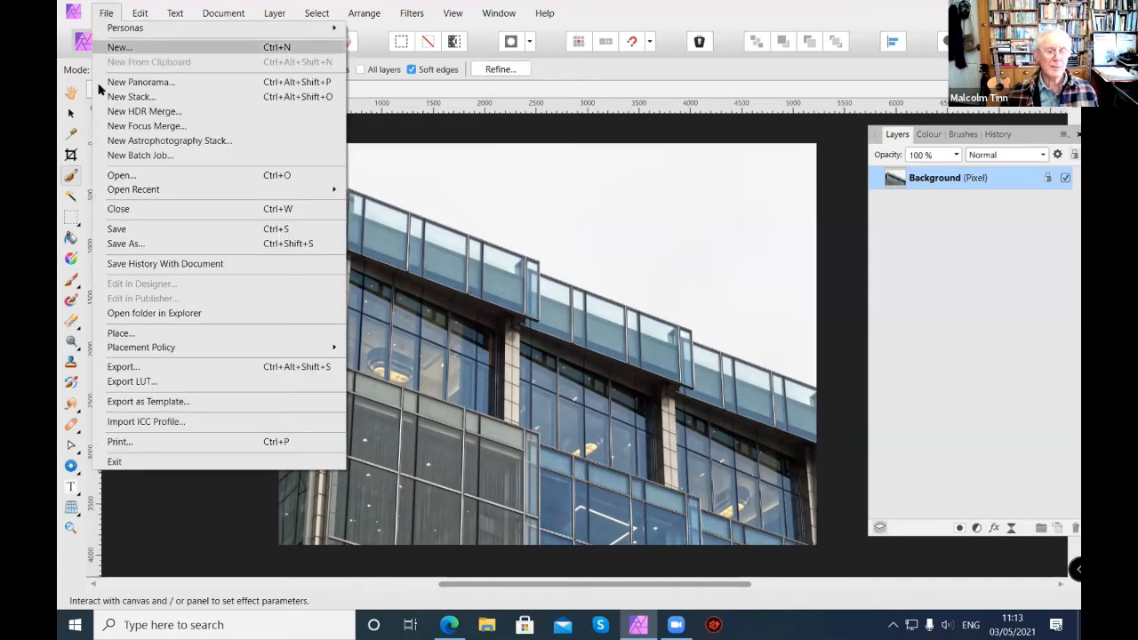
{"action": "left_click", "coordinate": [124, 367]}
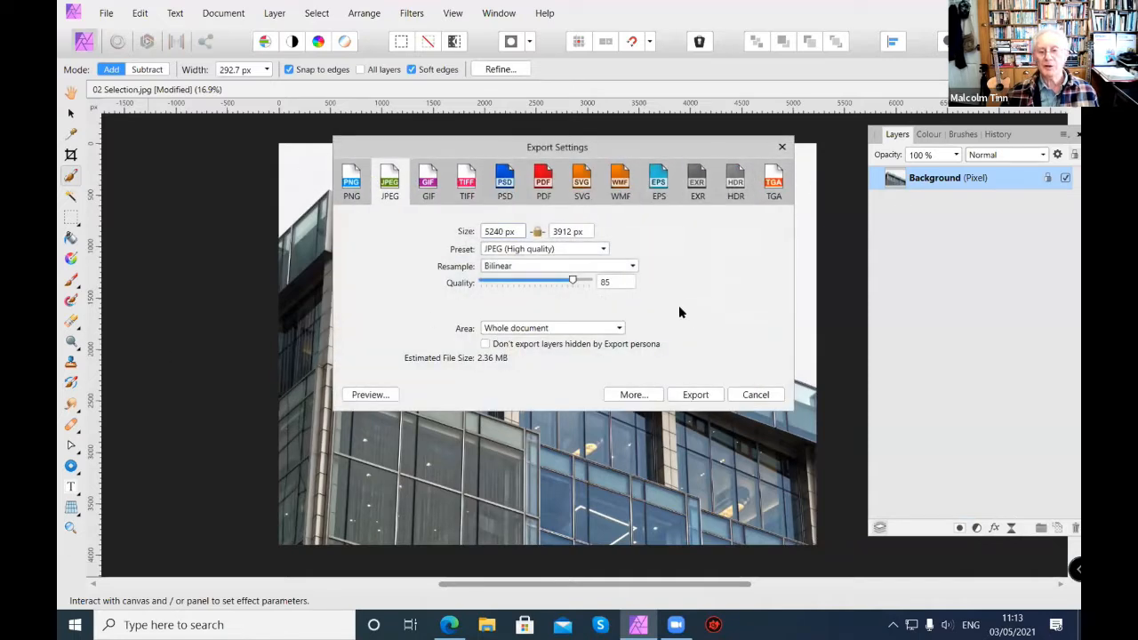
{"action": "left_click", "coordinate": [760, 394]}
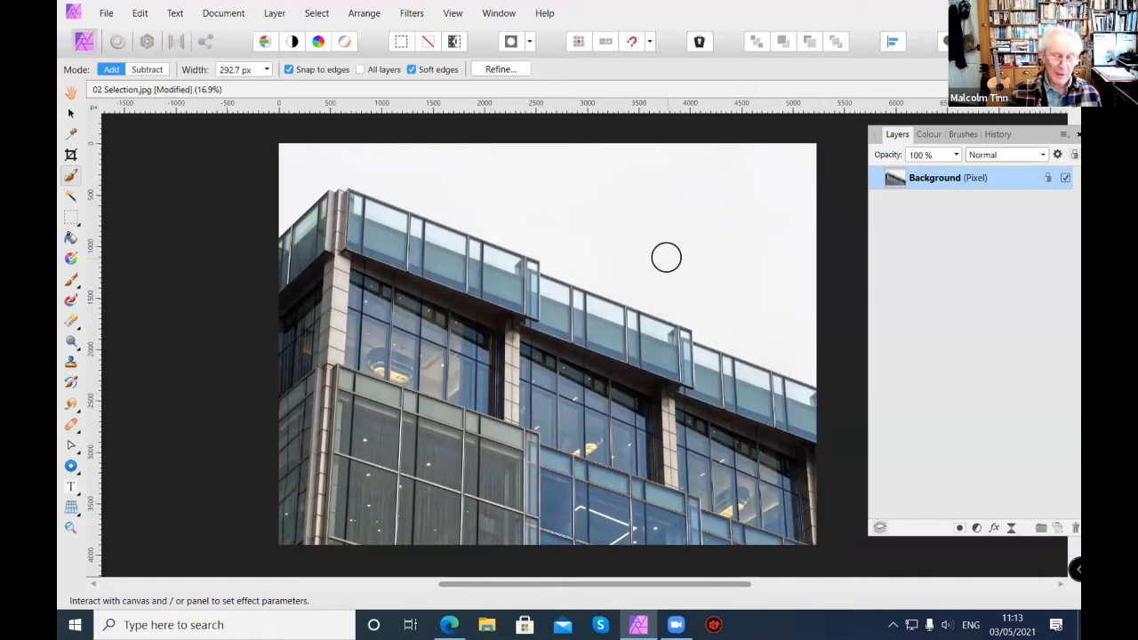
Close 02 Selection.jpg without saving and open 03 flood_select from the 03 Lesson 03 folder
{"action": "key", "text": "ctrl+w"}
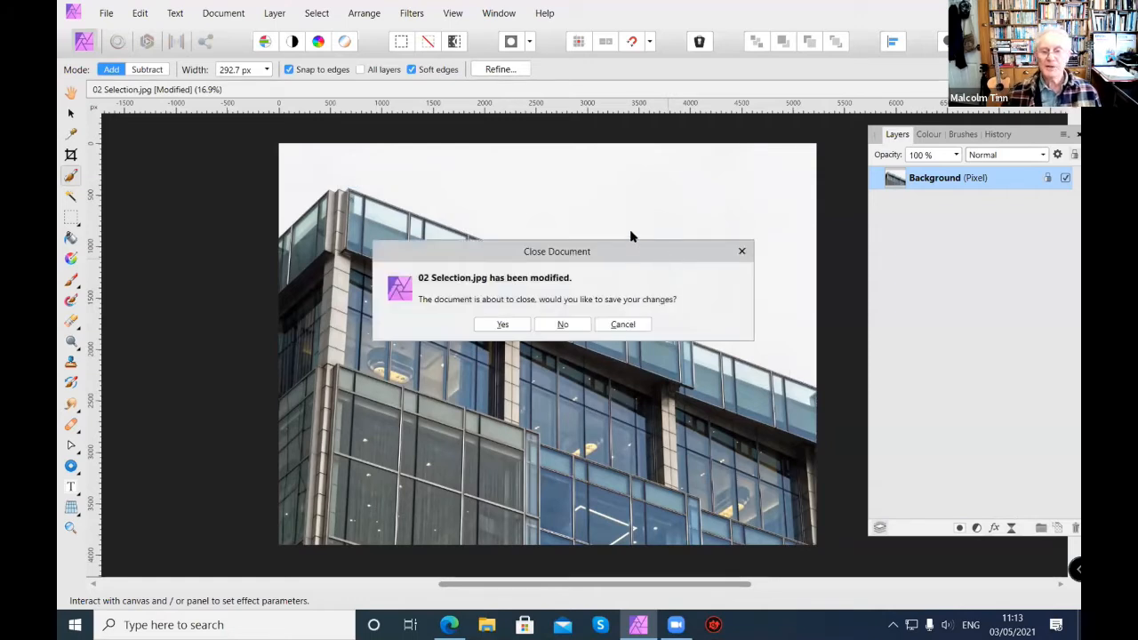
{"action": "left_click", "coordinate": [576, 325]}
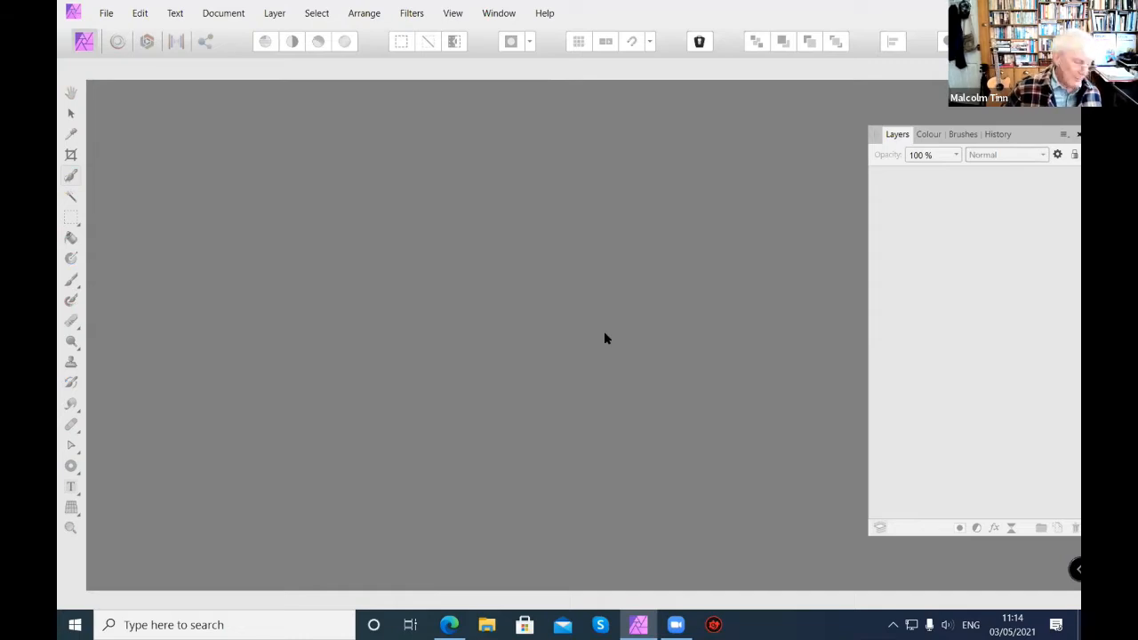
{"action": "left_click", "coordinate": [105, 13]}
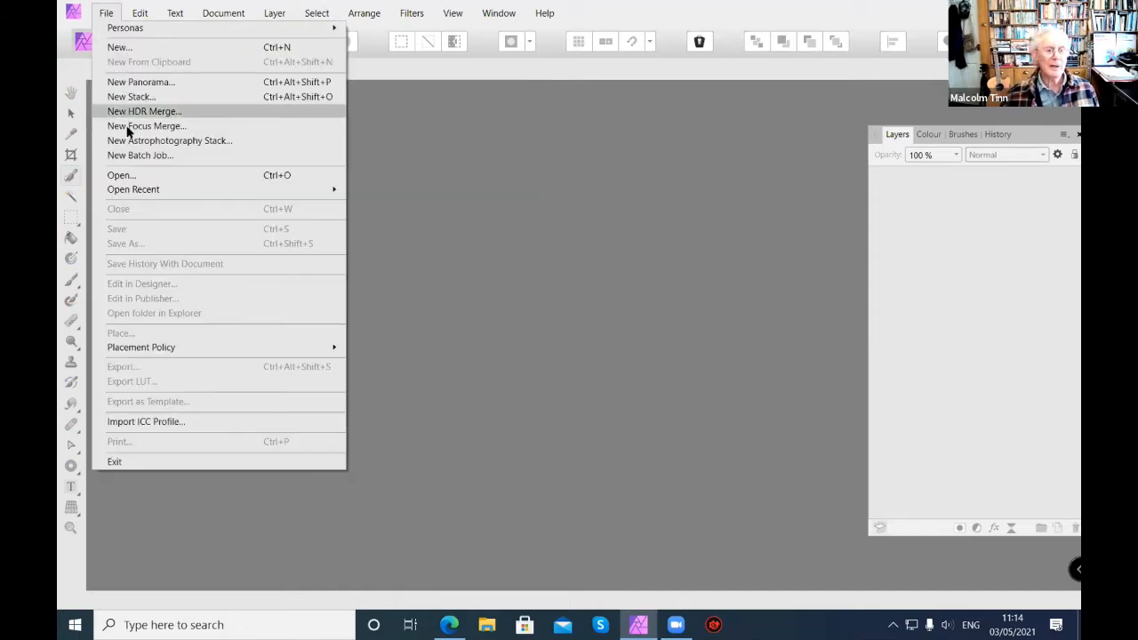
{"action": "left_click", "coordinate": [252, 176]}
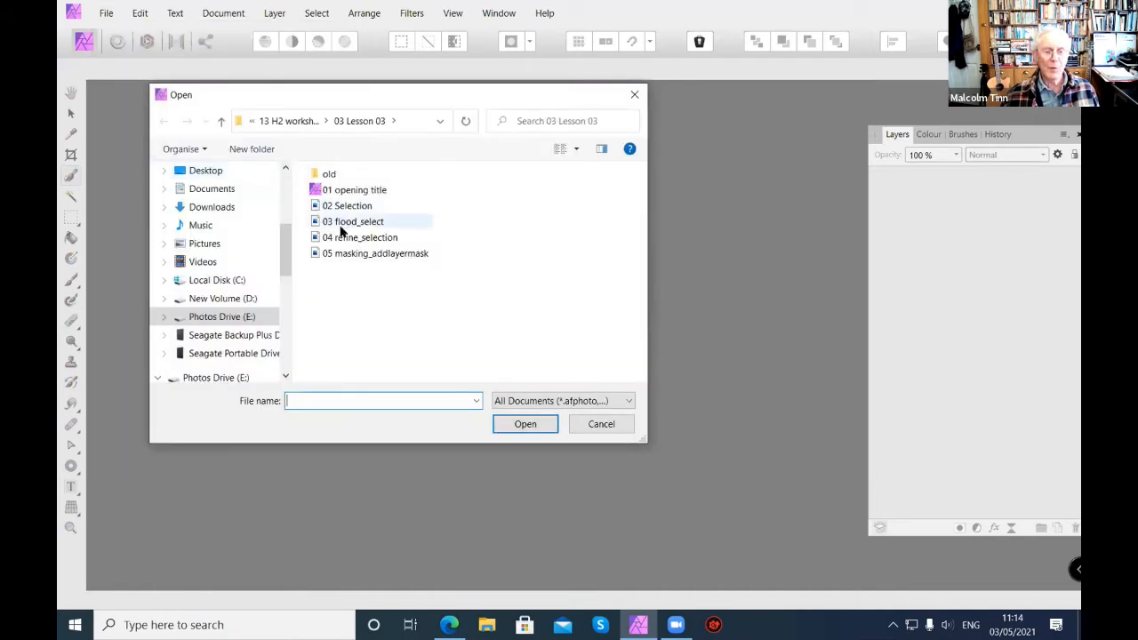
{"action": "left_click", "coordinate": [340, 224]}
{"action": "left_click", "coordinate": [528, 426]}
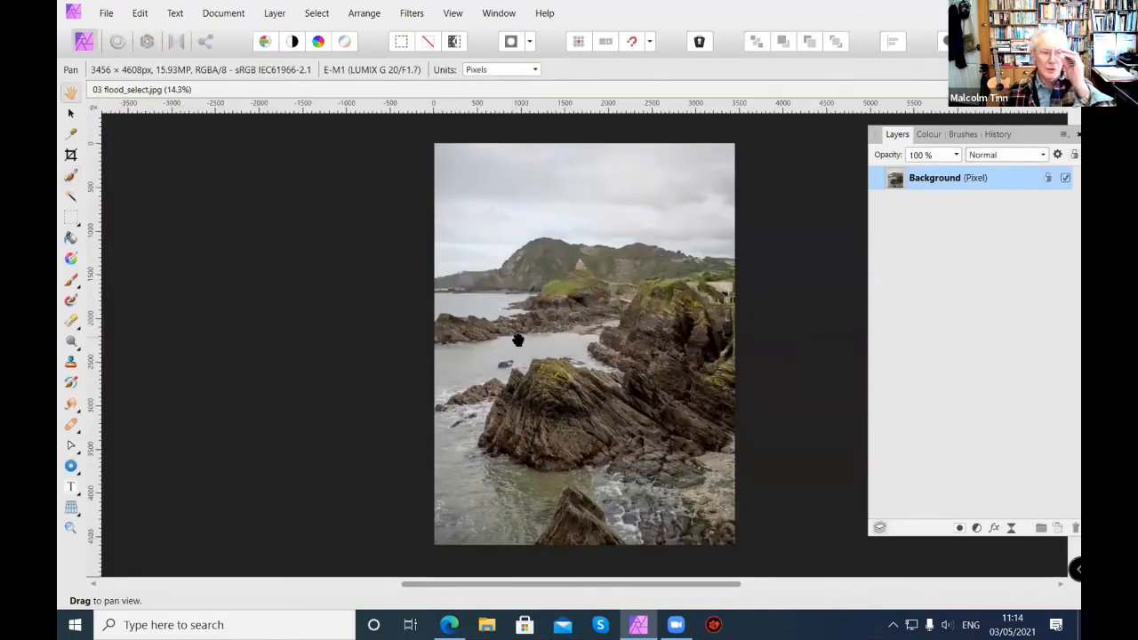
Activate the Flood Select tool and set its tolerance to 25%
{"action": "left_click", "coordinate": [72, 194]}
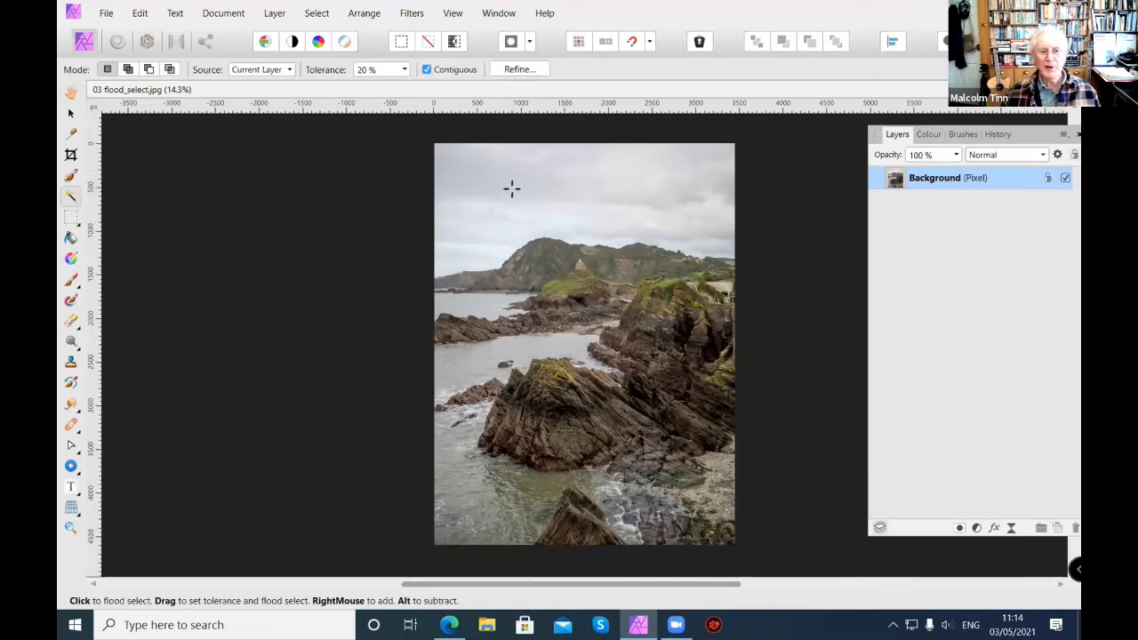
{"action": "left_click", "coordinate": [359, 70]}
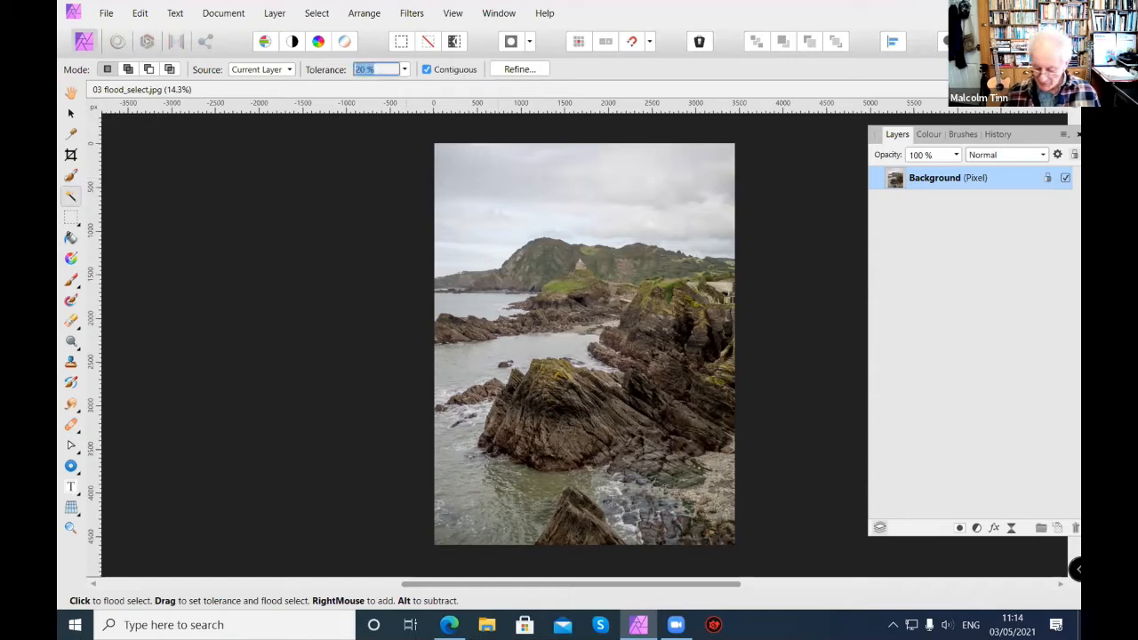
{"action": "key", "text": "Return"}
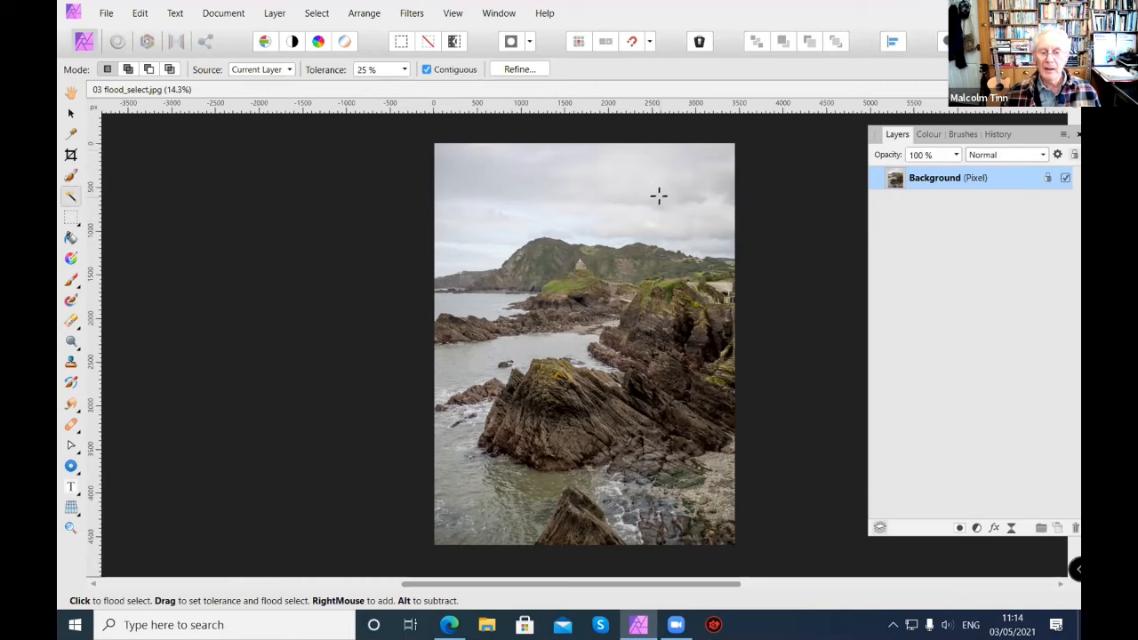
Try flood-selecting the sky from several starting points with different tolerances, ending at 35%
{"action": "left_click_drag", "start_coordinate": [640, 192], "coordinate": [679, 223]}
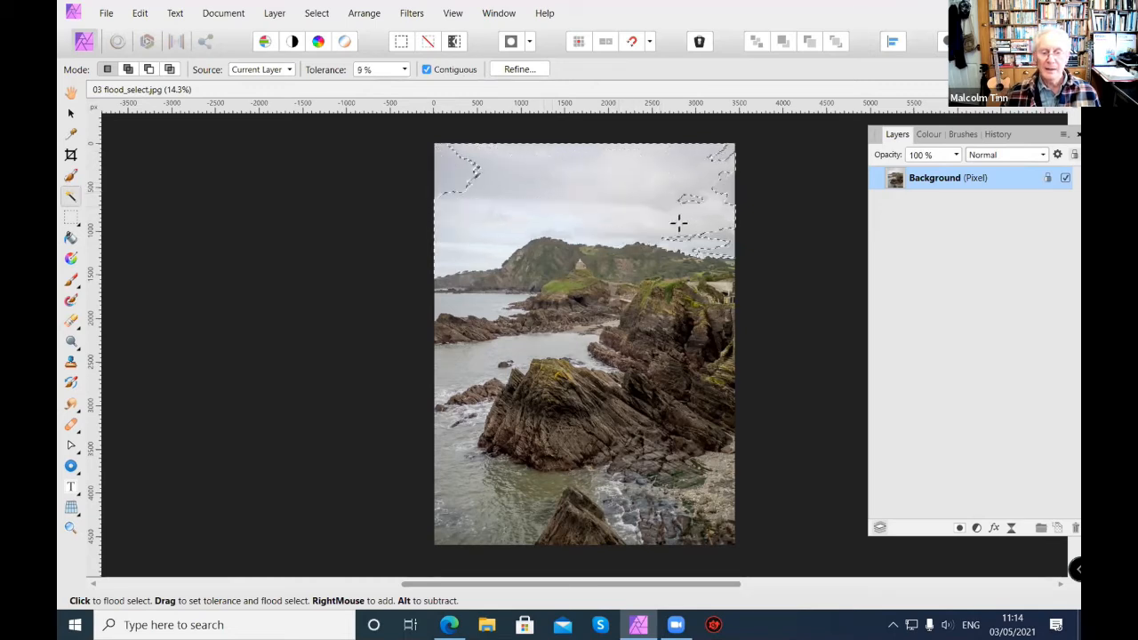
{"action": "left_click_drag", "start_coordinate": [613, 194], "coordinate": [408, 67]}
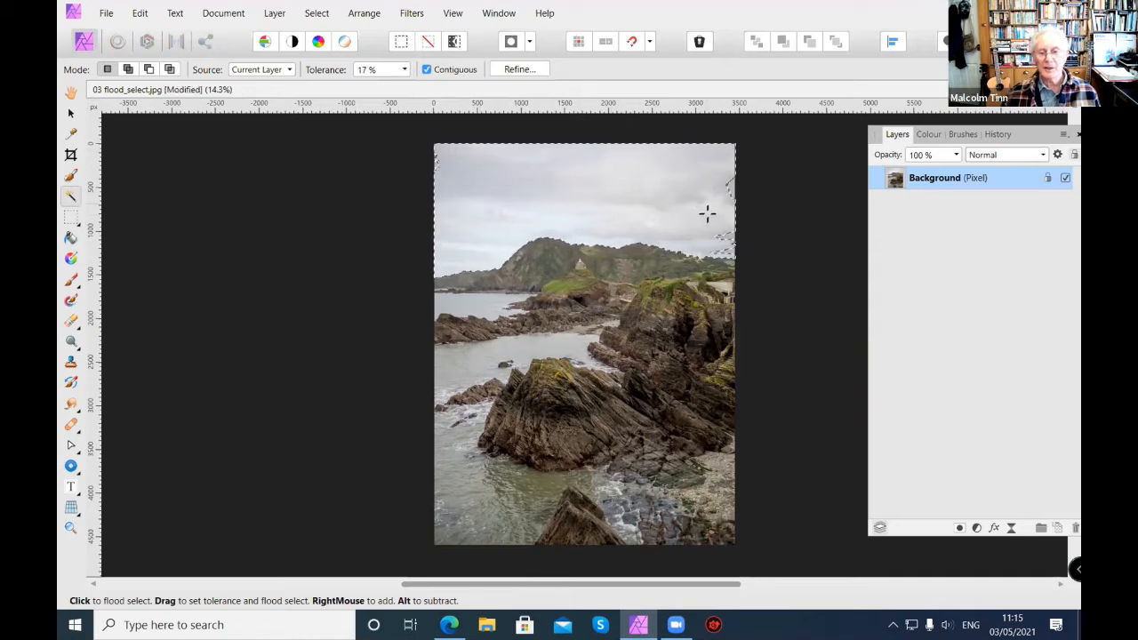
{"action": "left_click_drag", "start_coordinate": [723, 240], "coordinate": [724, 205]}
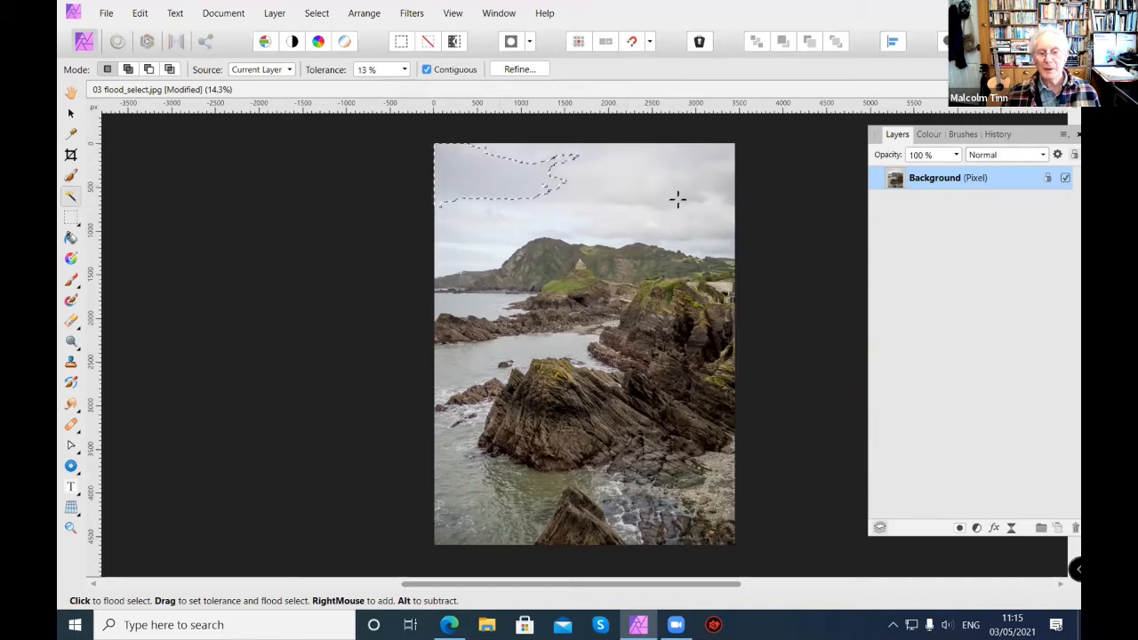
{"action": "left_click_drag", "start_coordinate": [708, 218], "coordinate": [649, 199]}
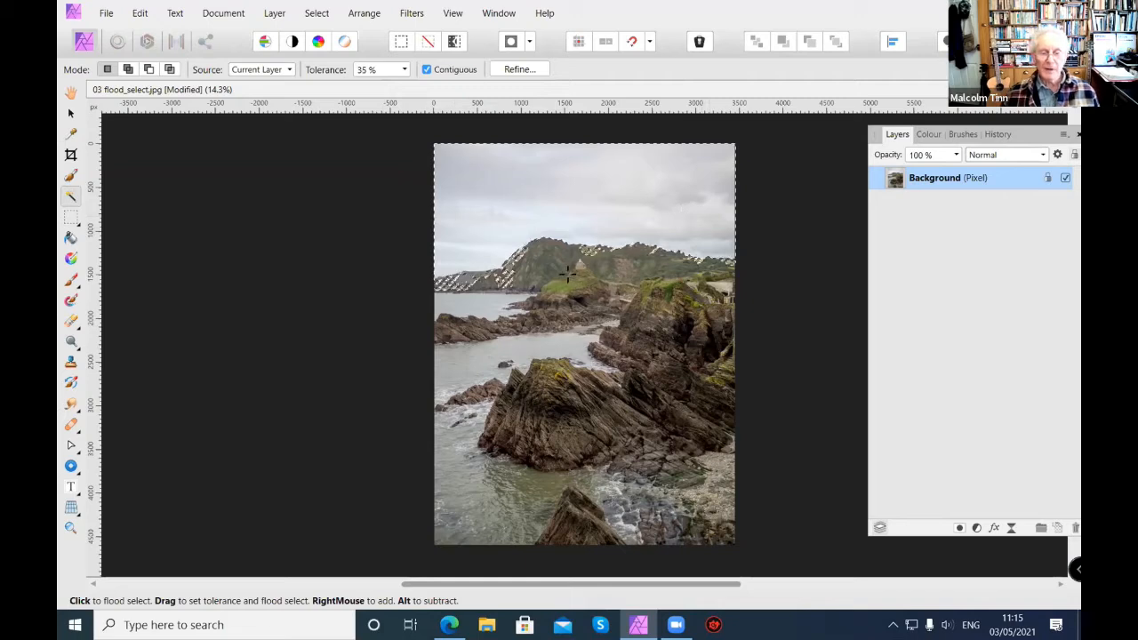
Set the Flood Select tolerance to 15% and clear the current sky selection
{"action": "left_click", "coordinate": [401, 69]}
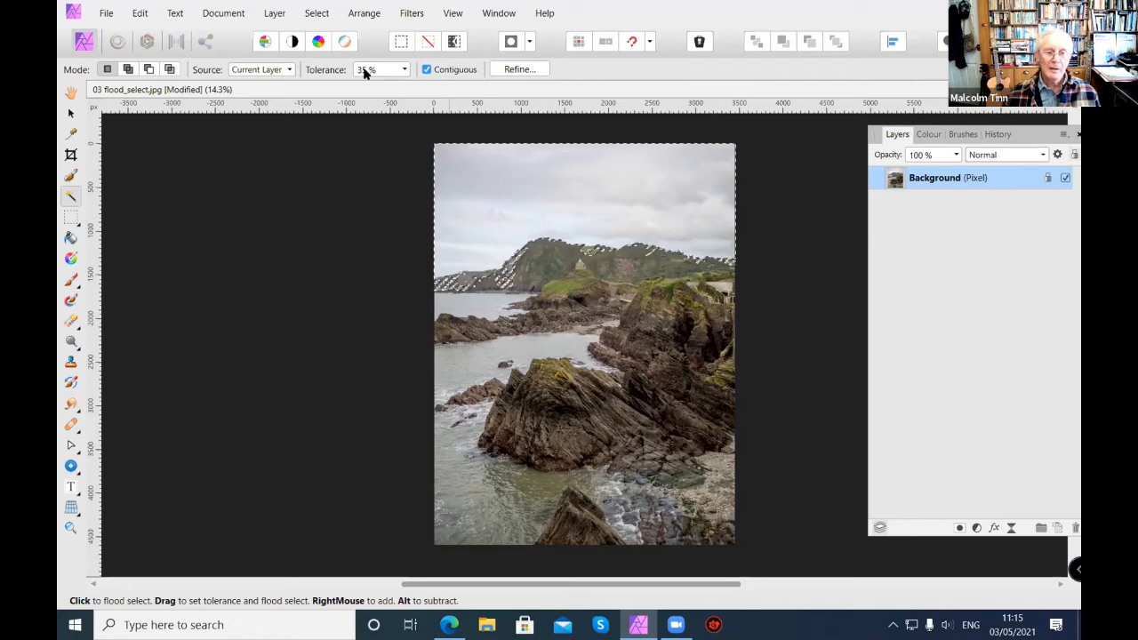
{"action": "left_click", "coordinate": [364, 70]}
{"action": "type", "text": "15"}
{"action": "key", "text": "Return"}
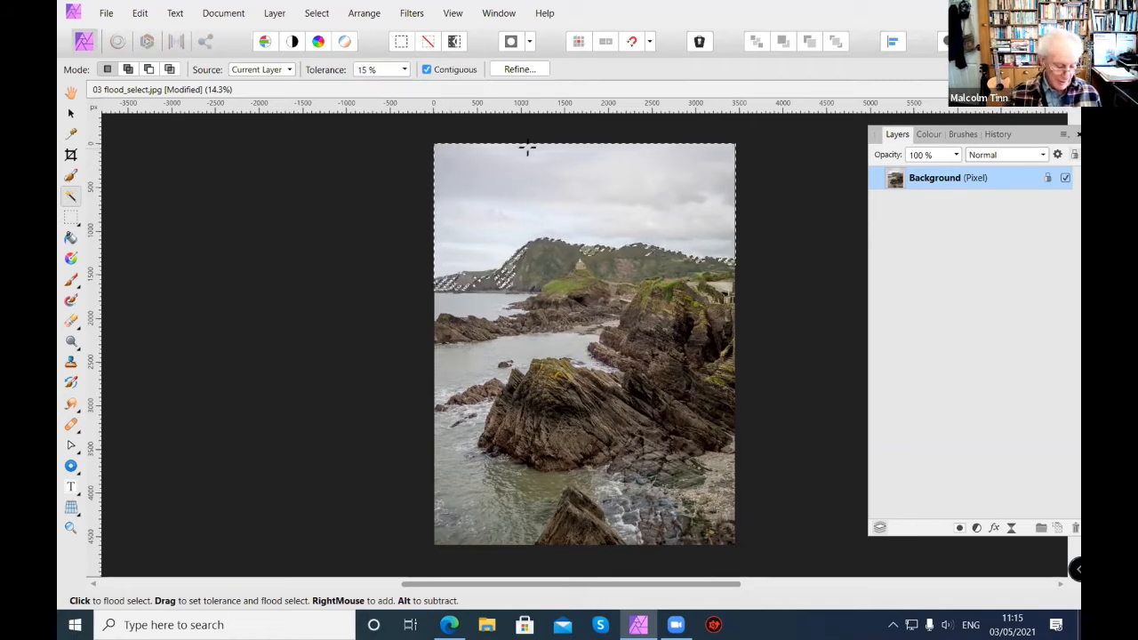
{"action": "key", "text": "ctrl+d"}
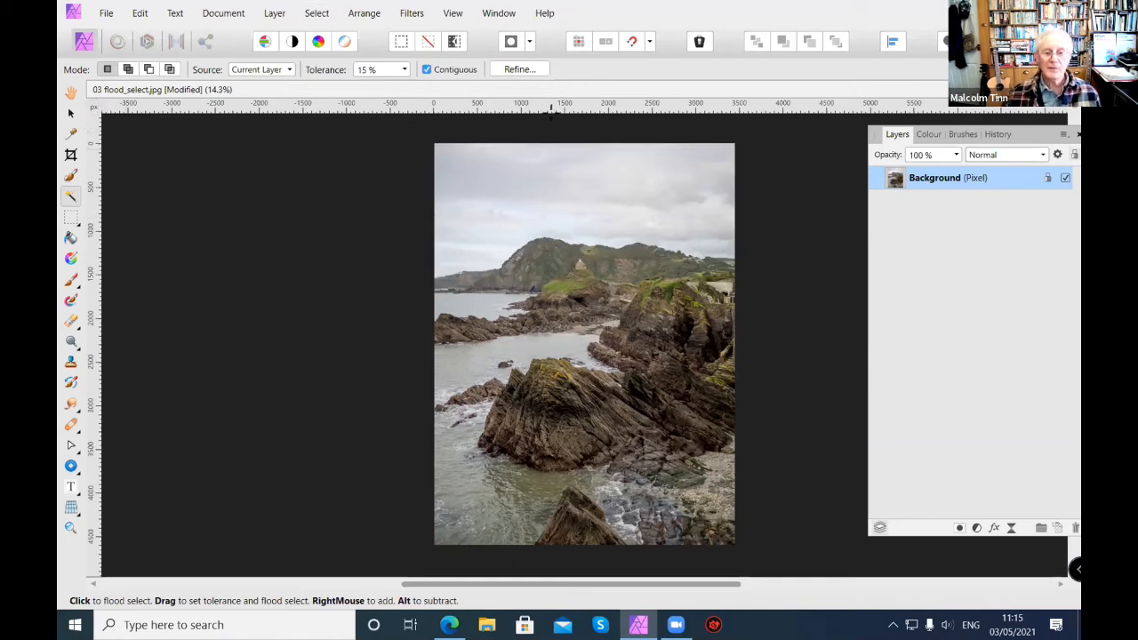
Lower the tolerance to 0% and try flood-selecting the sky while widening the tolerance to 38%
{"action": "left_click", "coordinate": [402, 67]}
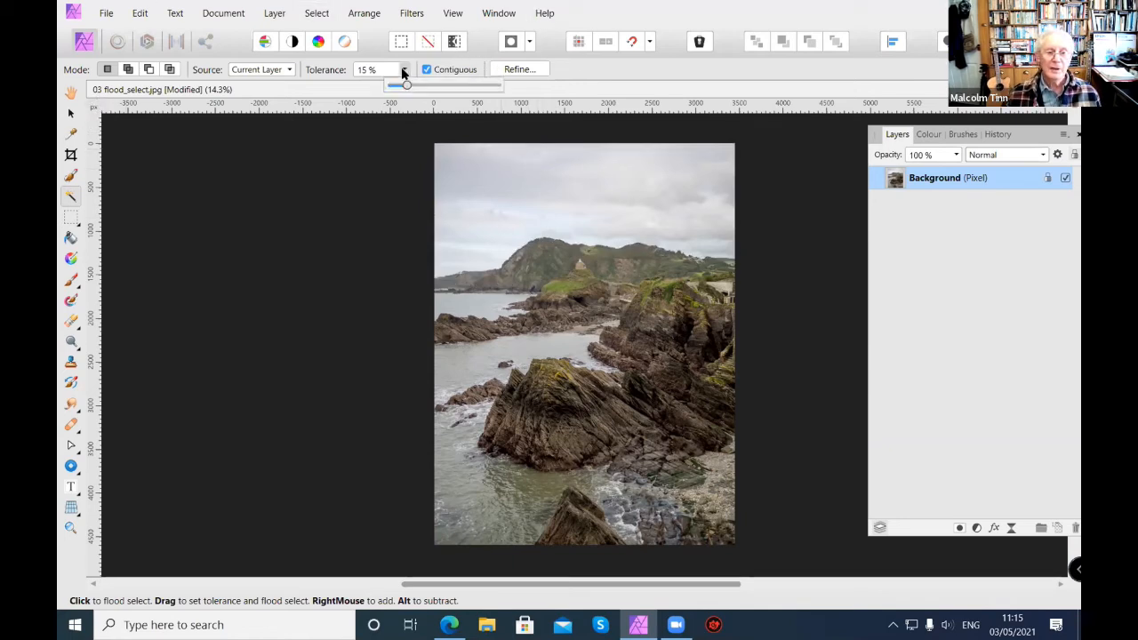
{"action": "left_click_drag", "start_coordinate": [405, 84], "coordinate": [384, 95]}
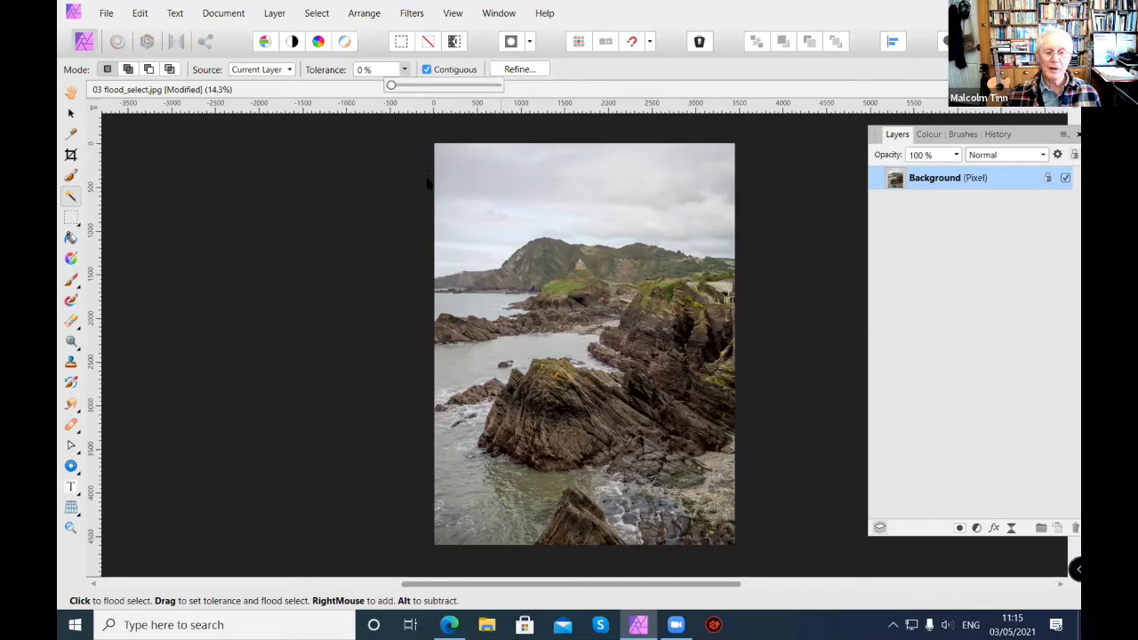
{"action": "left_click_drag", "start_coordinate": [447, 178], "coordinate": [790, 232]}
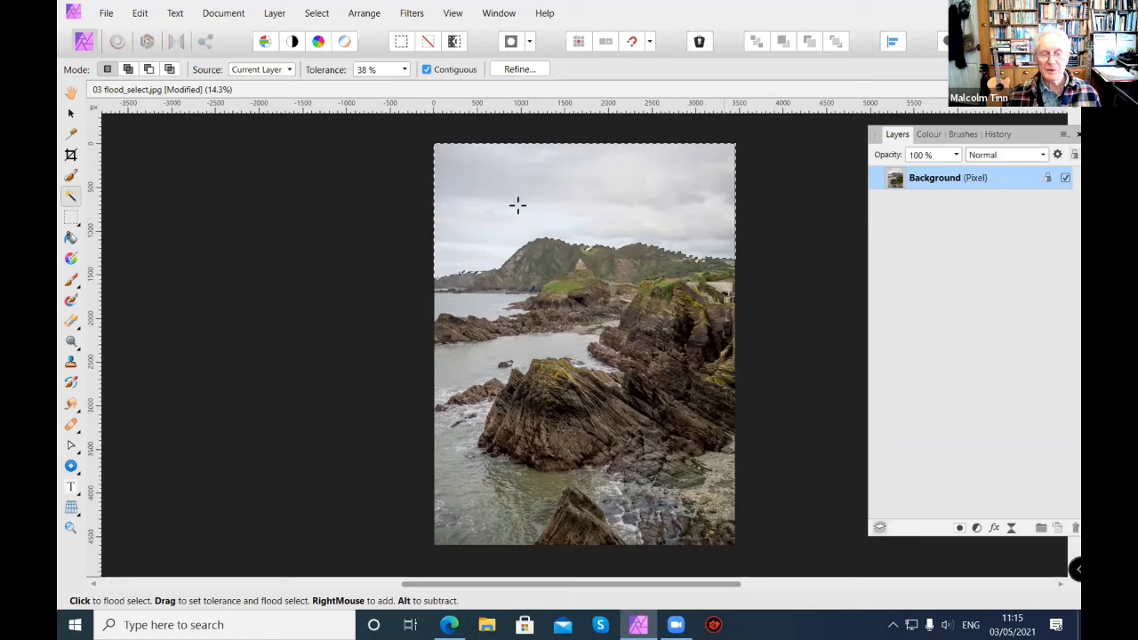
{"action": "left_click_drag", "start_coordinate": [517, 205], "coordinate": [518, 206]}
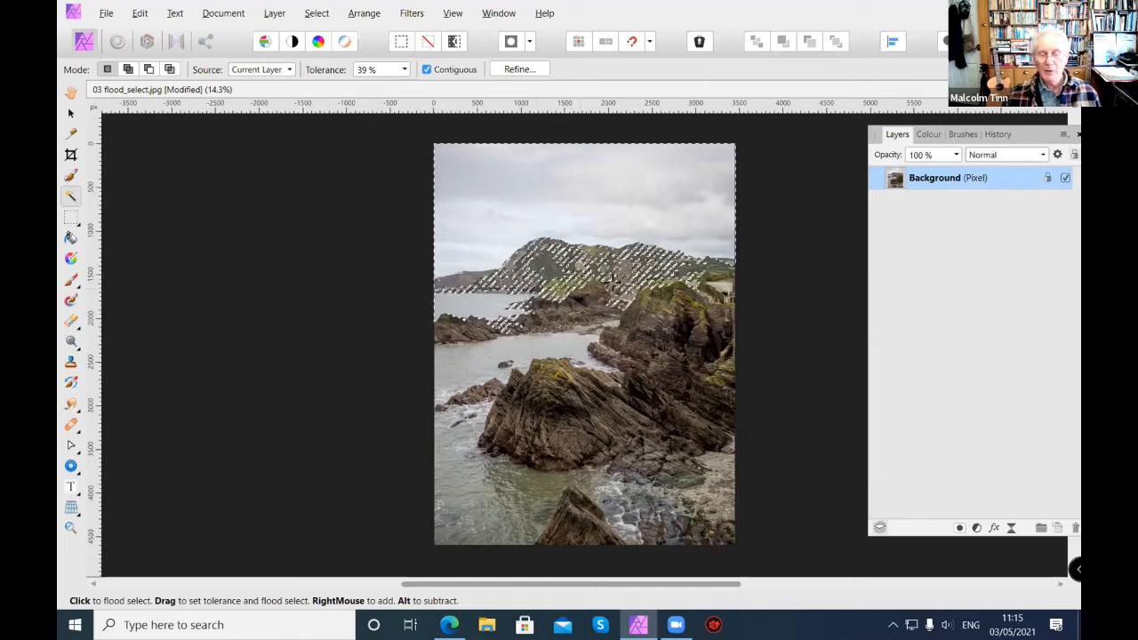
Try flood-selecting the hills and headland at varying tolerances, ending at 7%, and clear the selection
{"action": "left_click_drag", "start_coordinate": [647, 271], "coordinate": [612, 275]}
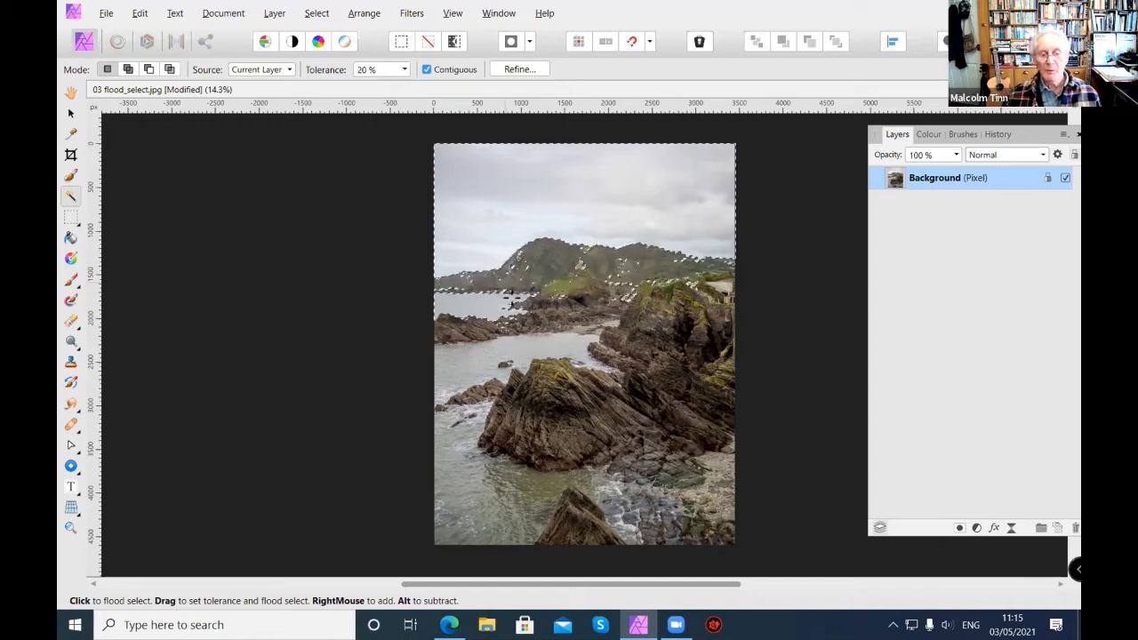
{"action": "left_click_drag", "start_coordinate": [535, 265], "coordinate": [540, 265]}
{"action": "left_click_drag", "start_coordinate": [660, 264], "coordinate": [635, 290]}
{"action": "left_click_drag", "start_coordinate": [535, 259], "coordinate": [497, 287]}
{"action": "left_click_drag", "start_coordinate": [122, 212], "coordinate": [139, 172]}
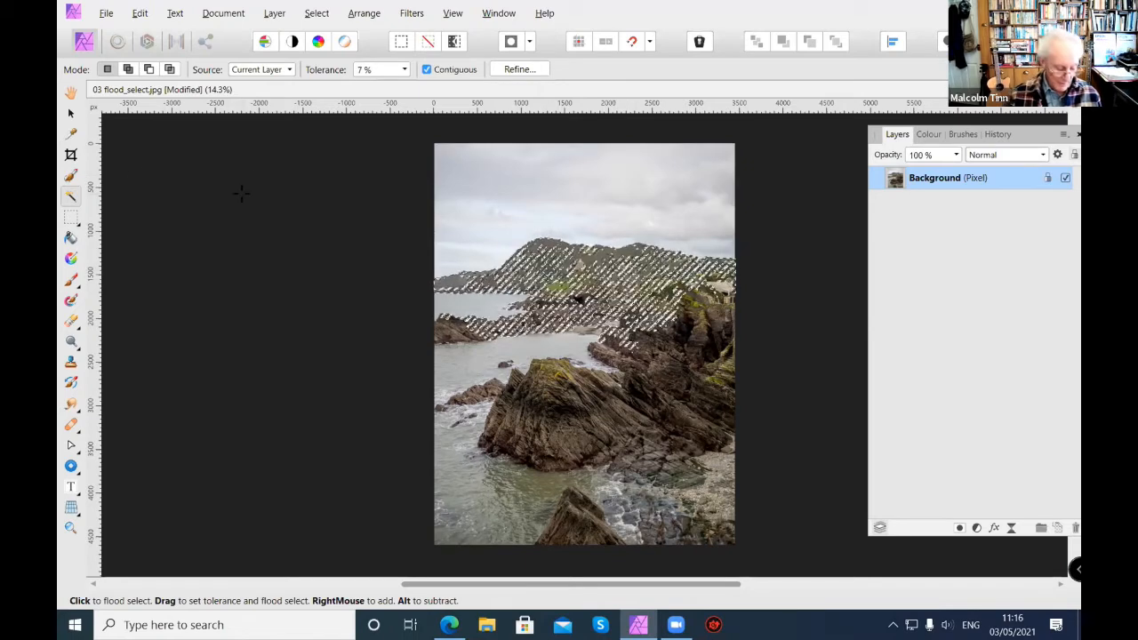
{"action": "key", "text": "ctrl+d"}
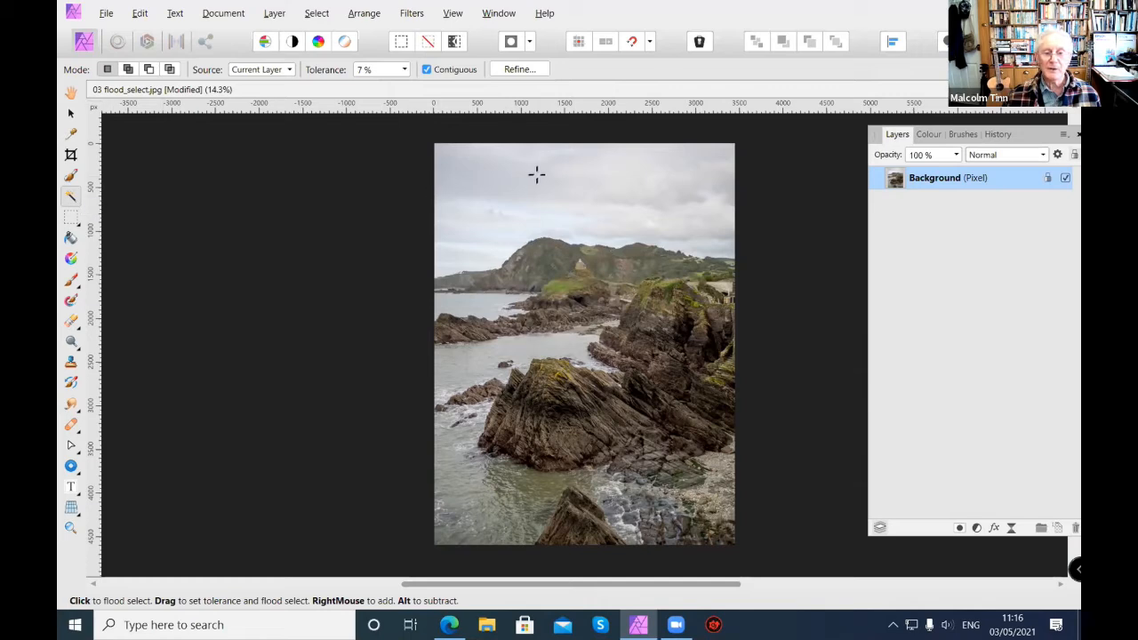
Flood-select the whole sky at 25% tolerance and subtract the distant headland on the horizon from the selection
{"action": "left_click_drag", "start_coordinate": [460, 184], "coordinate": [621, 284]}
{"action": "left_click", "coordinate": [486, 284], "text": "alt"}
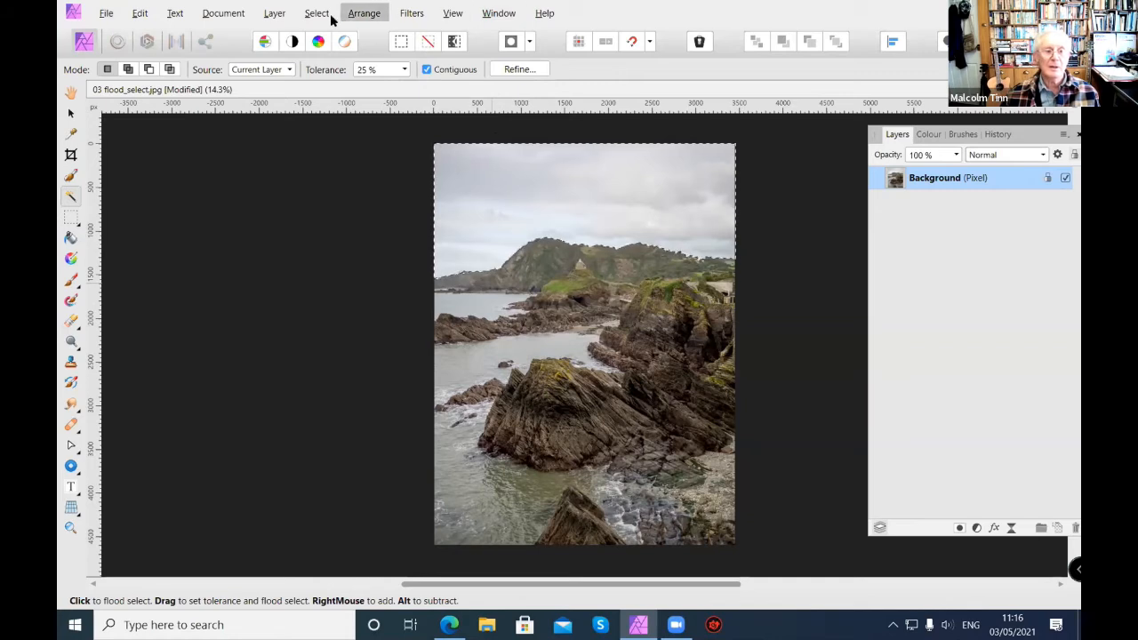
Add a Levels adjustment to the selected sky with Black Level 33% and White Level 89%
{"action": "left_click", "coordinate": [274, 14]}
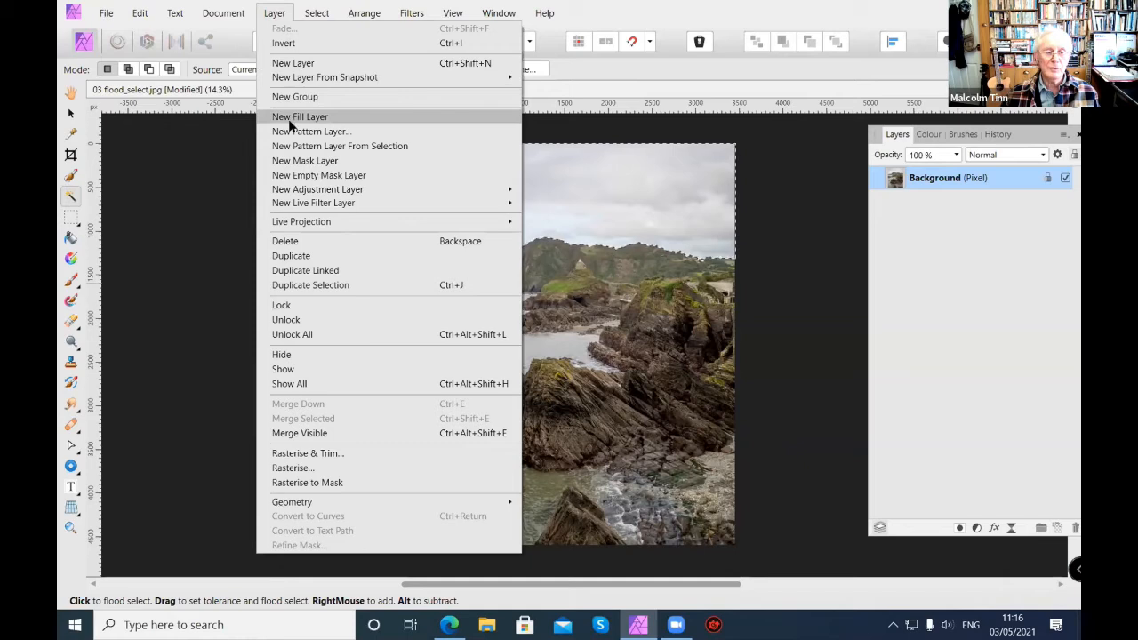
{"action": "mouse_move", "coordinate": [299, 191]}
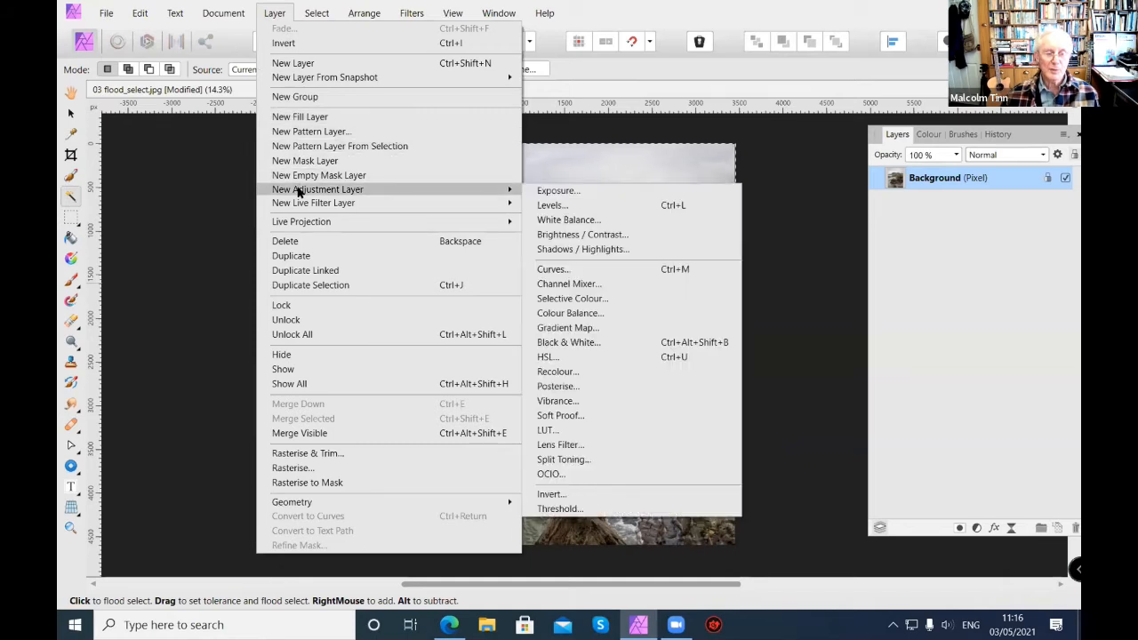
{"action": "left_click", "coordinate": [548, 206]}
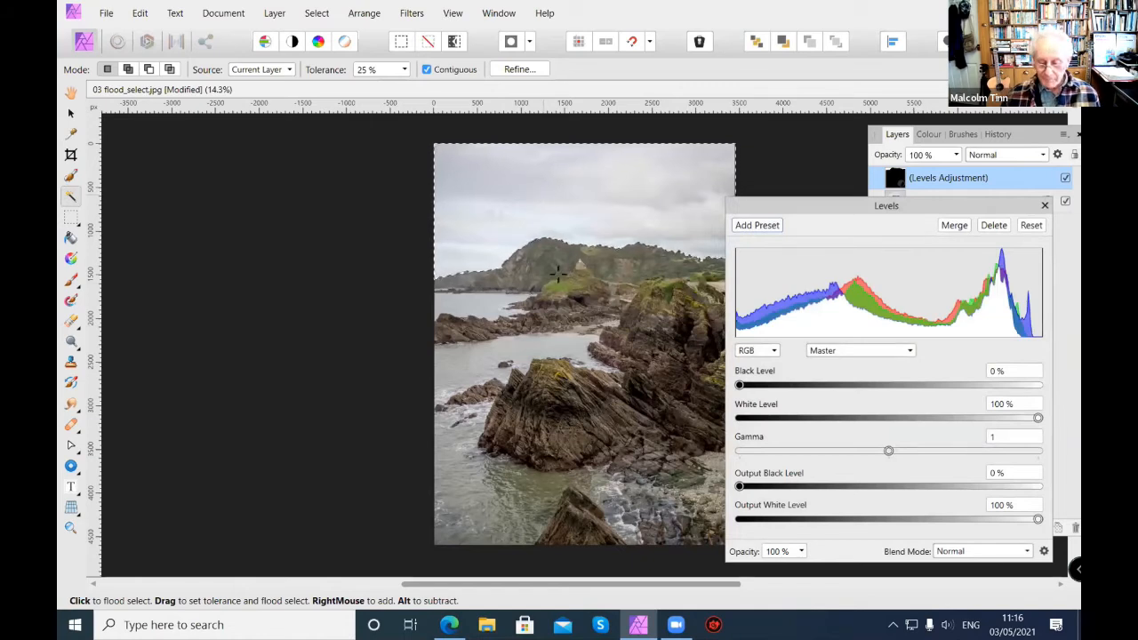
{"action": "left_click", "coordinate": [995, 372]}
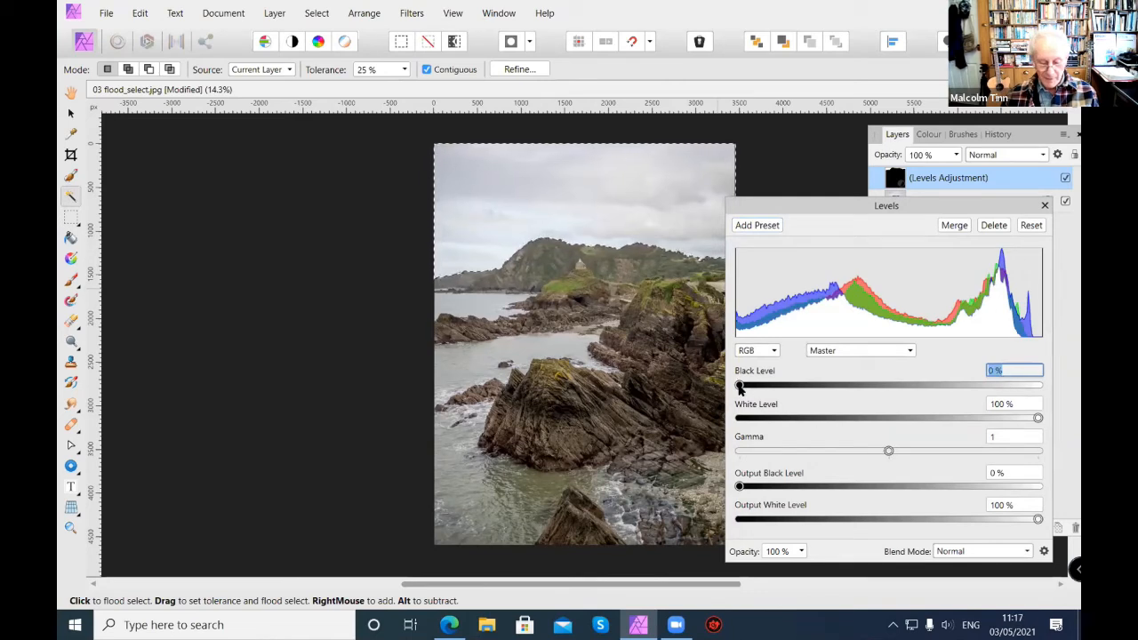
{"action": "left_click_drag", "start_coordinate": [740, 388], "coordinate": [837, 389]}
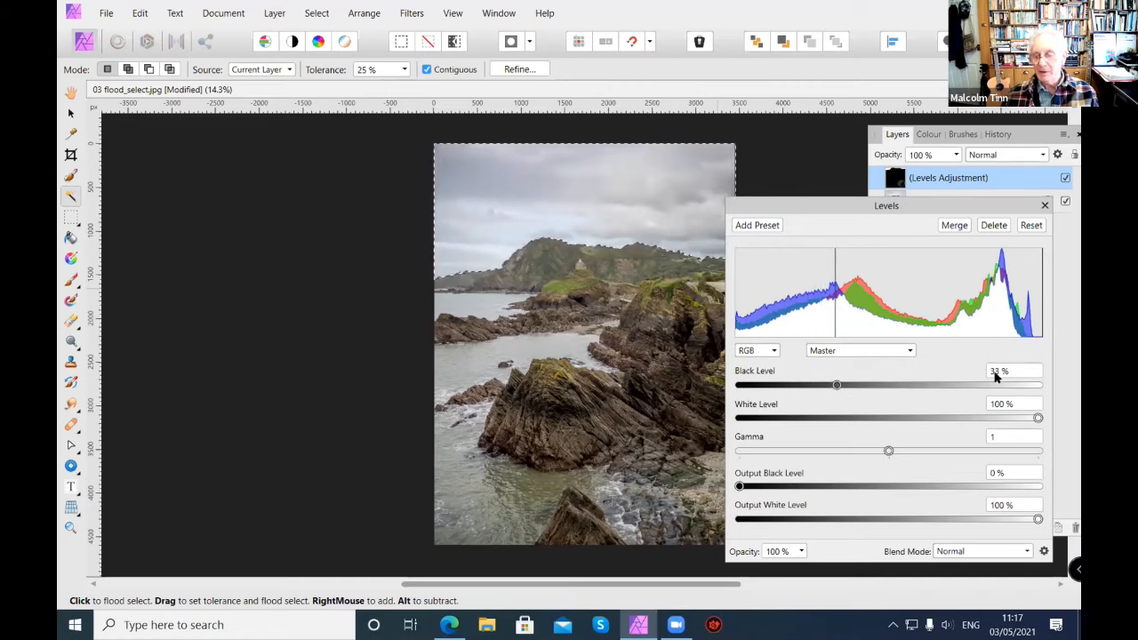
{"action": "left_click_drag", "start_coordinate": [1037, 417], "coordinate": [1004, 418]}
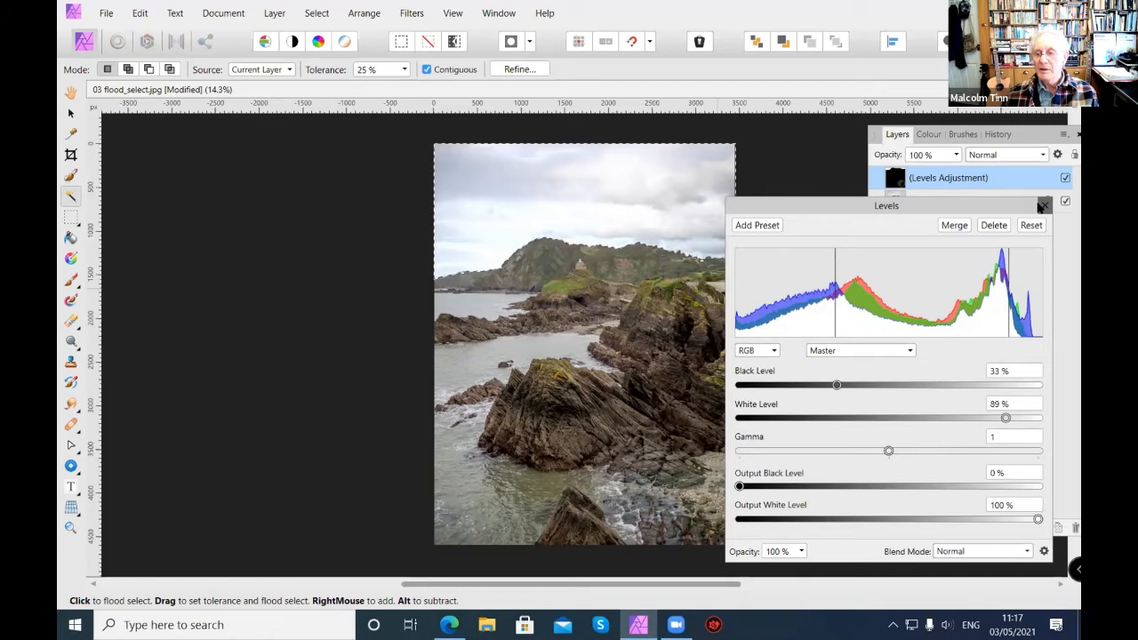
{"action": "left_click", "coordinate": [1042, 206]}
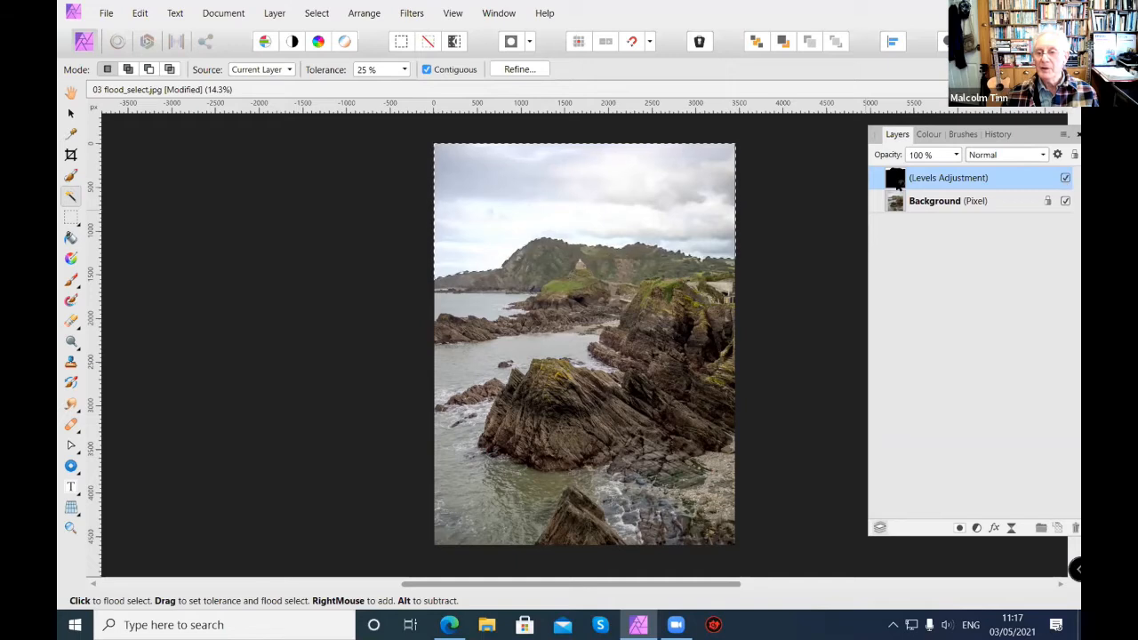
Reopen the sky's Levels adjustment to review its settings and histogram, and close it
{"action": "double_click", "coordinate": [894, 179]}
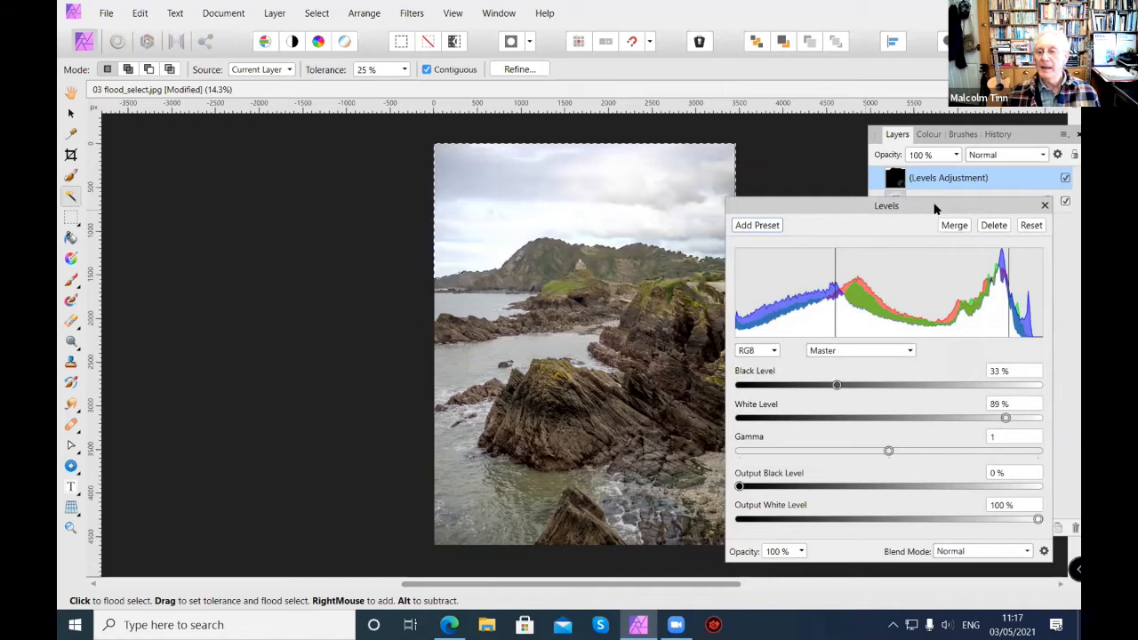
{"action": "left_click_drag", "start_coordinate": [933, 213], "coordinate": [933, 196]}
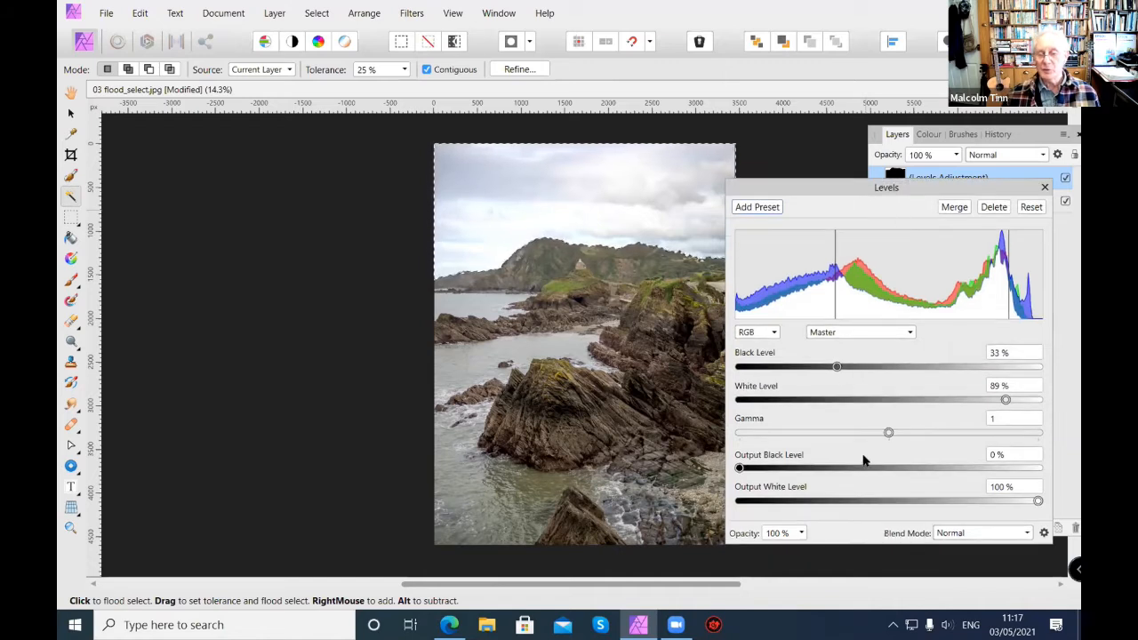
{"action": "left_click", "coordinate": [1043, 188]}
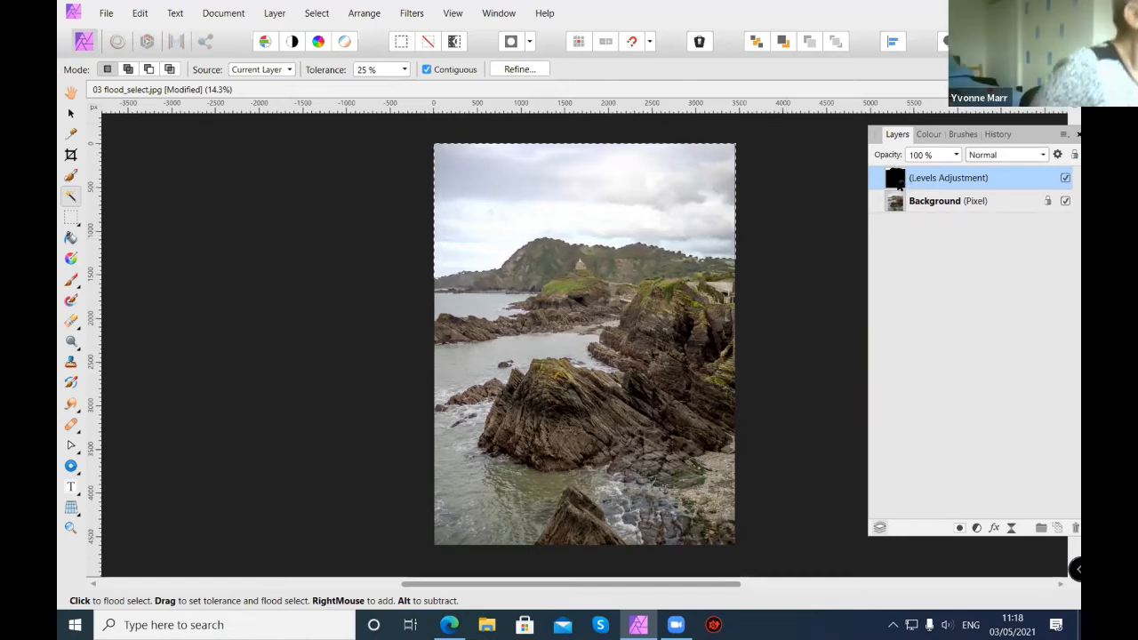
Try varying the Output Black Level and Output White Level of the sky's Levels adjustment, leaving them at 0% and 100%
{"action": "double_click", "coordinate": [895, 178]}
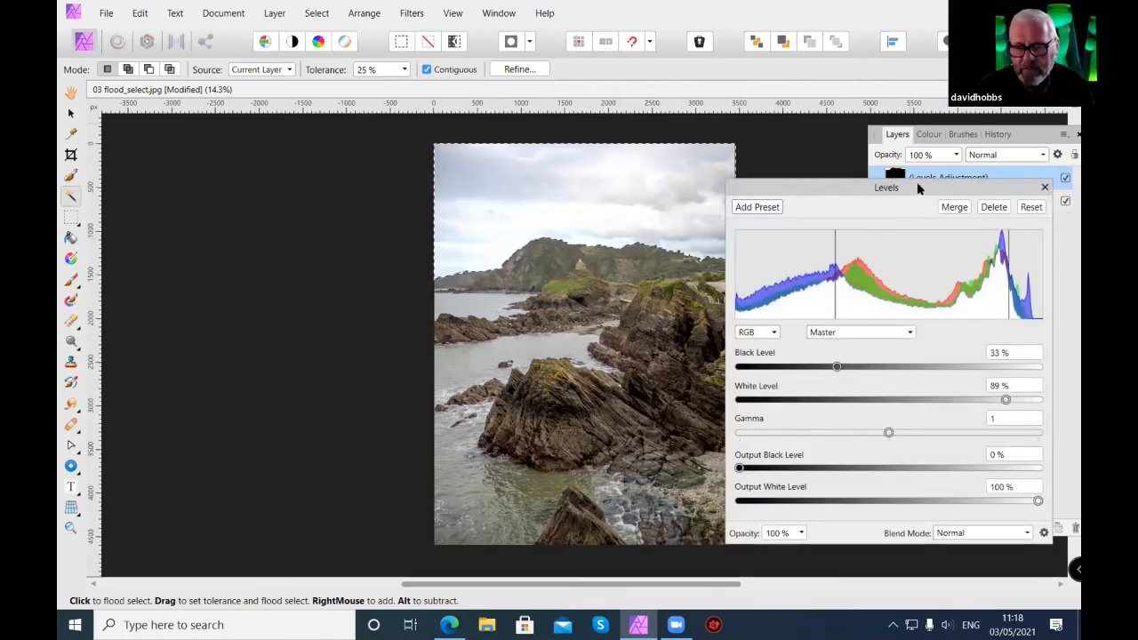
{"action": "left_click_drag", "start_coordinate": [918, 189], "coordinate": [915, 152]}
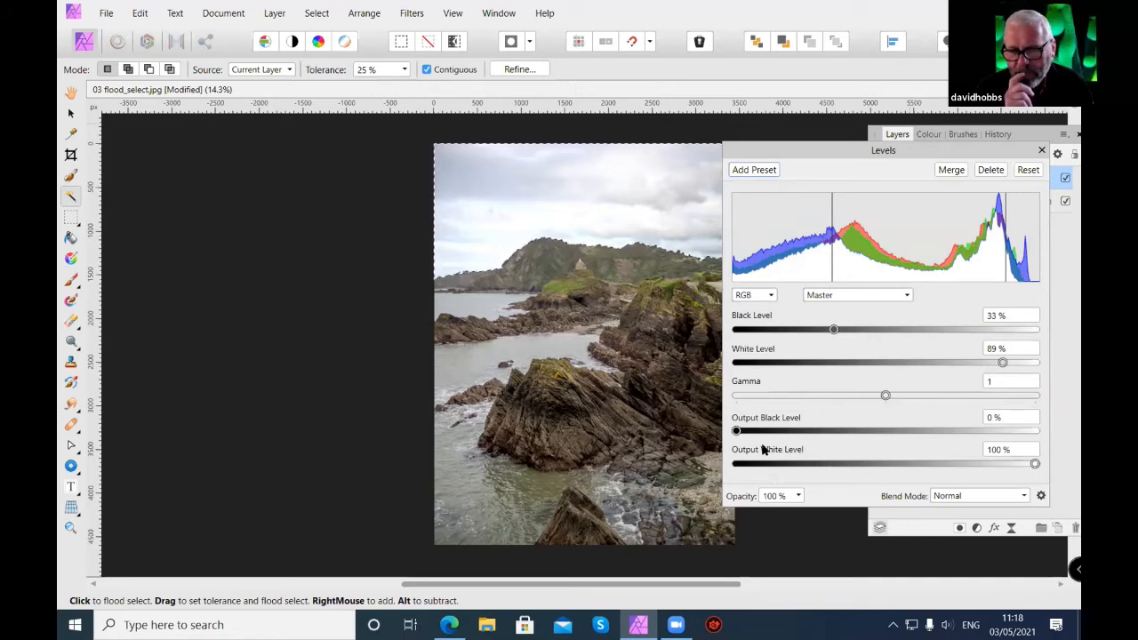
{"action": "mouse_move", "coordinate": [744, 432]}
{"action": "left_mouse_down"}
{"action": "mouse_move", "coordinate": [956, 431]}
{"action": "mouse_move", "coordinate": [736, 431]}
{"action": "left_mouse_up"}
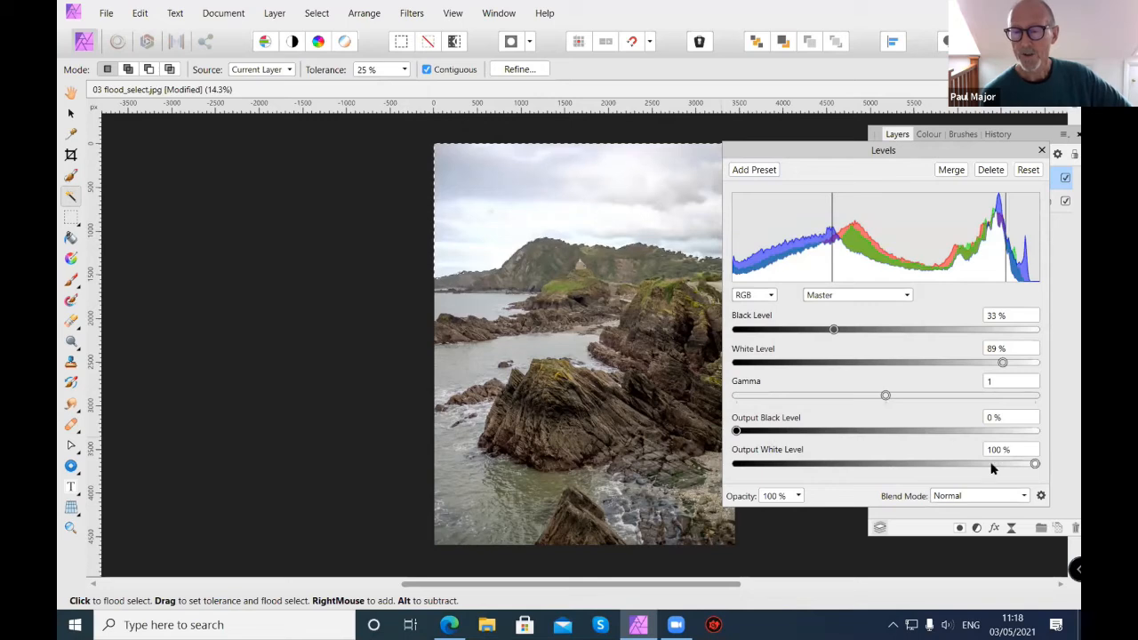
{"action": "mouse_move", "coordinate": [1033, 464]}
{"action": "left_mouse_down"}
{"action": "mouse_move", "coordinate": [842, 466]}
{"action": "mouse_move", "coordinate": [1014, 464]}
{"action": "left_mouse_up"}
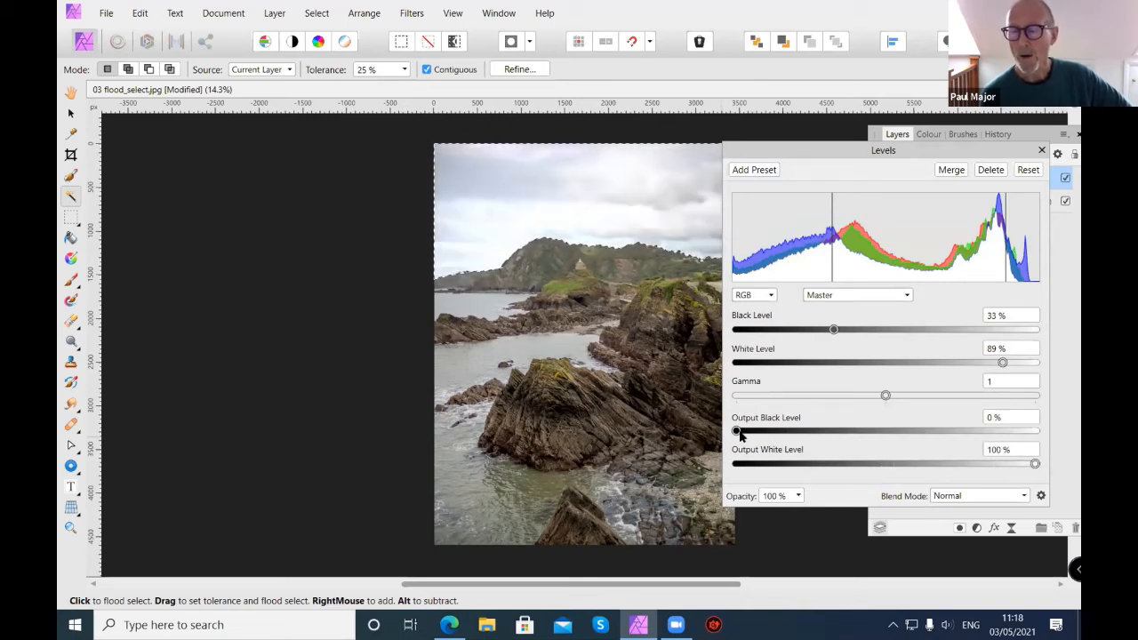
{"action": "mouse_move", "coordinate": [737, 431]}
{"action": "left_mouse_down"}
{"action": "mouse_move", "coordinate": [1028, 432]}
{"action": "mouse_move", "coordinate": [738, 433]}
{"action": "left_mouse_up"}
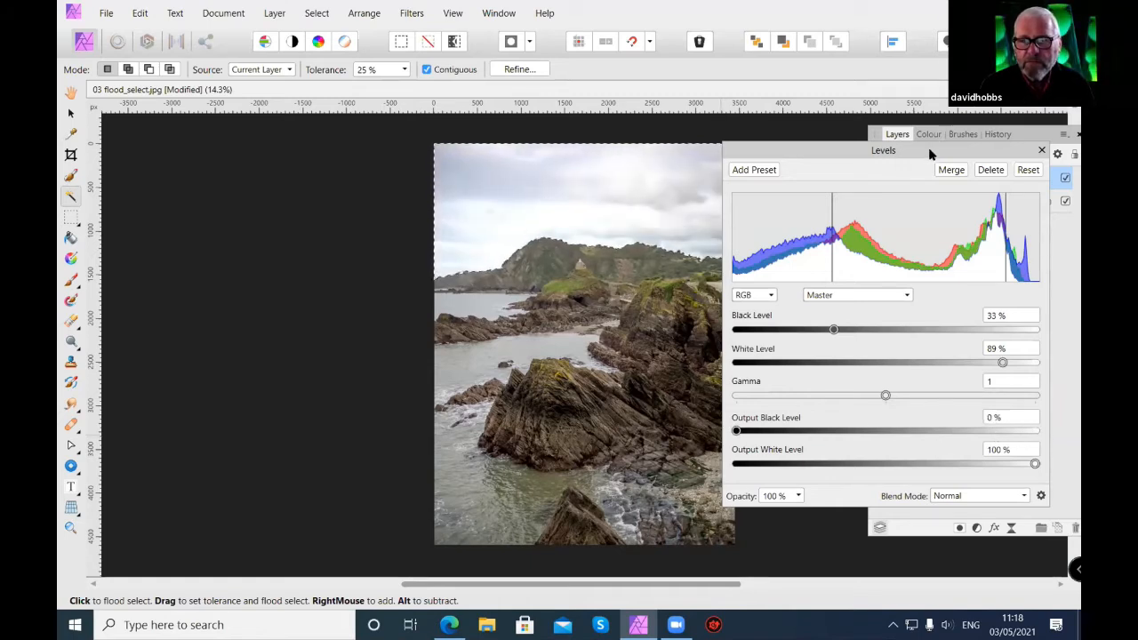
{"action": "left_click_drag", "start_coordinate": [930, 157], "coordinate": [933, 181]}
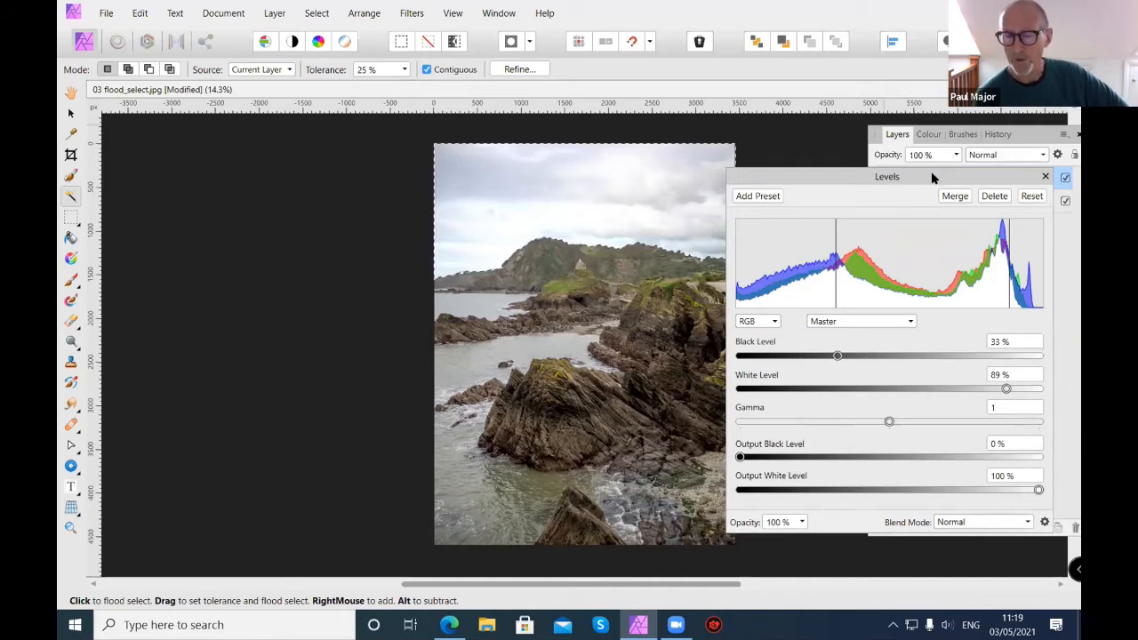
{"action": "mouse_move", "coordinate": [932, 178]}
{"action": "left_mouse_down"}
{"action": "mouse_move", "coordinate": [881, 184]}
{"action": "mouse_move", "coordinate": [915, 177]}
{"action": "left_mouse_up"}
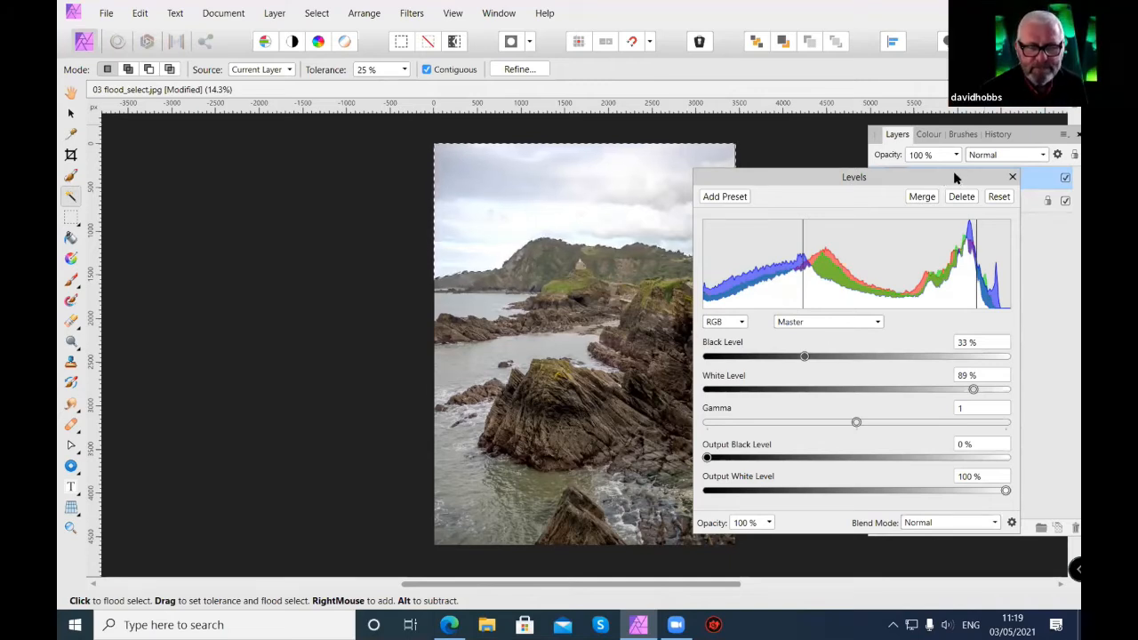
{"action": "left_click", "coordinate": [1013, 177]}
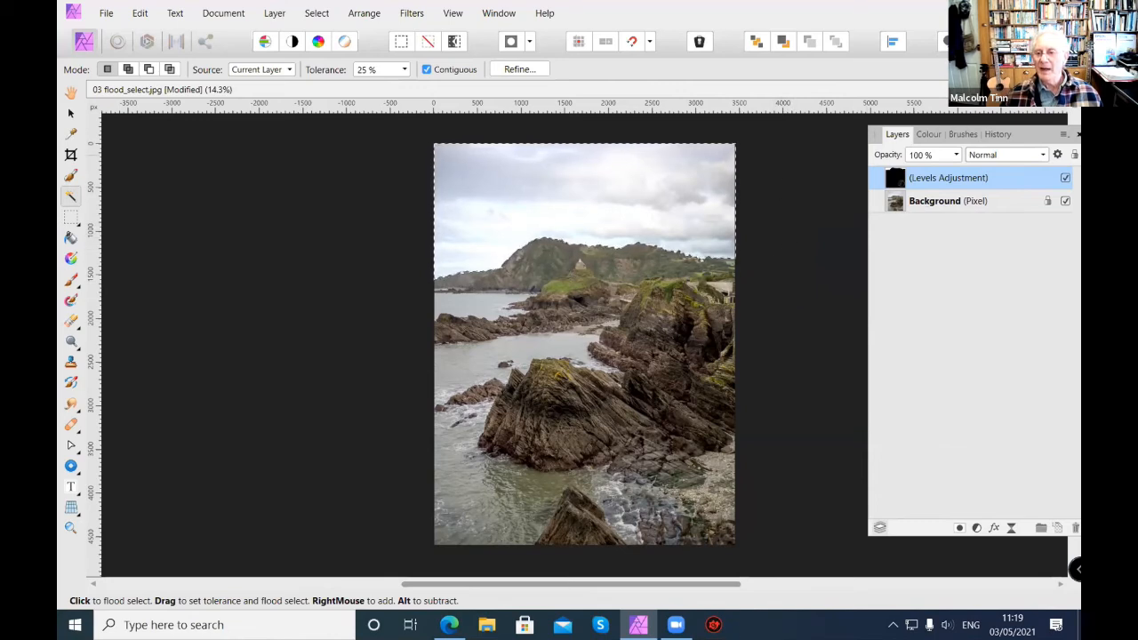
Examine the black and white level settings of the Levels adjustment once more
{"action": "double_click", "coordinate": [894, 178]}
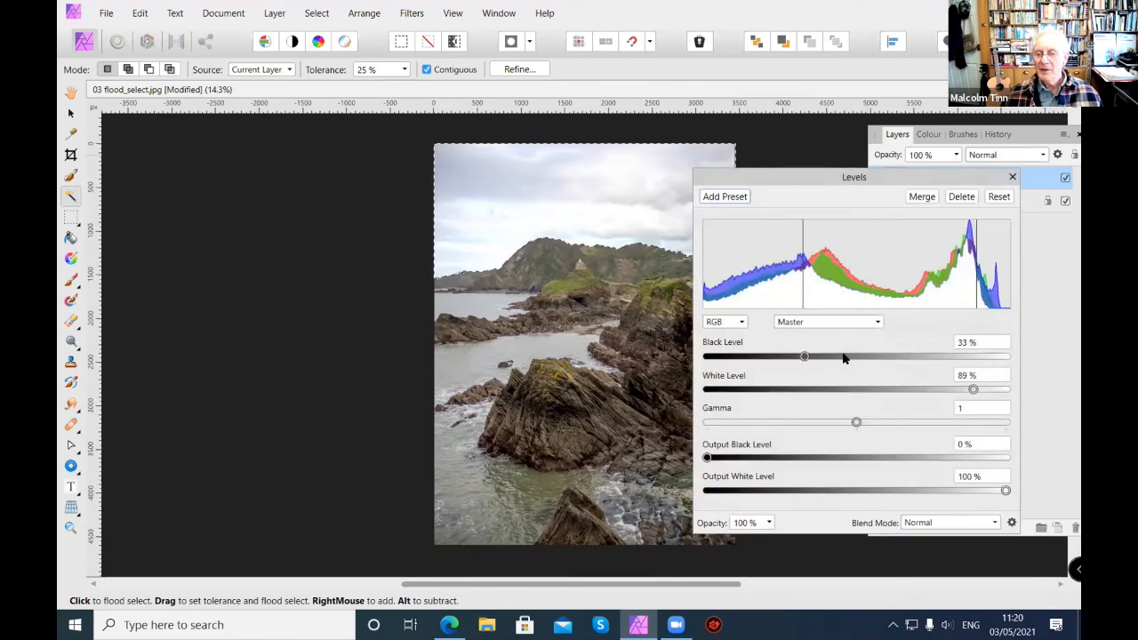
{"action": "left_click_drag", "start_coordinate": [899, 178], "coordinate": [898, 137]}
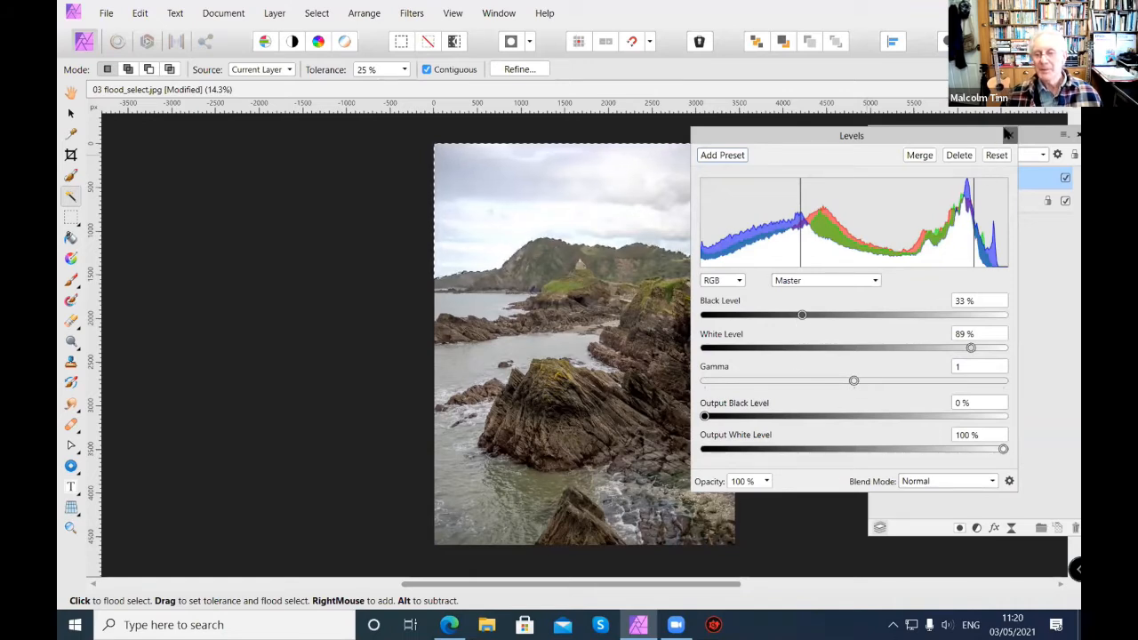
{"action": "left_click", "coordinate": [1008, 134]}
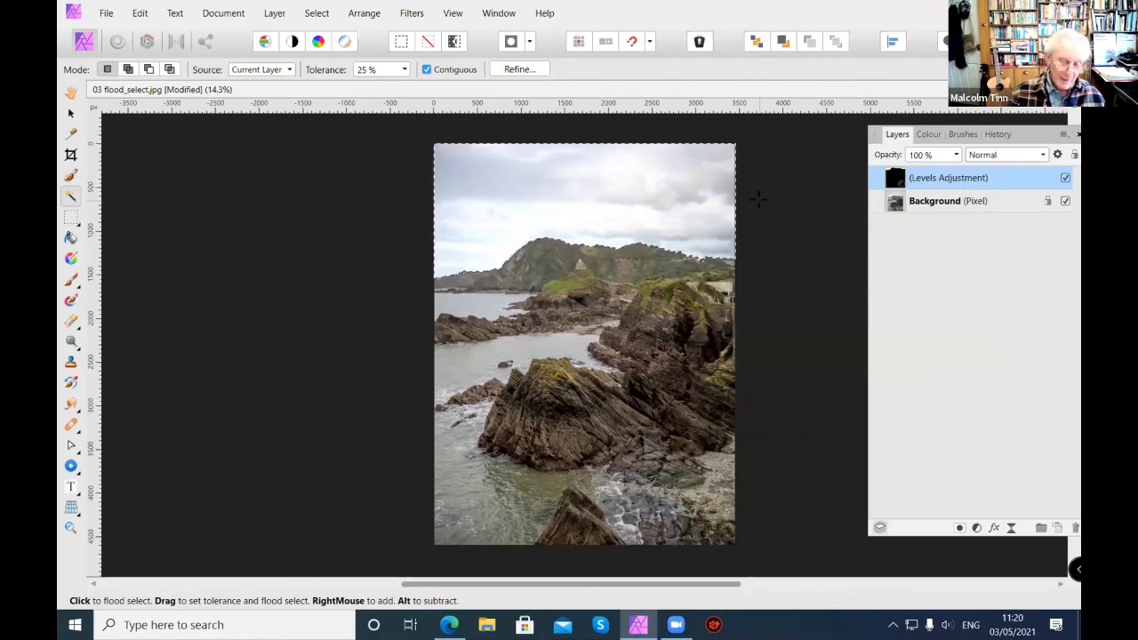
Clear the sky selection and delete the Levels adjustment layer
{"action": "key", "text": "ctrl+d"}
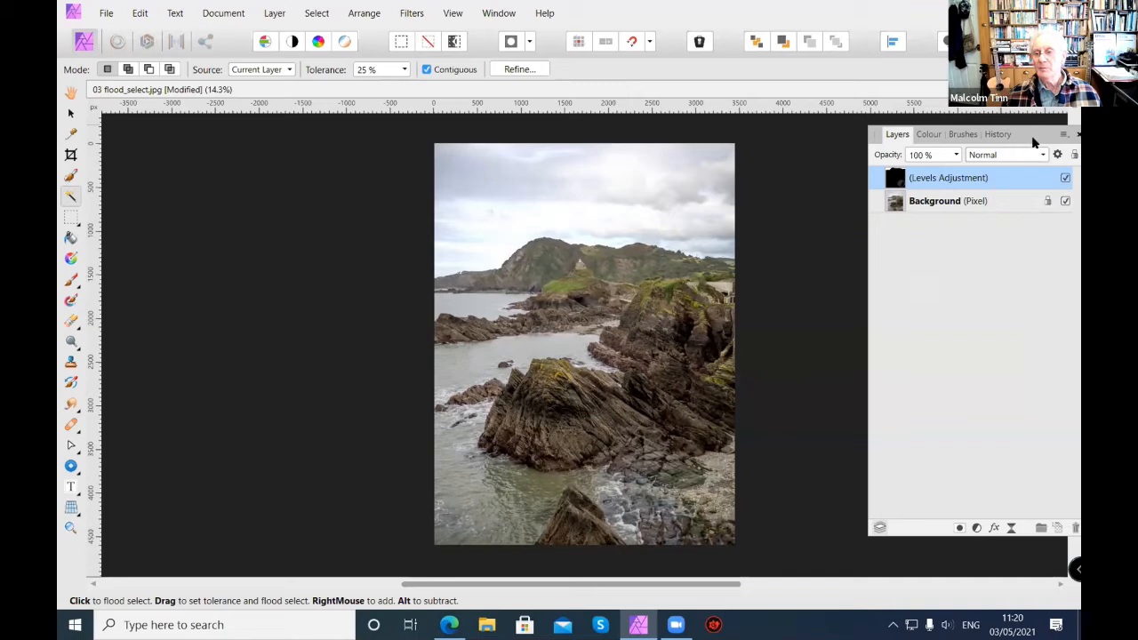
{"action": "left_click_drag", "start_coordinate": [1033, 143], "coordinate": [997, 137]}
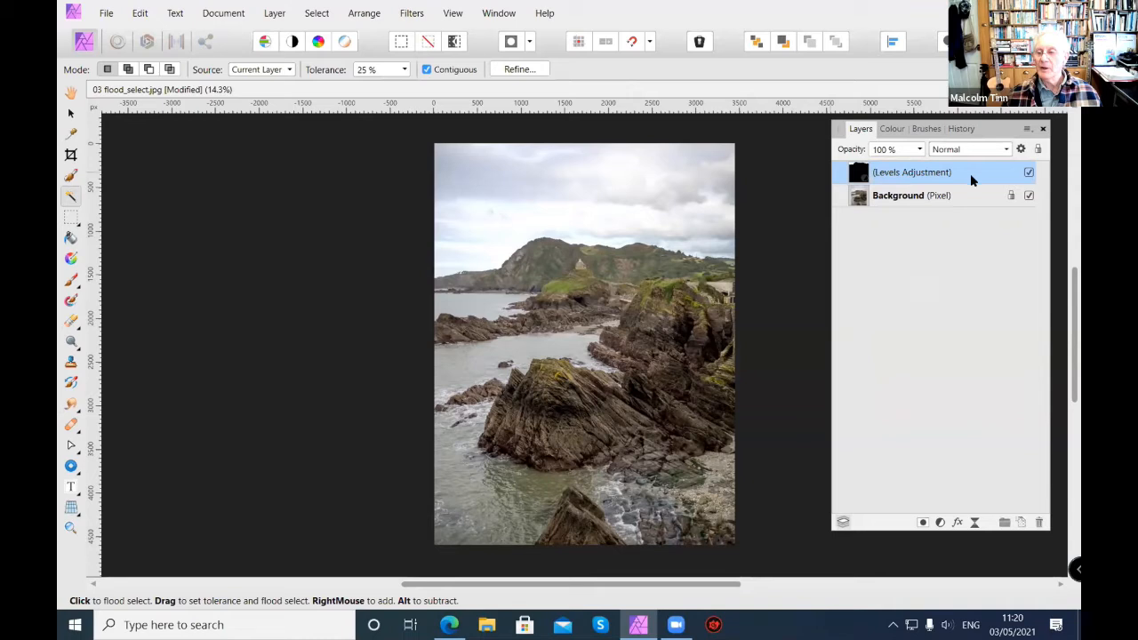
{"action": "left_click", "coordinate": [1037, 523]}
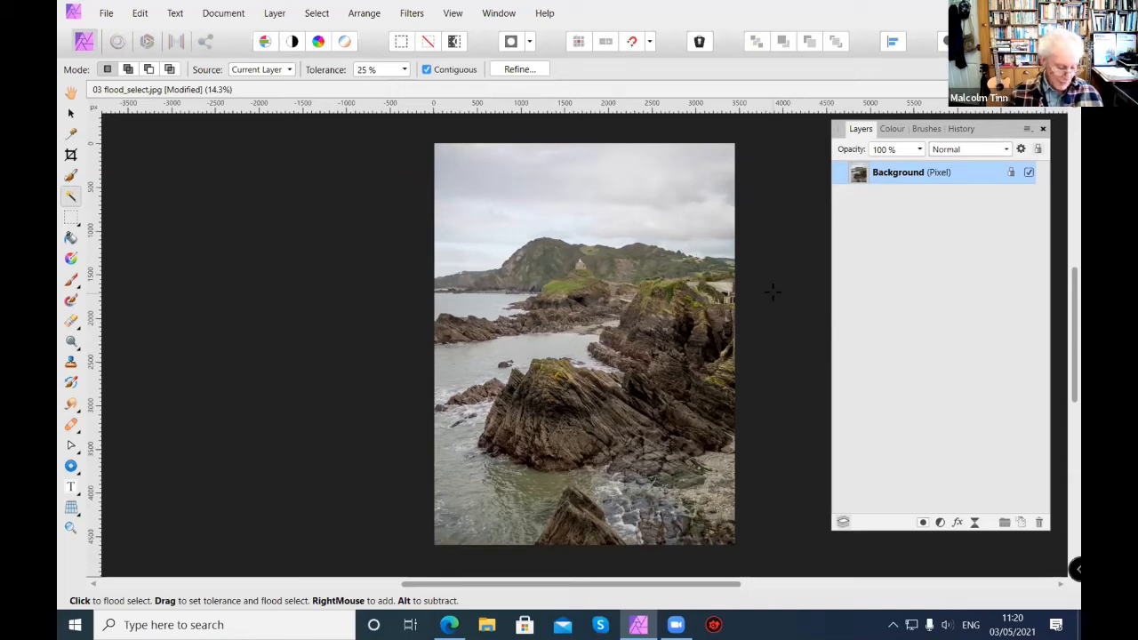
Close 03 flood_select.jpg without saving and open 04 refine_selection from the 03 Lesson 03 folder
{"action": "key", "text": "ctrl+w"}
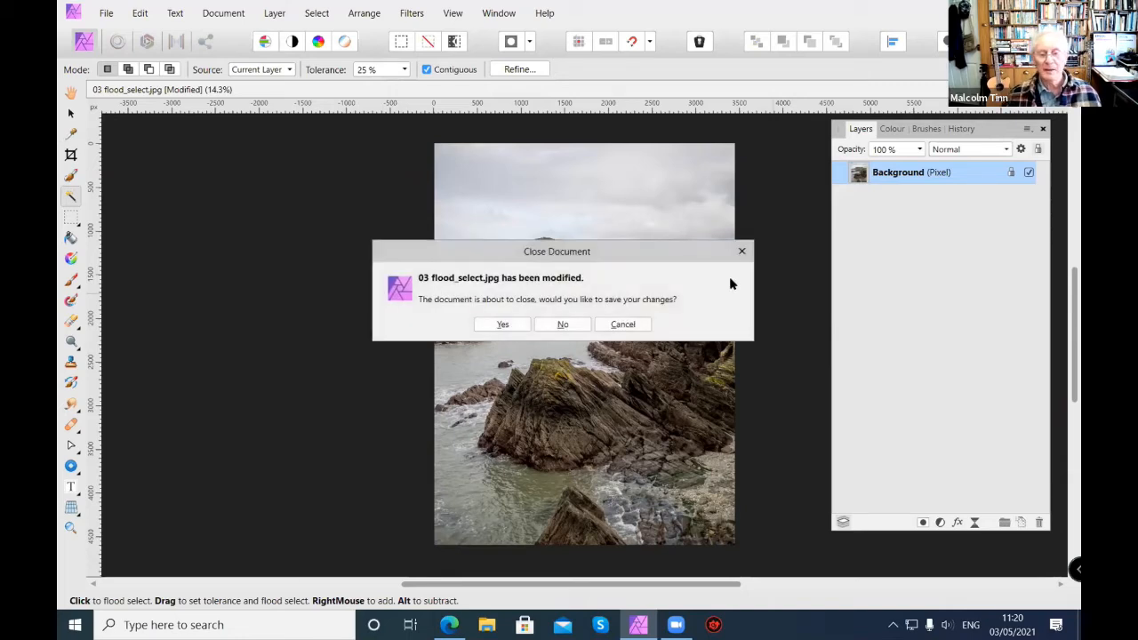
{"action": "left_click", "coordinate": [575, 324]}
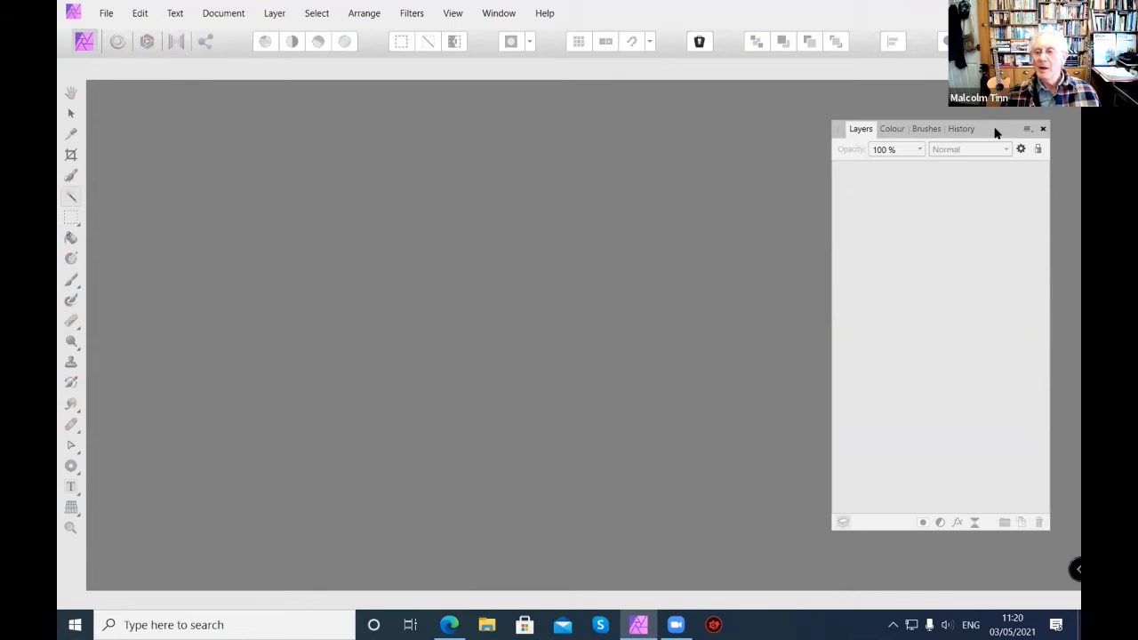
{"action": "left_click_drag", "start_coordinate": [995, 131], "coordinate": [1006, 120]}
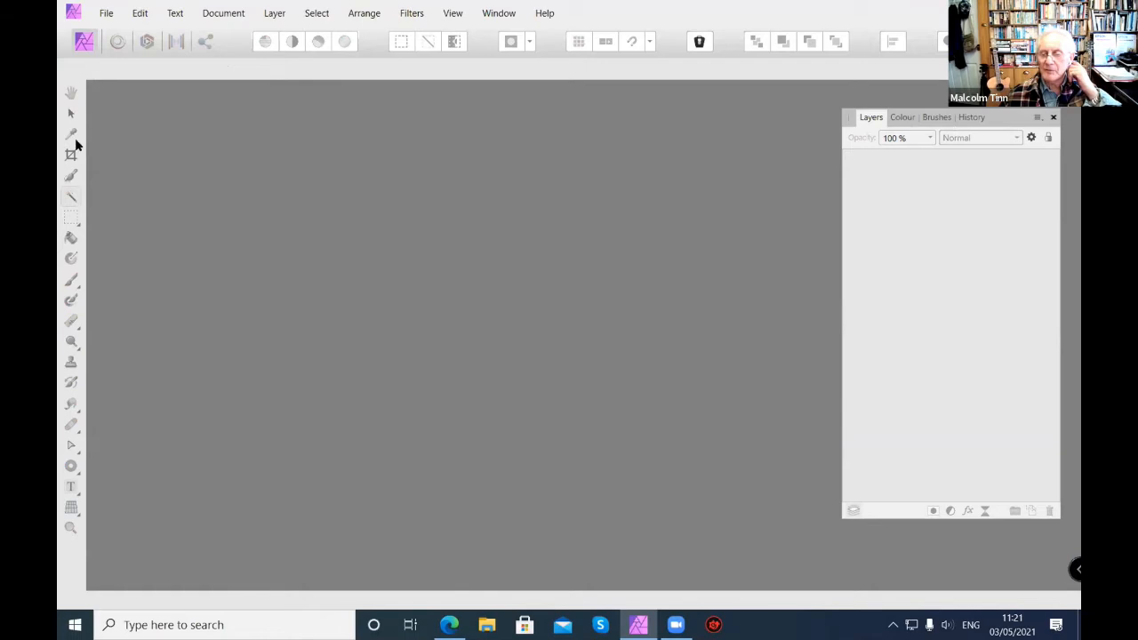
{"action": "left_click", "coordinate": [108, 14]}
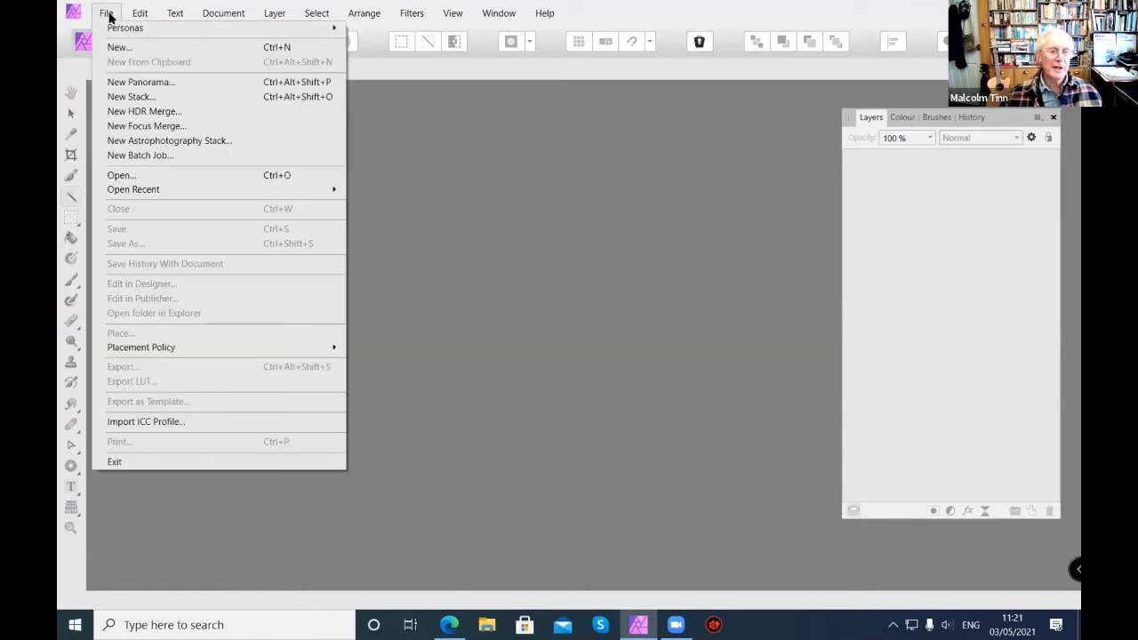
{"action": "left_click", "coordinate": [120, 176]}
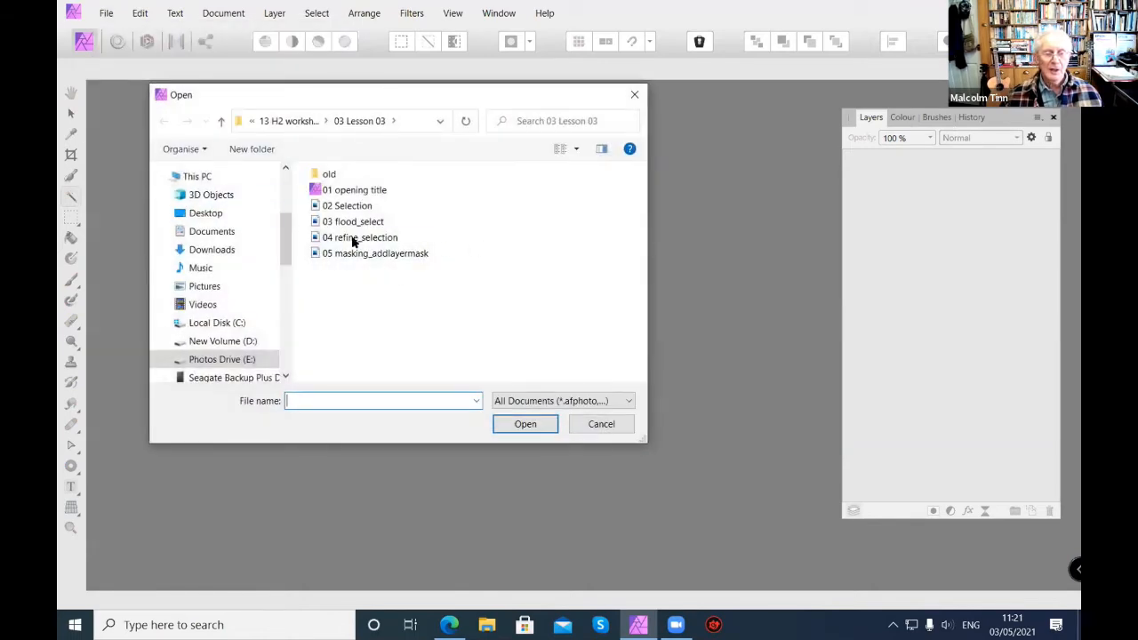
{"action": "left_click", "coordinate": [353, 238]}
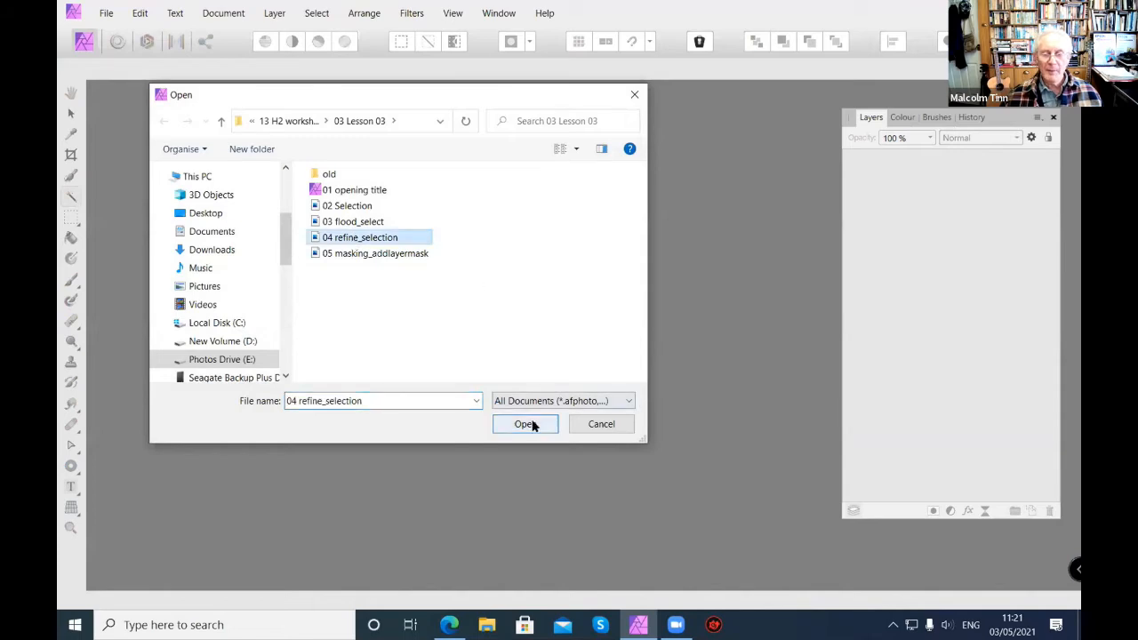
{"action": "left_click", "coordinate": [534, 424]}
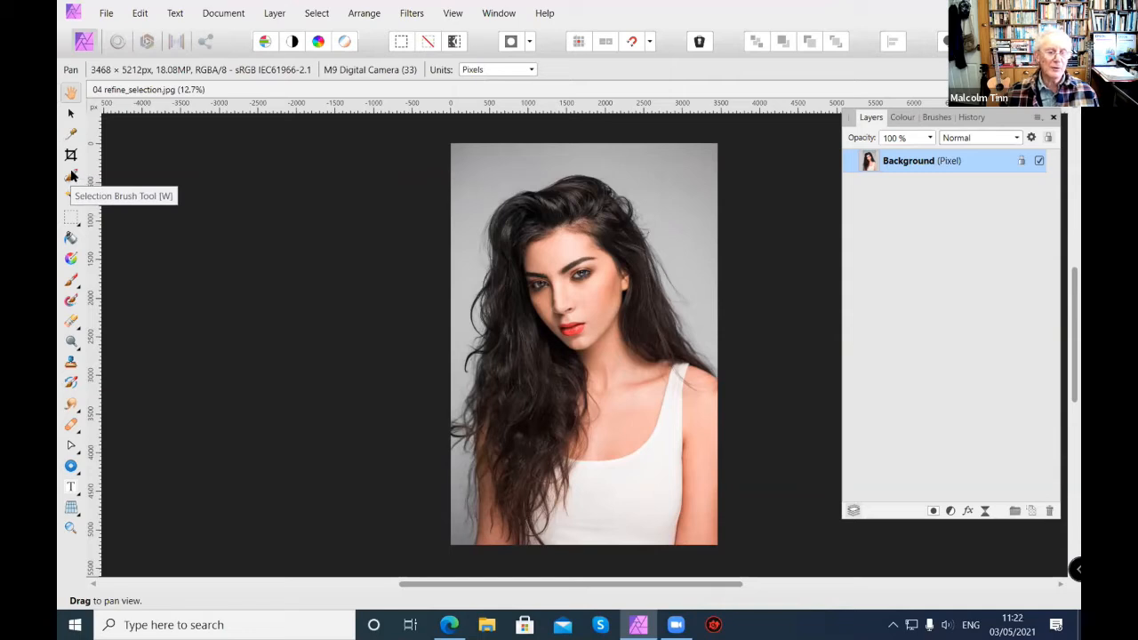
Select the grey background around the woman with the Selection Brush at a width of 279.7 px, snapping to edges
{"action": "left_click", "coordinate": [71, 175]}
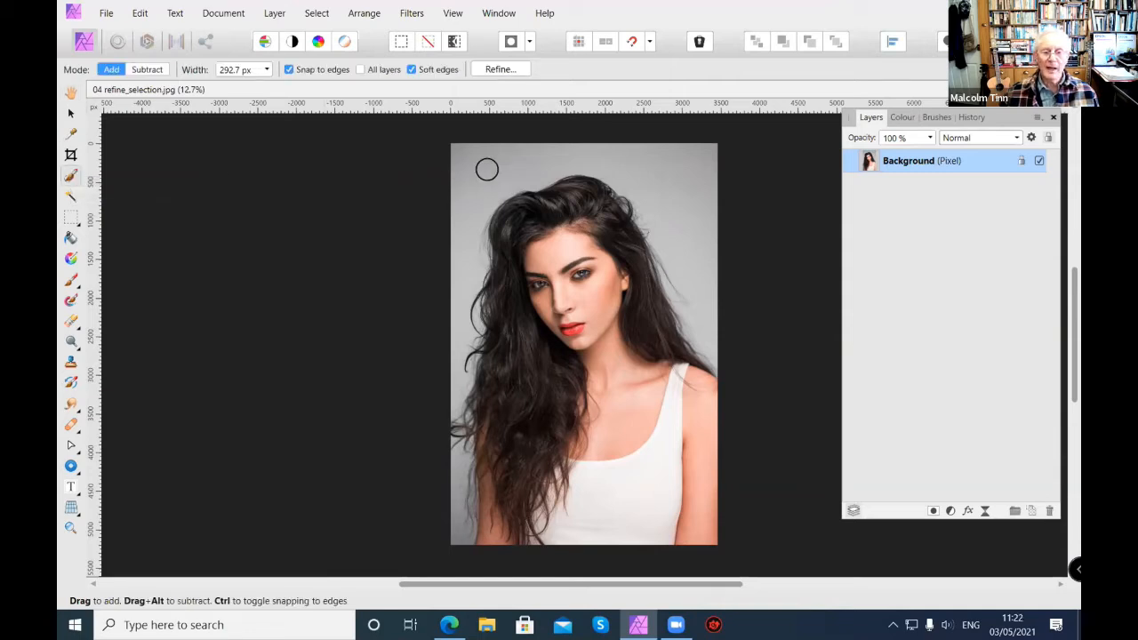
{"action": "key", "text": "bracketleft"}
{"action": "key", "text": "bracketleft"}
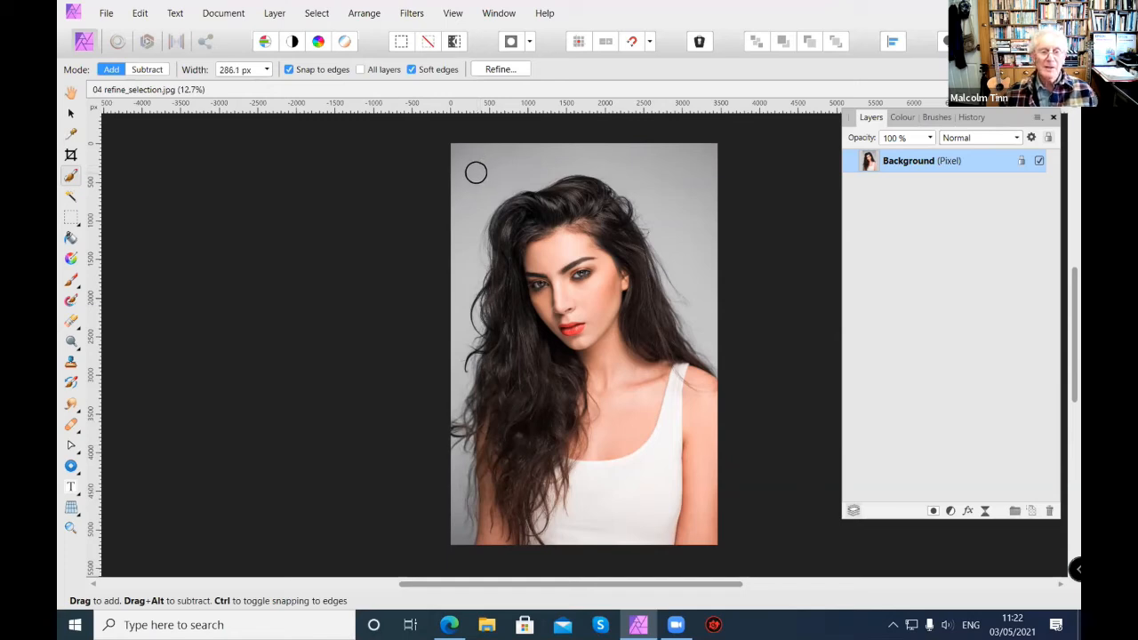
{"action": "key", "text": "bracketright"}
{"action": "left_click_drag", "start_coordinate": [472, 173], "coordinate": [514, 161]}
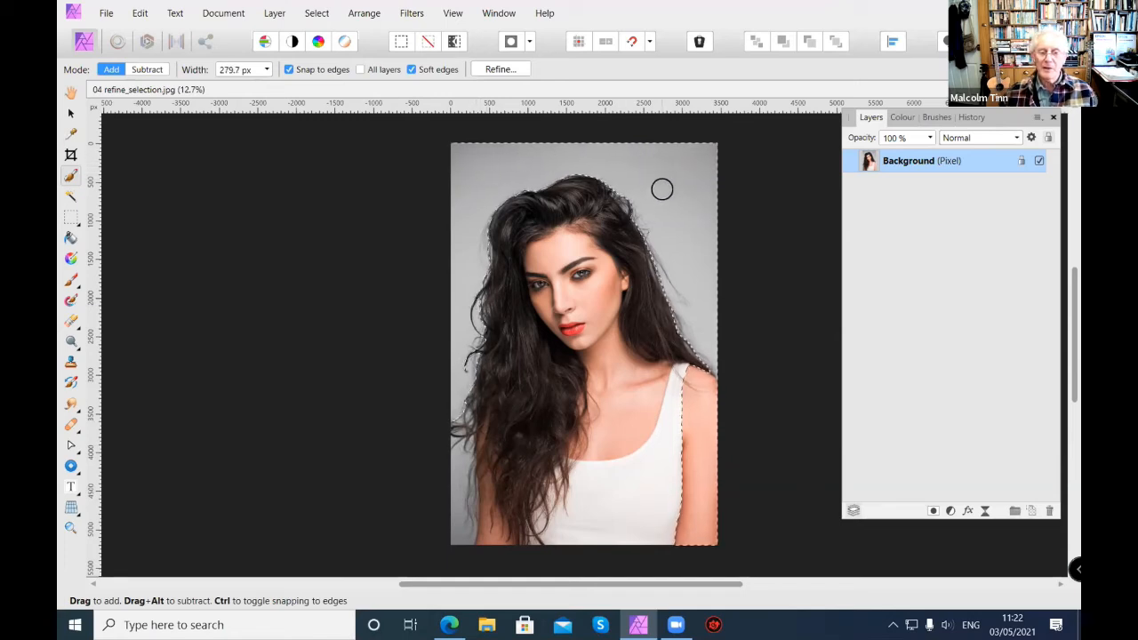
{"action": "mouse_move", "coordinate": [685, 209]}
{"action": "left_mouse_down"}
{"action": "mouse_move", "coordinate": [650, 186]}
{"action": "mouse_move", "coordinate": [507, 183]}
{"action": "left_mouse_up"}
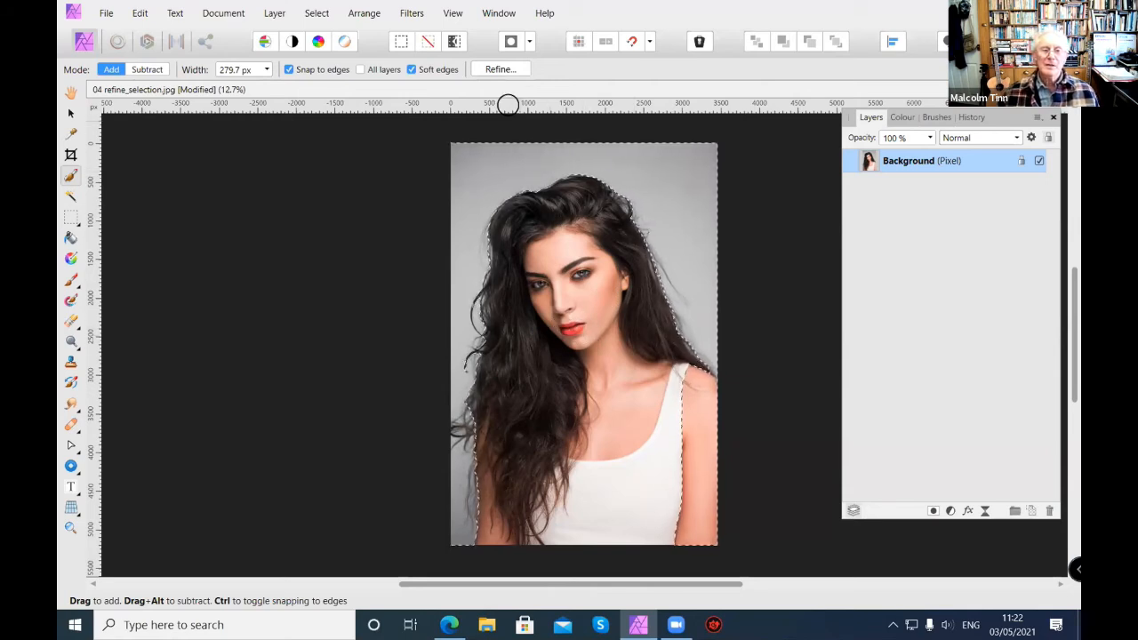
Invert the background selection so the woman is selected, and open the Refine Selection dialog fully in view
{"action": "left_click", "coordinate": [453, 43]}
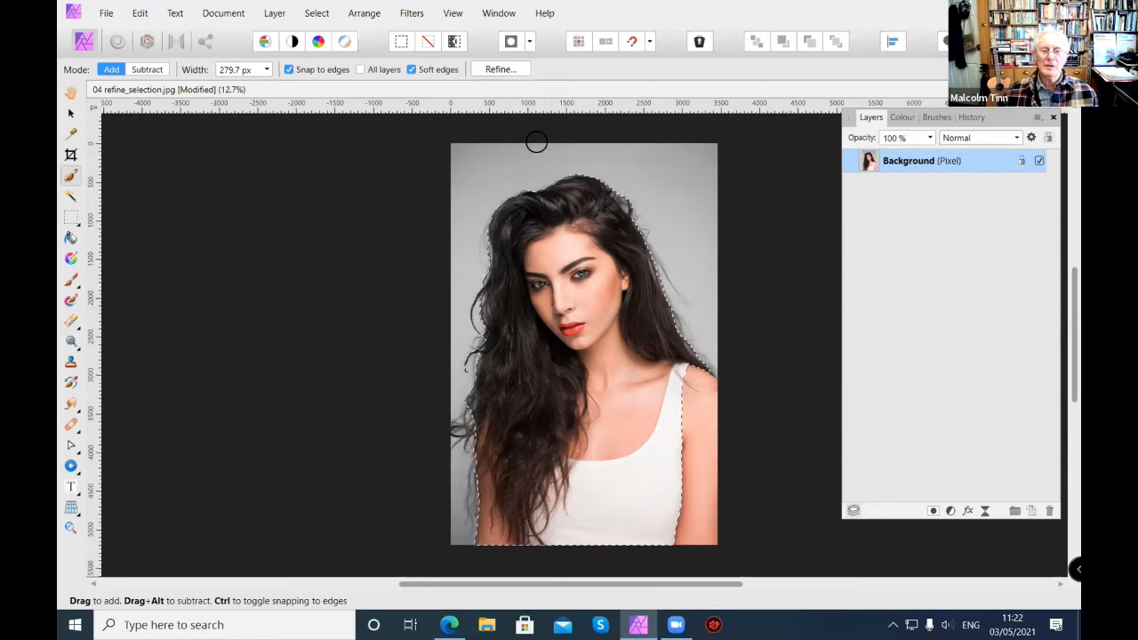
{"action": "left_click", "coordinate": [500, 70]}
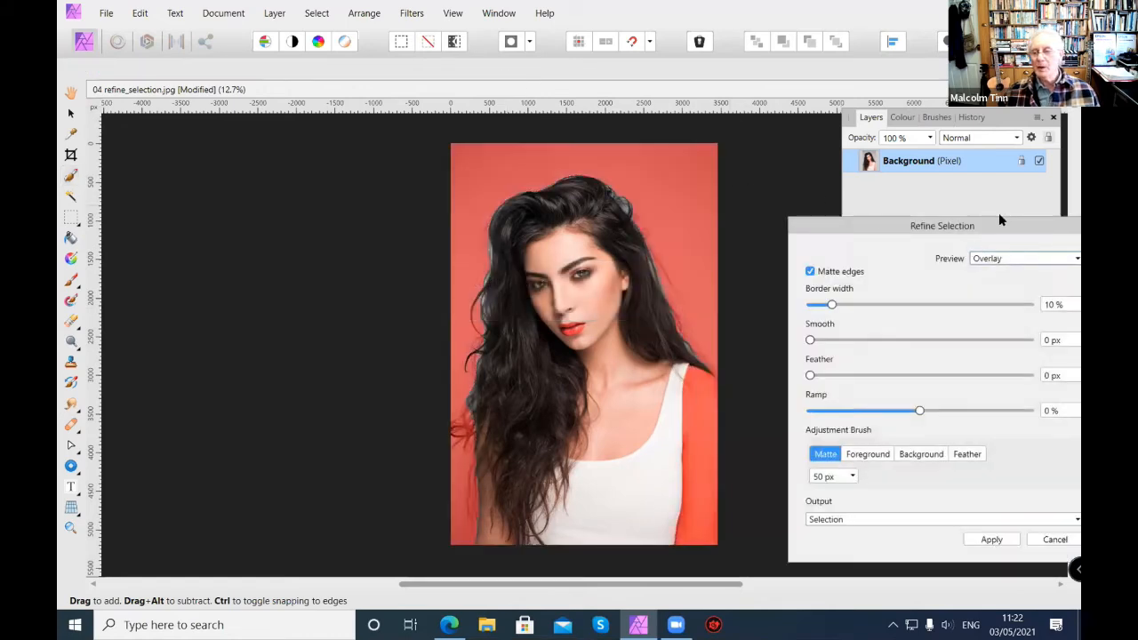
{"action": "left_click_drag", "start_coordinate": [993, 225], "coordinate": [949, 190]}
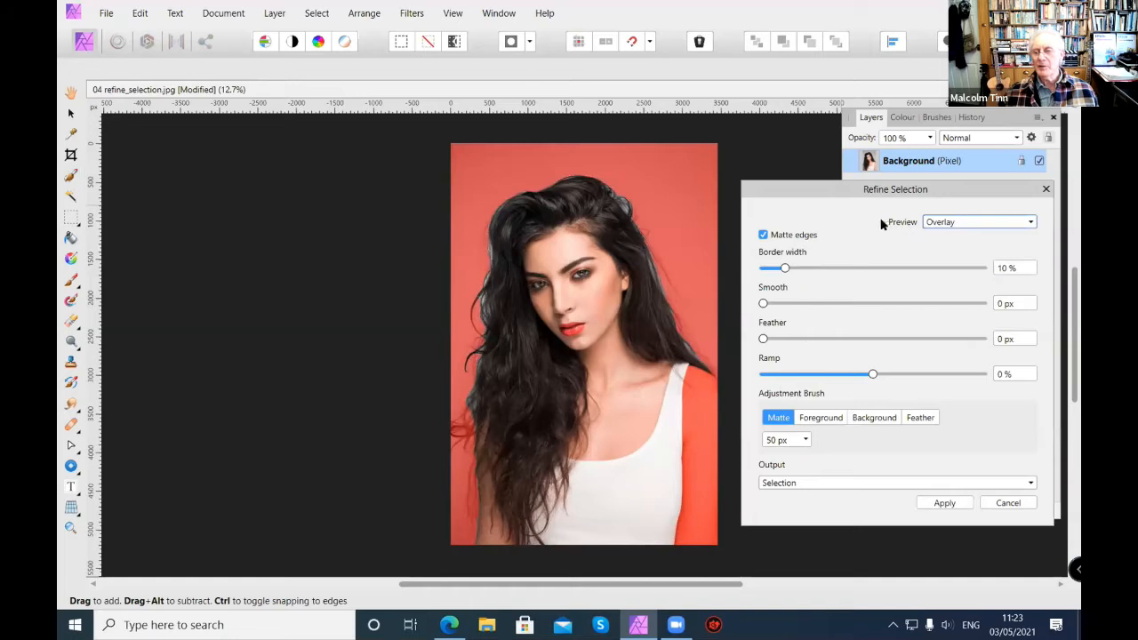
Compare the Black matte, White matte, Black and white and Transparent previews of the selection, and return the preview to Overlay
{"action": "left_click", "coordinate": [1029, 223]}
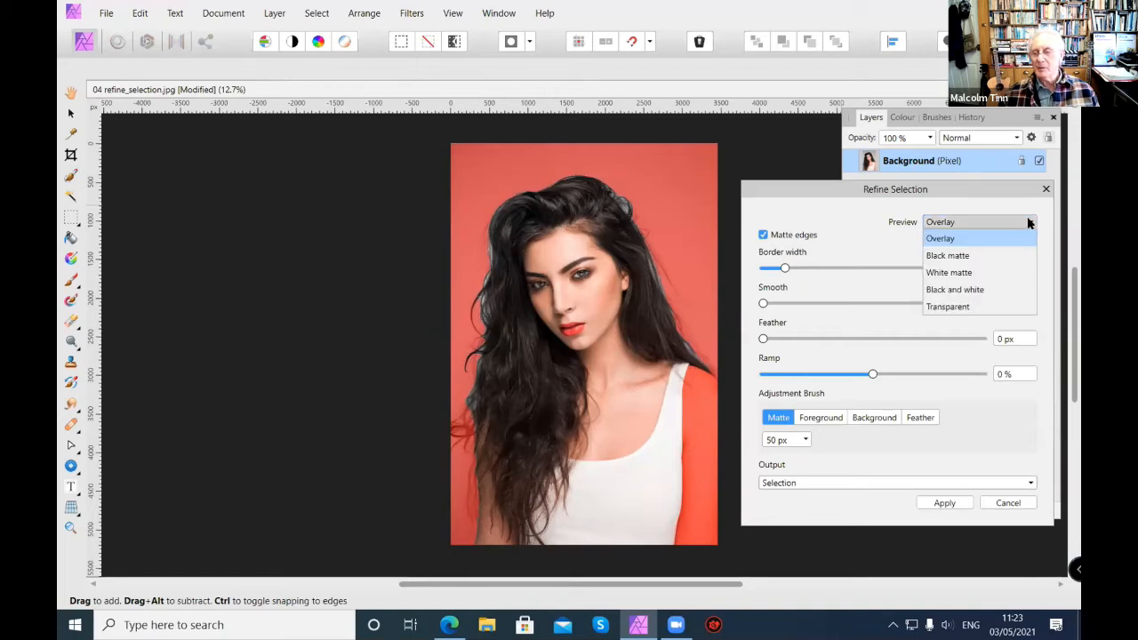
{"action": "left_click", "coordinate": [998, 257]}
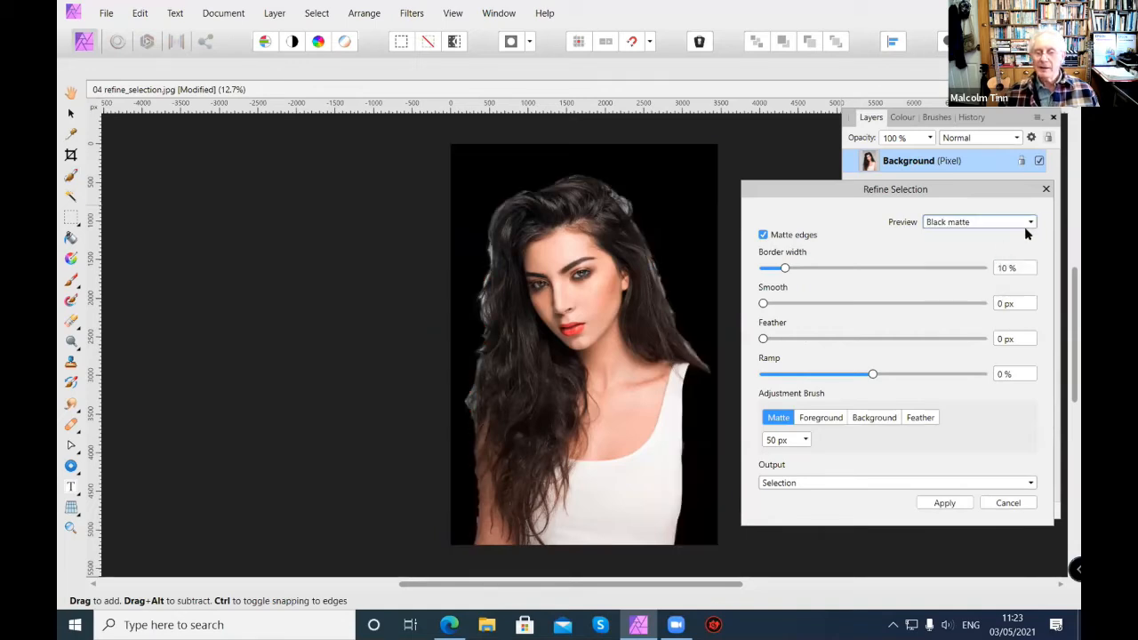
{"action": "left_click", "coordinate": [1029, 223]}
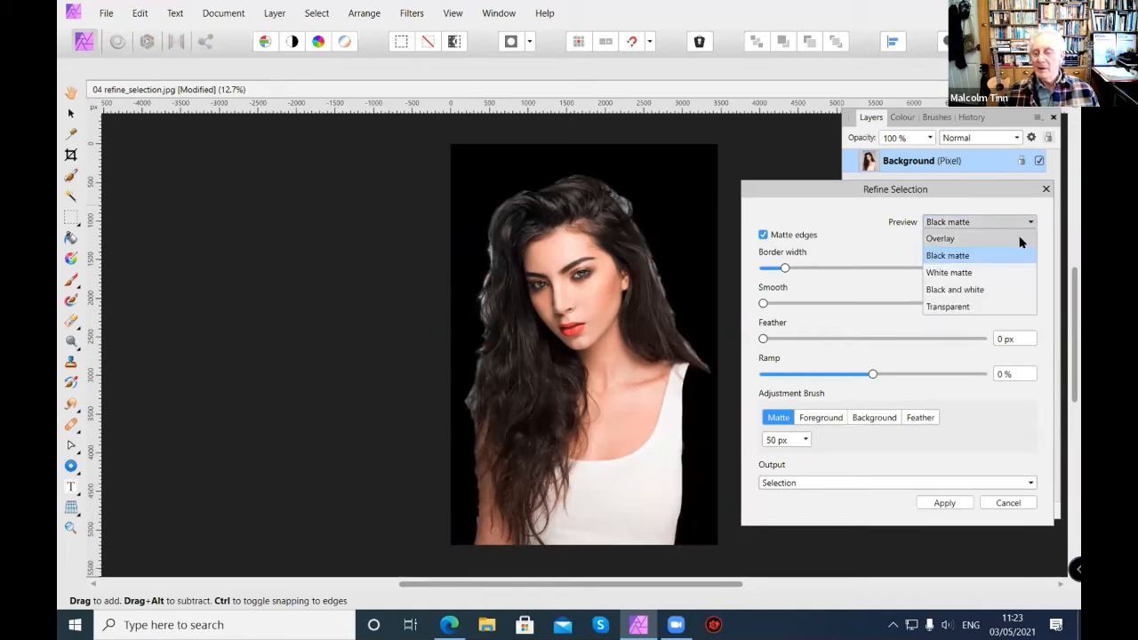
{"action": "left_click", "coordinate": [998, 272]}
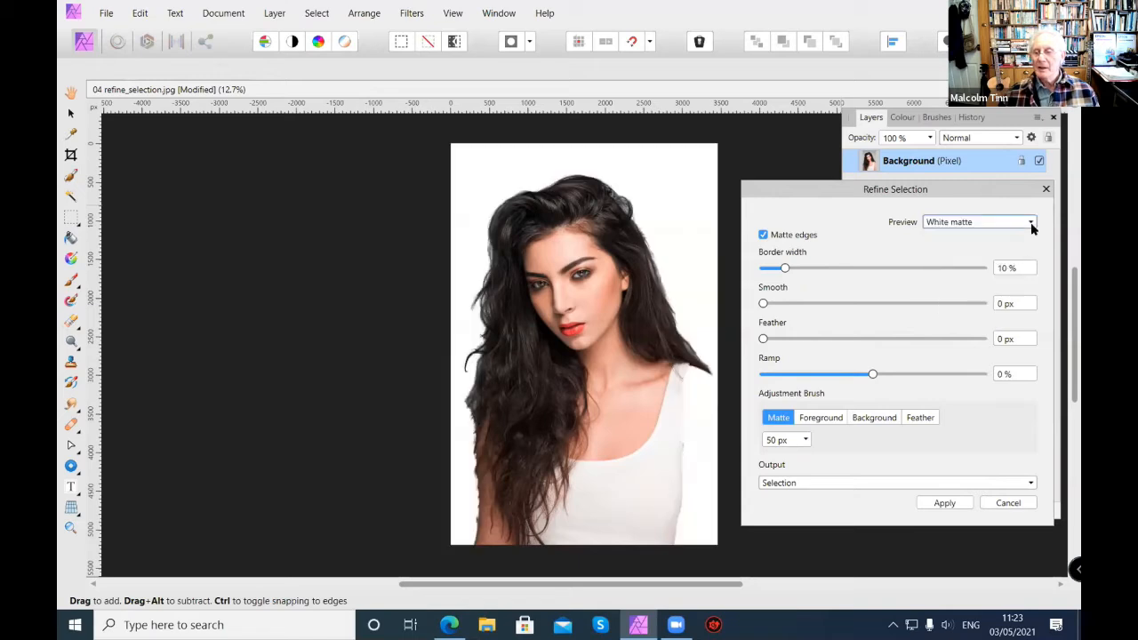
{"action": "left_click", "coordinate": [1027, 223]}
{"action": "left_click", "coordinate": [976, 288]}
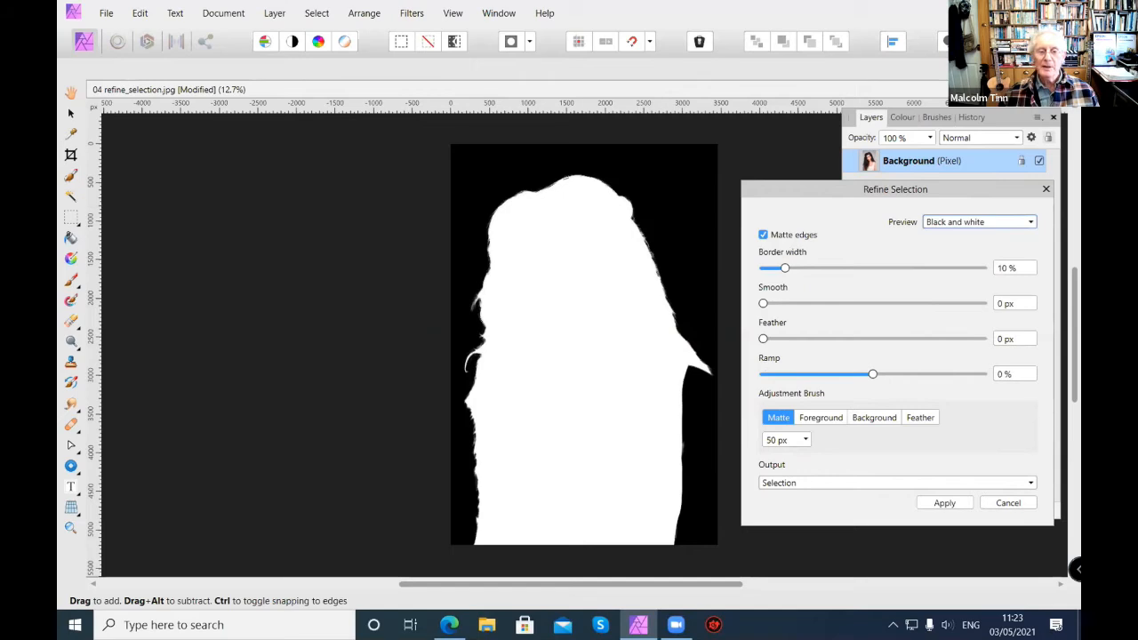
{"action": "left_click", "coordinate": [1031, 223]}
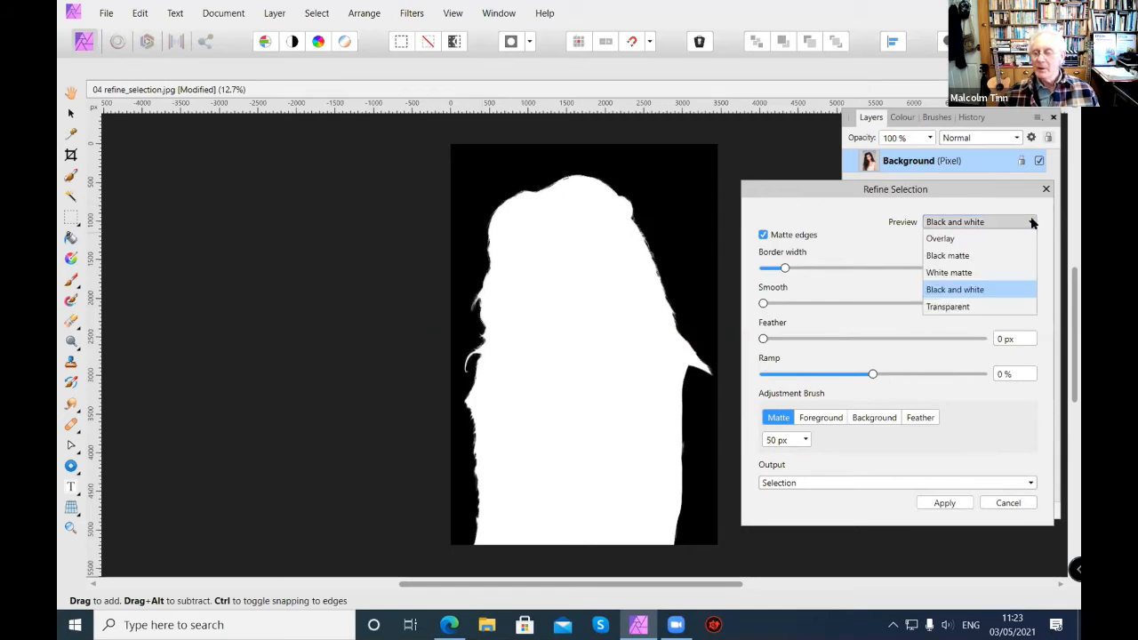
{"action": "left_click", "coordinate": [946, 306]}
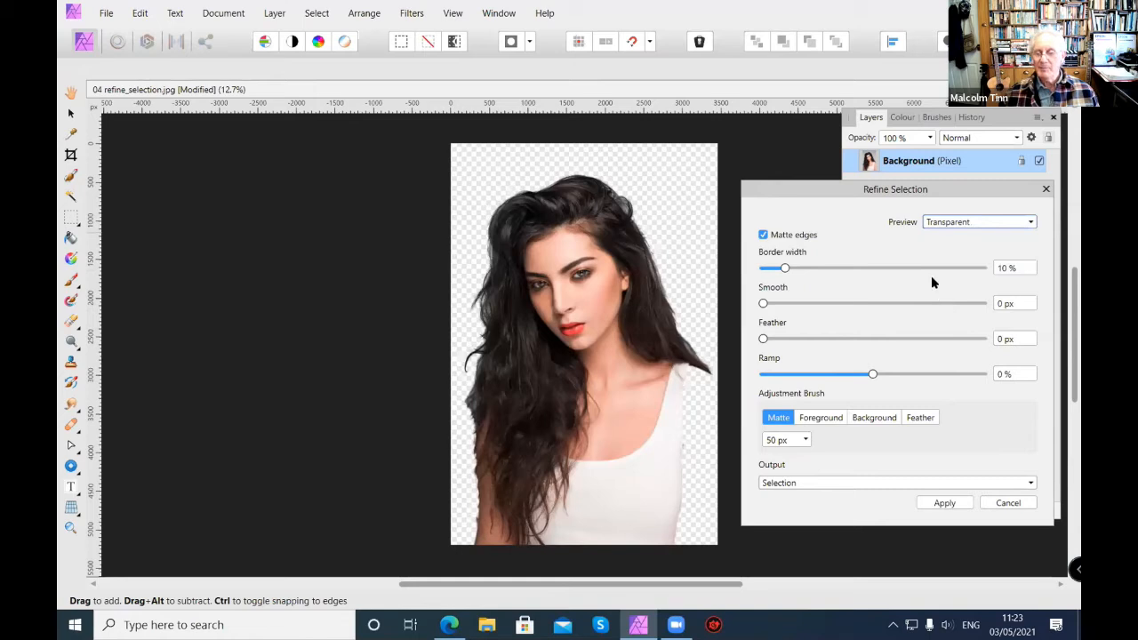
{"action": "left_click", "coordinate": [1031, 225]}
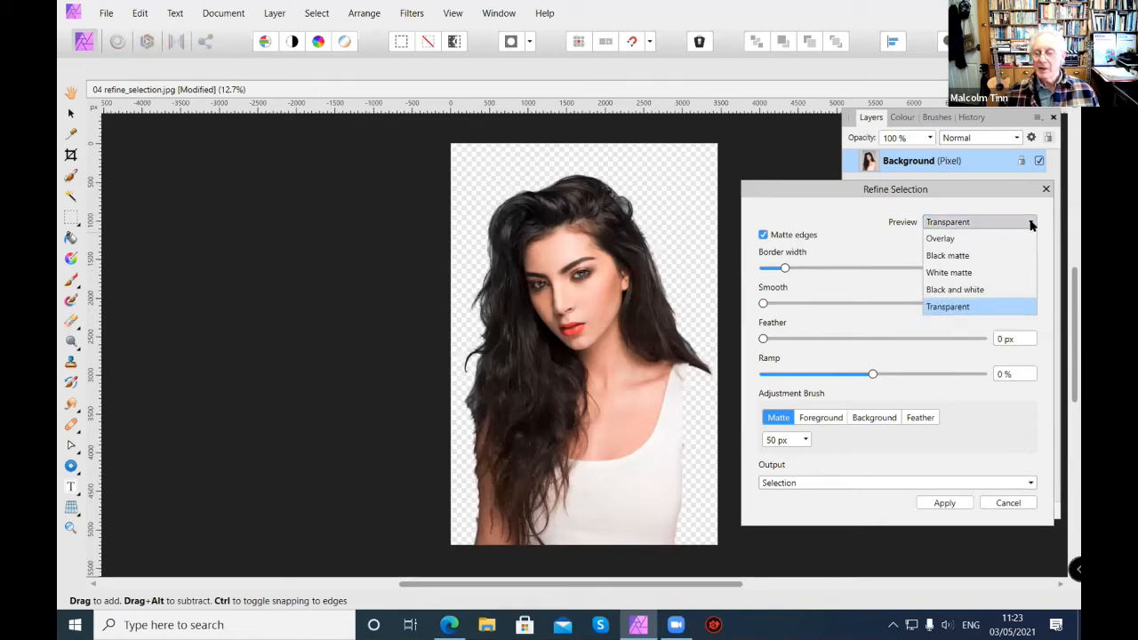
{"action": "left_click", "coordinate": [946, 240]}
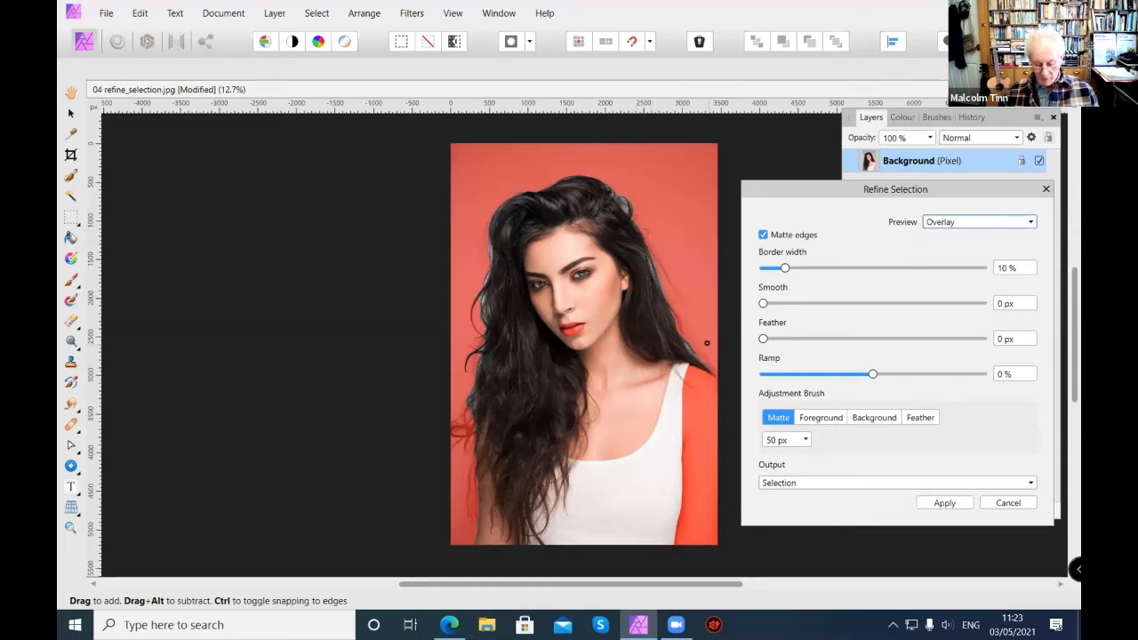
Set the Matte adjustment brush width to 300 px and cancel the selection refinement
{"action": "left_click", "coordinate": [806, 440]}
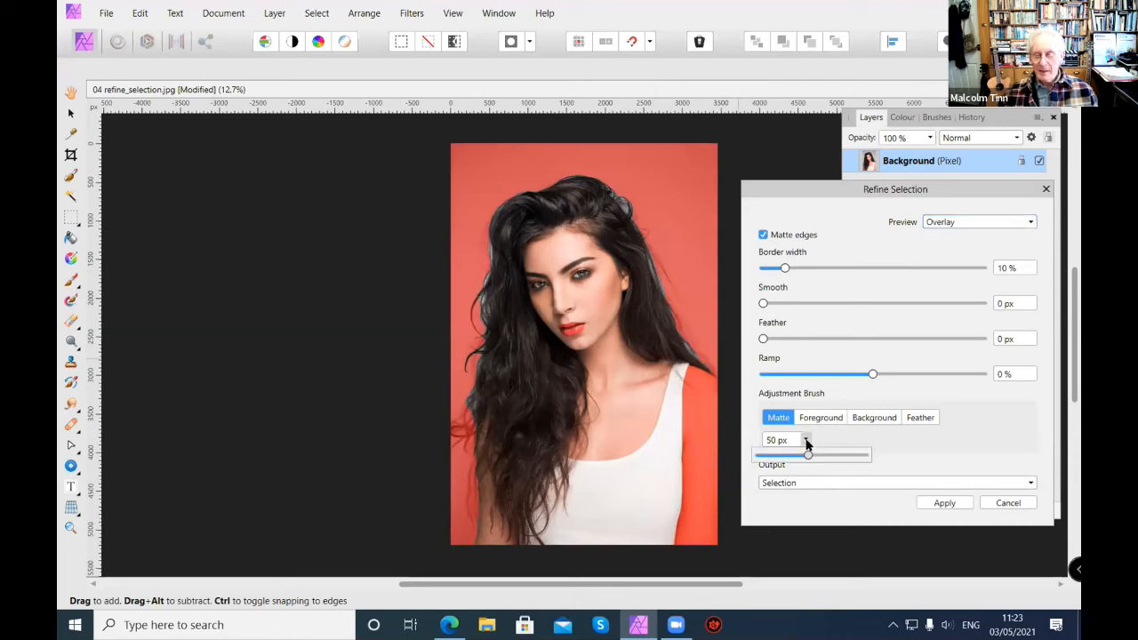
{"action": "left_click_drag", "start_coordinate": [807, 456], "coordinate": [843, 455]}
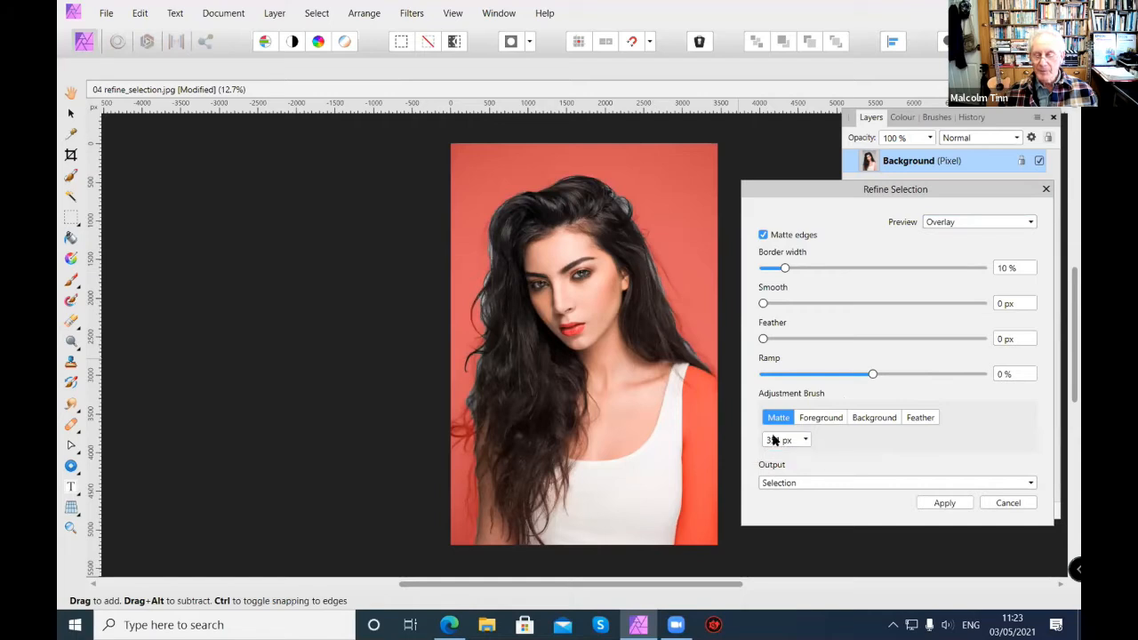
{"action": "left_click", "coordinate": [777, 439]}
{"action": "type", "text": "3"}
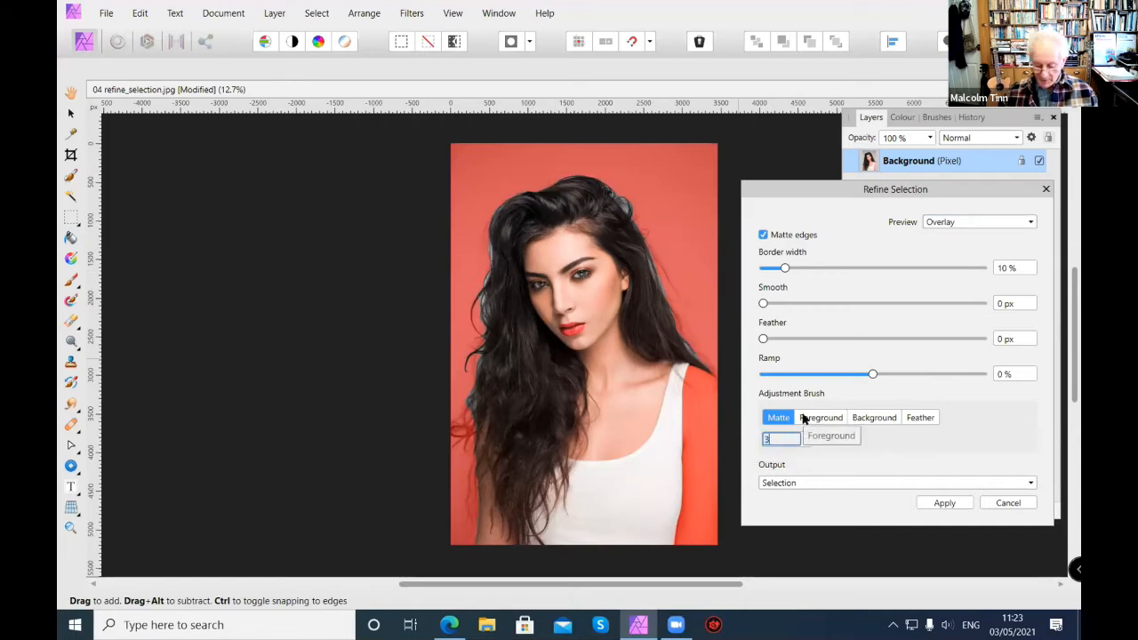
{"action": "type", "text": "00"}
{"action": "key", "text": "Return"}
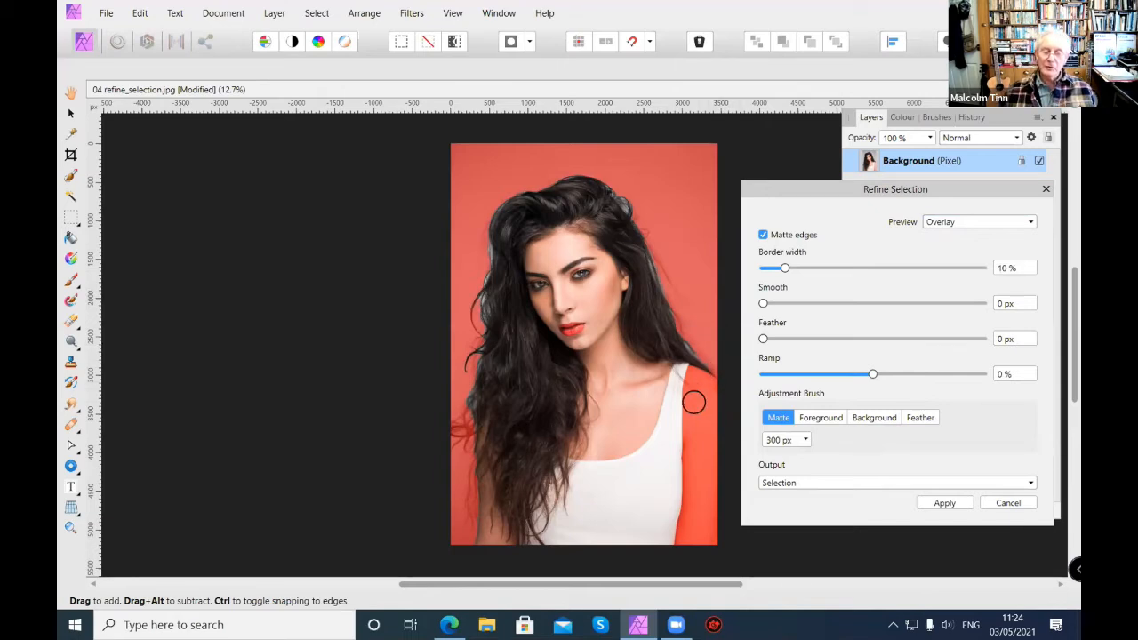
{"action": "left_click", "coordinate": [1008, 502]}
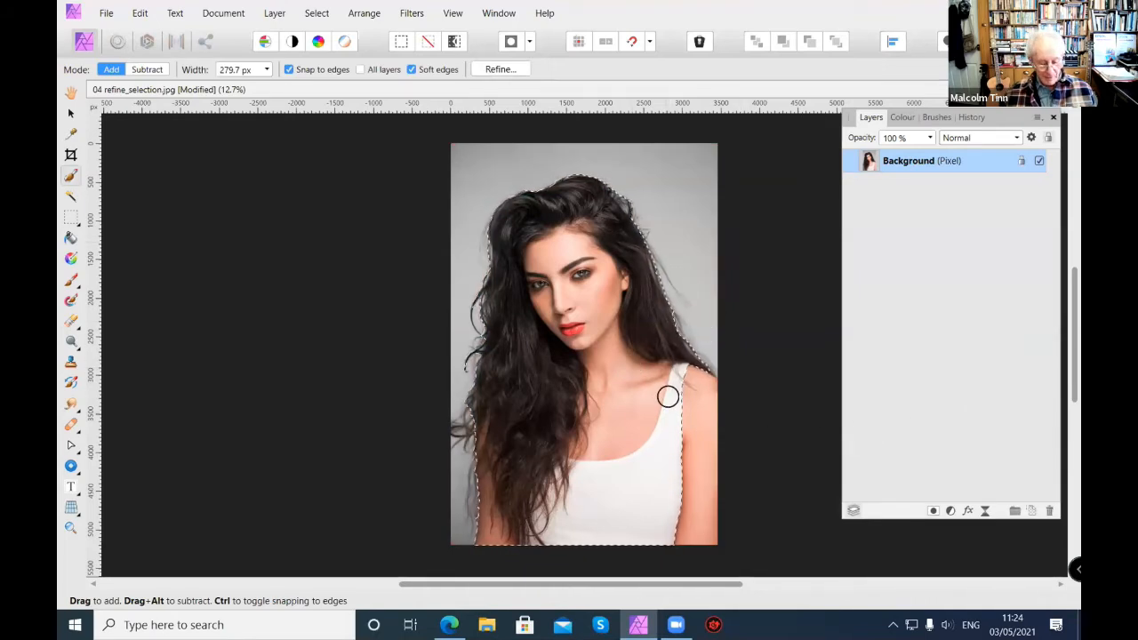
Add the missing arm at the photo's right edge to the selection and reopen Refine Selection with matte edges enabled
{"action": "mouse_move", "coordinate": [680, 375]}
{"action": "left_mouse_down"}
{"action": "mouse_move", "coordinate": [703, 459]}
{"action": "mouse_move", "coordinate": [696, 429]}
{"action": "left_mouse_up"}
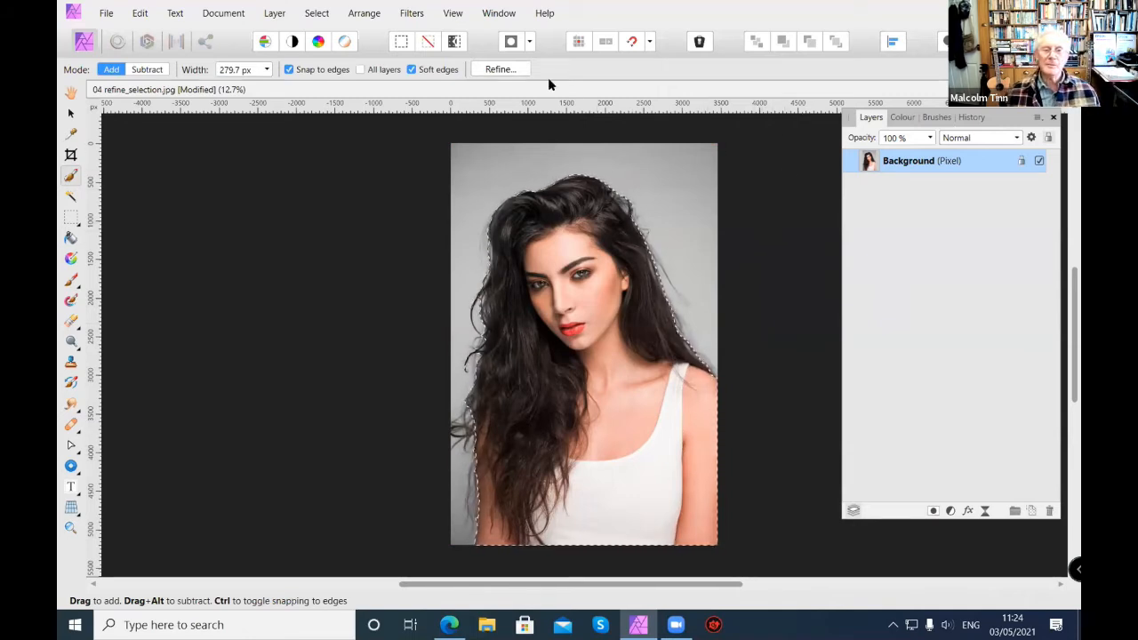
{"action": "left_click", "coordinate": [499, 69]}
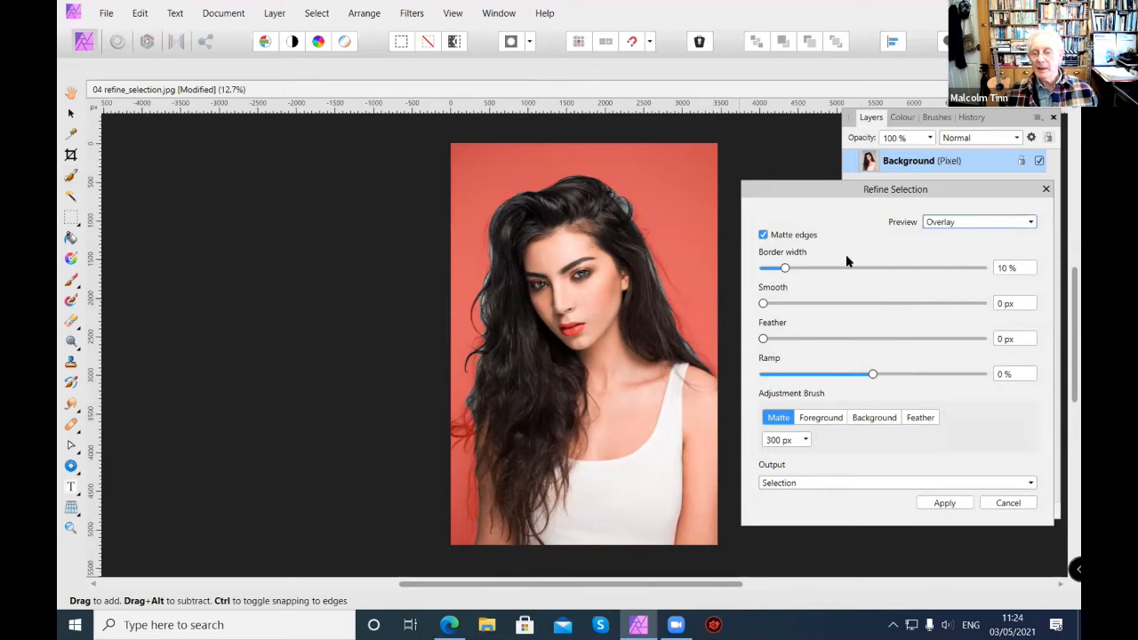
{"action": "left_click", "coordinate": [761, 236]}
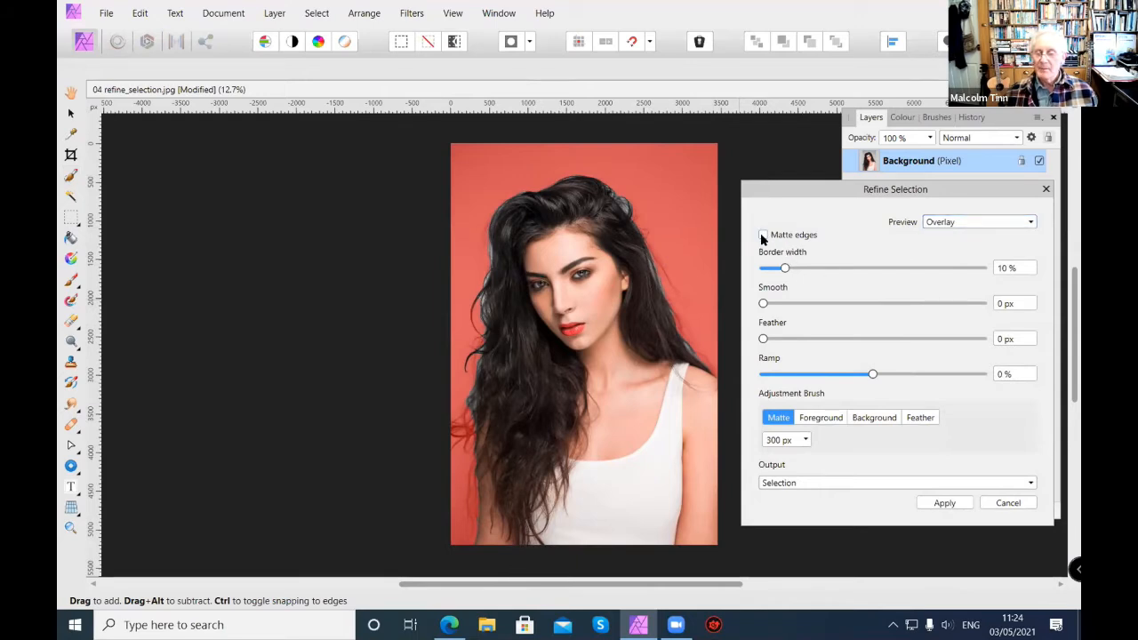
{"action": "left_click", "coordinate": [762, 235]}
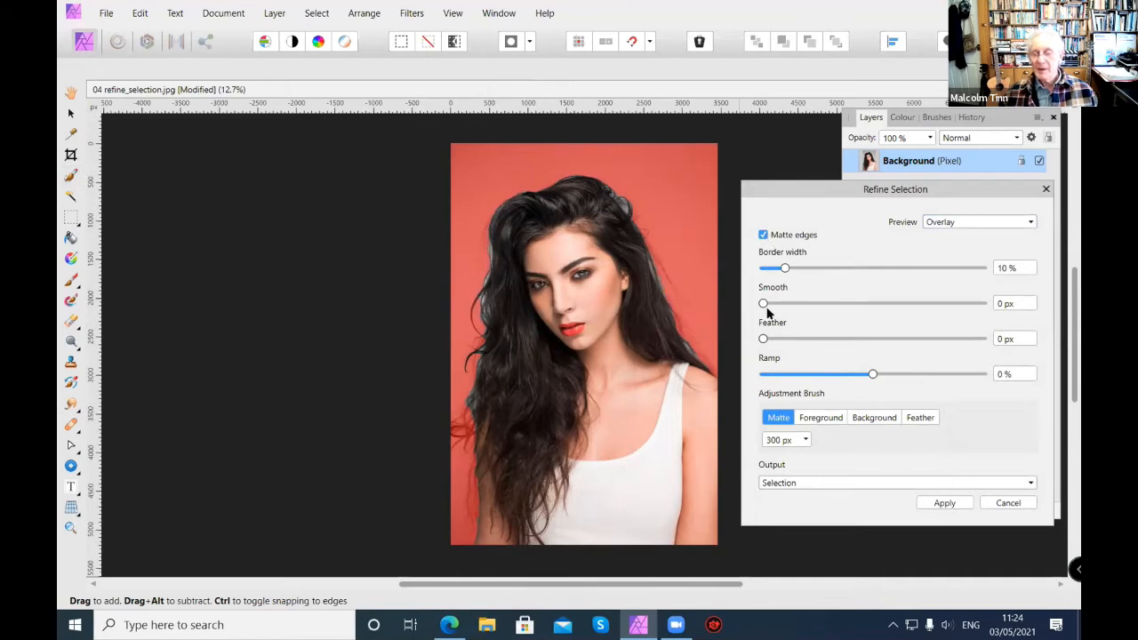
Paint along the hair outline with the 300 px Matte brush, from the right shoulder over the crown and down the left side
{"action": "left_click_drag", "start_coordinate": [714, 374], "coordinate": [658, 302]}
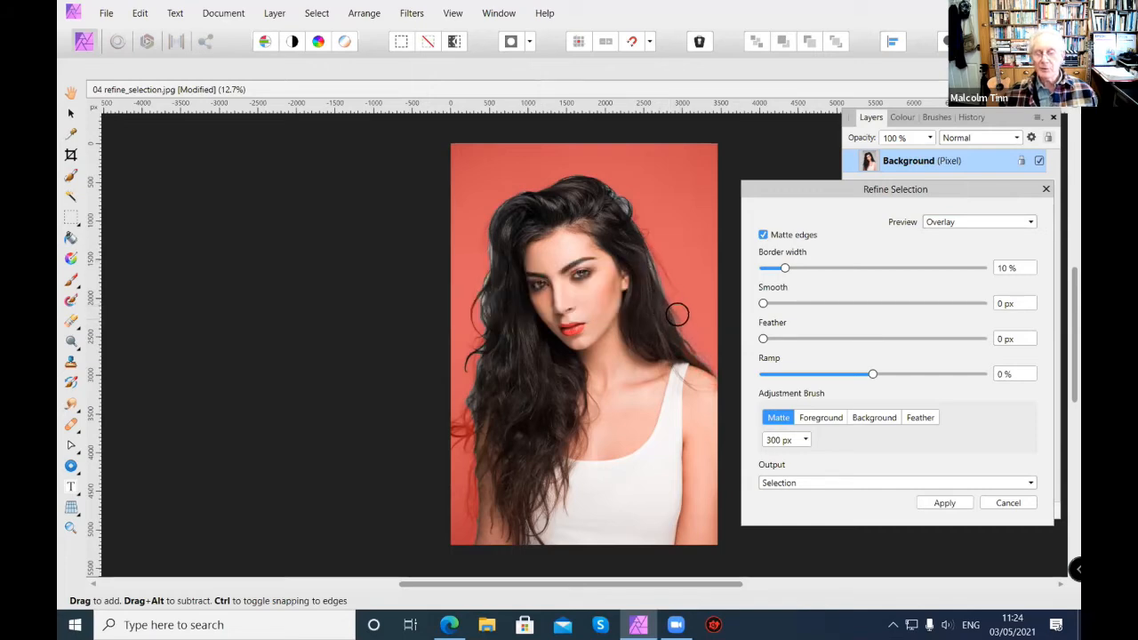
{"action": "left_click_drag", "start_coordinate": [663, 296], "coordinate": [650, 249]}
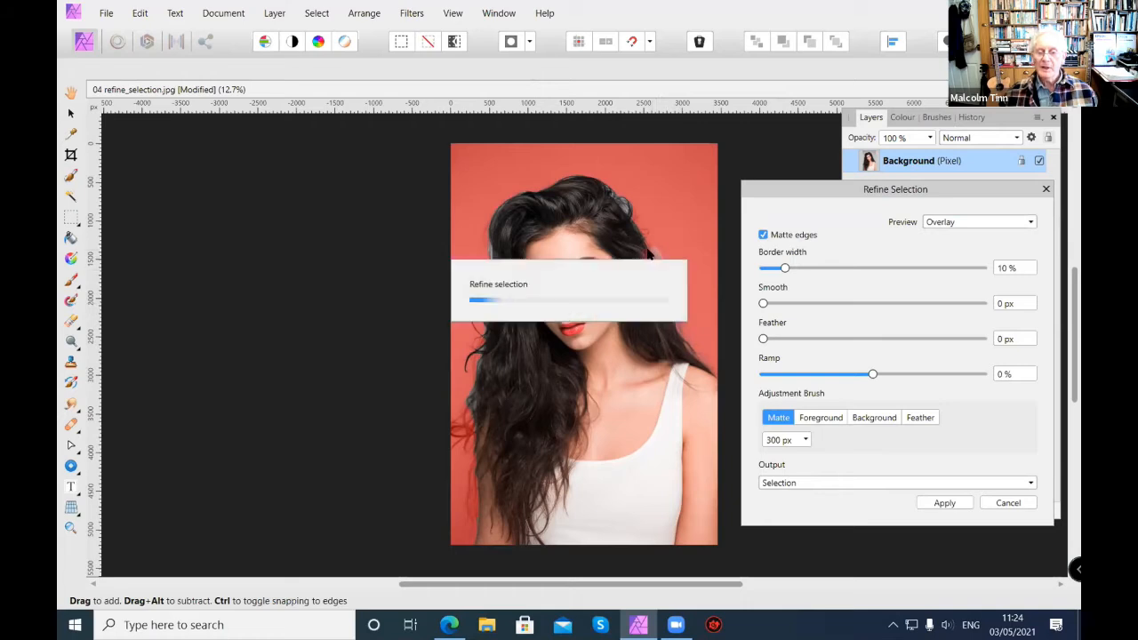
{"action": "left_click_drag", "start_coordinate": [649, 242], "coordinate": [618, 196]}
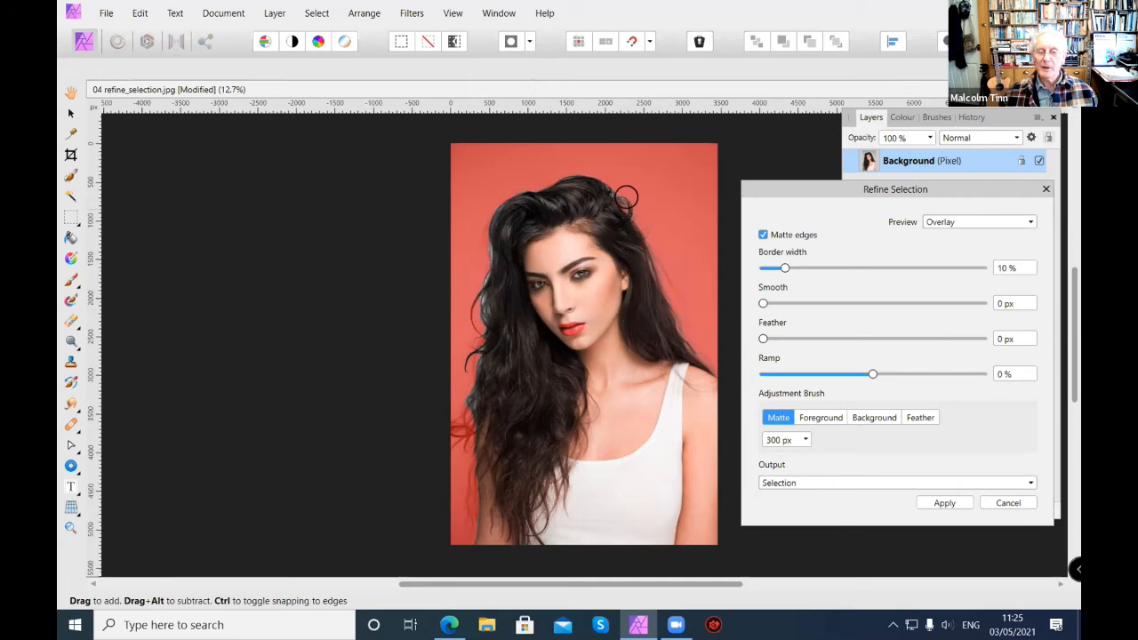
{"action": "mouse_move", "coordinate": [614, 197]}
{"action": "left_mouse_down"}
{"action": "mouse_move", "coordinate": [590, 179]}
{"action": "mouse_move", "coordinate": [559, 179]}
{"action": "left_mouse_up"}
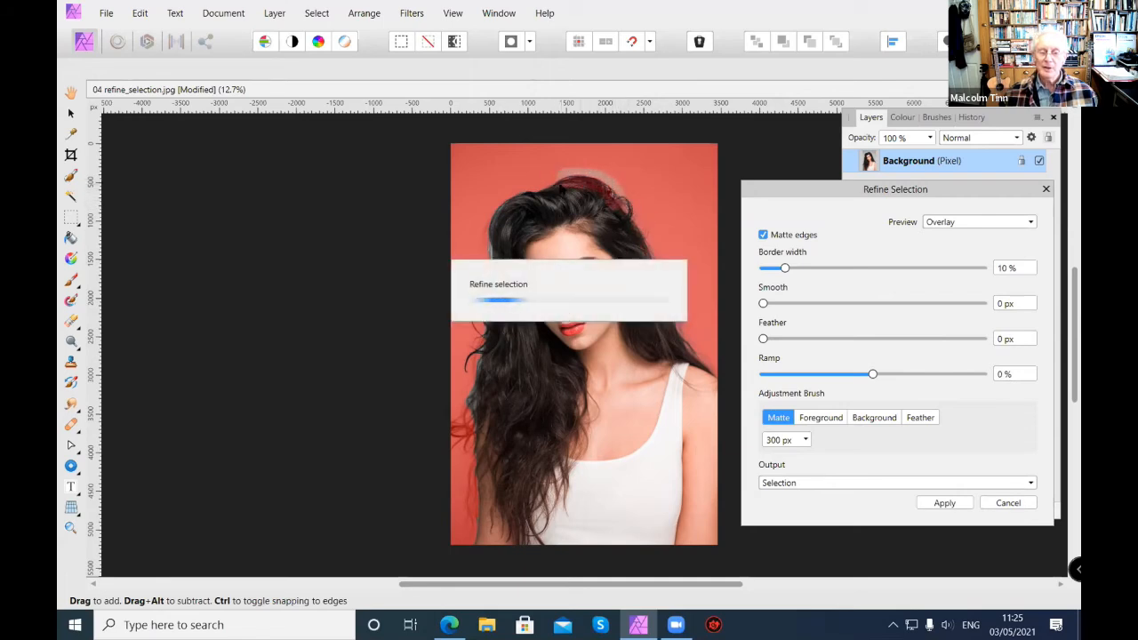
{"action": "mouse_move", "coordinate": [562, 179]}
{"action": "left_mouse_down"}
{"action": "mouse_move", "coordinate": [493, 218]}
{"action": "mouse_move", "coordinate": [478, 343]}
{"action": "mouse_move", "coordinate": [489, 338]}
{"action": "mouse_move", "coordinate": [478, 384]}
{"action": "left_mouse_up"}
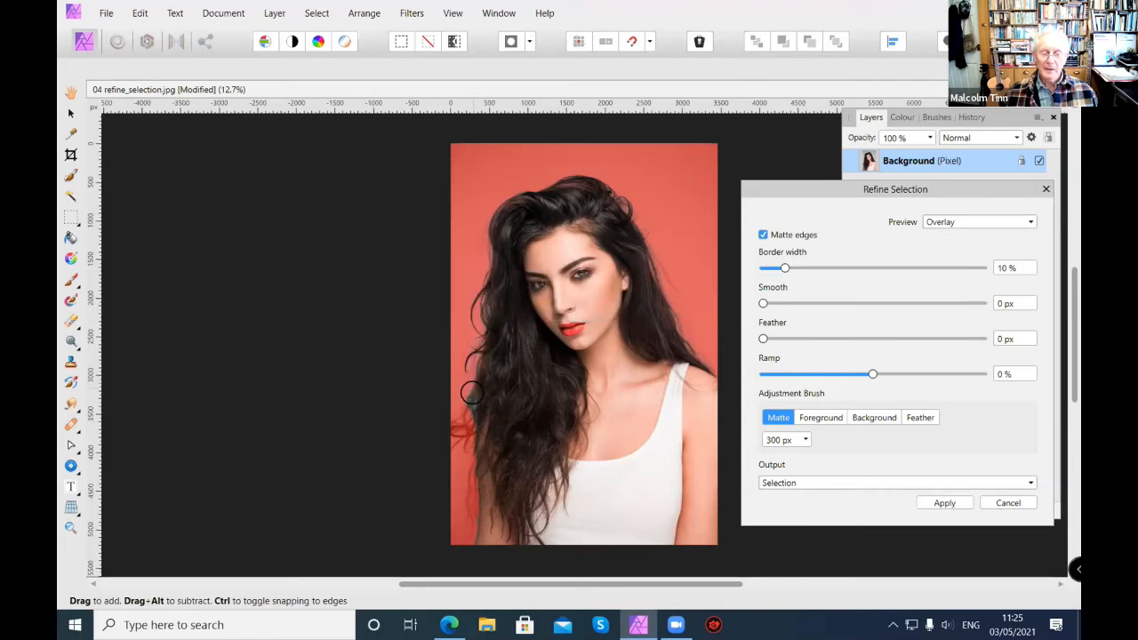
{"action": "left_click", "coordinate": [477, 424]}
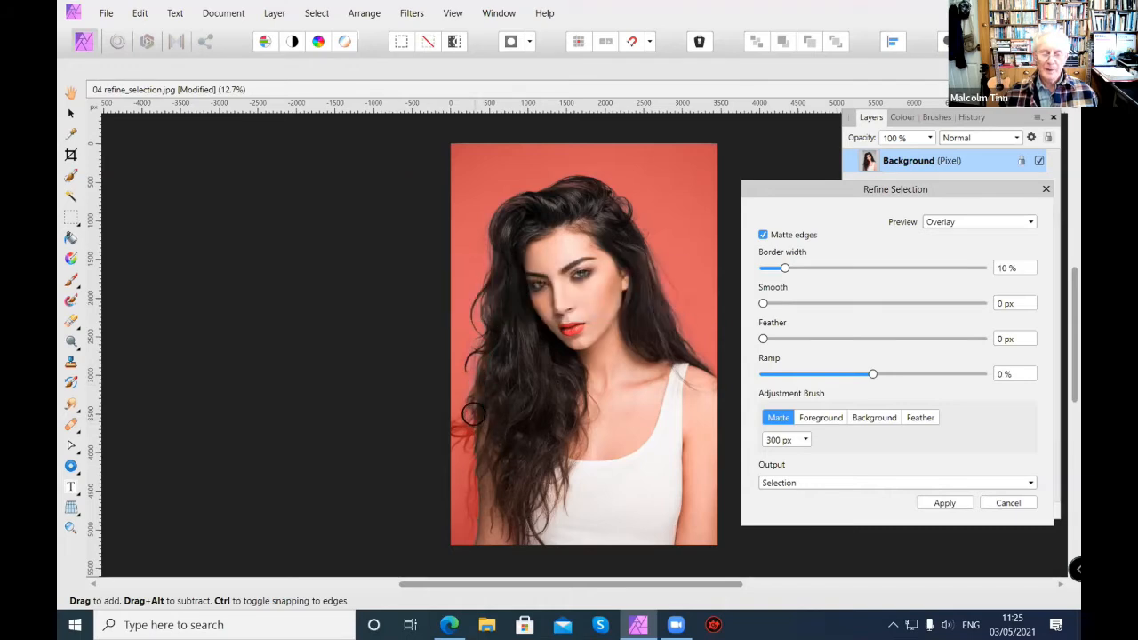
{"action": "left_click_drag", "start_coordinate": [457, 434], "coordinate": [477, 411]}
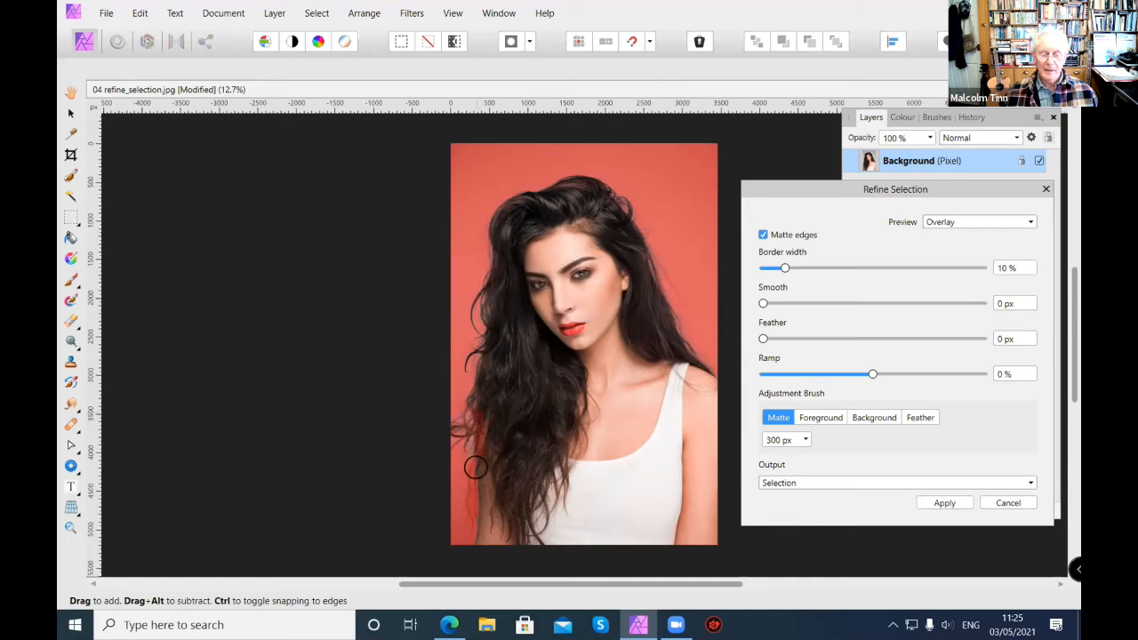
{"action": "left_click_drag", "start_coordinate": [472, 541], "coordinate": [455, 543]}
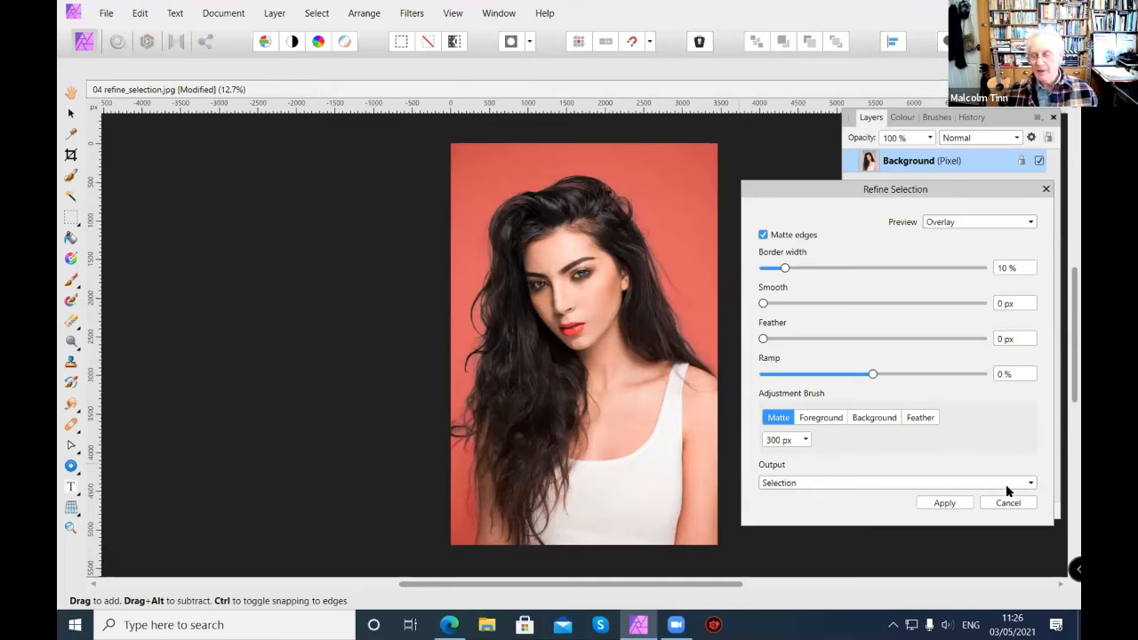
Set the refinement output to New layer with mask and apply it
{"action": "left_click", "coordinate": [1031, 484]}
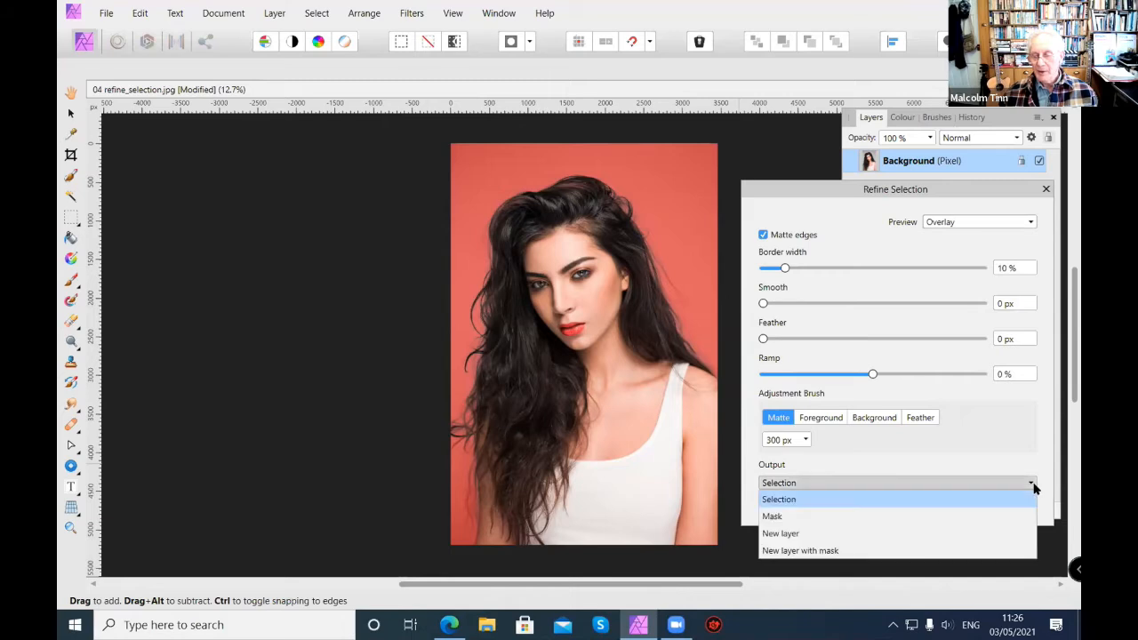
{"action": "left_click", "coordinate": [834, 552]}
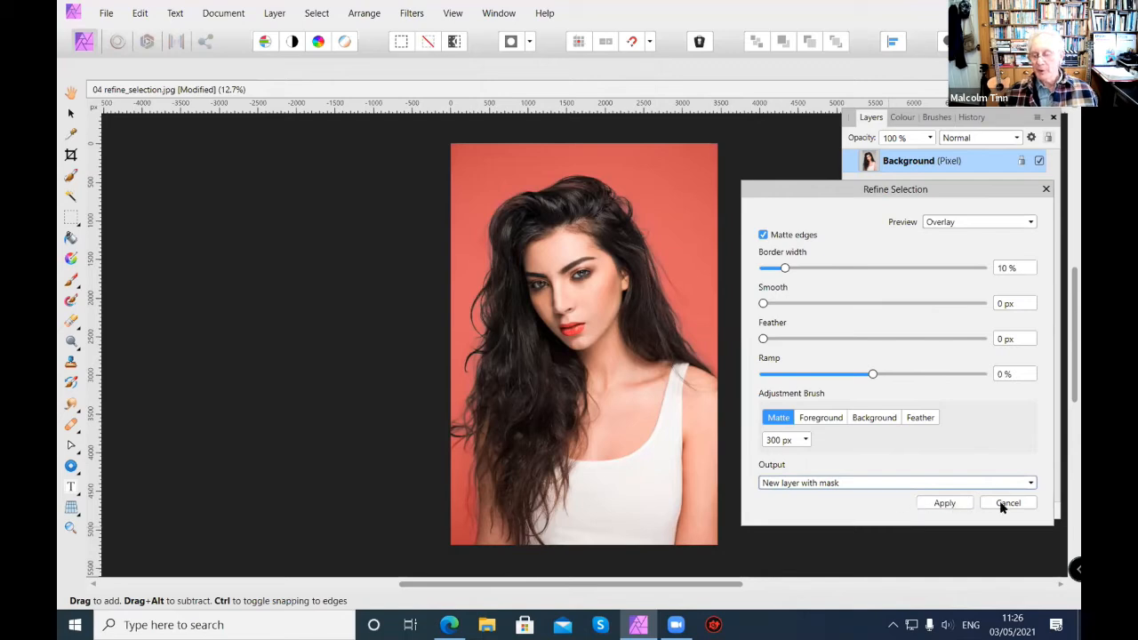
{"action": "left_click", "coordinate": [945, 504]}
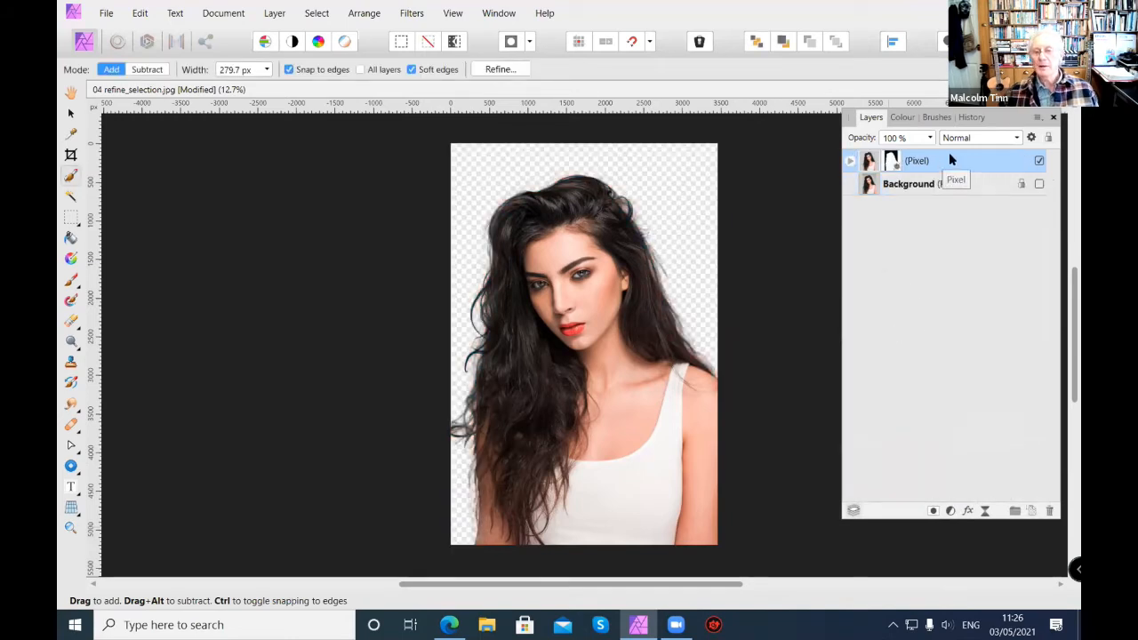
Expand the new pixel layer to examine the mask nested inside it
{"action": "left_click", "coordinate": [851, 161]}
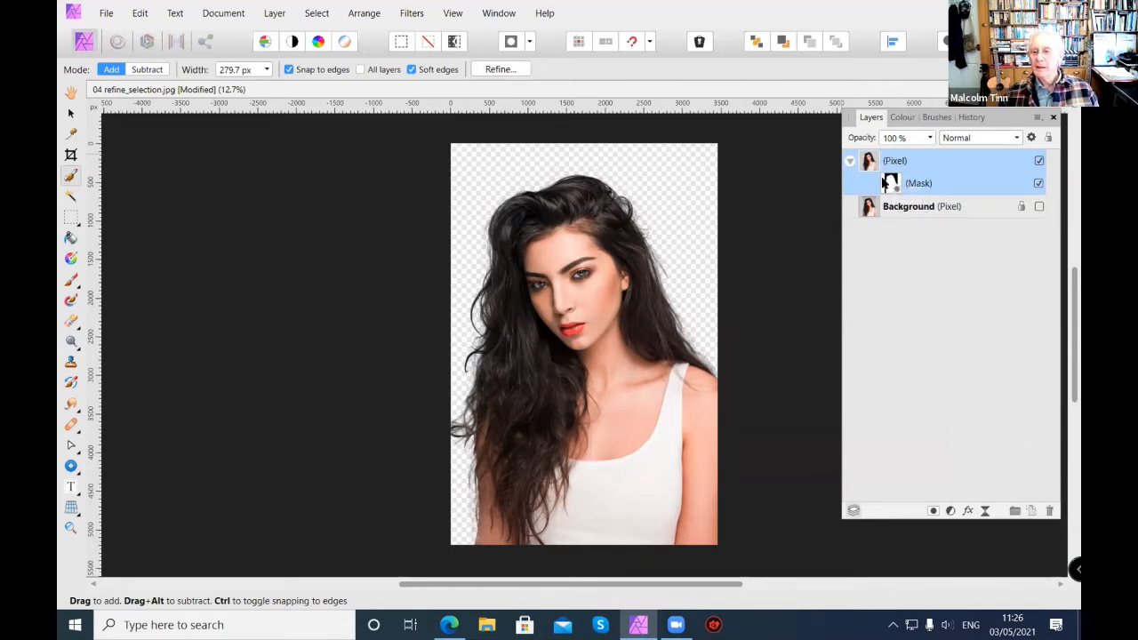
{"action": "left_click", "coordinate": [849, 163]}
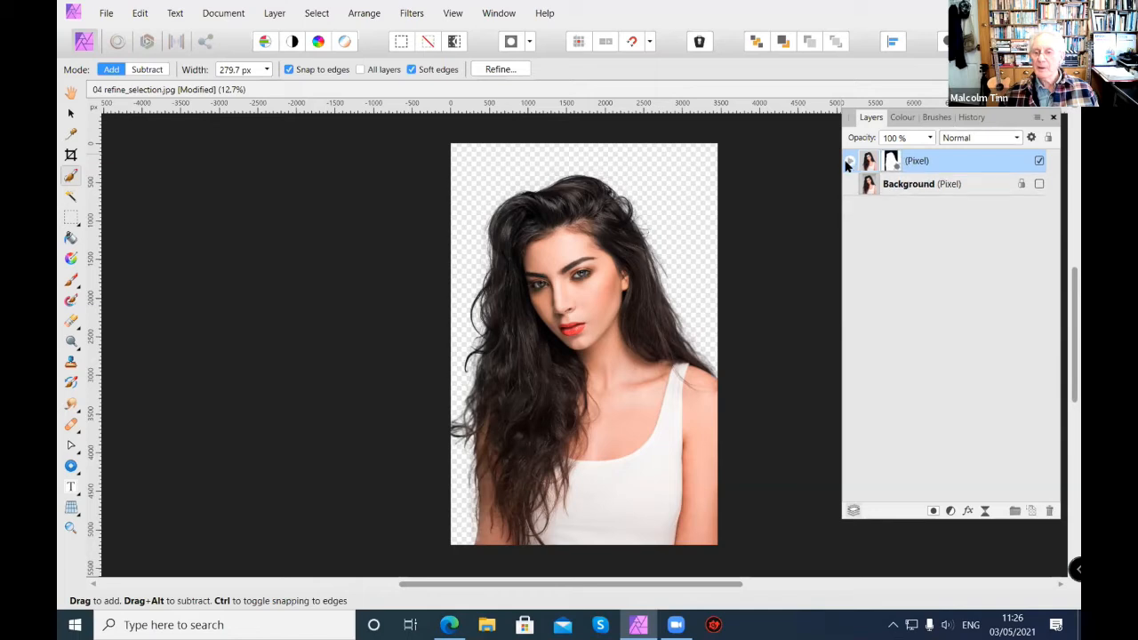
{"action": "left_click", "coordinate": [849, 162]}
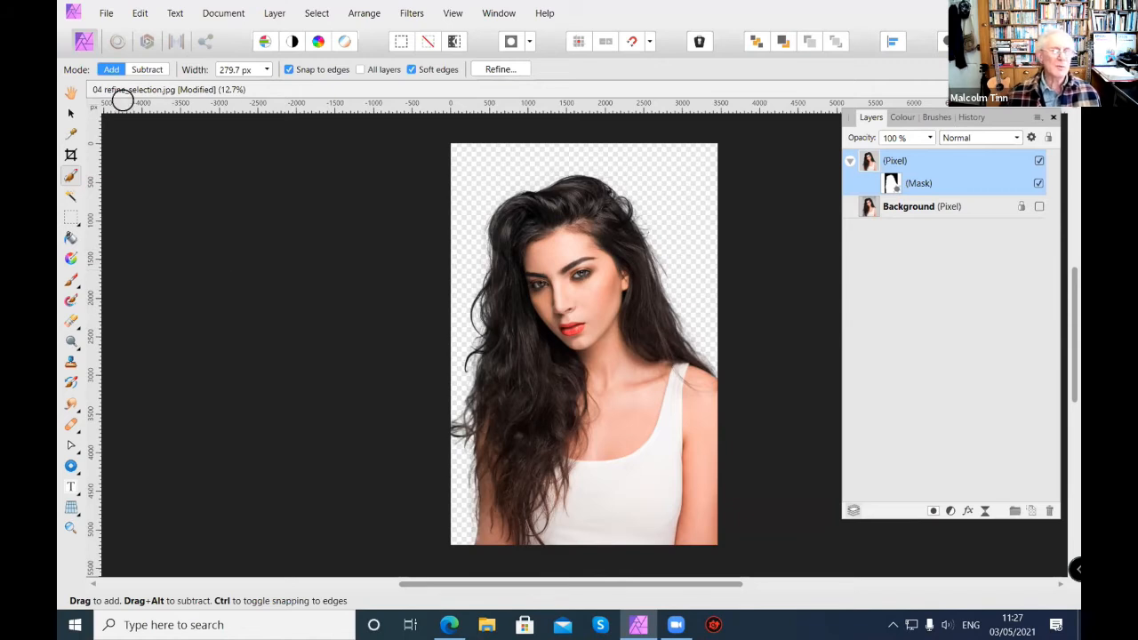
Copy the woman's masked cut-out layer and paste it into the 03 flood_select coastal photo
{"action": "left_click", "coordinate": [142, 14]}
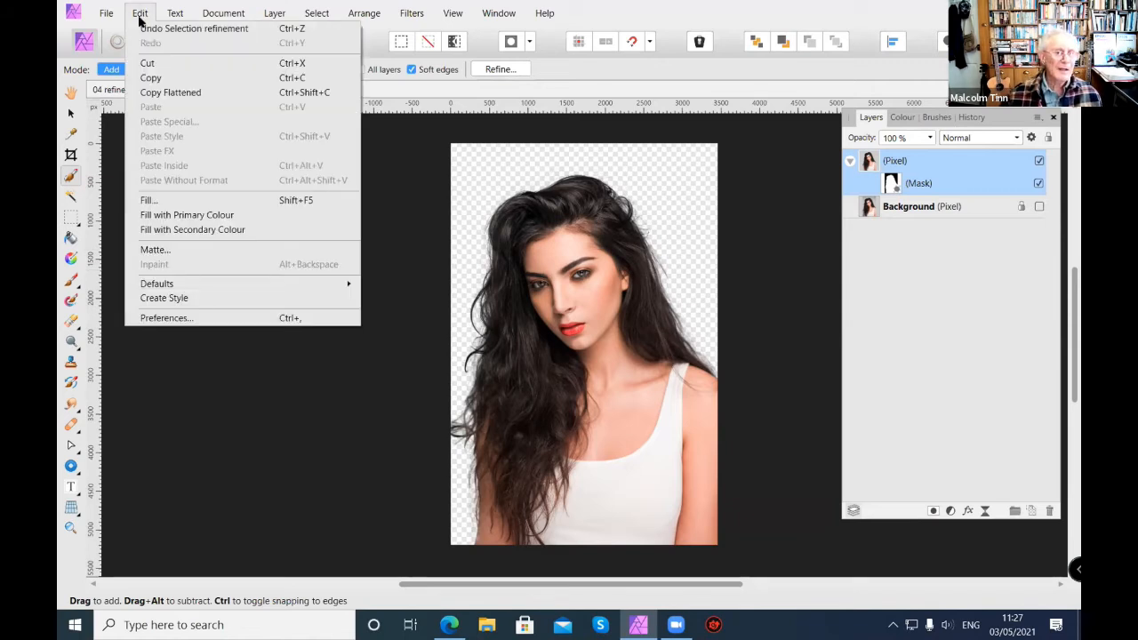
{"action": "left_click", "coordinate": [150, 80]}
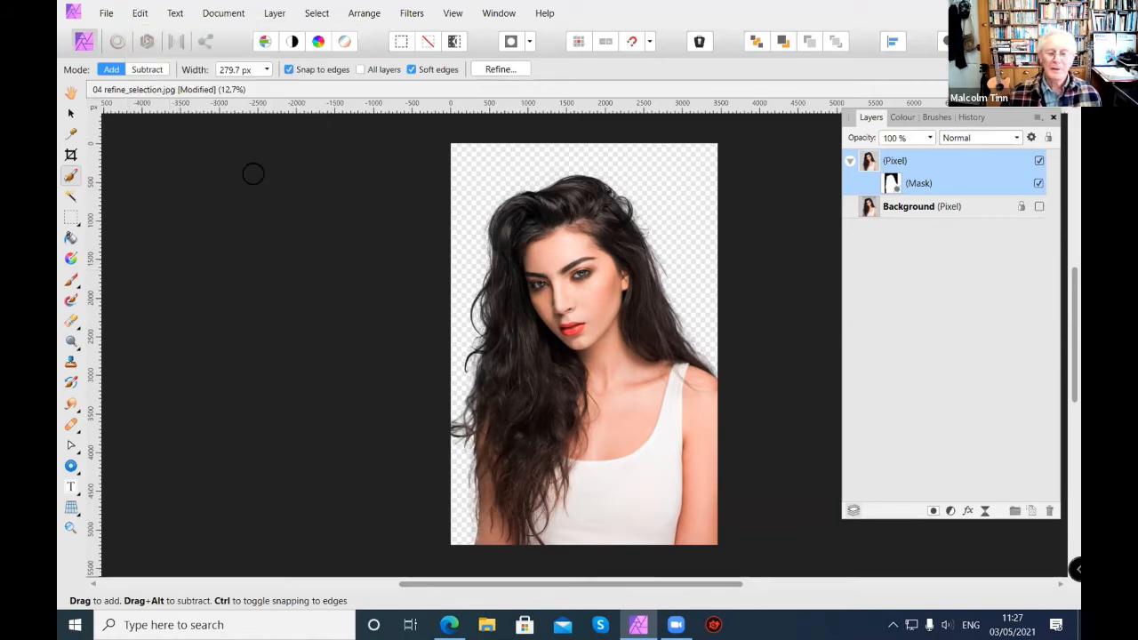
{"action": "left_click", "coordinate": [107, 14]}
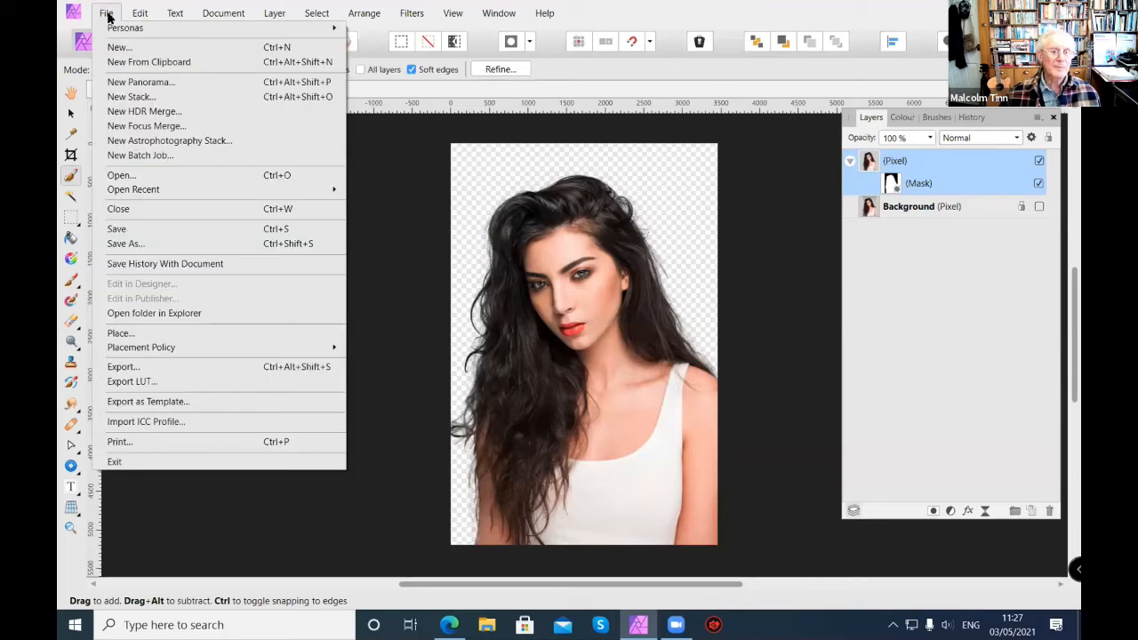
{"action": "left_click", "coordinate": [121, 175]}
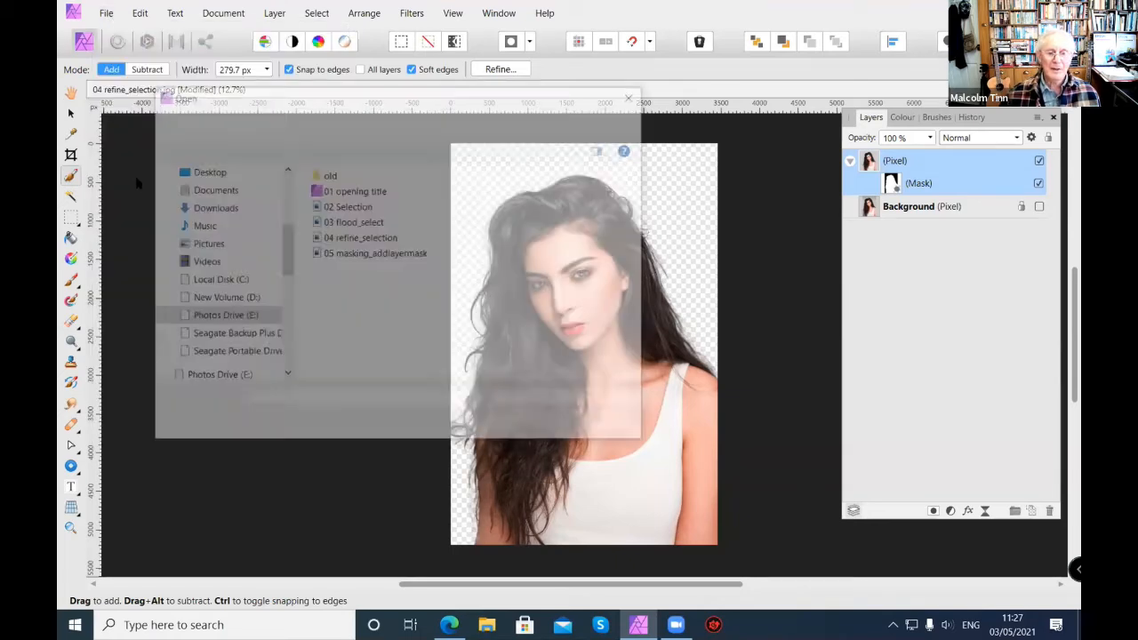
{"action": "left_click", "coordinate": [355, 223]}
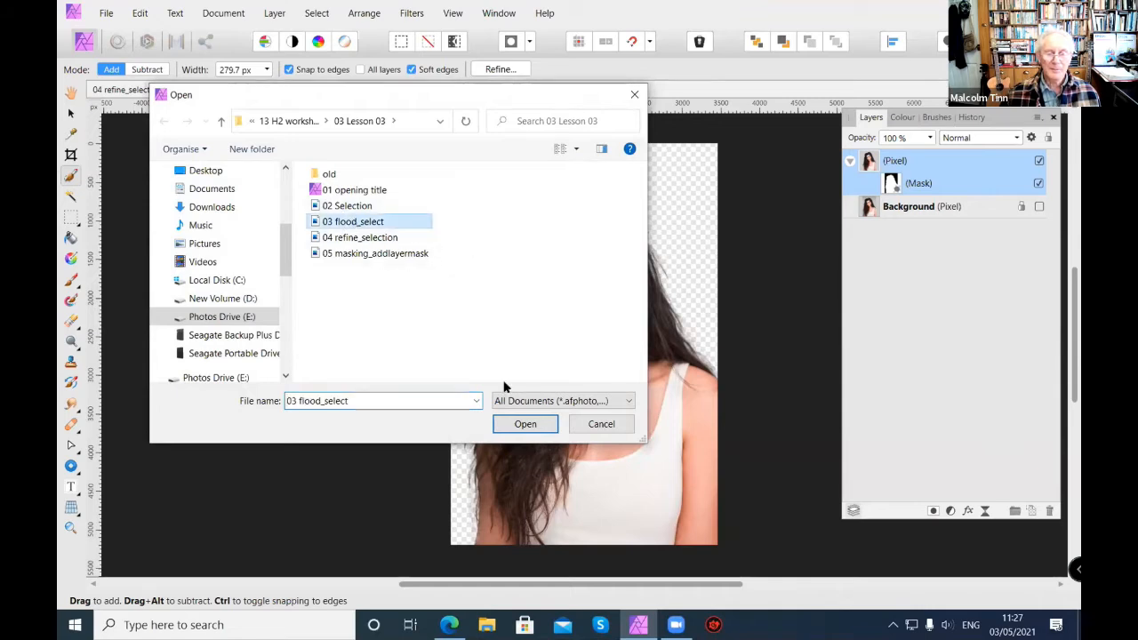
{"action": "left_click", "coordinate": [525, 424]}
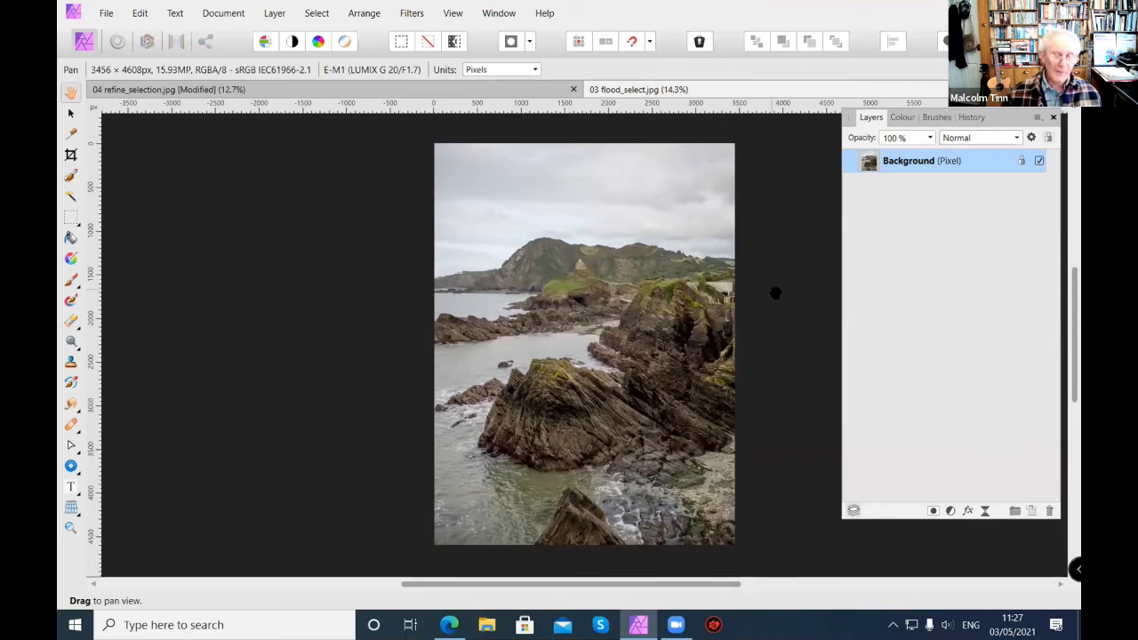
{"action": "left_click", "coordinate": [137, 20]}
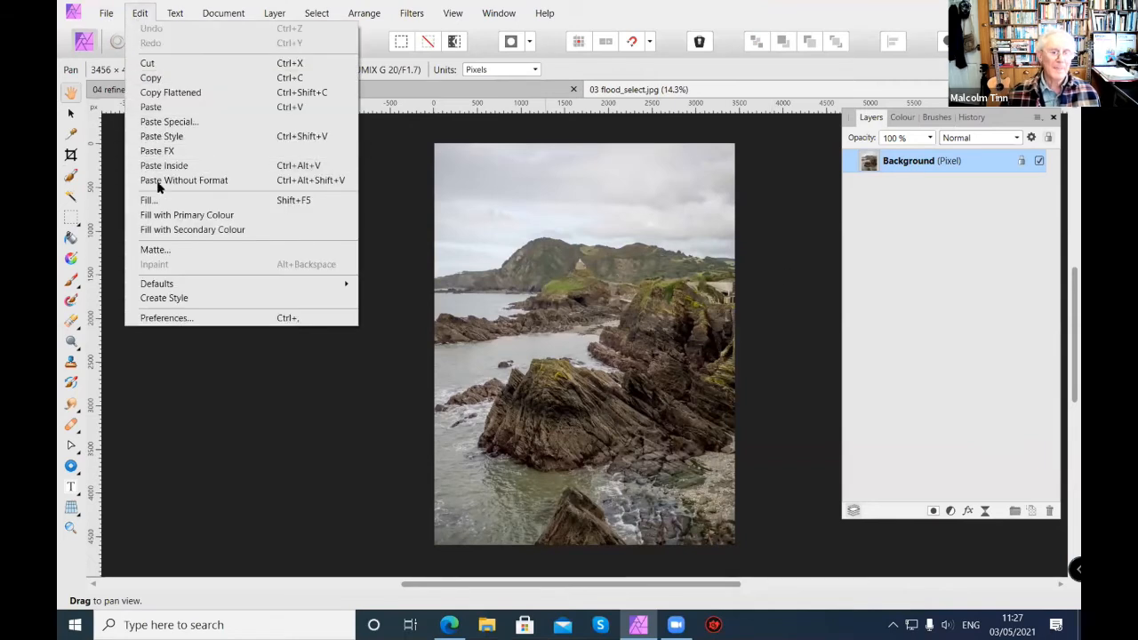
{"action": "left_click", "coordinate": [151, 107]}
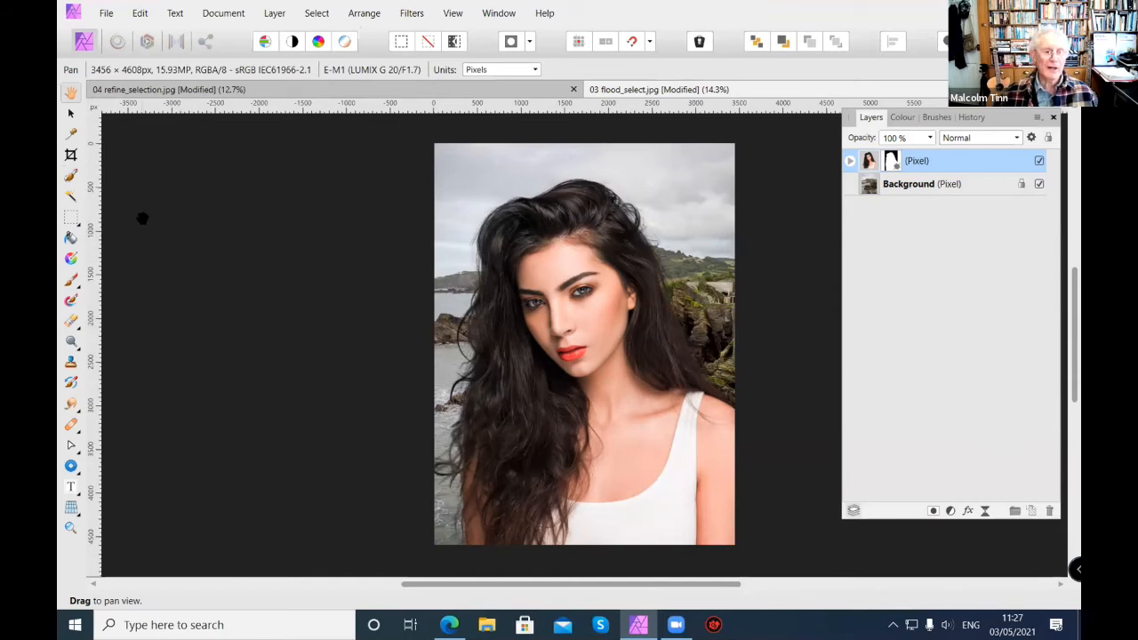
Squash the pasted woman layer vertically with the Move tool and stretch it back up to the photo's top edge
{"action": "left_click", "coordinate": [72, 115]}
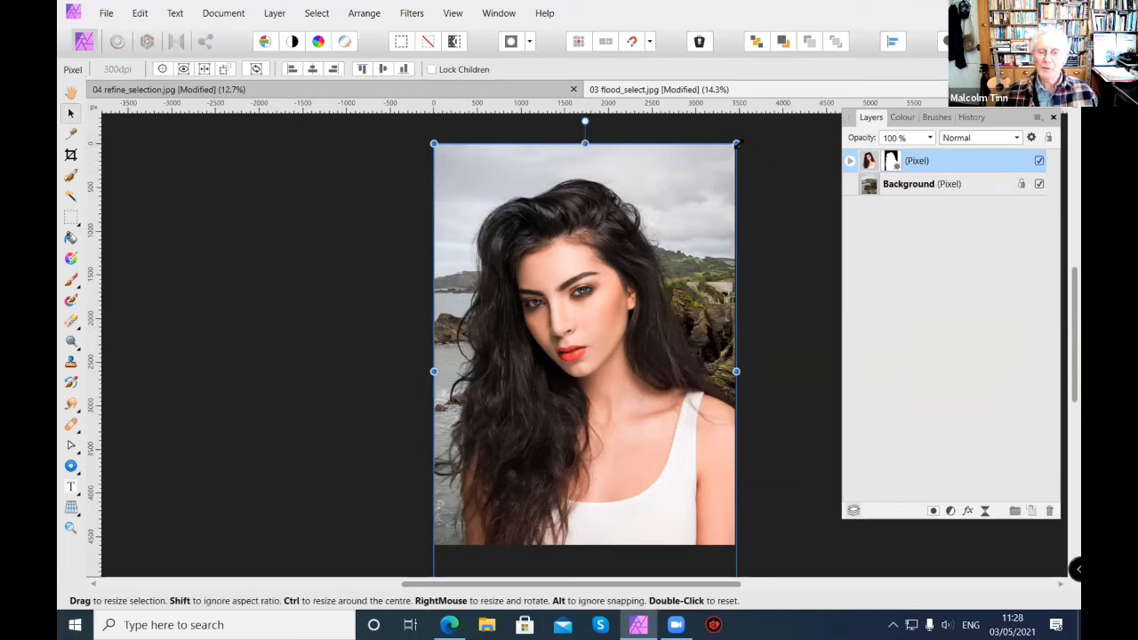
{"action": "left_click_drag", "start_coordinate": [732, 140], "coordinate": [741, 195]}
{"action": "left_click_drag", "start_coordinate": [791, 169], "coordinate": [768, 176]}
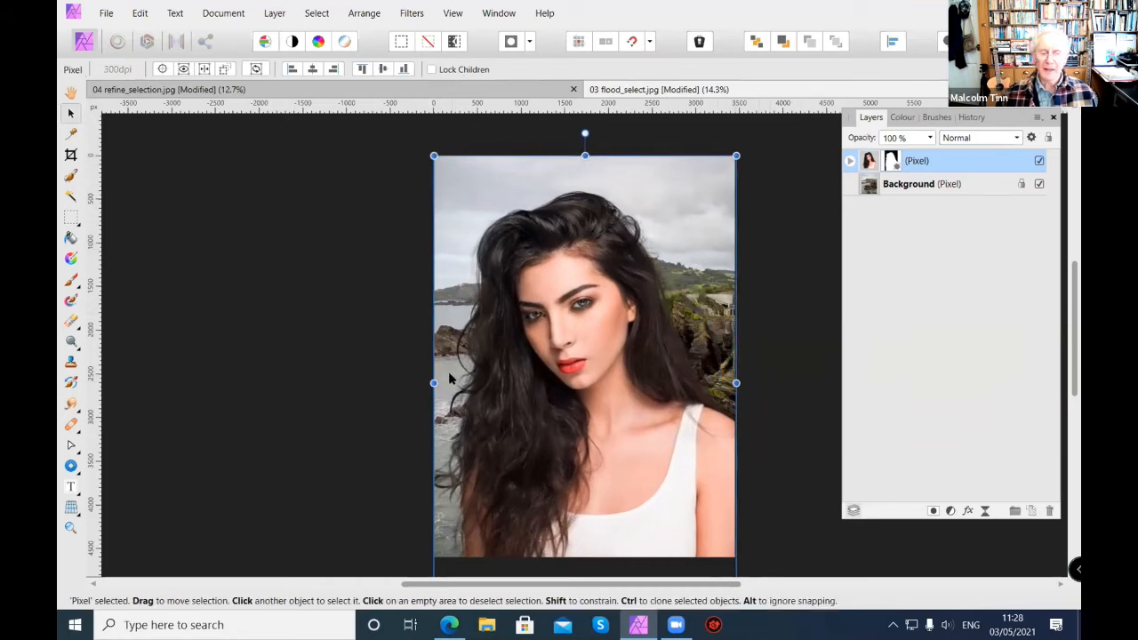
{"action": "mouse_move", "coordinate": [433, 383]}
{"action": "left_mouse_down"}
{"action": "mouse_move", "coordinate": [478, 380]}
{"action": "mouse_move", "coordinate": [433, 382]}
{"action": "left_mouse_up"}
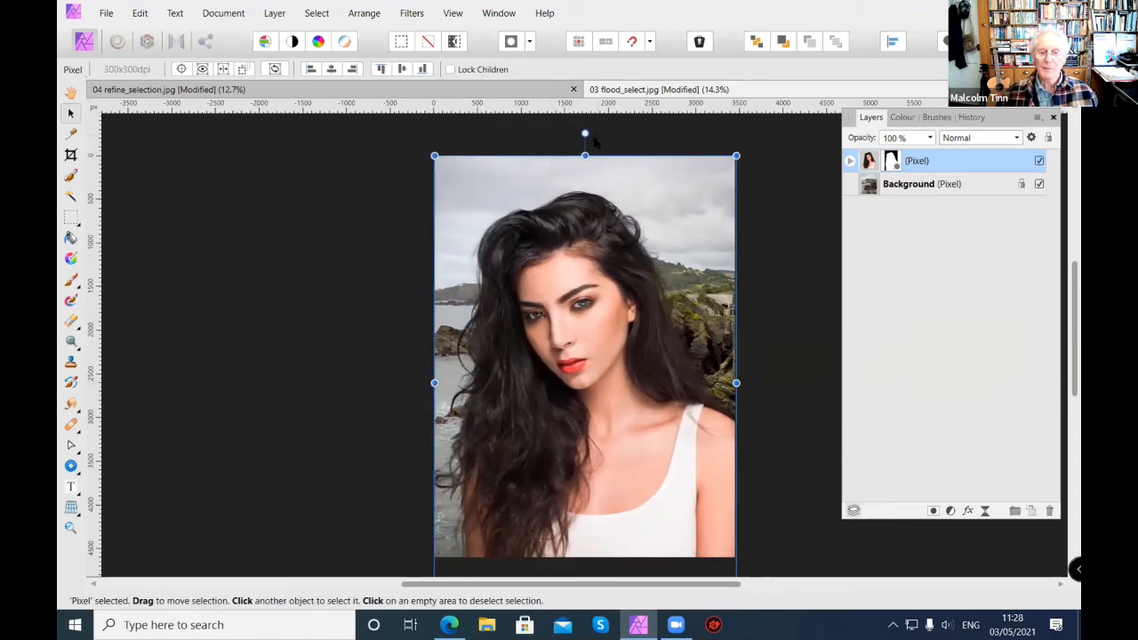
{"action": "left_click_drag", "start_coordinate": [583, 169], "coordinate": [584, 246]}
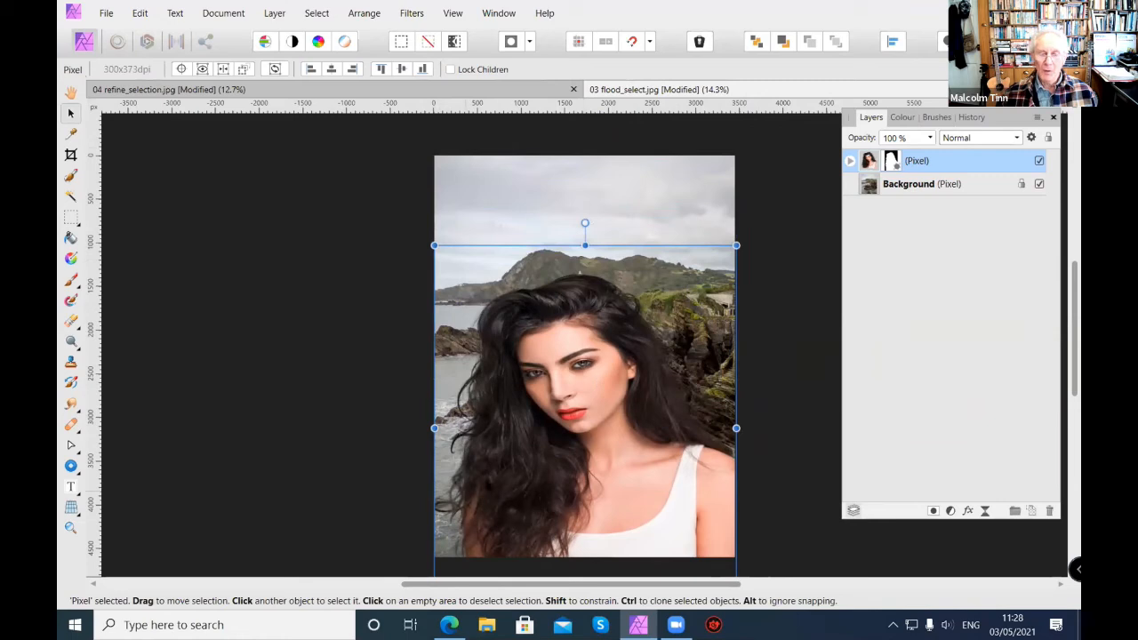
{"action": "left_click_drag", "start_coordinate": [582, 245], "coordinate": [585, 156]}
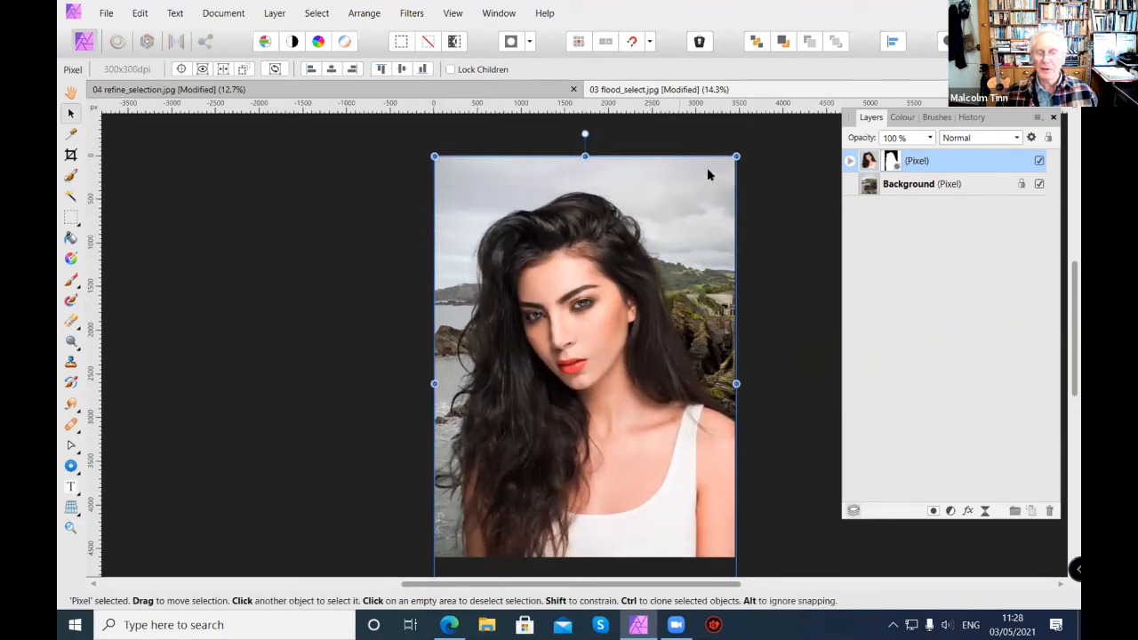
Scale the woman layer down proportionally from its corners and enlarge it again to fill the photo's width
{"action": "left_click_drag", "start_coordinate": [734, 158], "coordinate": [622, 321]}
{"action": "left_click_drag", "start_coordinate": [525, 467], "coordinate": [606, 323]}
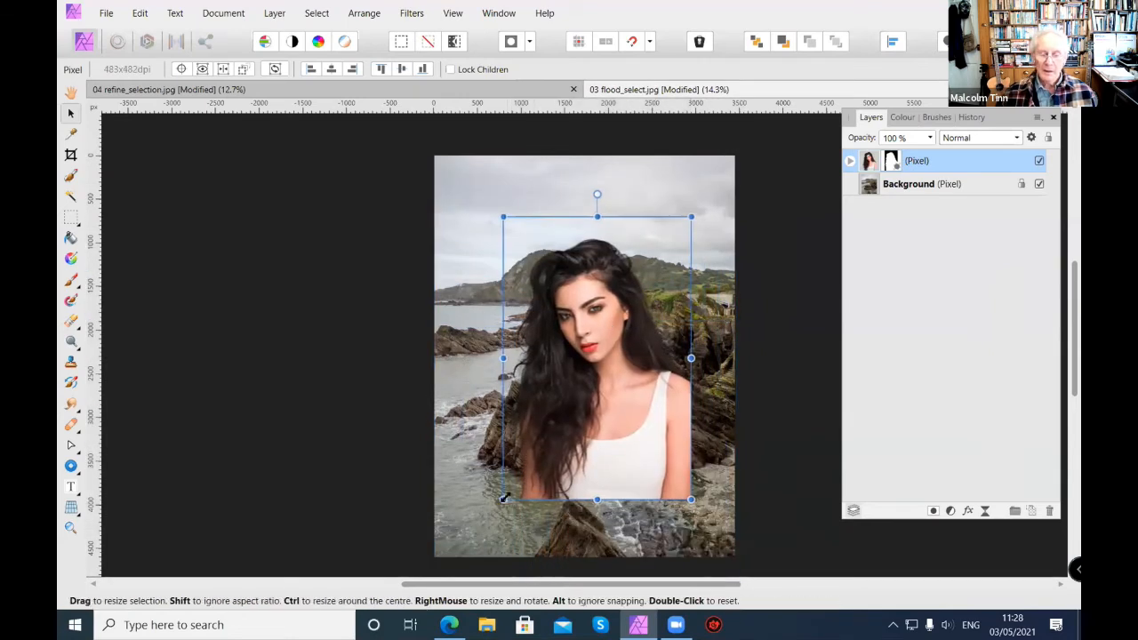
{"action": "left_click_drag", "start_coordinate": [504, 499], "coordinate": [434, 575]}
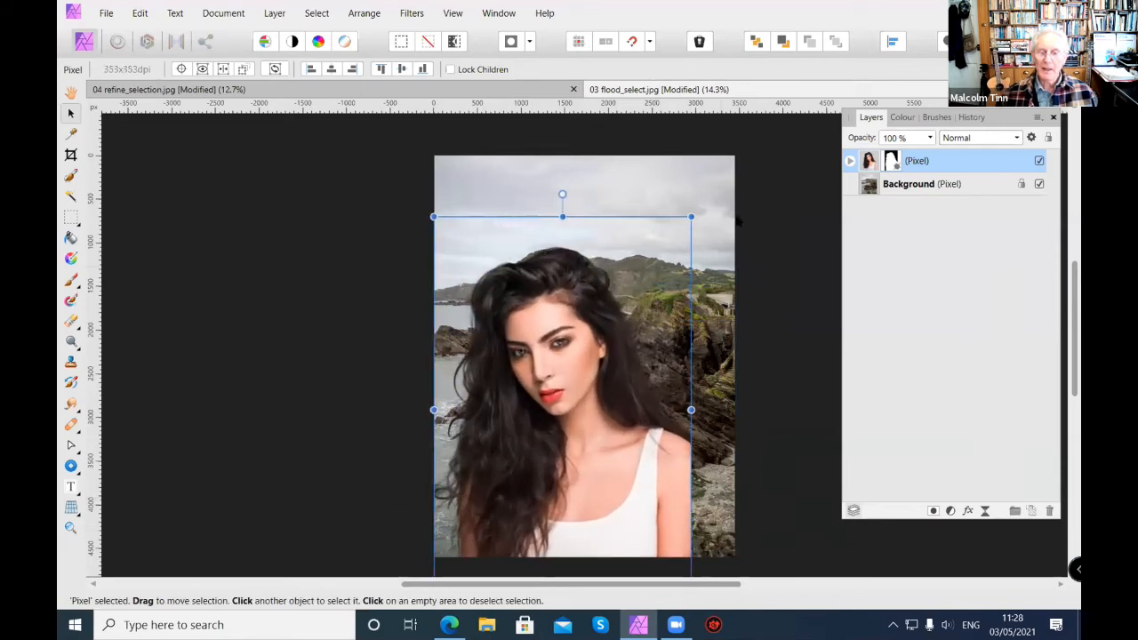
{"action": "left_click_drag", "start_coordinate": [689, 214], "coordinate": [761, 160]}
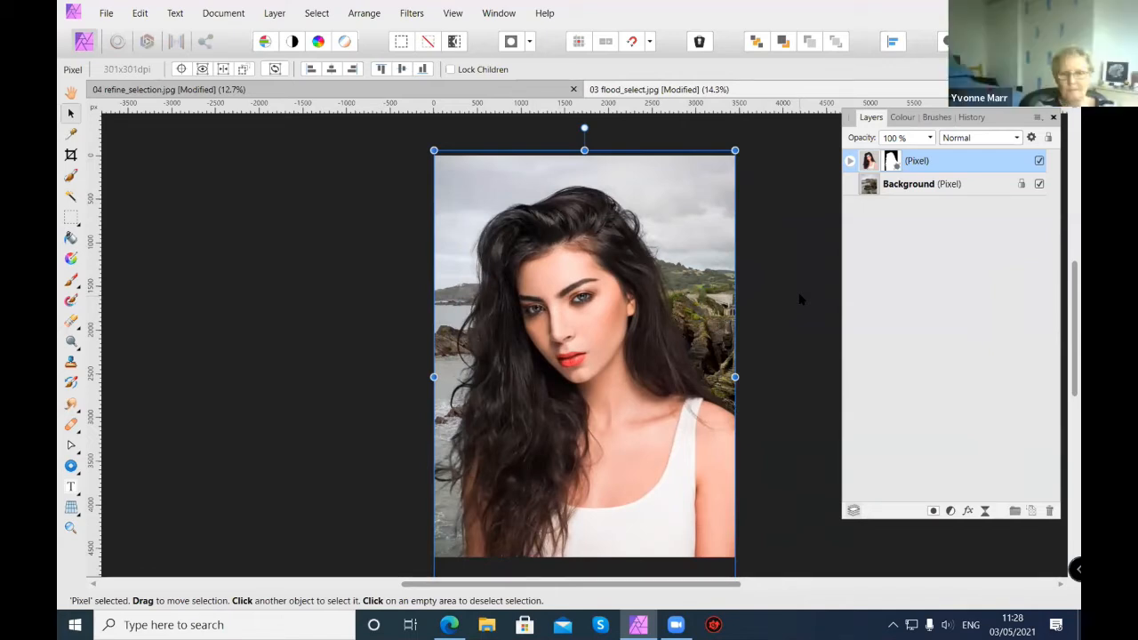
Shrink the woman layer slightly from its upper corner and rotate it by a tiny amount
{"action": "left_click_drag", "start_coordinate": [734, 149], "coordinate": [731, 158]}
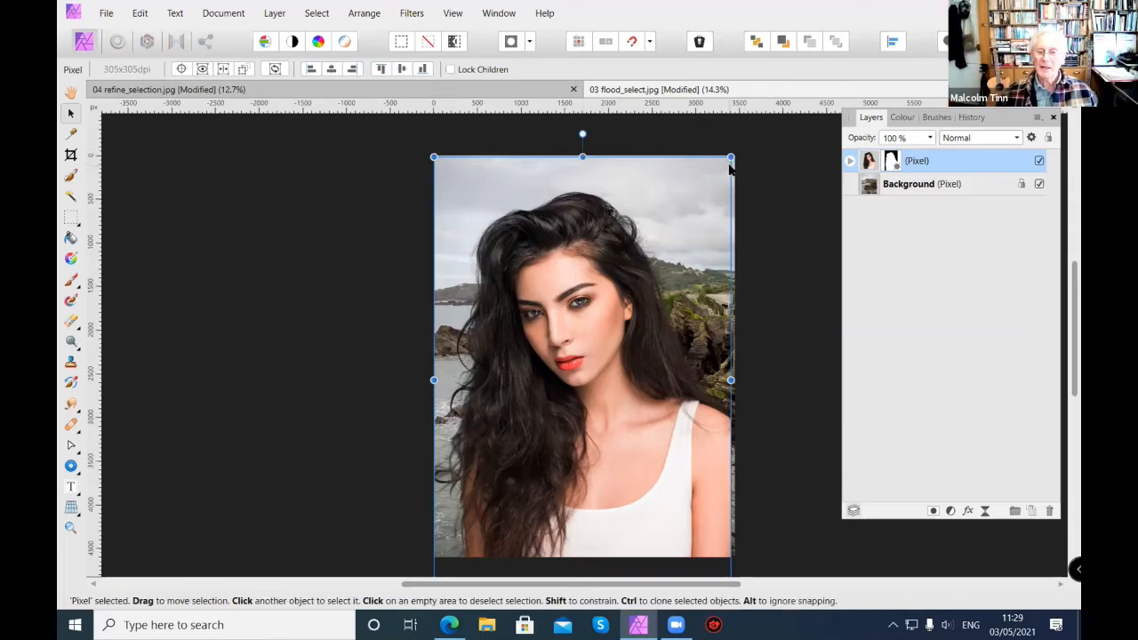
{"action": "mouse_move", "coordinate": [741, 148]}
{"action": "left_mouse_down"}
{"action": "mouse_move", "coordinate": [771, 133]}
{"action": "mouse_move", "coordinate": [720, 186]}
{"action": "mouse_move", "coordinate": [779, 160]}
{"action": "mouse_move", "coordinate": [748, 172]}
{"action": "mouse_move", "coordinate": [759, 168]}
{"action": "mouse_move", "coordinate": [734, 152]}
{"action": "mouse_move", "coordinate": [692, 186]}
{"action": "mouse_move", "coordinate": [742, 155]}
{"action": "mouse_move", "coordinate": [745, 169]}
{"action": "left_mouse_up"}
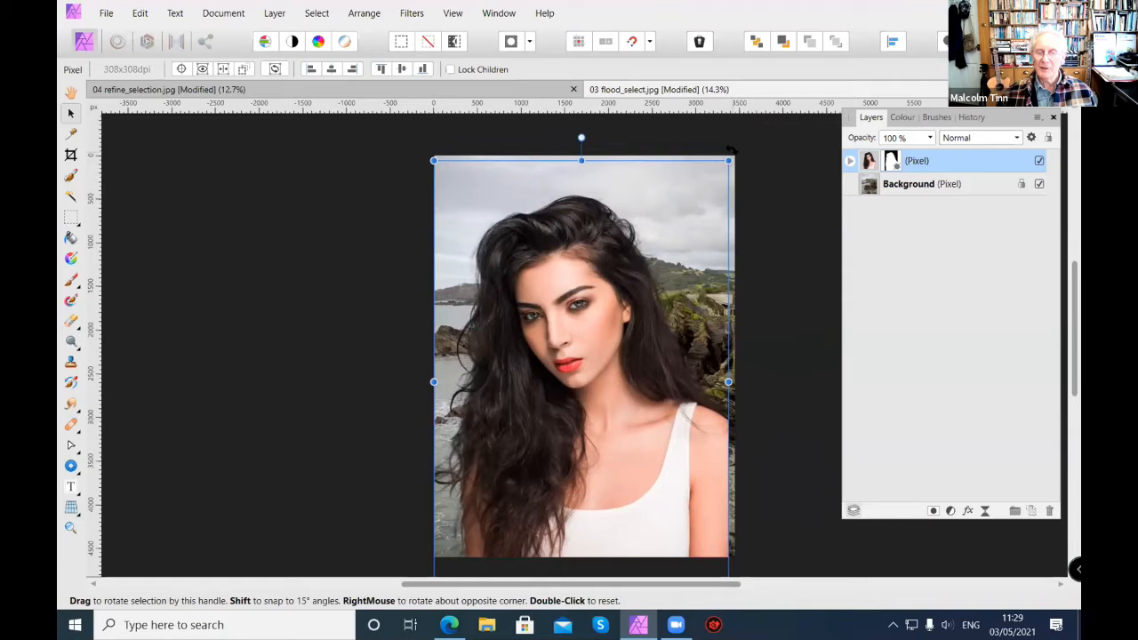
{"action": "mouse_move", "coordinate": [730, 151]}
{"action": "left_mouse_down"}
{"action": "mouse_move", "coordinate": [781, 222]}
{"action": "mouse_move", "coordinate": [771, 236]}
{"action": "mouse_move", "coordinate": [782, 213]}
{"action": "mouse_move", "coordinate": [744, 157]}
{"action": "mouse_move", "coordinate": [719, 140]}
{"action": "mouse_move", "coordinate": [659, 133]}
{"action": "mouse_move", "coordinate": [751, 158]}
{"action": "mouse_move", "coordinate": [731, 155]}
{"action": "left_mouse_up"}
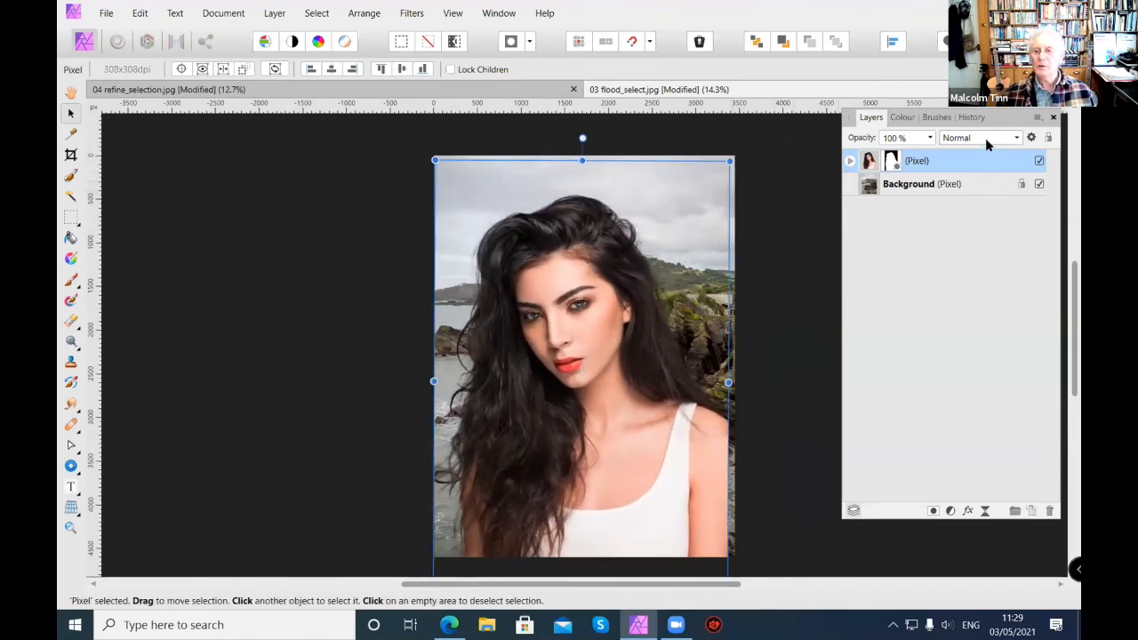
Toggle the woman layer's visibility off and on, and close 03 flood_select.jpg without saving the composite
{"action": "left_click", "coordinate": [1039, 161]}
{"action": "left_click", "coordinate": [1039, 161]}
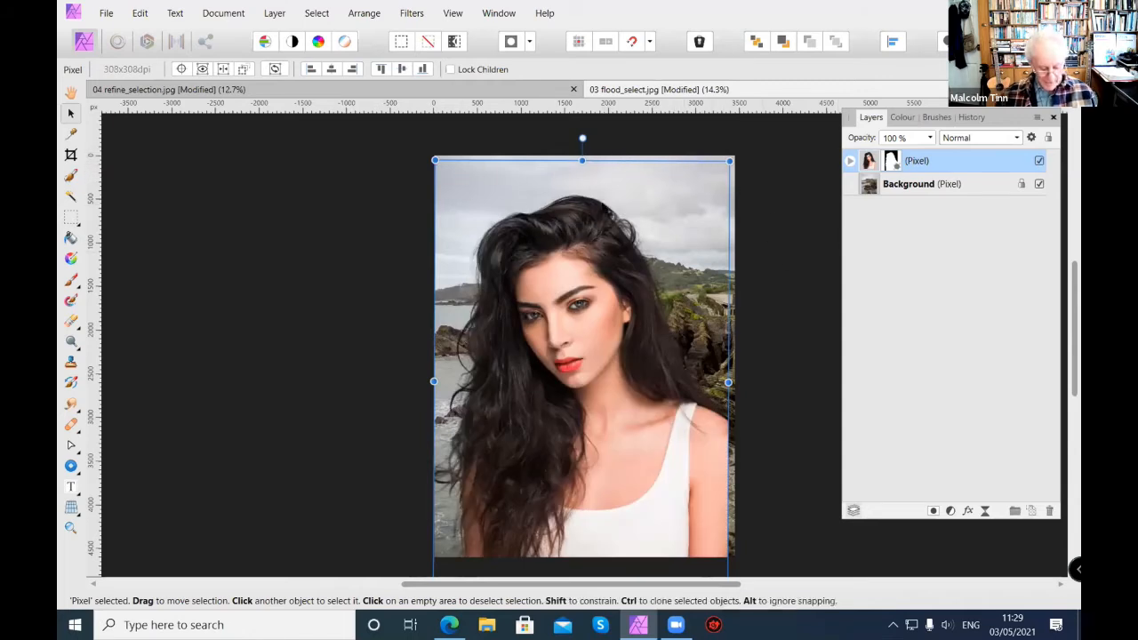
{"action": "key", "text": "h"}
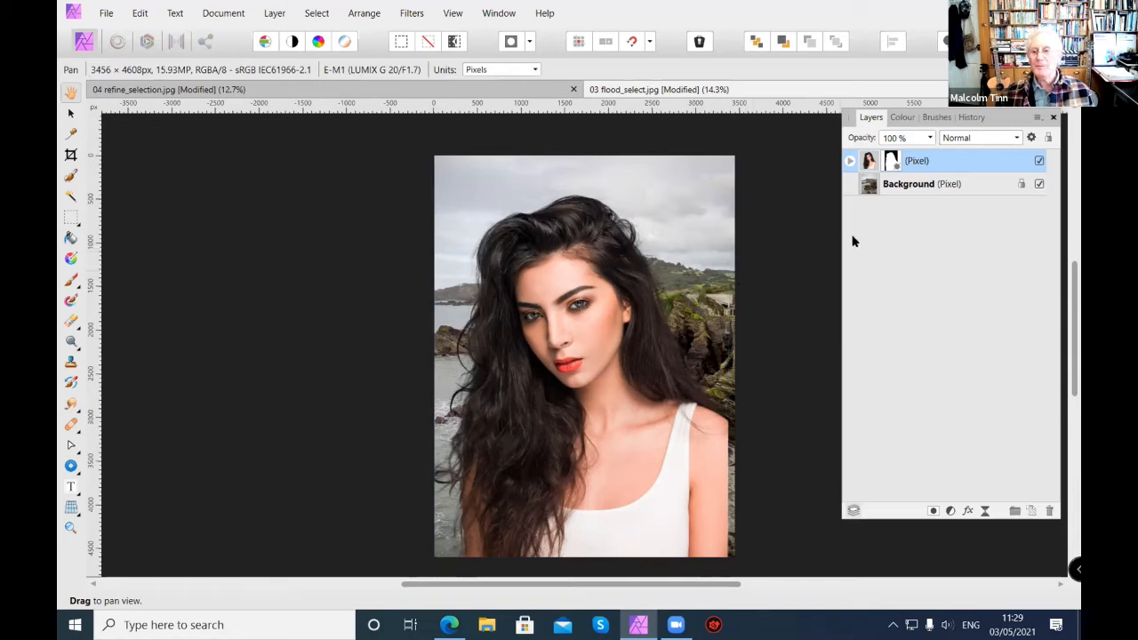
{"action": "left_click", "coordinate": [71, 114]}
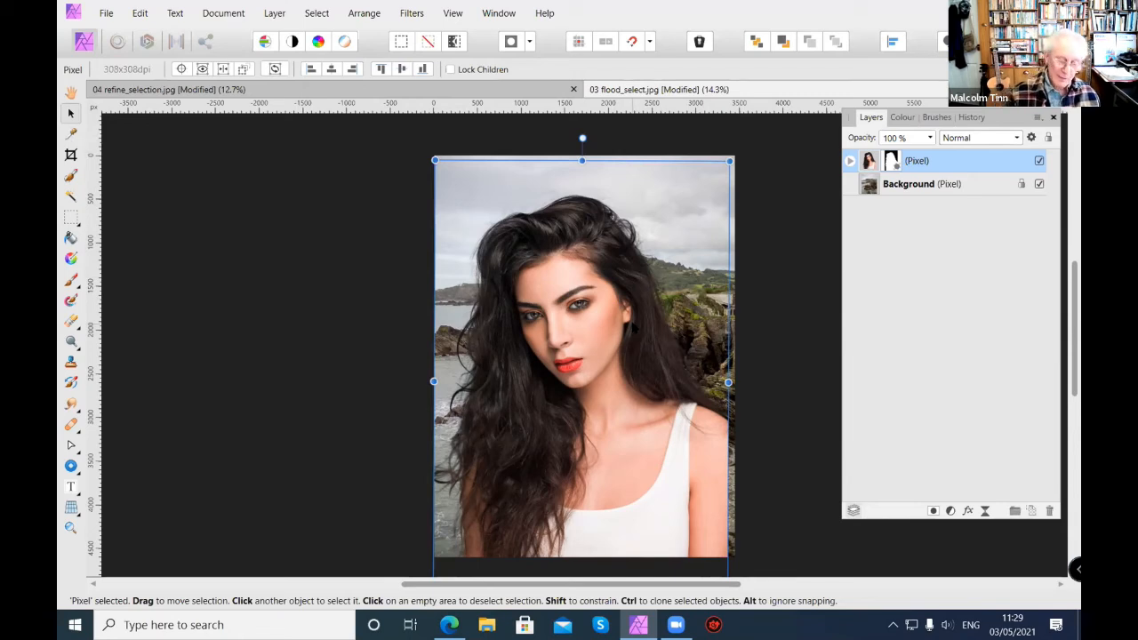
{"action": "key", "text": "ctrl+w"}
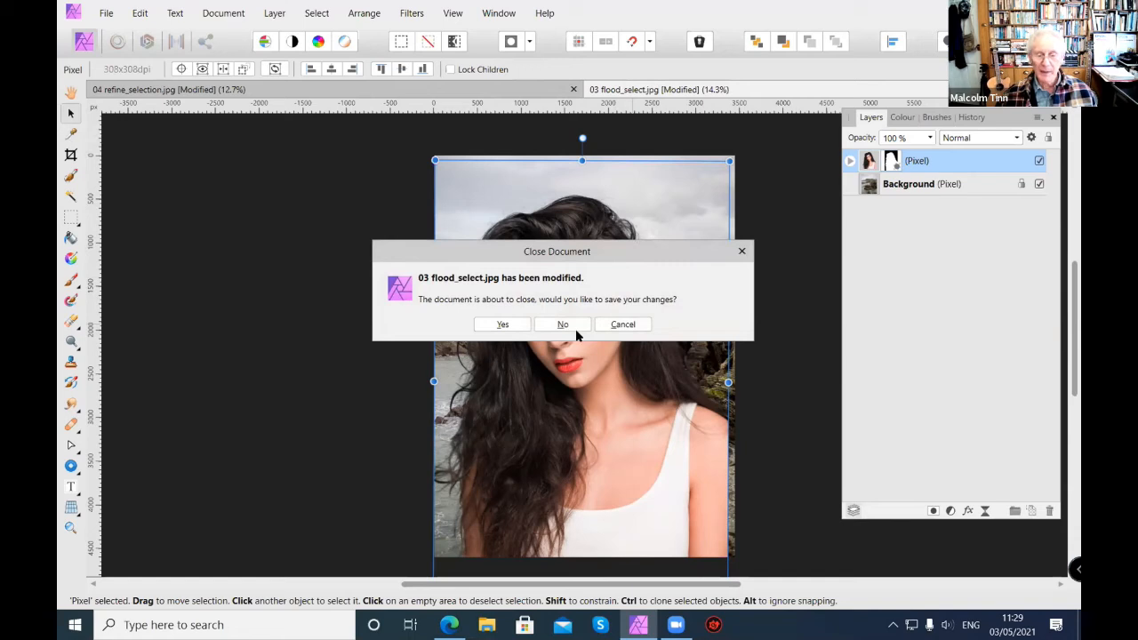
{"action": "left_click", "coordinate": [563, 325]}
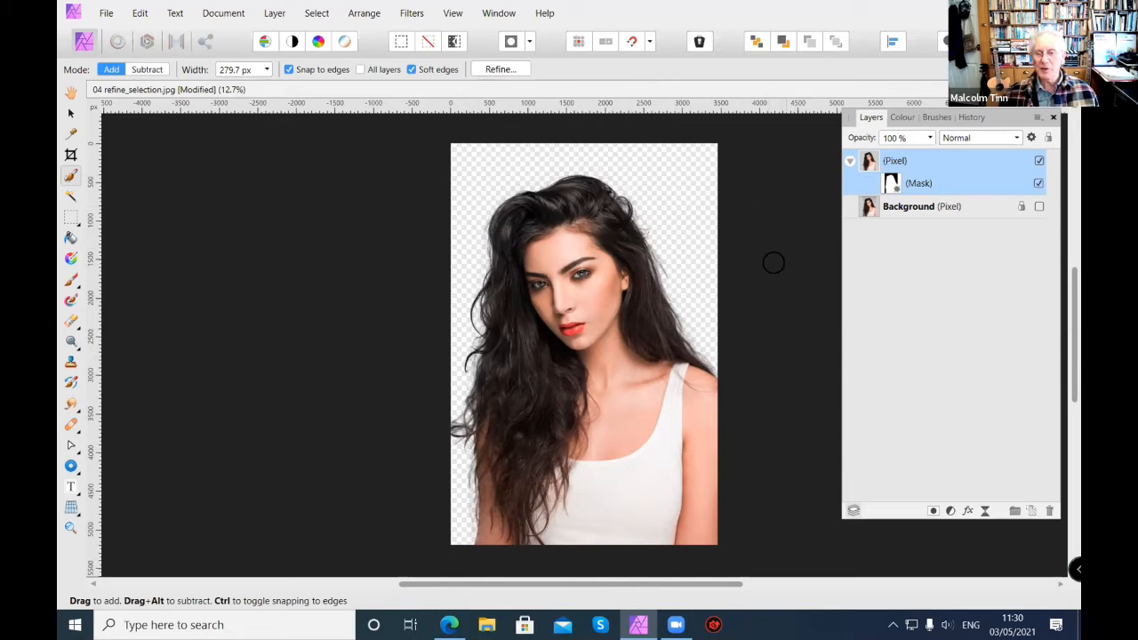
Show the Background layer in 04 refine_selection.jpg and delete the masked pixel layer above it
{"action": "left_click", "coordinate": [1038, 206]}
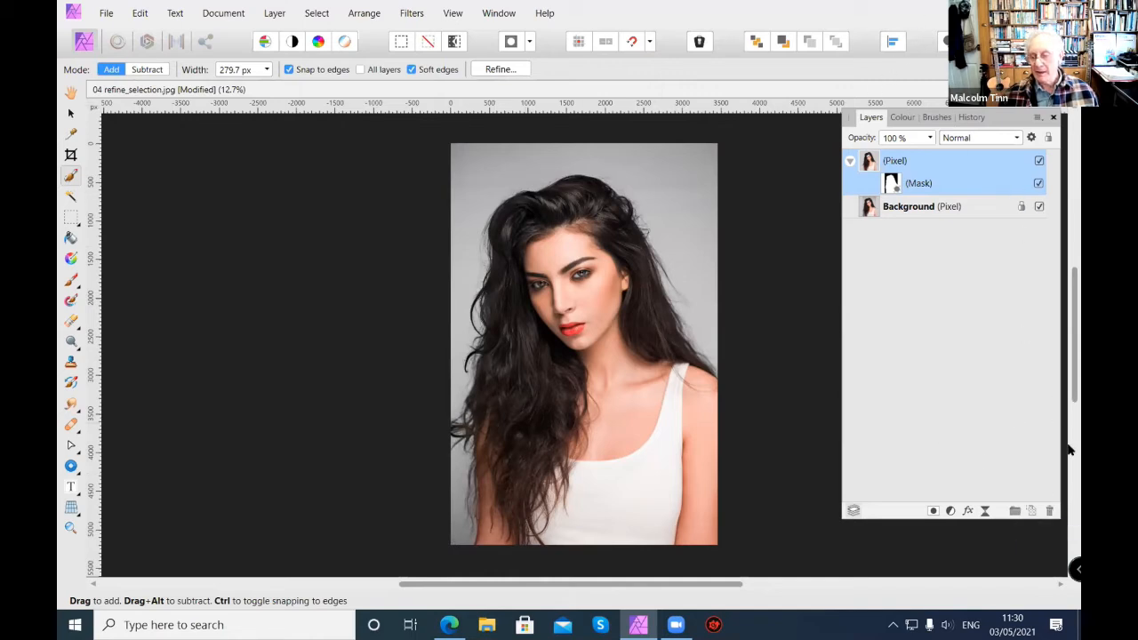
{"action": "left_click", "coordinate": [1049, 511]}
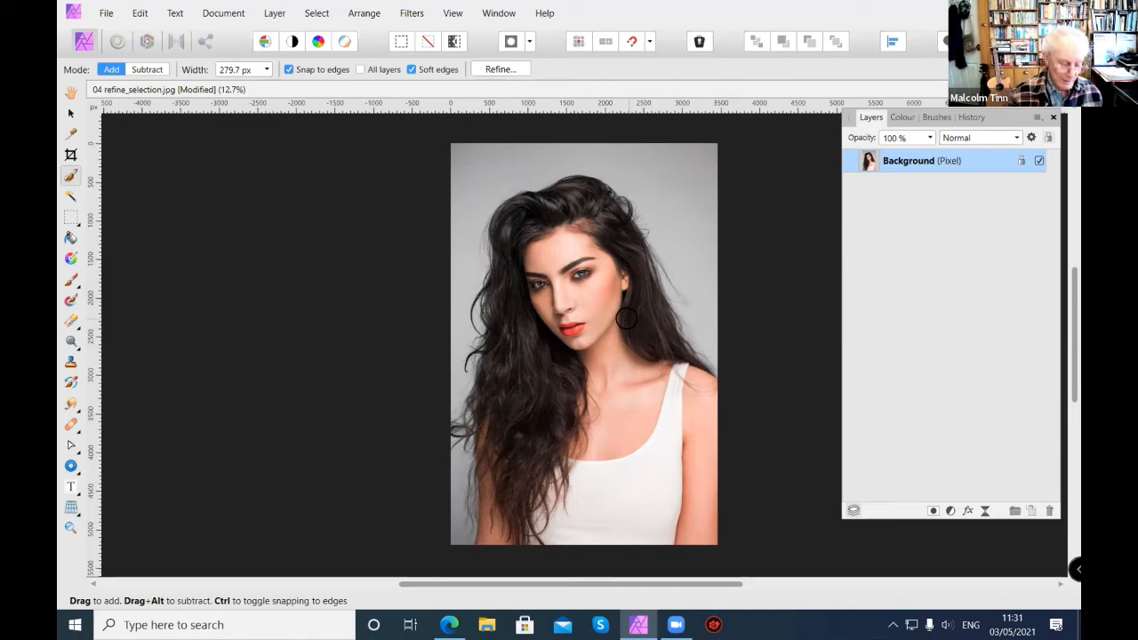
Reduce the Selection Brush width to 55.1 px with the woman's eye framed at 200% zoom
{"action": "key", "text": "ctrl+2"}
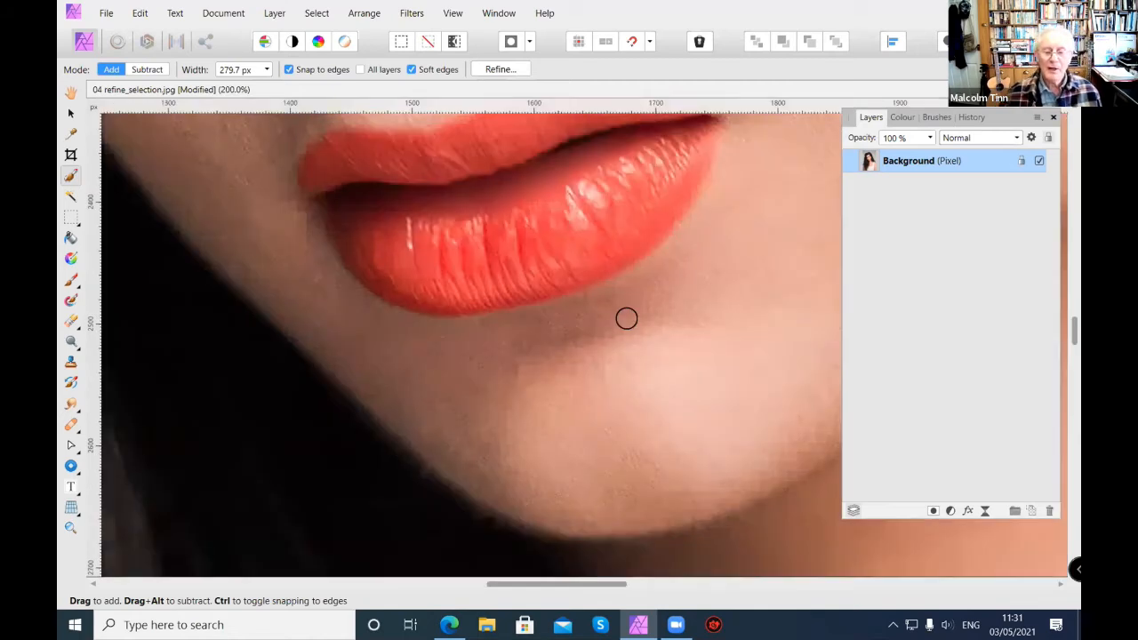
{"action": "left_click_drag", "start_coordinate": [564, 246], "coordinate": [549, 560]}
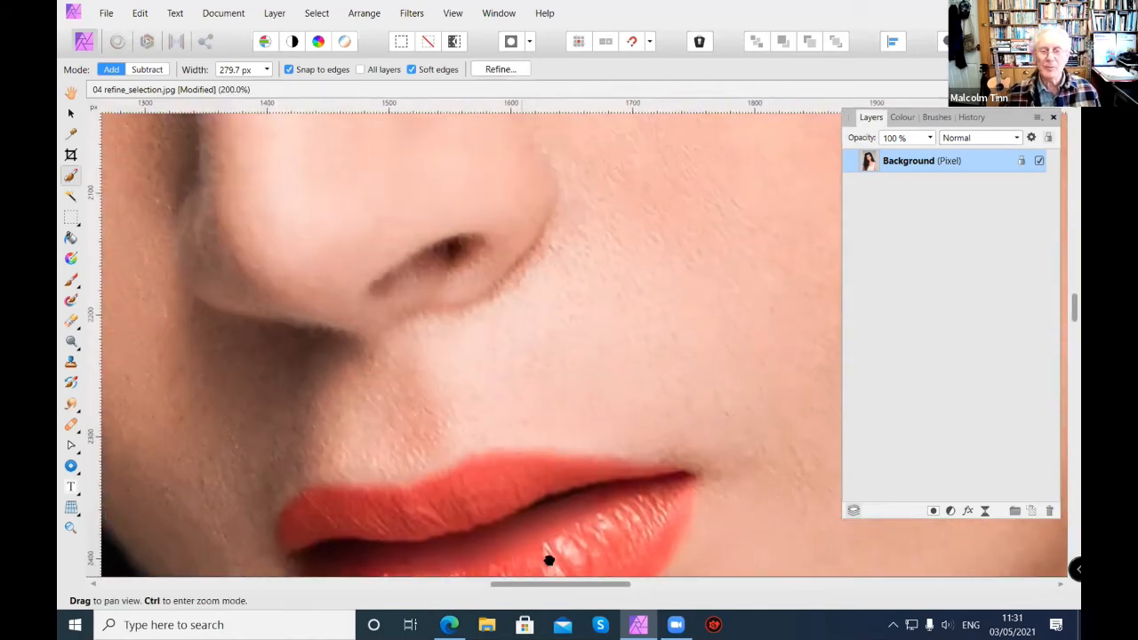
{"action": "left_click_drag", "start_coordinate": [600, 423], "coordinate": [672, 453]}
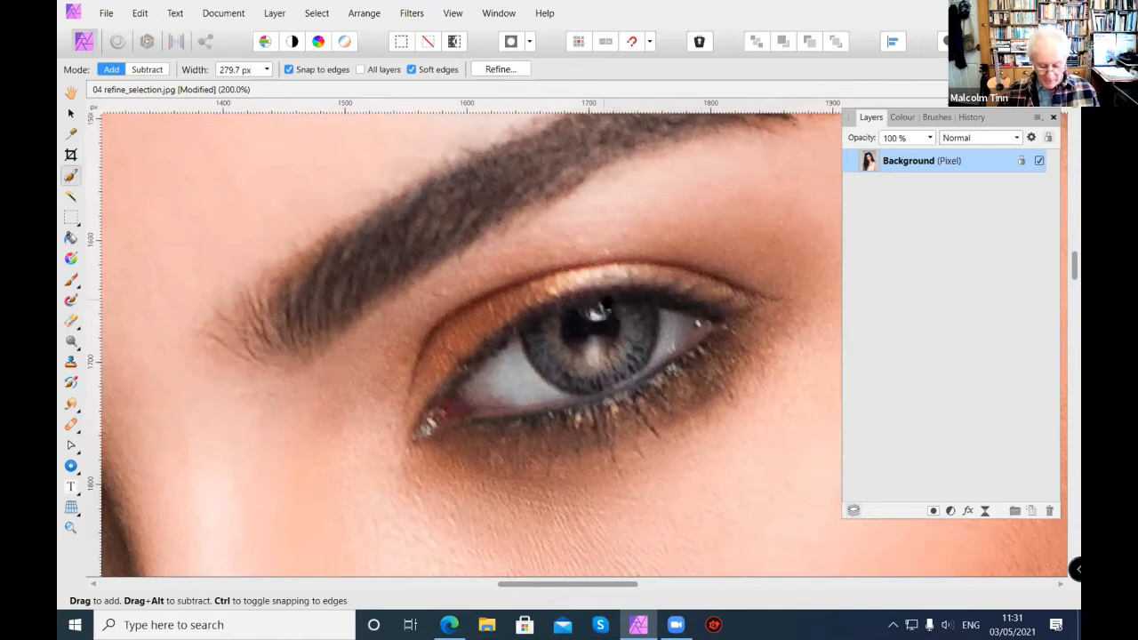
{"action": "key", "text": "bracketleft"}
{"action": "key", "text": "bracketleft"}
{"action": "key", "text": "bracketleft"}
{"action": "key", "text": "bracketleft"}
{"action": "key", "text": "bracketleft"}
{"action": "key", "text": "bracketleft"}
{"action": "key", "text": "bracketleft"}
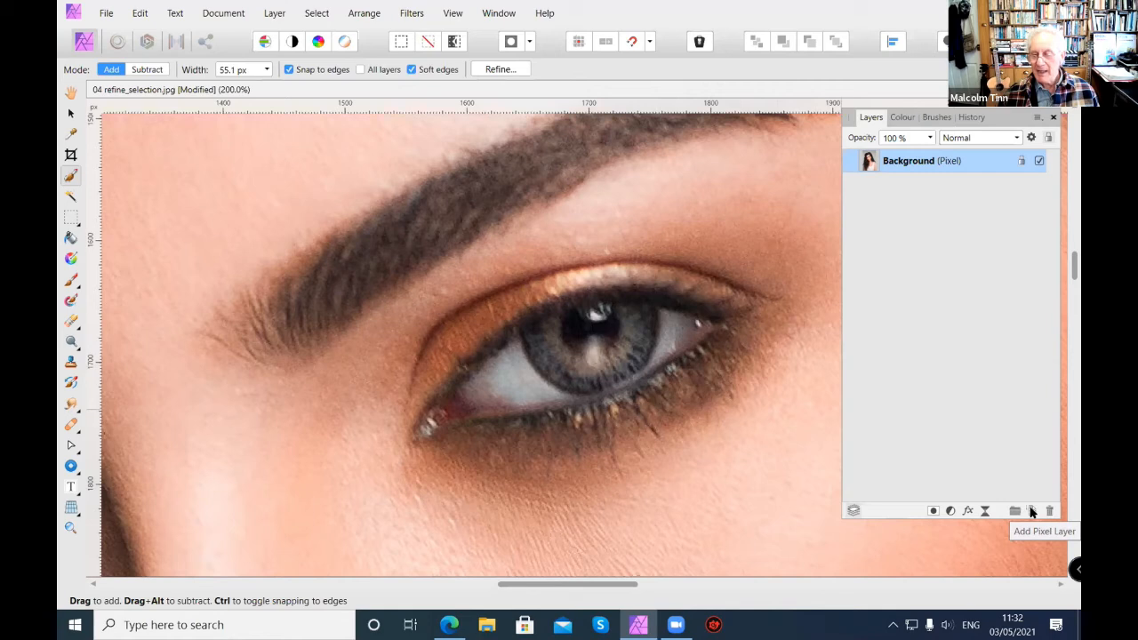
Add an empty pixel layer above the Background with the Overlay blend mode and activate the Paint Brush Tool
{"action": "left_click", "coordinate": [1031, 511]}
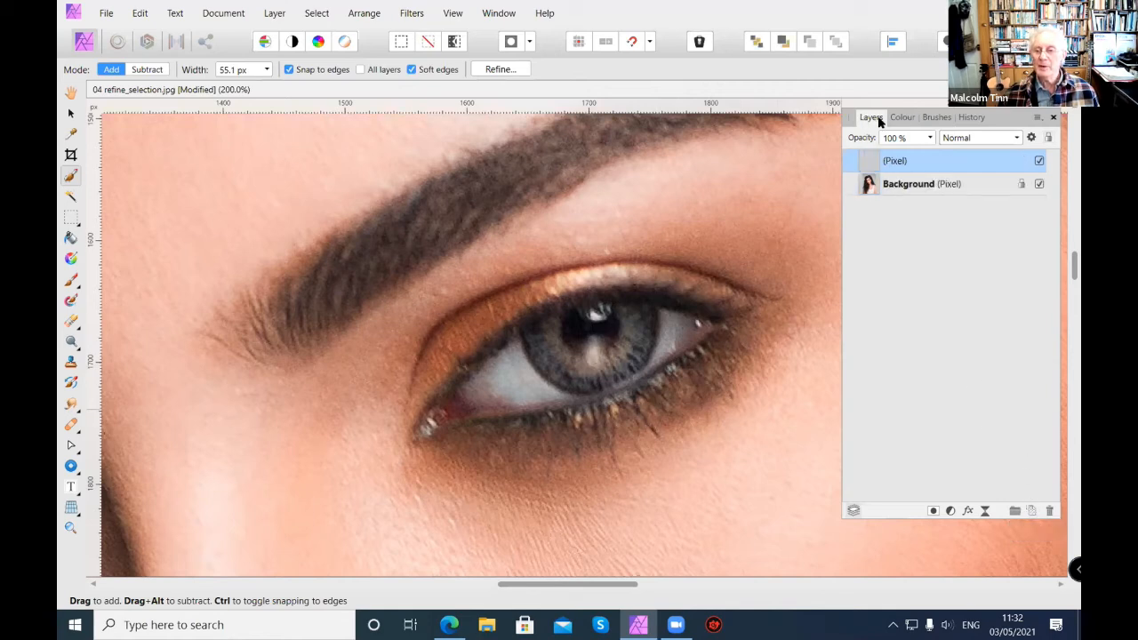
{"action": "left_click", "coordinate": [1016, 140]}
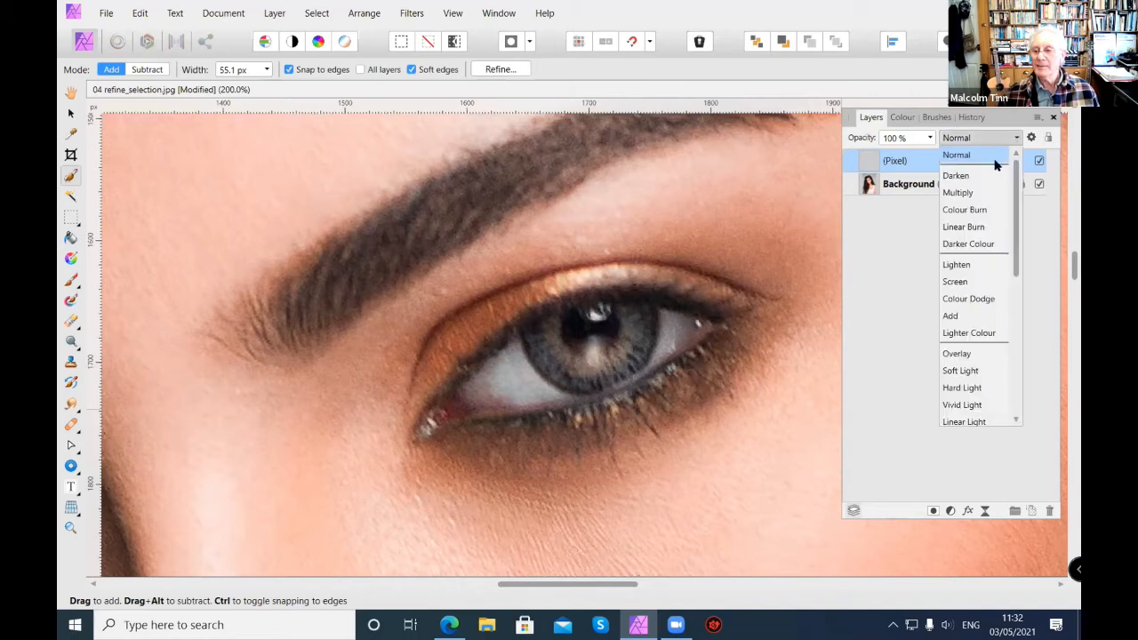
{"action": "left_click", "coordinate": [957, 354]}
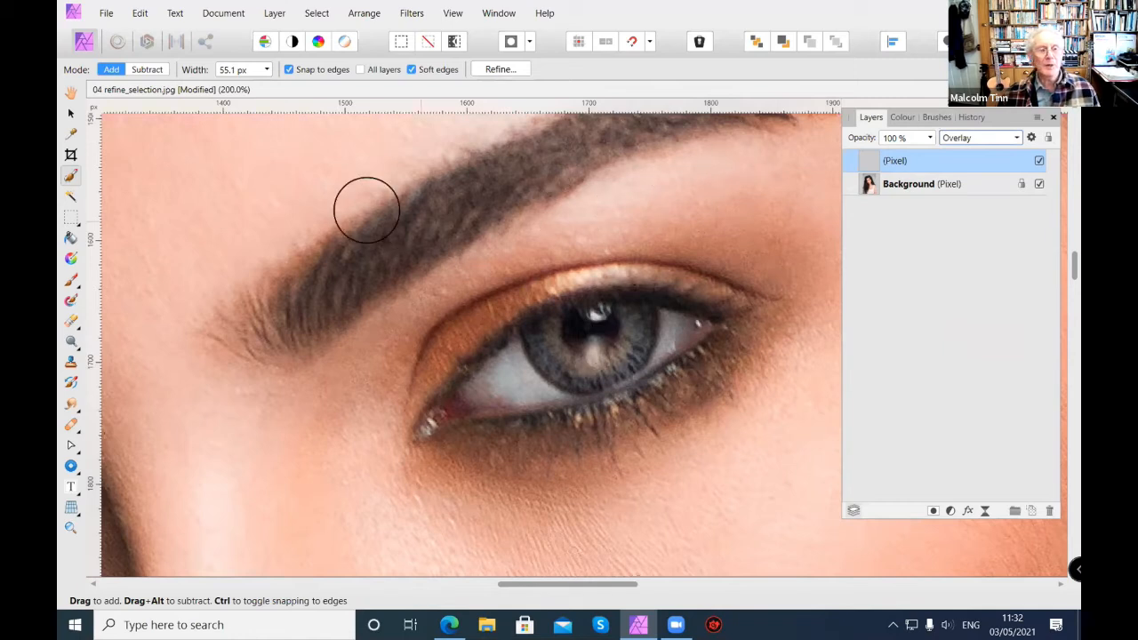
{"action": "right_click", "coordinate": [73, 287]}
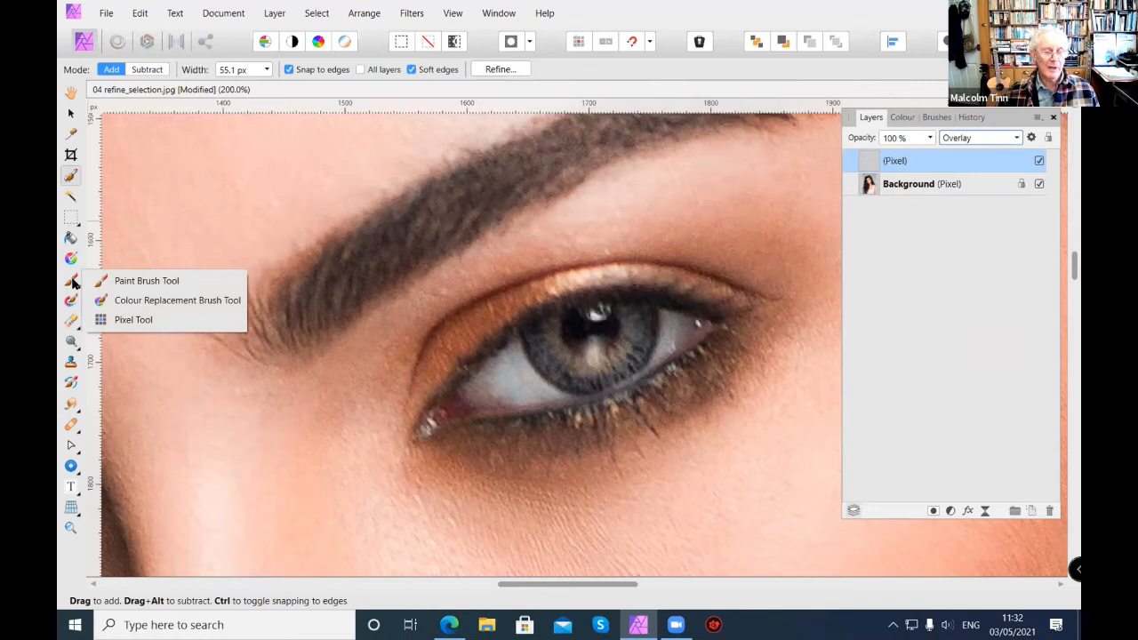
{"action": "left_click", "coordinate": [136, 281]}
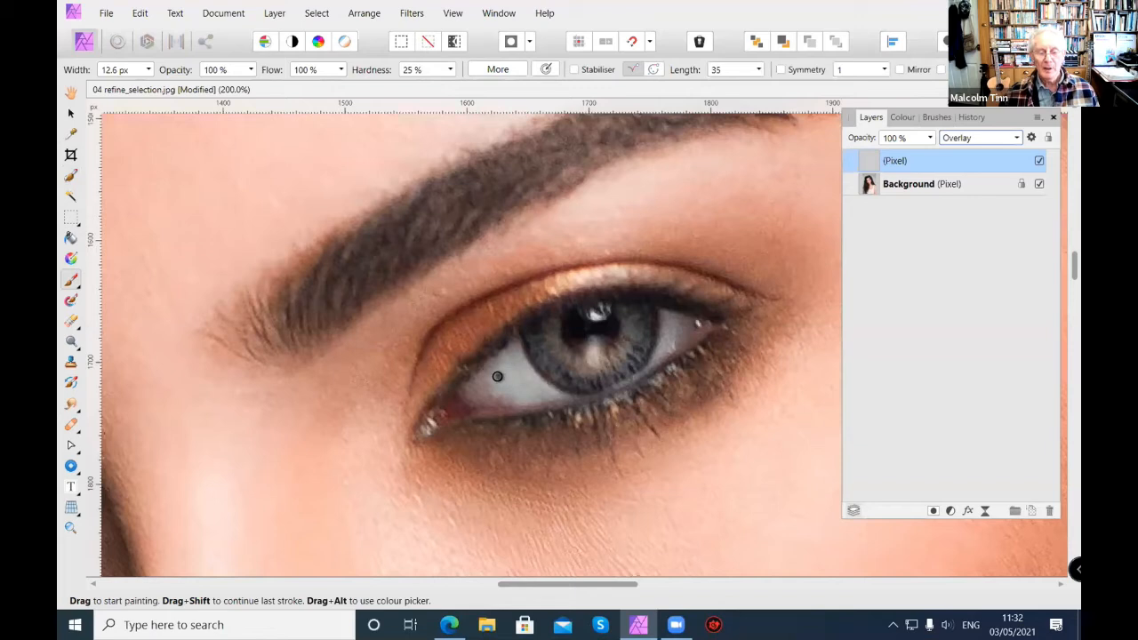
Increase the Paint Brush width to 51 px
{"action": "key", "text": "]"}
{"action": "key", "text": "]"}
{"action": "key", "text": "]"}
{"action": "key", "text": "]"}
{"action": "key", "text": "]"}
{"action": "key", "text": "]"}
{"action": "key", "text": "]"}
{"action": "key", "text": "]"}
{"action": "key", "text": "]"}
{"action": "key", "text": "]"}
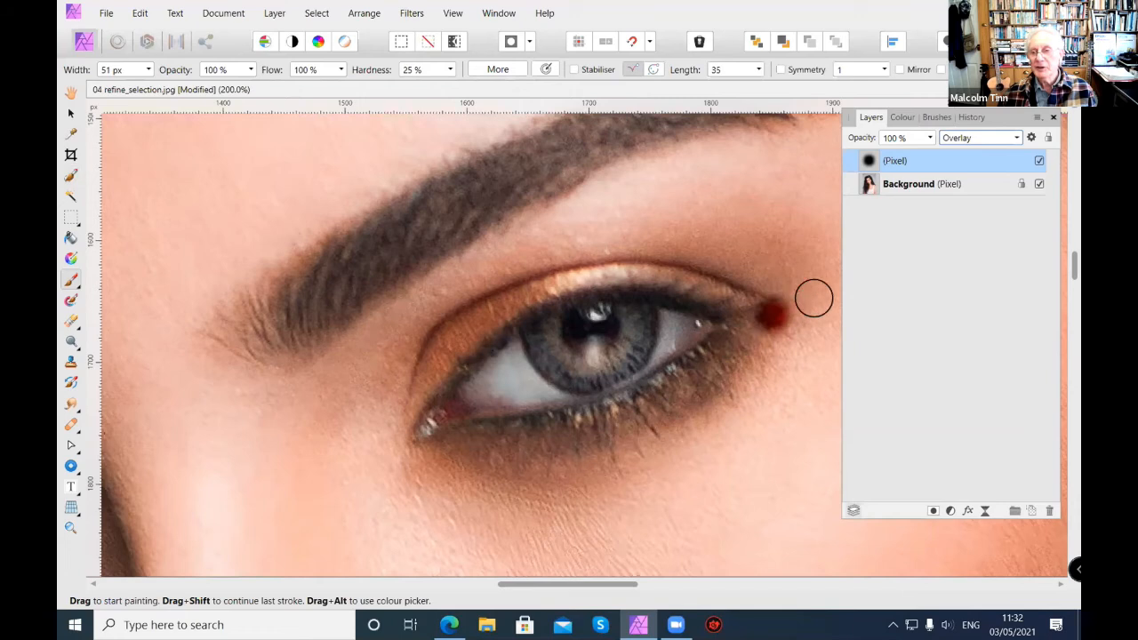
Choose the soft 64 px brush from the Basic brush category and try it over the eye
{"action": "left_click", "coordinate": [934, 119]}
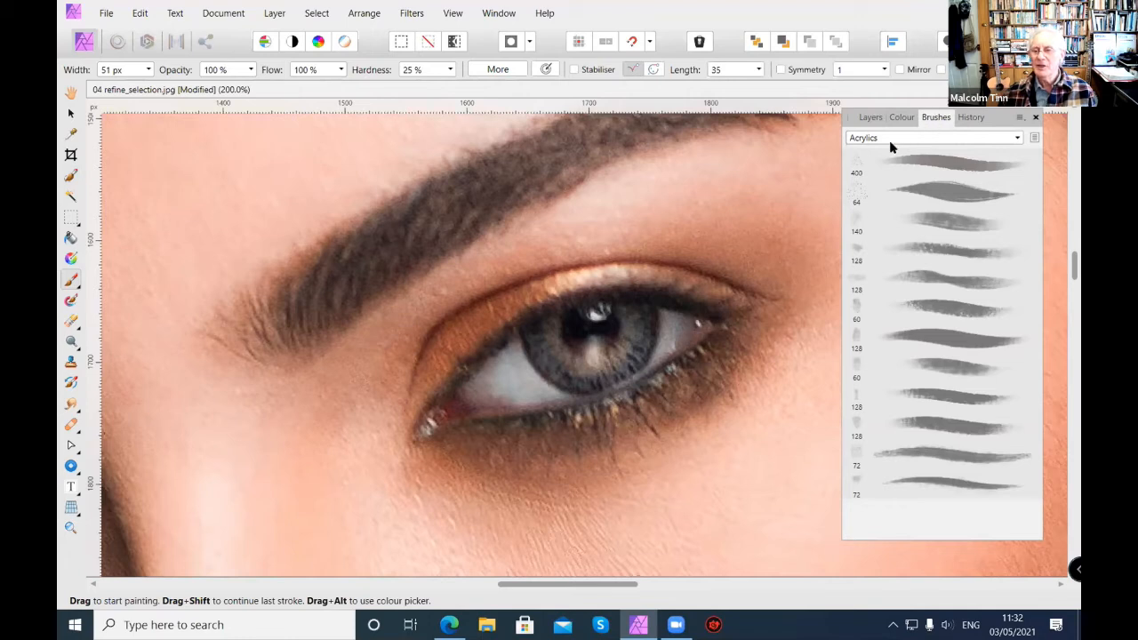
{"action": "left_click", "coordinate": [1019, 140]}
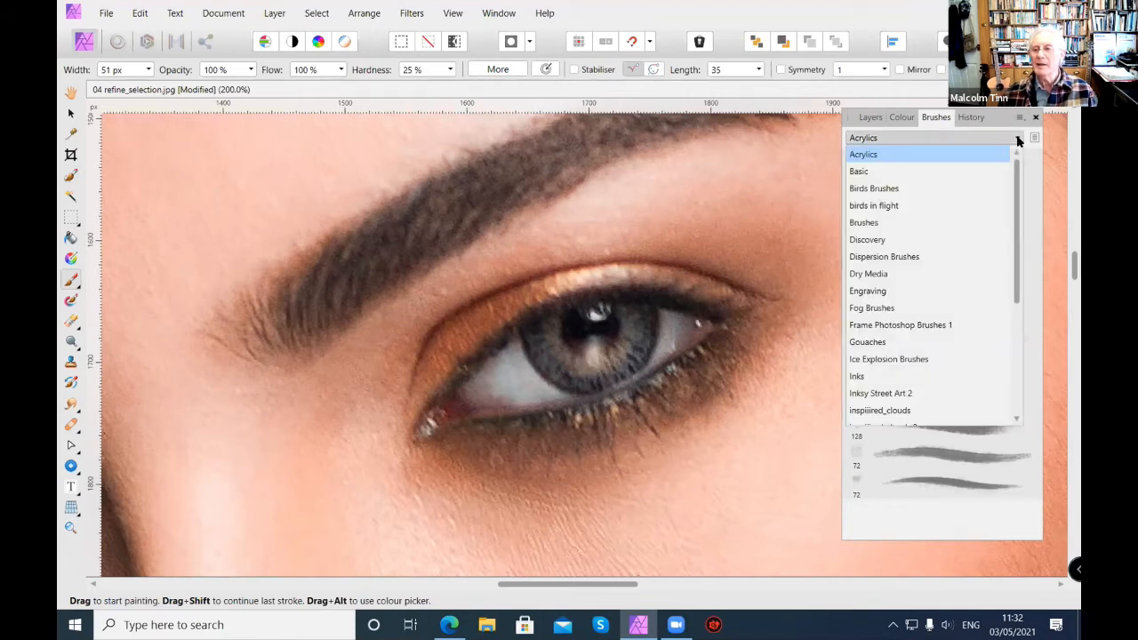
{"action": "left_click", "coordinate": [885, 171]}
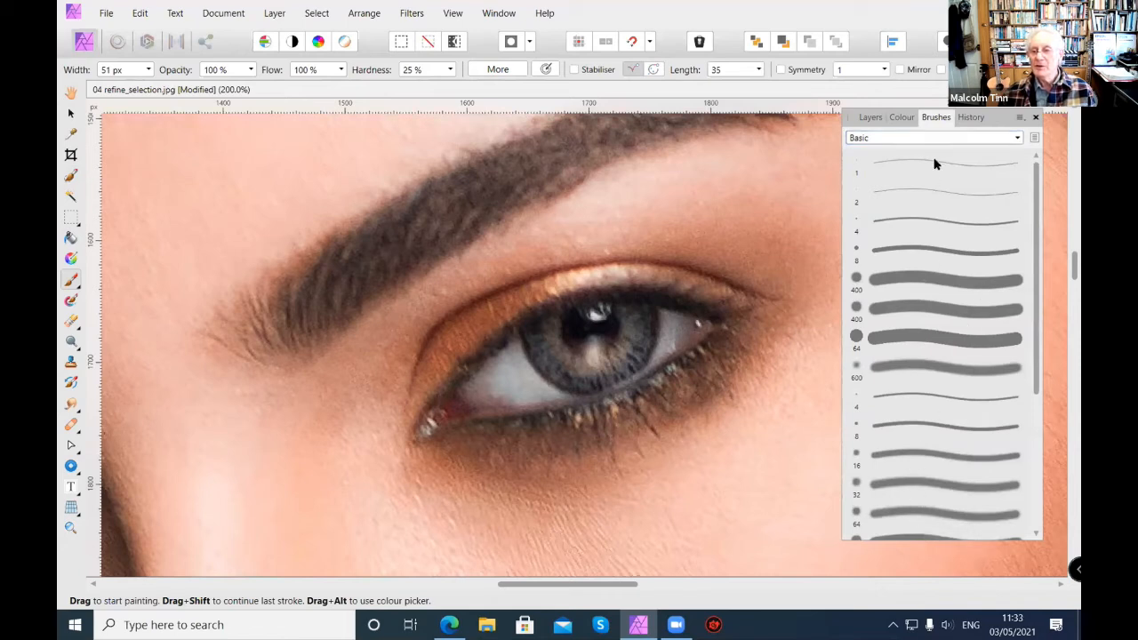
{"action": "left_click", "coordinate": [939, 513]}
{"action": "mouse_move", "coordinate": [663, 360]}
{"action": "left_mouse_down"}
{"action": "mouse_move", "coordinate": [643, 363]}
{"action": "mouse_move", "coordinate": [610, 340]}
{"action": "mouse_move", "coordinate": [503, 381]}
{"action": "mouse_move", "coordinate": [529, 371]}
{"action": "left_mouse_up"}
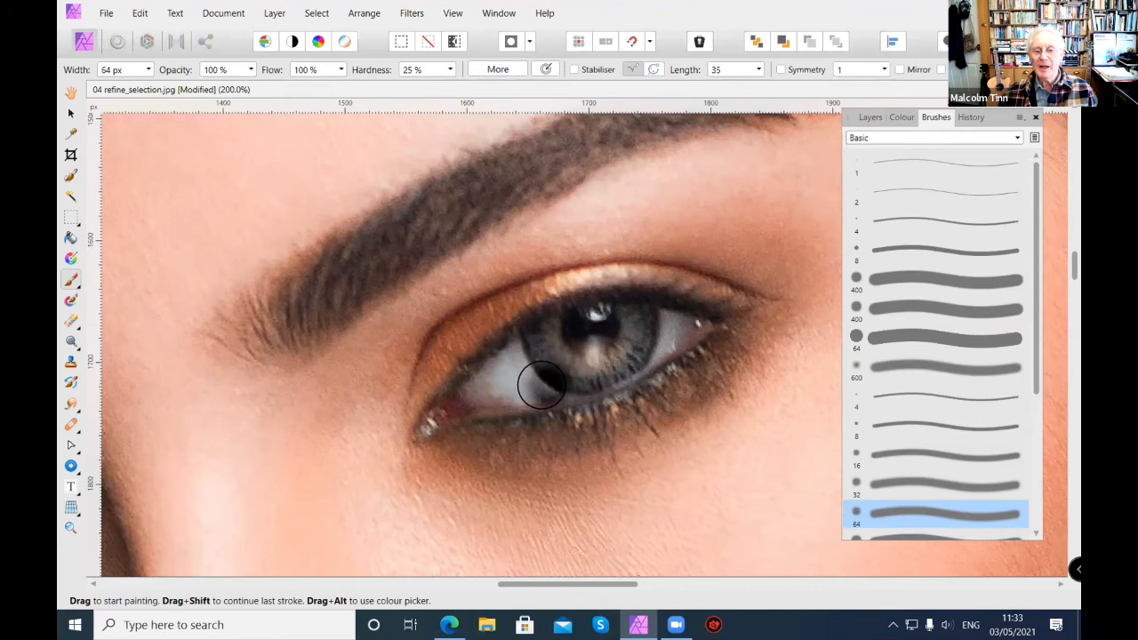
Swap the painting colour to white and lower the Overlay layer's opacity to 29%
{"action": "left_click", "coordinate": [901, 119]}
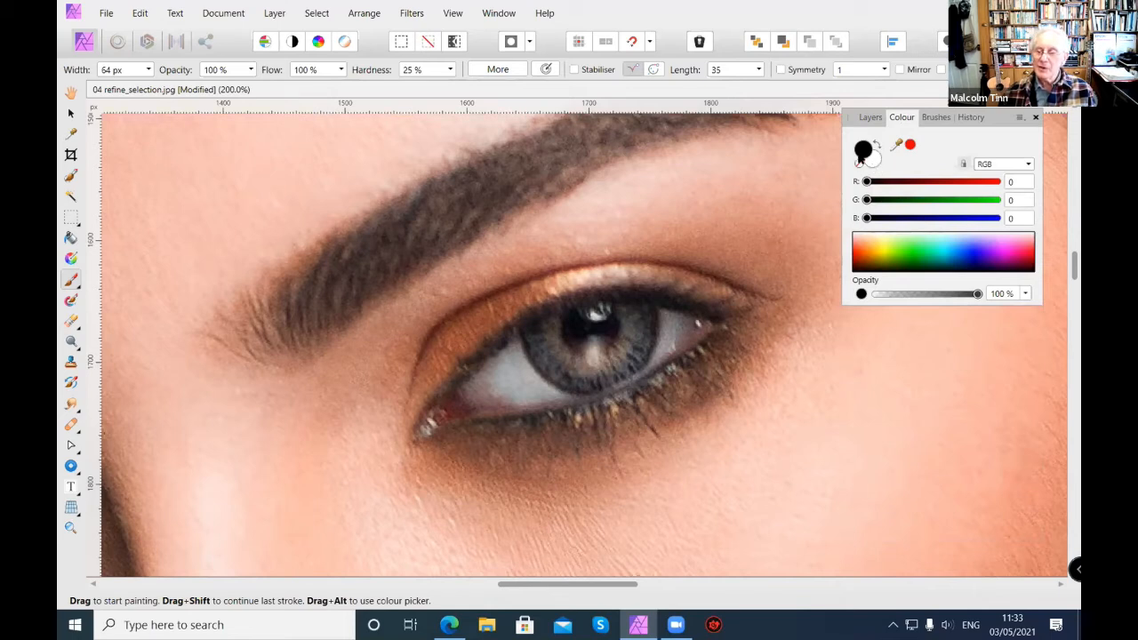
{"action": "left_click", "coordinate": [876, 146]}
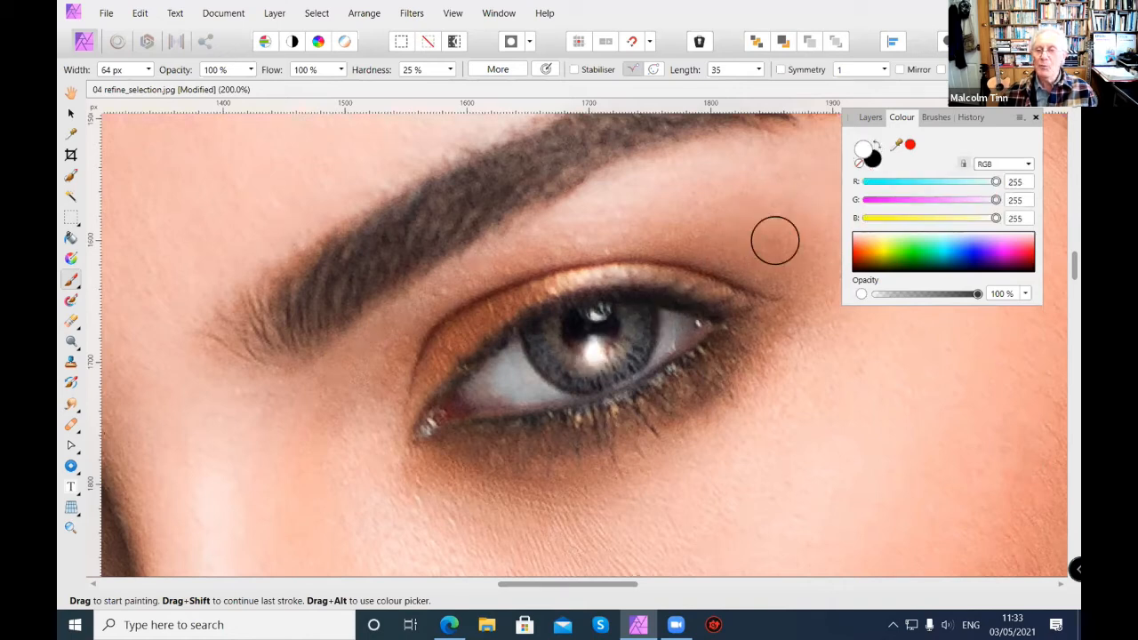
{"action": "left_click", "coordinate": [868, 119]}
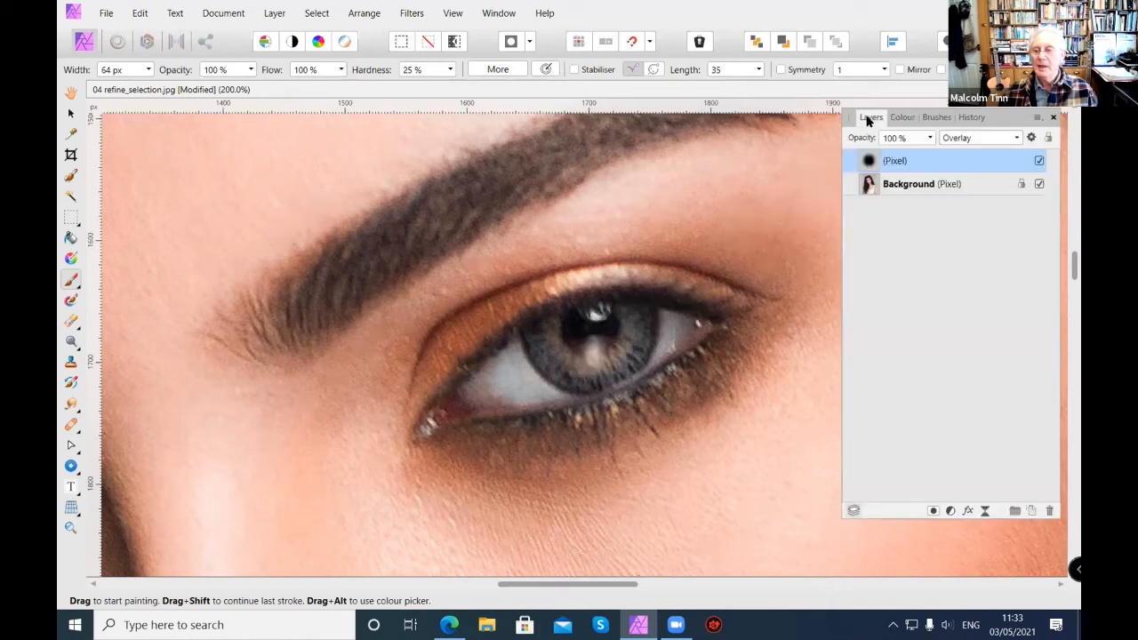
{"action": "left_click", "coordinate": [928, 138]}
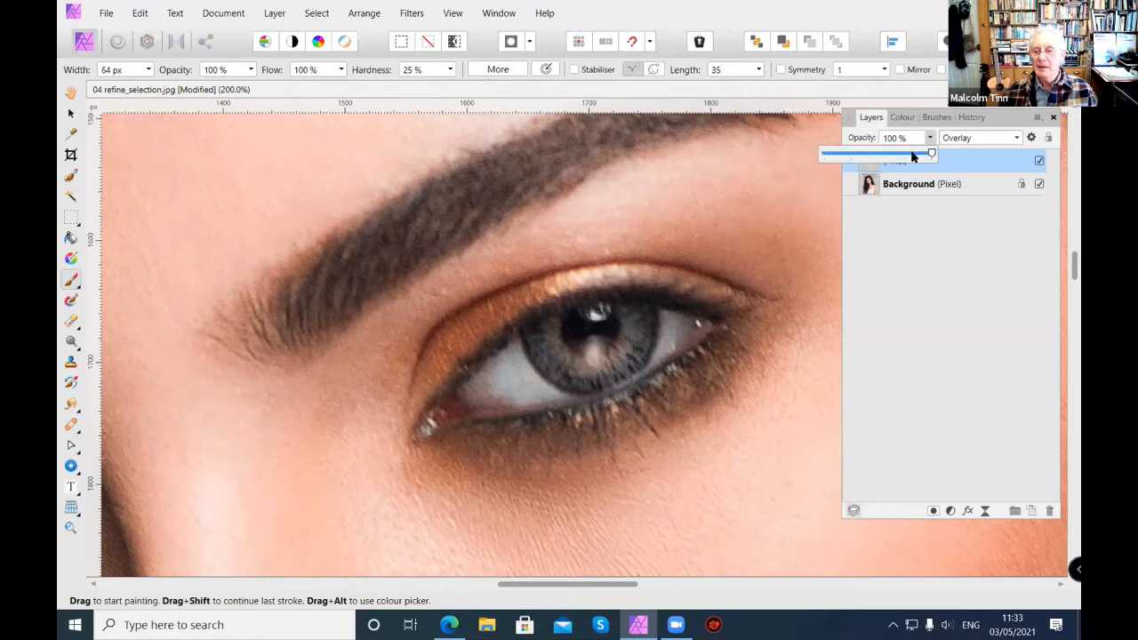
{"action": "left_click_drag", "start_coordinate": [931, 155], "coordinate": [855, 165]}
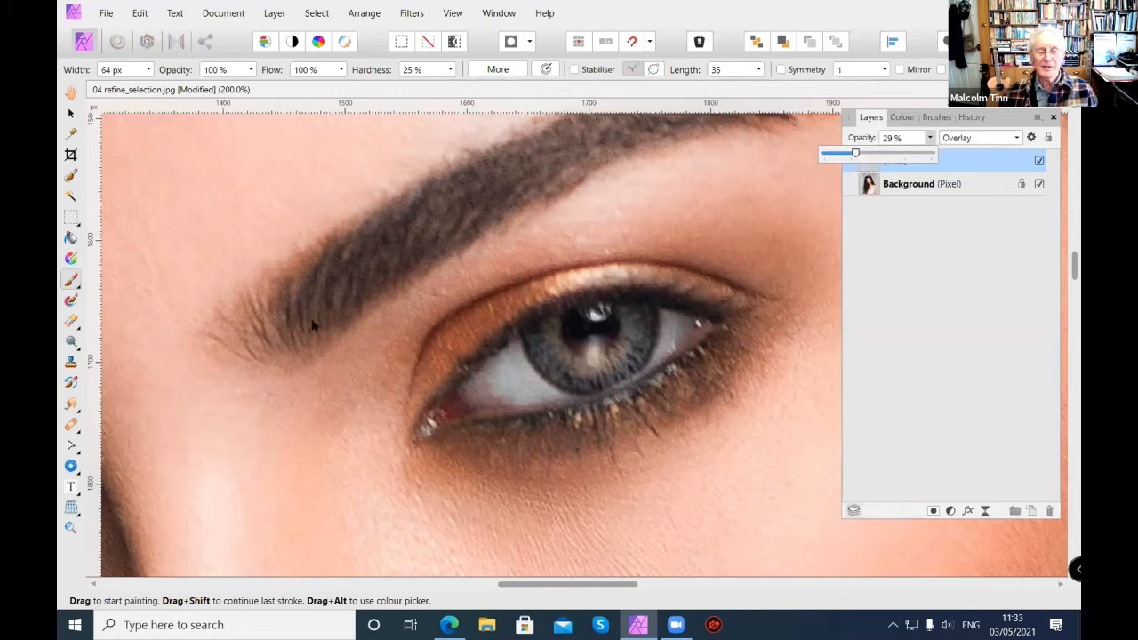
Reduce the Paint Brush width to about 39 px and brighten the white of the eye on the inner-corner side
{"action": "left_click", "coordinate": [74, 282]}
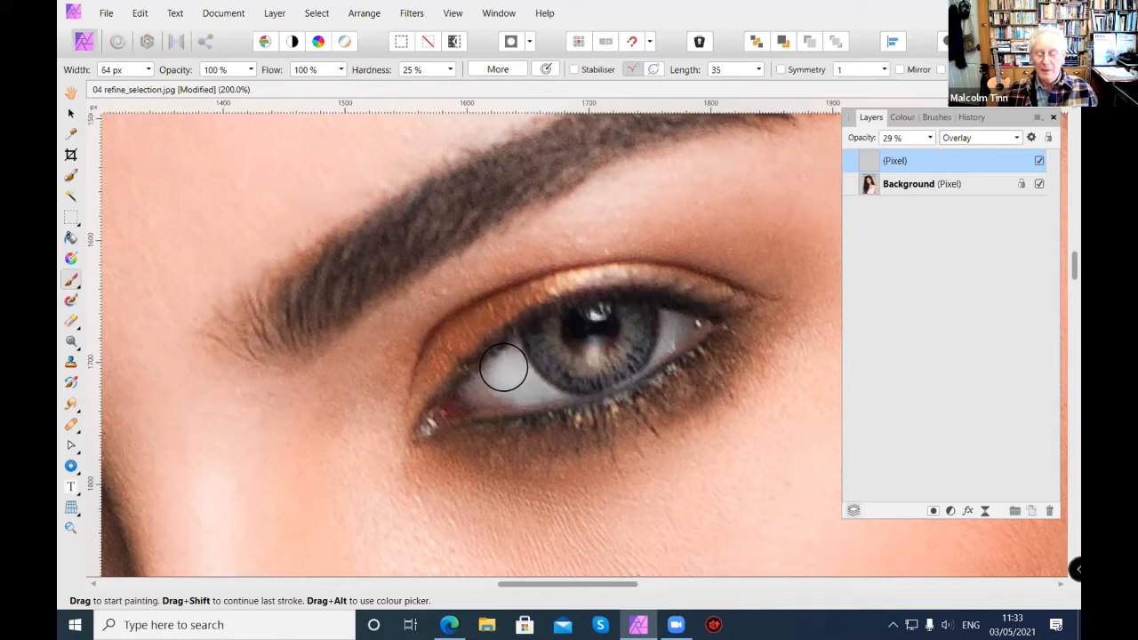
{"action": "key", "text": "bracketleft"}
{"action": "key", "text": "bracketleft"}
{"action": "key", "text": "bracketleft"}
{"action": "key", "text": "bracketleft"}
{"action": "key", "text": "bracketleft"}
{"action": "key", "text": "bracketleft"}
{"action": "key", "text": "bracketleft"}
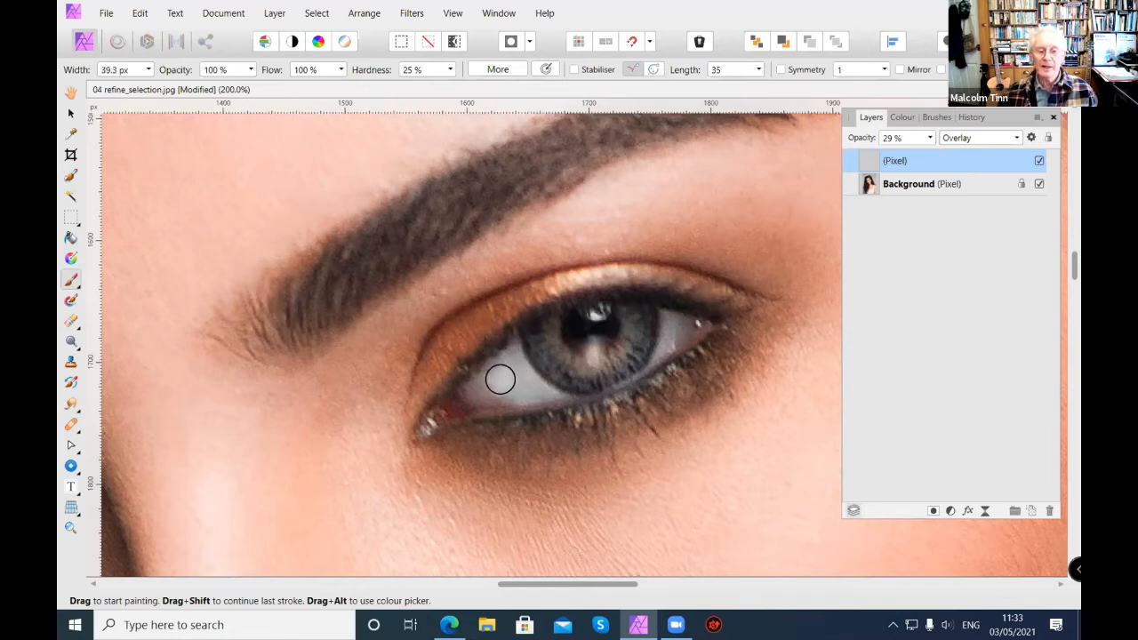
{"action": "mouse_move", "coordinate": [517, 383]}
{"action": "left_mouse_down"}
{"action": "mouse_move", "coordinate": [515, 349]}
{"action": "mouse_move", "coordinate": [490, 364]}
{"action": "mouse_move", "coordinate": [460, 401]}
{"action": "mouse_move", "coordinate": [496, 408]}
{"action": "mouse_move", "coordinate": [484, 401]}
{"action": "mouse_move", "coordinate": [526, 393]}
{"action": "mouse_move", "coordinate": [527, 374]}
{"action": "mouse_move", "coordinate": [552, 394]}
{"action": "mouse_move", "coordinate": [513, 394]}
{"action": "mouse_move", "coordinate": [491, 373]}
{"action": "mouse_move", "coordinate": [517, 374]}
{"action": "mouse_move", "coordinate": [504, 356]}
{"action": "mouse_move", "coordinate": [463, 405]}
{"action": "mouse_move", "coordinate": [506, 388]}
{"action": "left_mouse_up"}
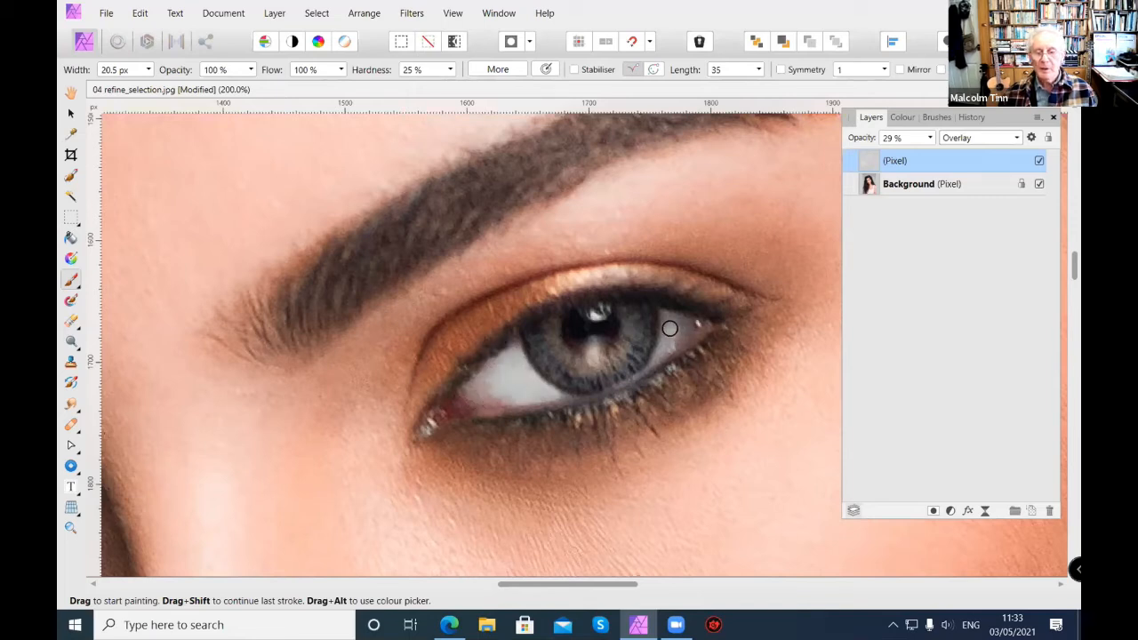
Brighten the white on the eye's outer-corner side with a 14.8 px brush and finish with the width at 12 px
{"action": "key", "text": "["}
{"action": "key", "text": "["}
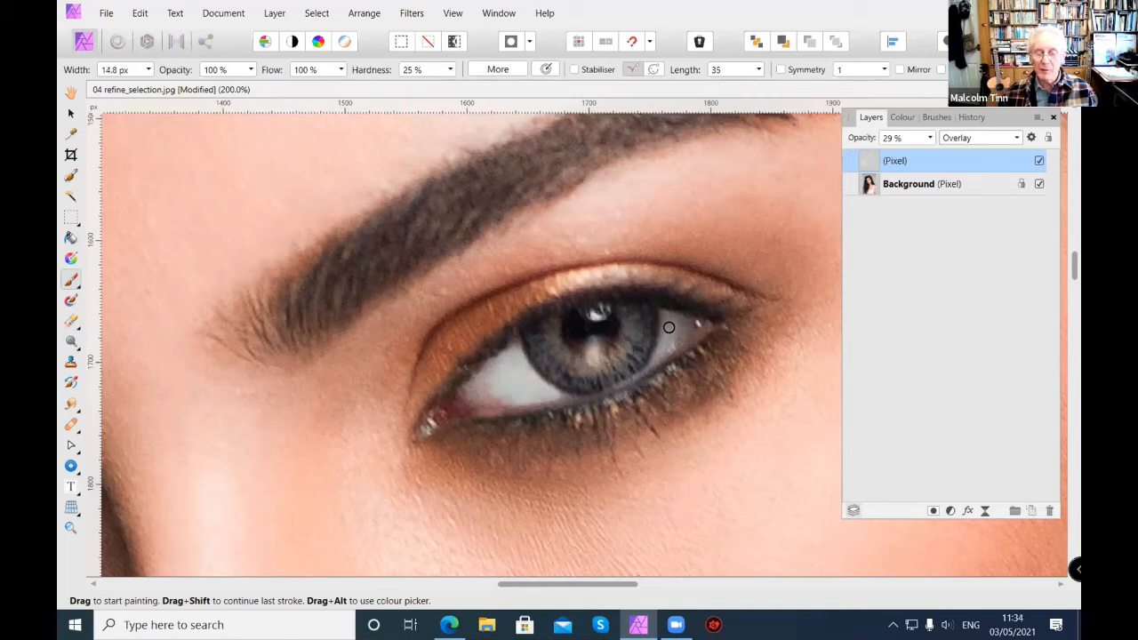
{"action": "mouse_move", "coordinate": [665, 339]}
{"action": "left_mouse_down"}
{"action": "mouse_move", "coordinate": [668, 353]}
{"action": "mouse_move", "coordinate": [692, 326]}
{"action": "left_mouse_up"}
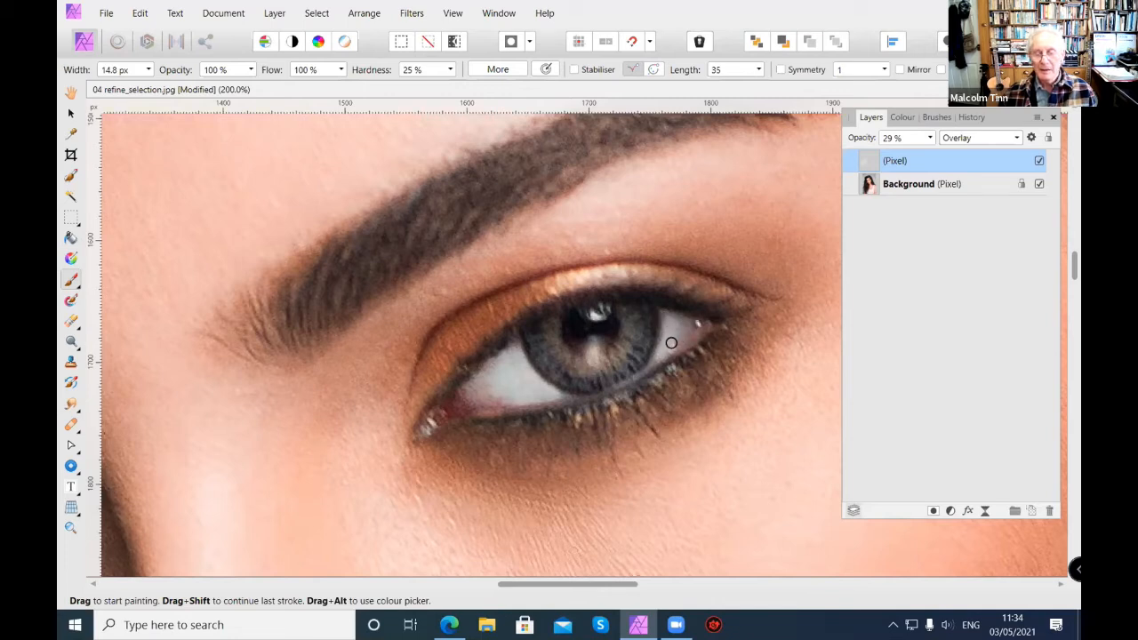
{"action": "key", "text": "["}
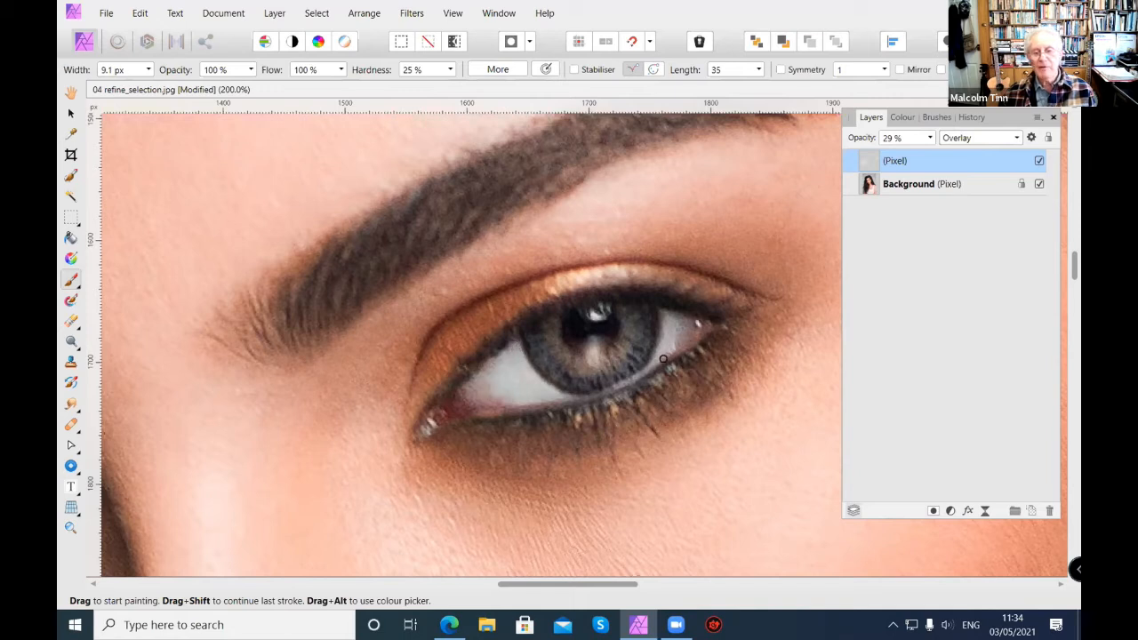
{"action": "key", "text": "bracketright"}
{"action": "key", "text": "bracketright"}
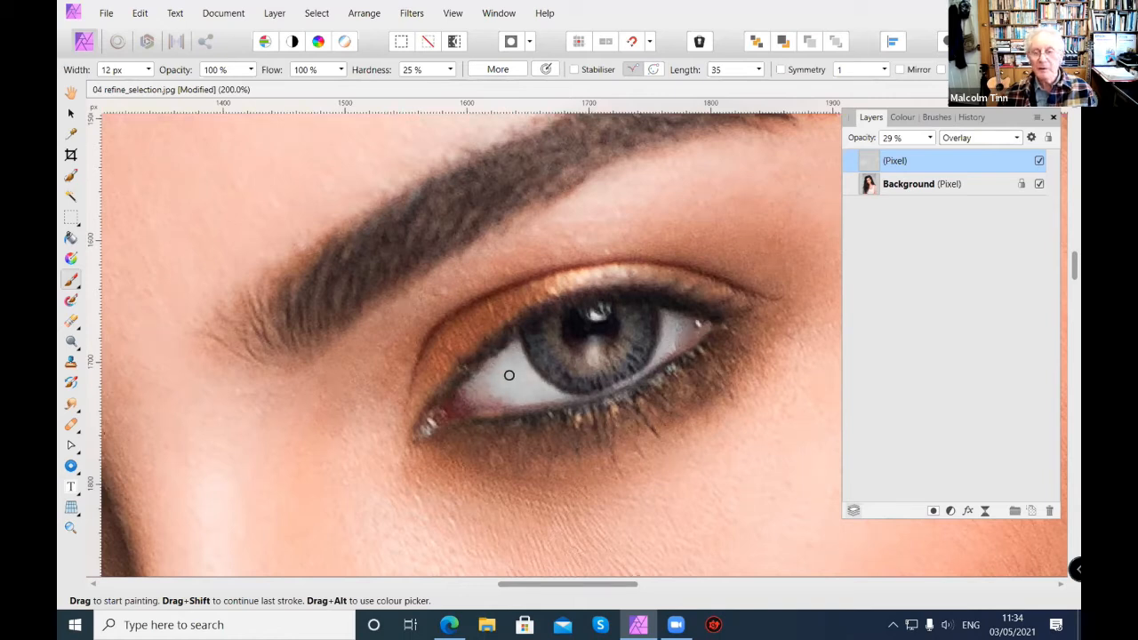
Add a second empty pixel layer above the white-painted one and swap the painting colour to black
{"action": "left_click", "coordinate": [1029, 510]}
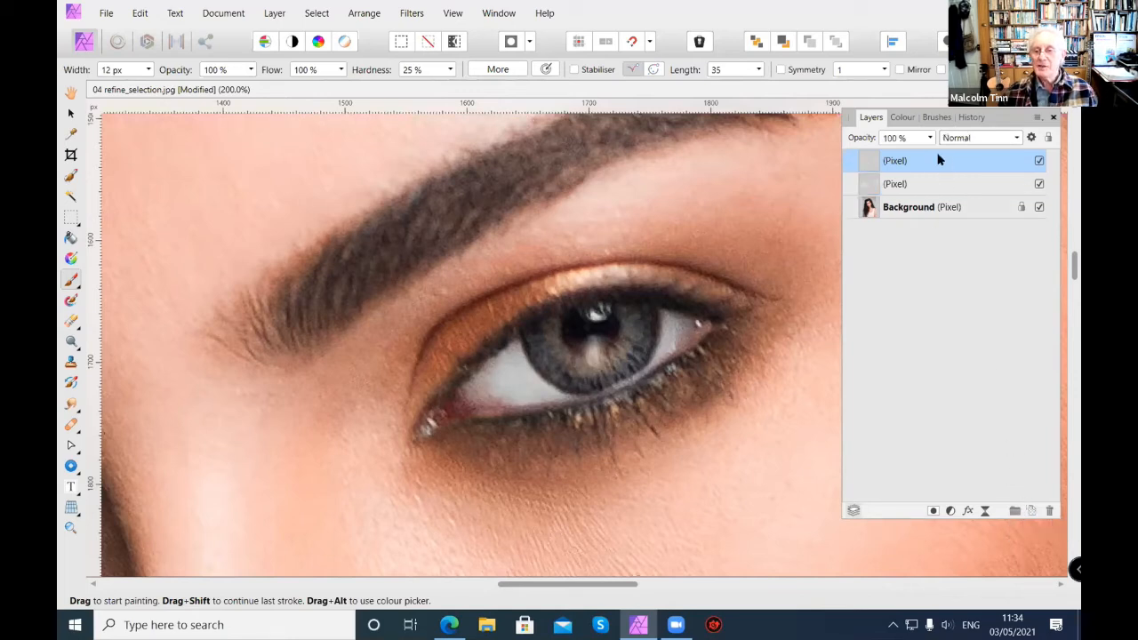
{"action": "left_click", "coordinate": [901, 116]}
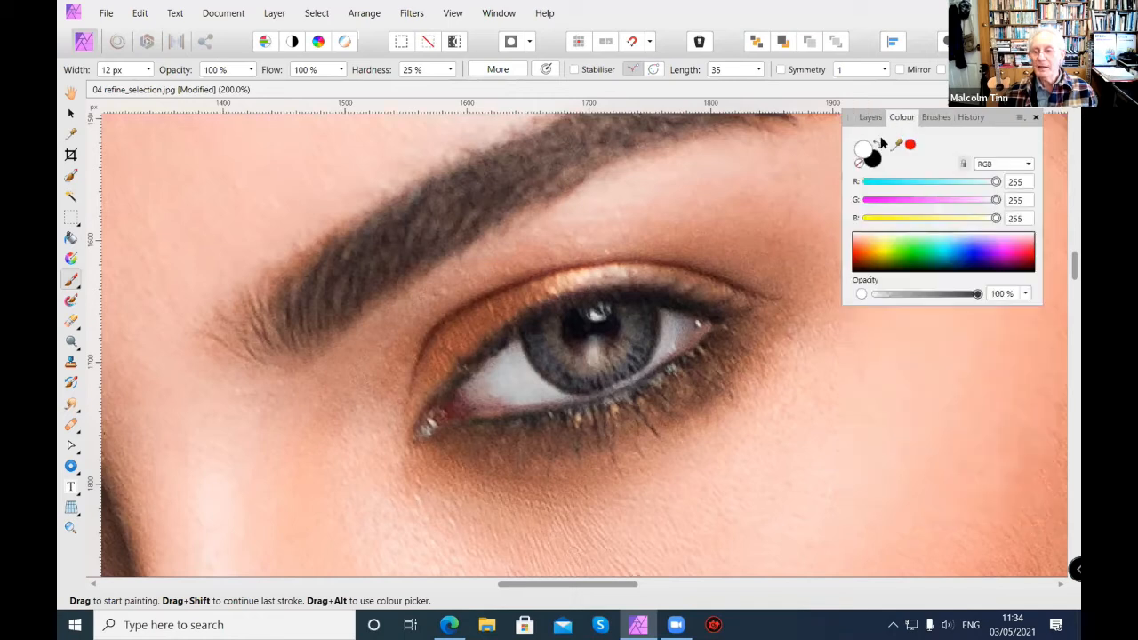
{"action": "left_click", "coordinate": [875, 143]}
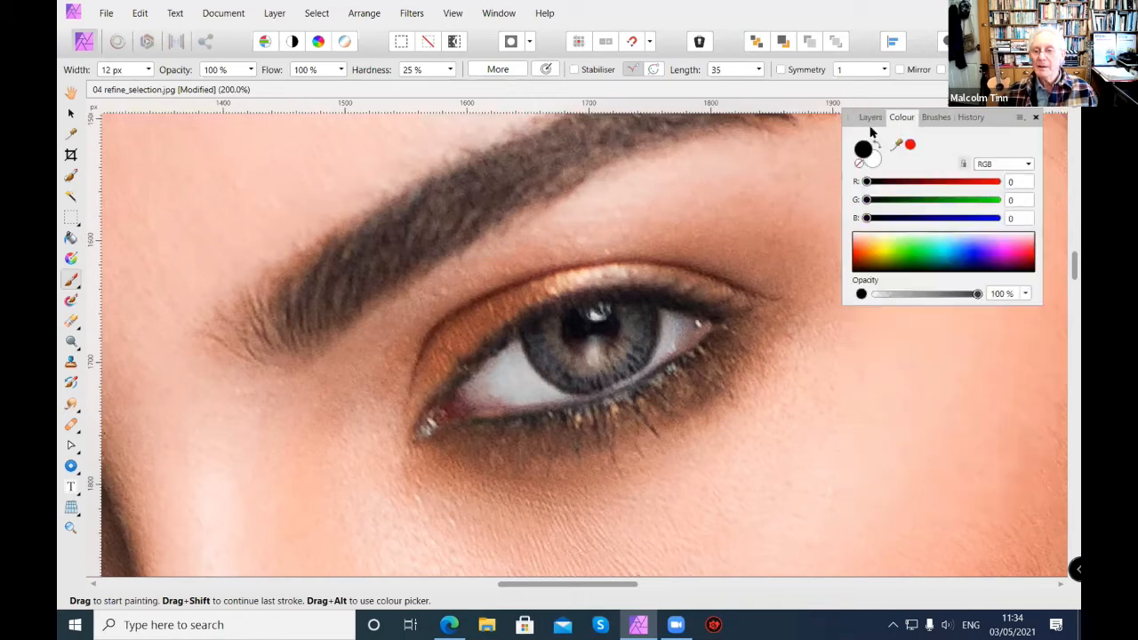
{"action": "left_click", "coordinate": [870, 118]}
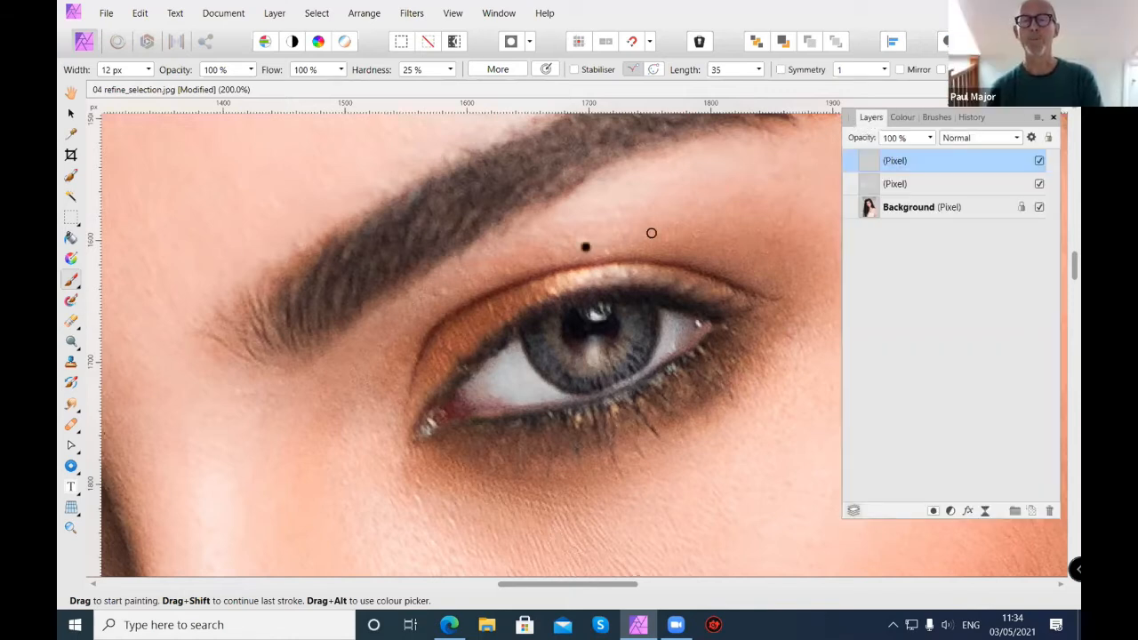
Set the new pixel layer's blend mode to Overlay and its opacity to 25%
{"action": "left_click", "coordinate": [1015, 139]}
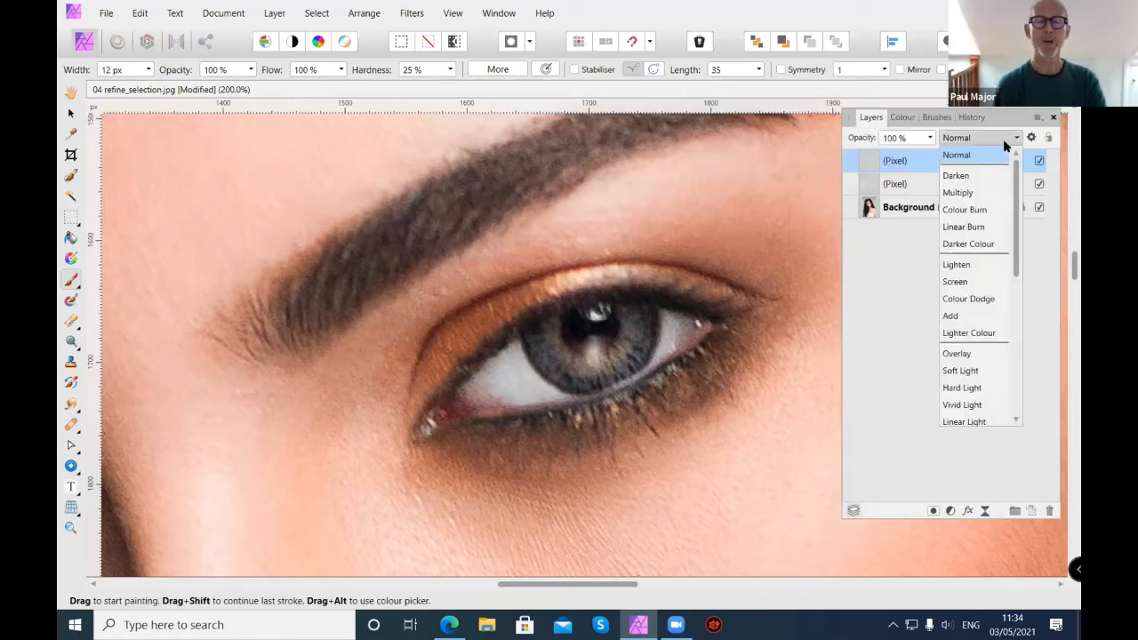
{"action": "left_click", "coordinate": [956, 354]}
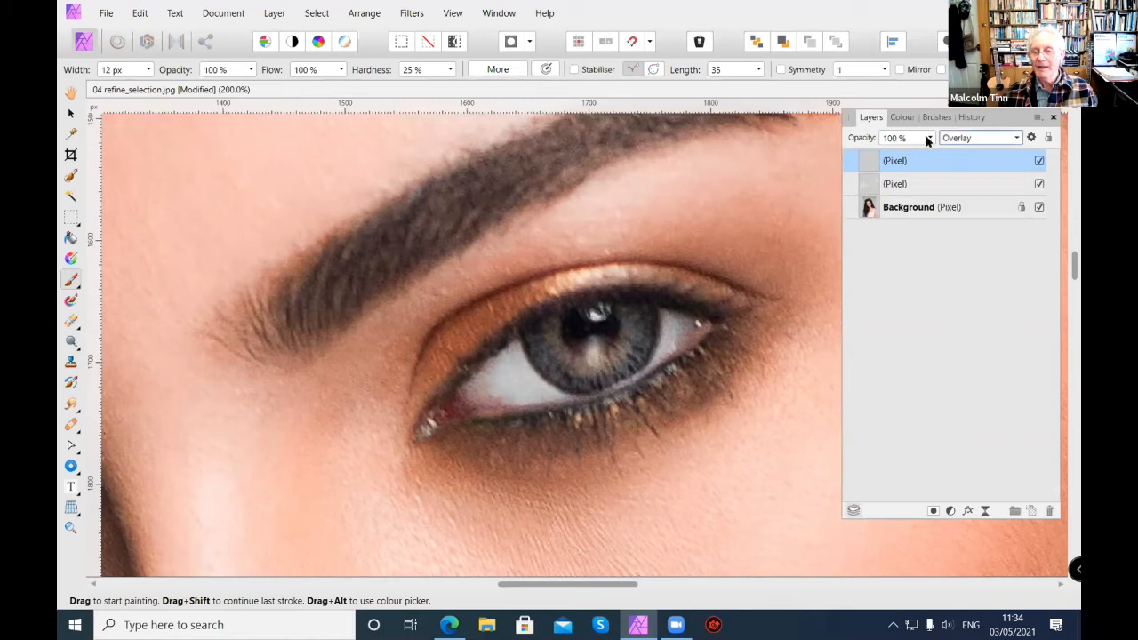
{"action": "left_click", "coordinate": [929, 139]}
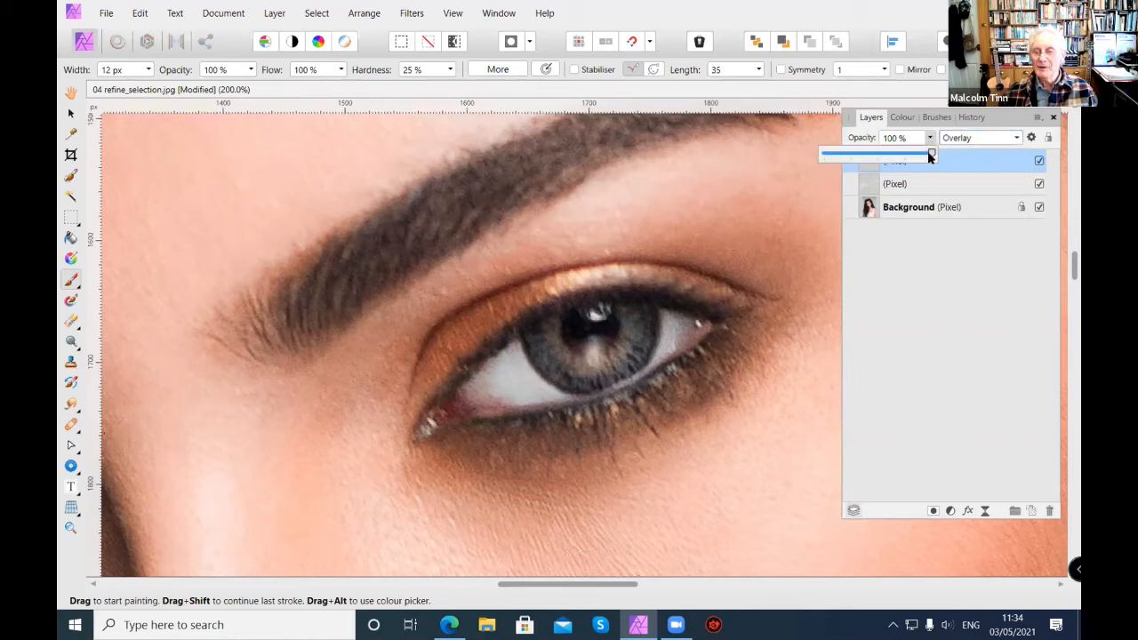
{"action": "left_click_drag", "start_coordinate": [928, 157], "coordinate": [850, 167]}
Paint black around the outer rim of the iris on the new layer and raise the layer's opacity to 36%
{"action": "left_click", "coordinate": [71, 281]}
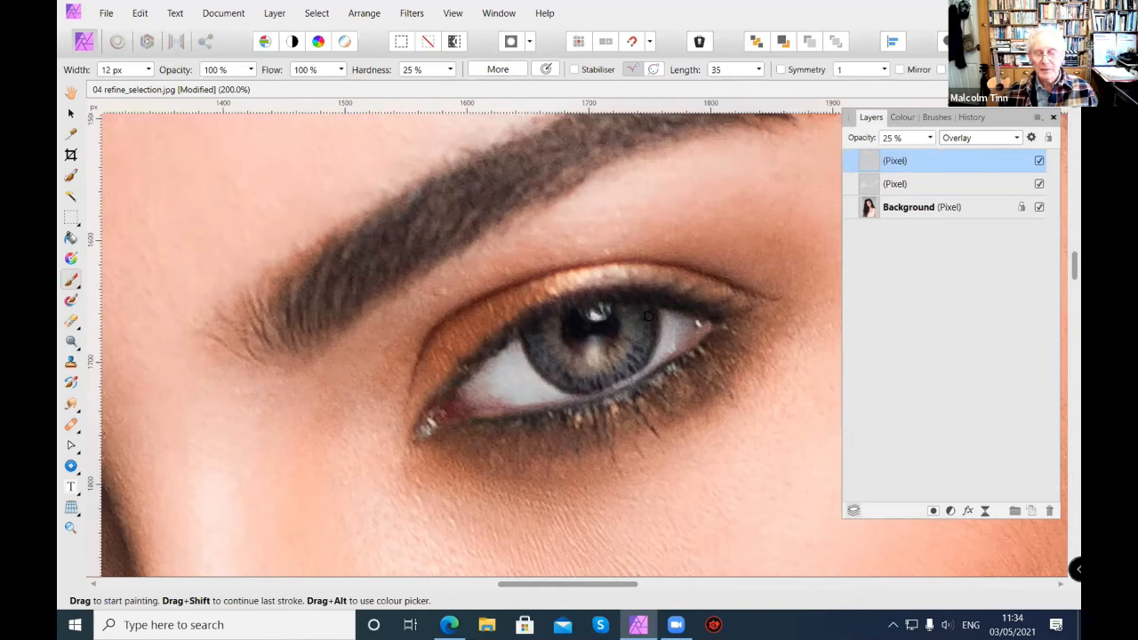
{"action": "mouse_move", "coordinate": [652, 313]}
{"action": "left_mouse_down"}
{"action": "mouse_move", "coordinate": [631, 370]}
{"action": "mouse_move", "coordinate": [596, 385]}
{"action": "mouse_move", "coordinate": [617, 373]}
{"action": "mouse_move", "coordinate": [555, 376]}
{"action": "mouse_move", "coordinate": [522, 332]}
{"action": "mouse_move", "coordinate": [528, 356]}
{"action": "mouse_move", "coordinate": [566, 386]}
{"action": "mouse_move", "coordinate": [607, 381]}
{"action": "mouse_move", "coordinate": [647, 343]}
{"action": "left_mouse_up"}
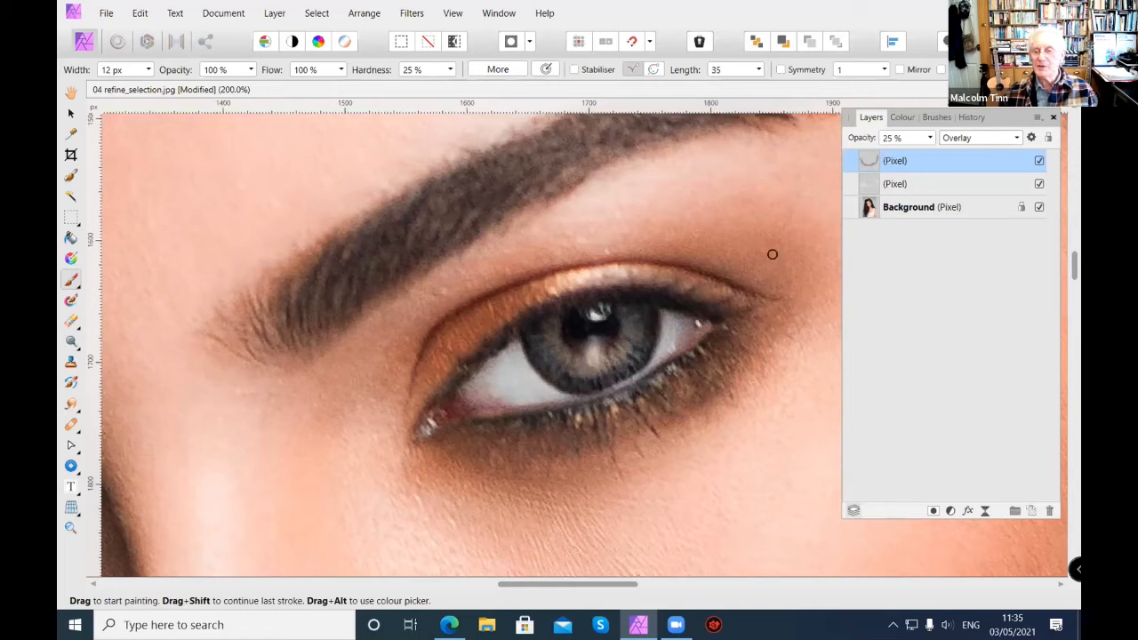
{"action": "left_click", "coordinate": [929, 139]}
{"action": "mouse_move", "coordinate": [930, 155]}
{"action": "left_mouse_down"}
{"action": "mouse_move", "coordinate": [986, 156]}
{"action": "mouse_move", "coordinate": [931, 156]}
{"action": "mouse_move", "coordinate": [940, 153]}
{"action": "left_mouse_up"}
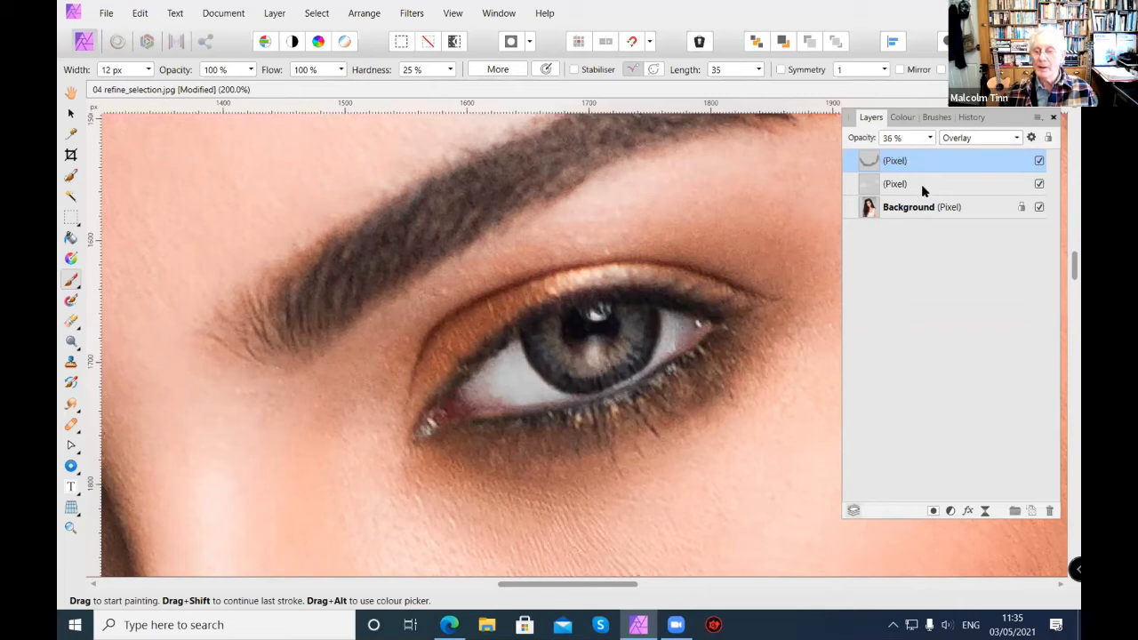
Raise the opacity of the white-painted Overlay layer to 35%
{"action": "left_click", "coordinate": [921, 185]}
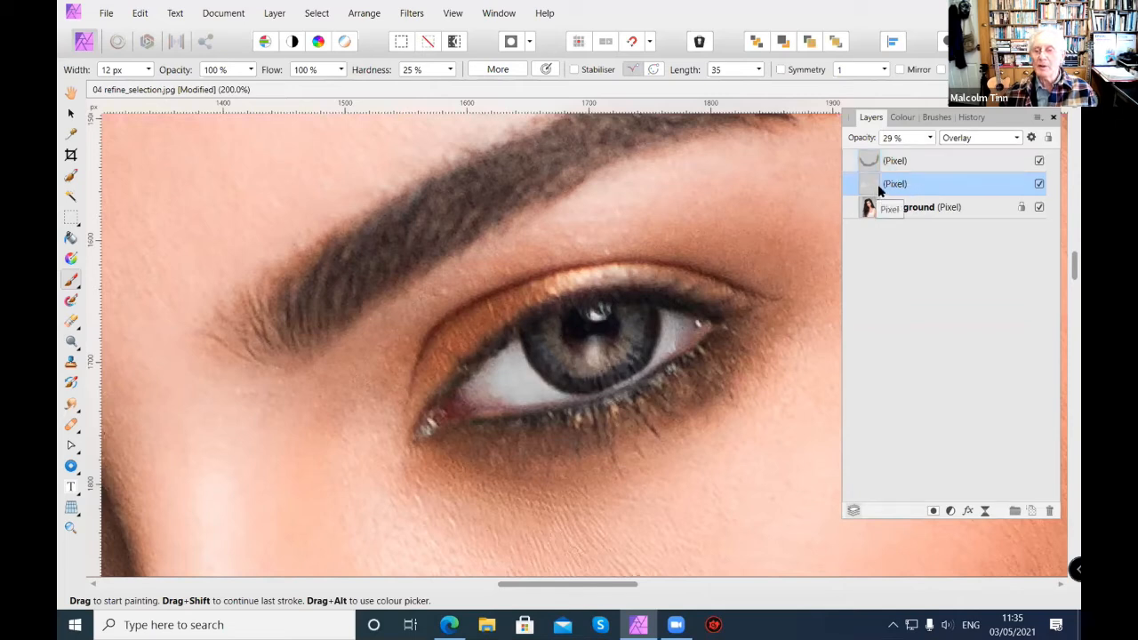
{"action": "left_click", "coordinate": [929, 139]}
{"action": "mouse_move", "coordinate": [930, 147]}
{"action": "left_mouse_down"}
{"action": "mouse_move", "coordinate": [959, 147]}
{"action": "mouse_move", "coordinate": [944, 152]}
{"action": "left_mouse_up"}
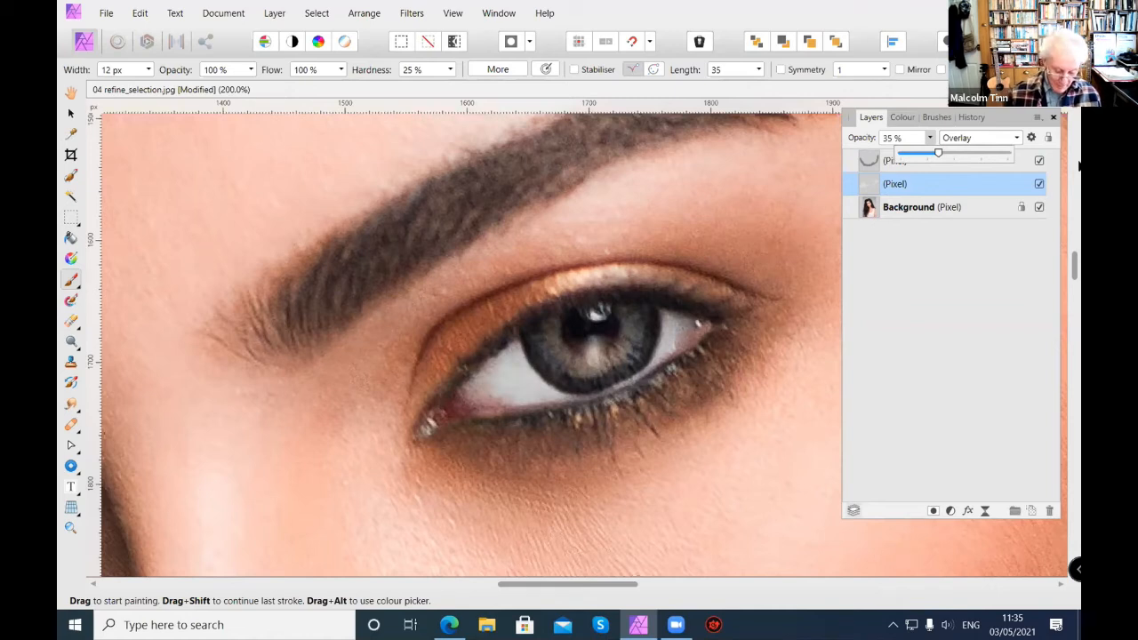
Group the two Overlay pixel layers and toggle the group's visibility off and on with the whole portrait in view
{"action": "key", "text": "ctrl+0"}
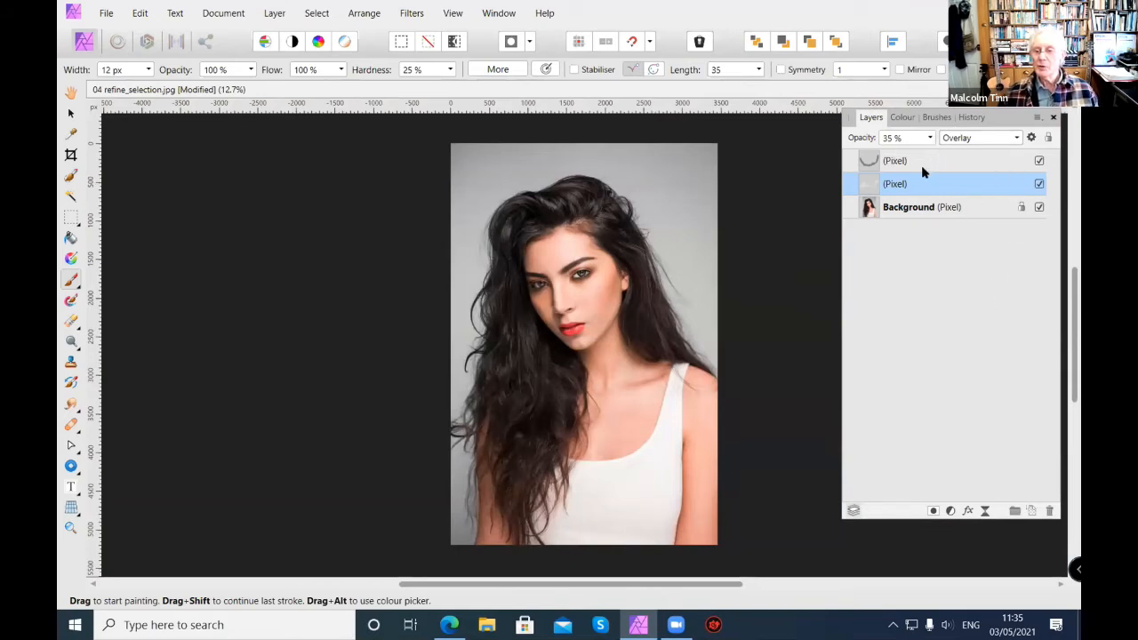
{"action": "left_click", "coordinate": [931, 160]}
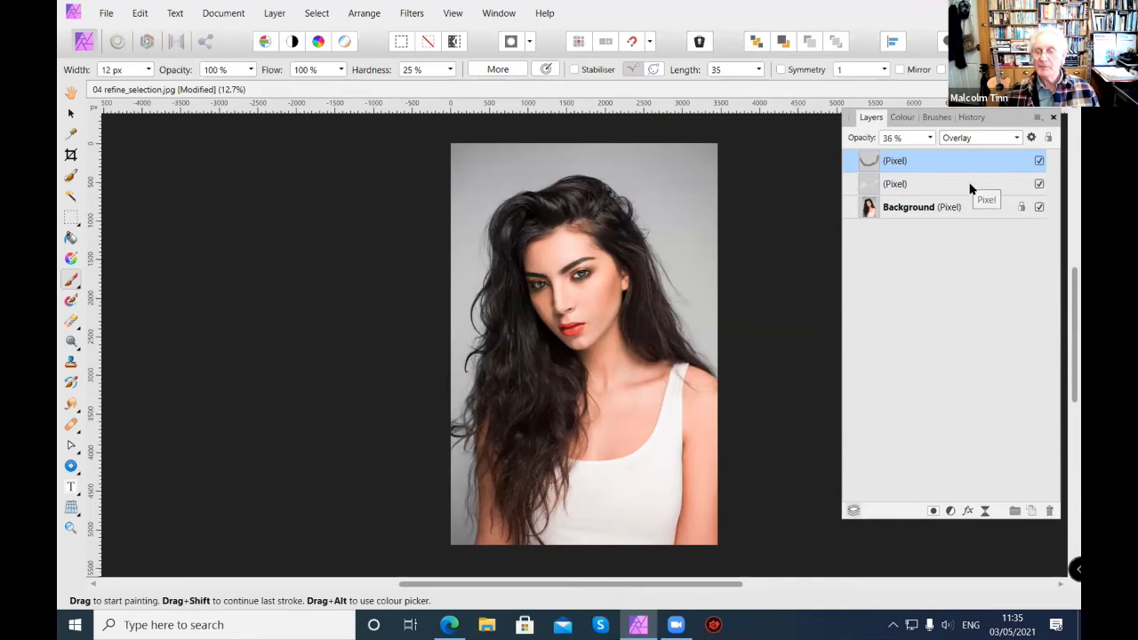
{"action": "left_click", "coordinate": [967, 182], "text": "shift"}
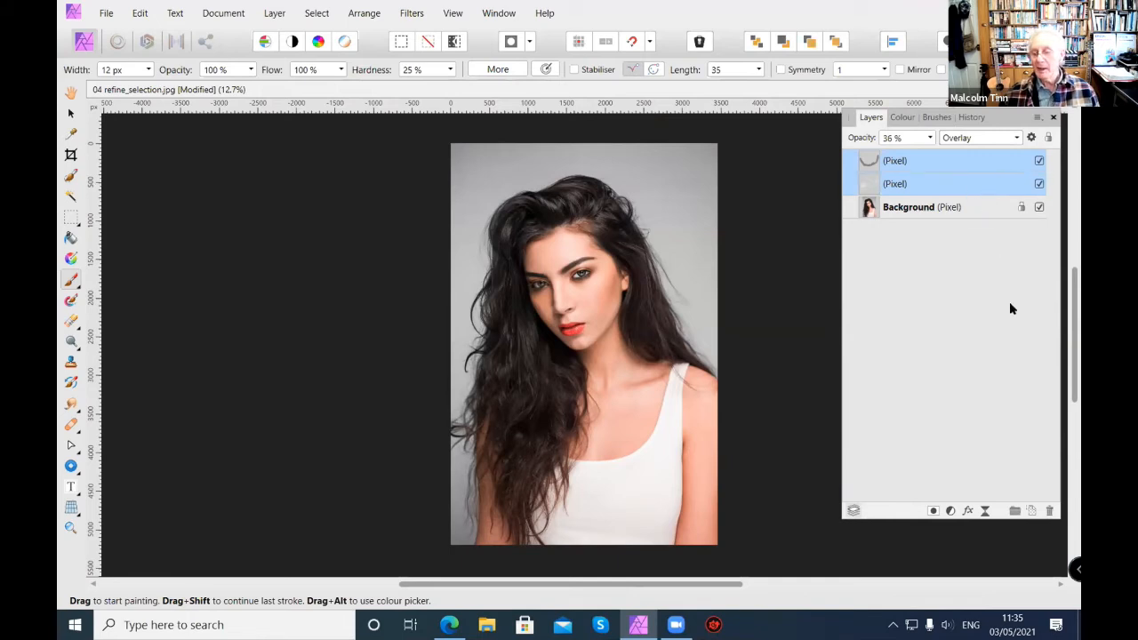
{"action": "left_click", "coordinate": [1013, 511]}
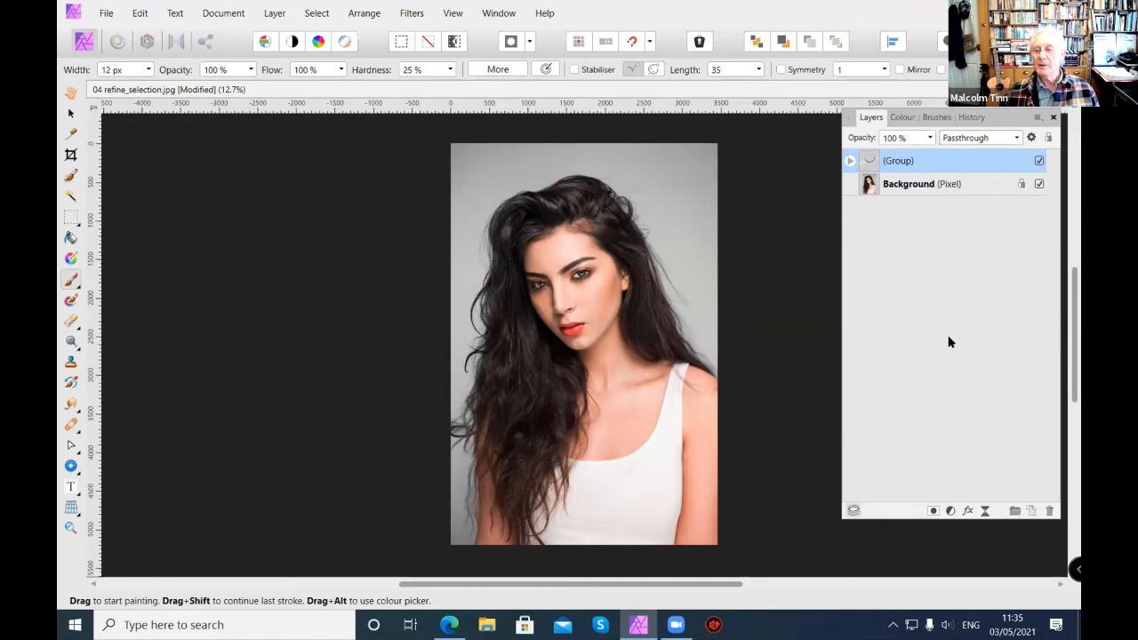
{"action": "left_click", "coordinate": [1036, 164]}
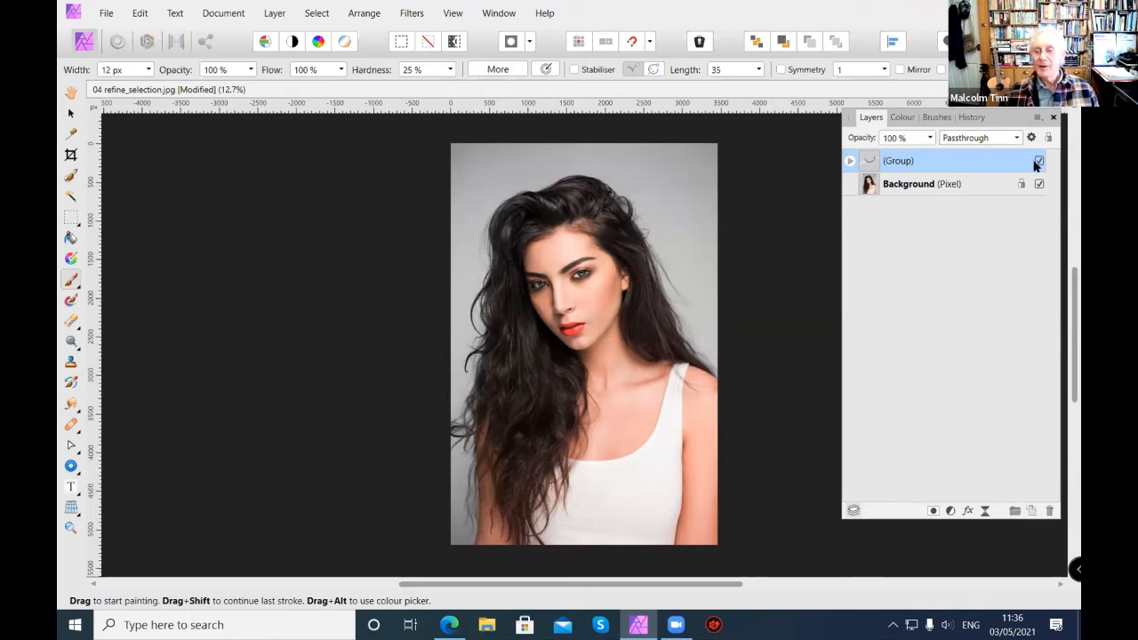
{"action": "left_click", "coordinate": [1038, 162]}
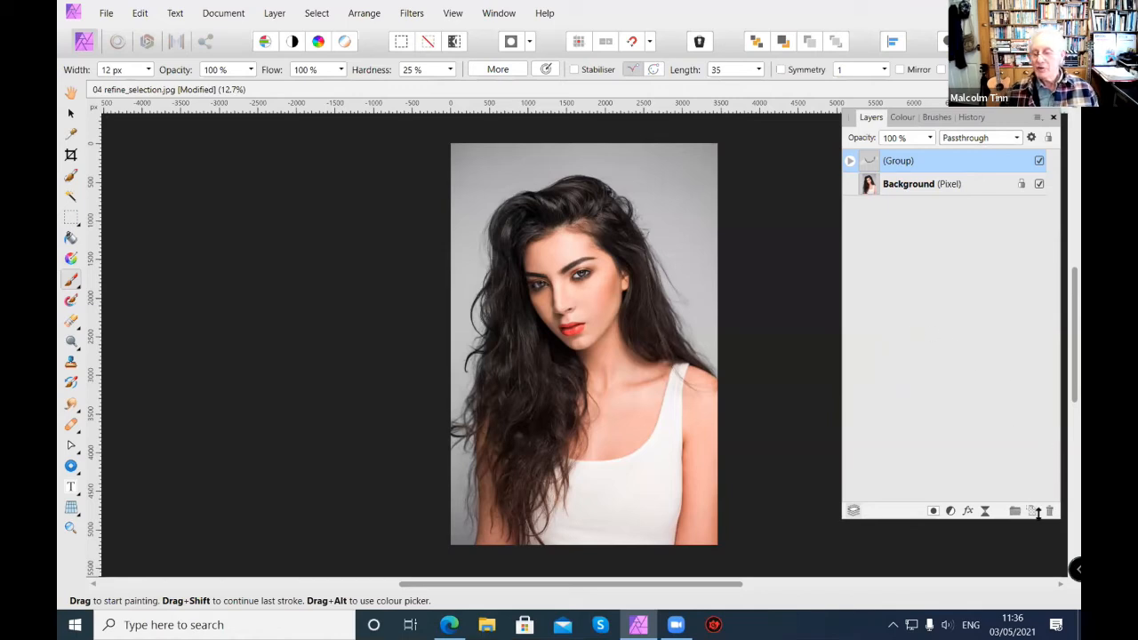
Expand the group, revert the document history to the state before the two Overlay layers were grouped, and return to the layer list
{"action": "left_click", "coordinate": [849, 162]}
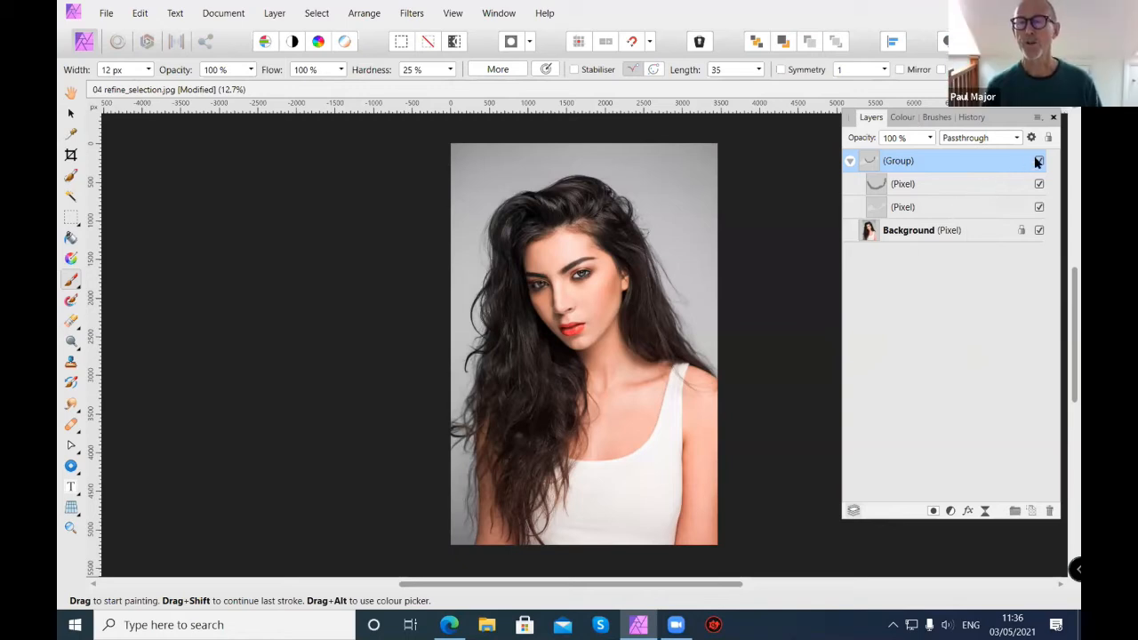
{"action": "left_click", "coordinate": [976, 120]}
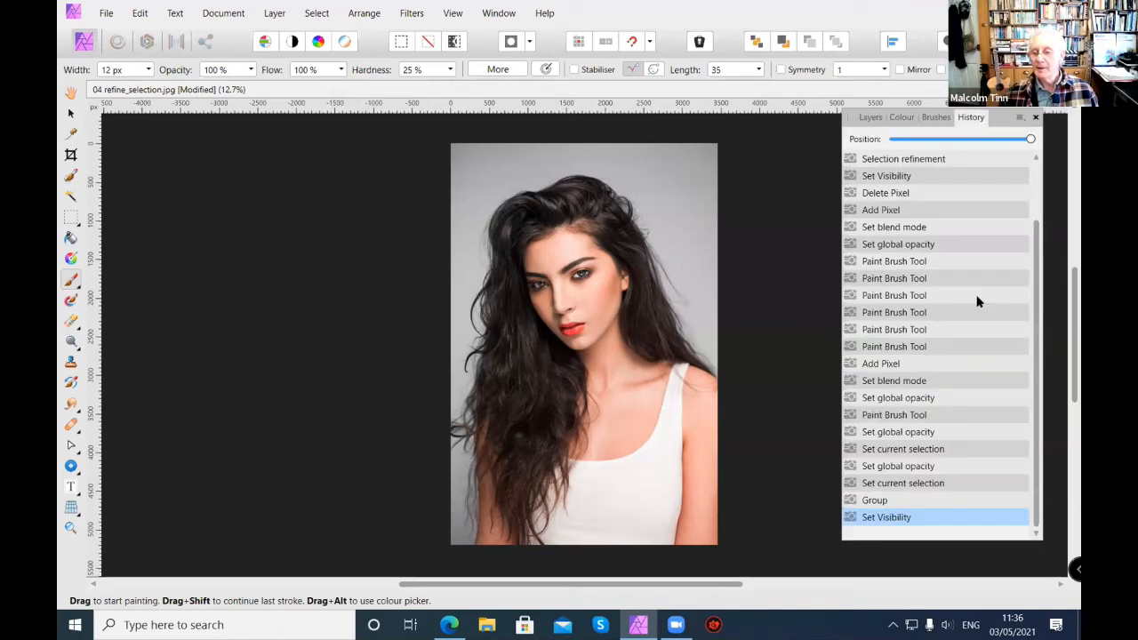
{"action": "left_click", "coordinate": [933, 483]}
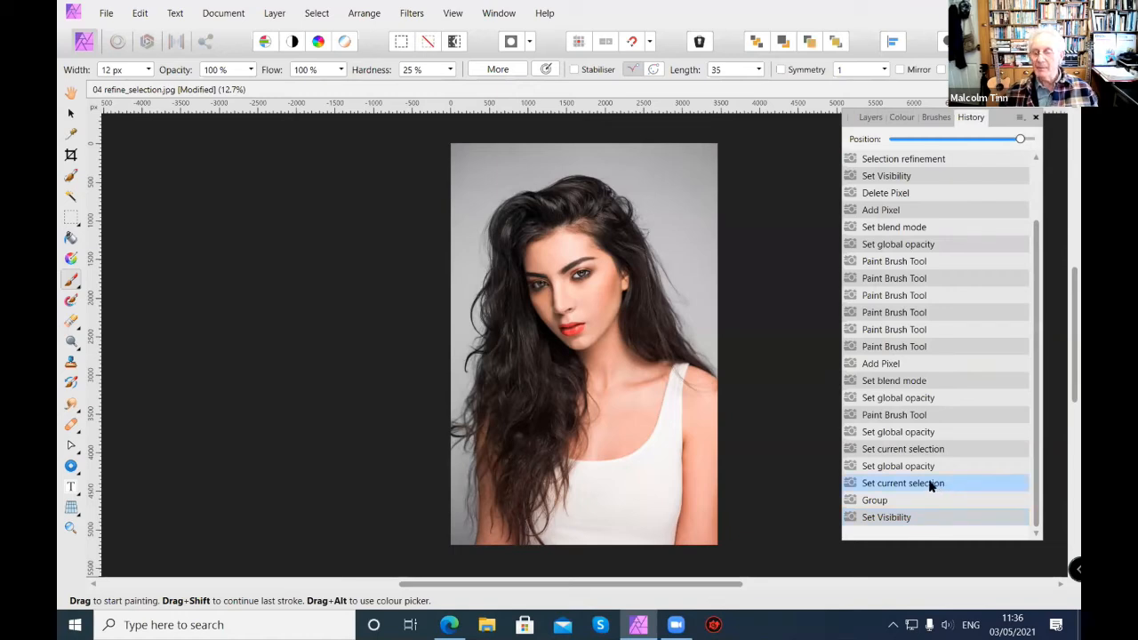
{"action": "left_click", "coordinate": [870, 119]}
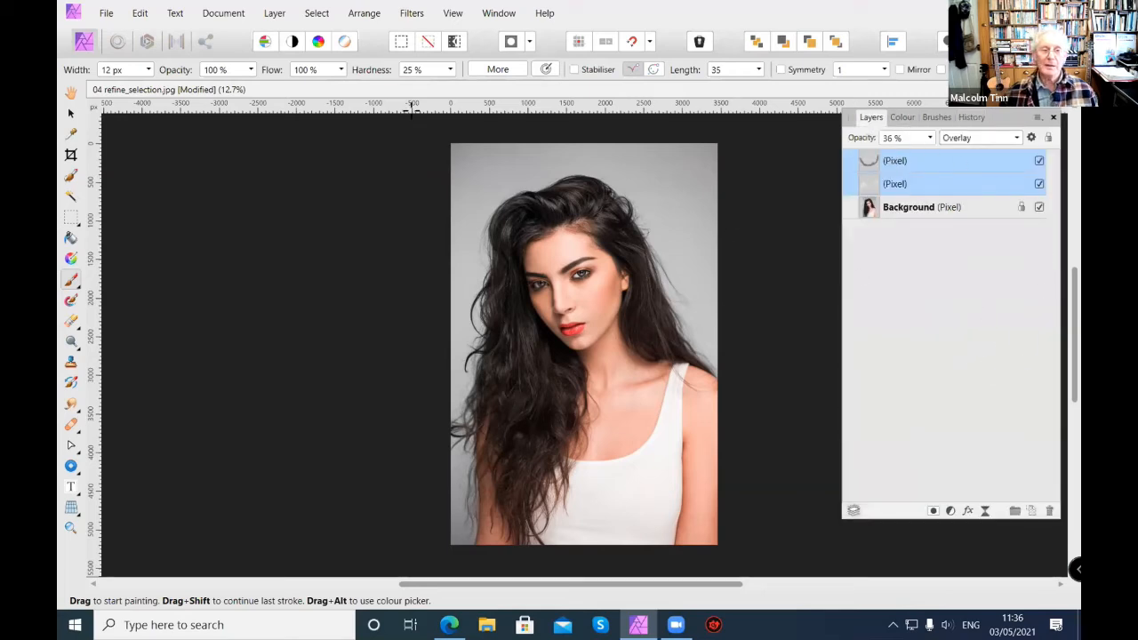
Clear the layer selection, reselect both Overlay pixel layers above the Background and group them
{"action": "left_click", "coordinate": [273, 14]}
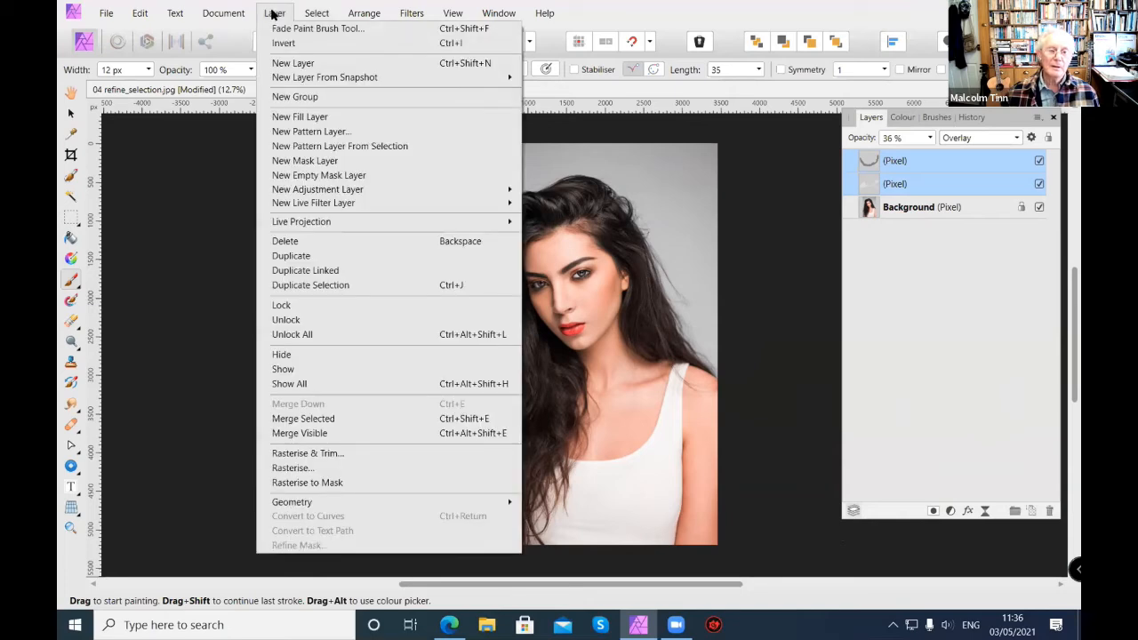
{"action": "left_click", "coordinate": [311, 13]}
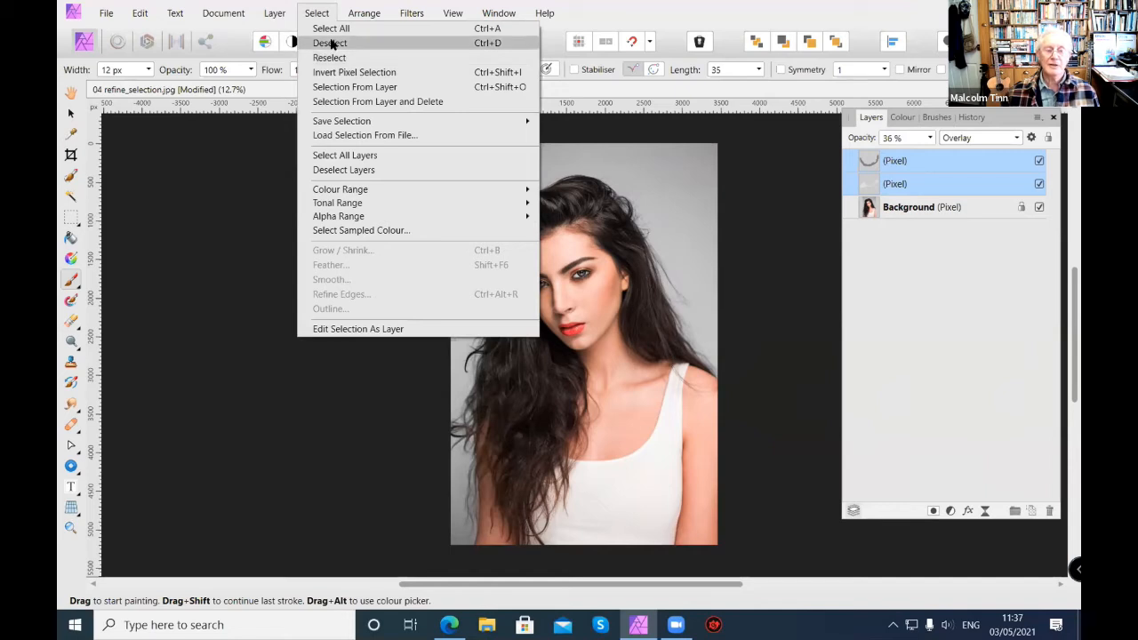
{"action": "left_click", "coordinate": [345, 169]}
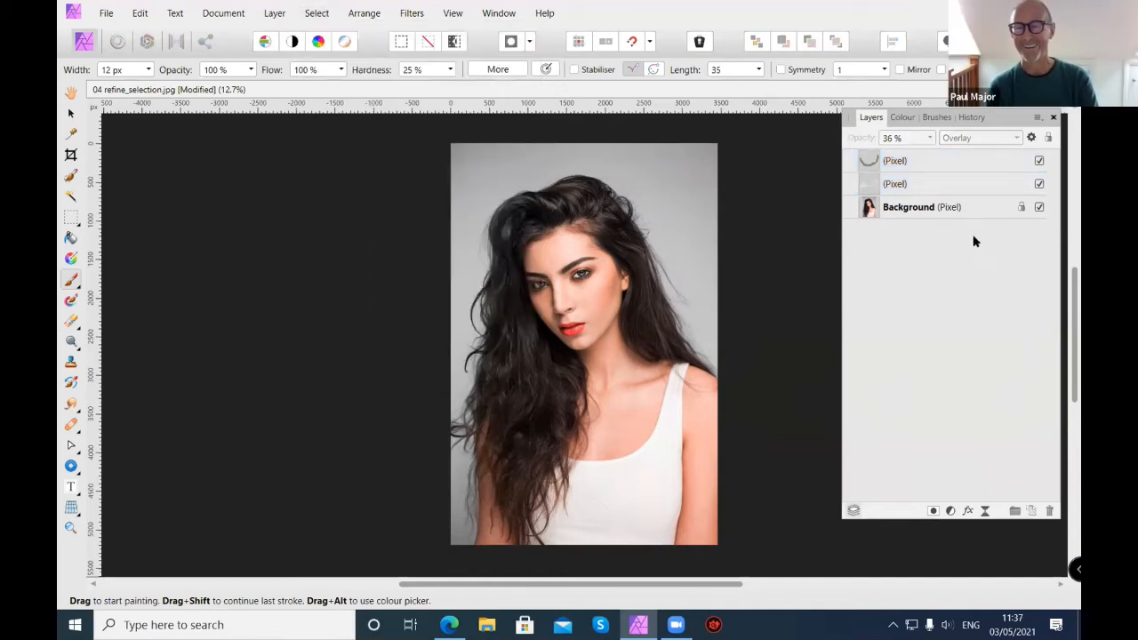
{"action": "left_click", "coordinate": [955, 164]}
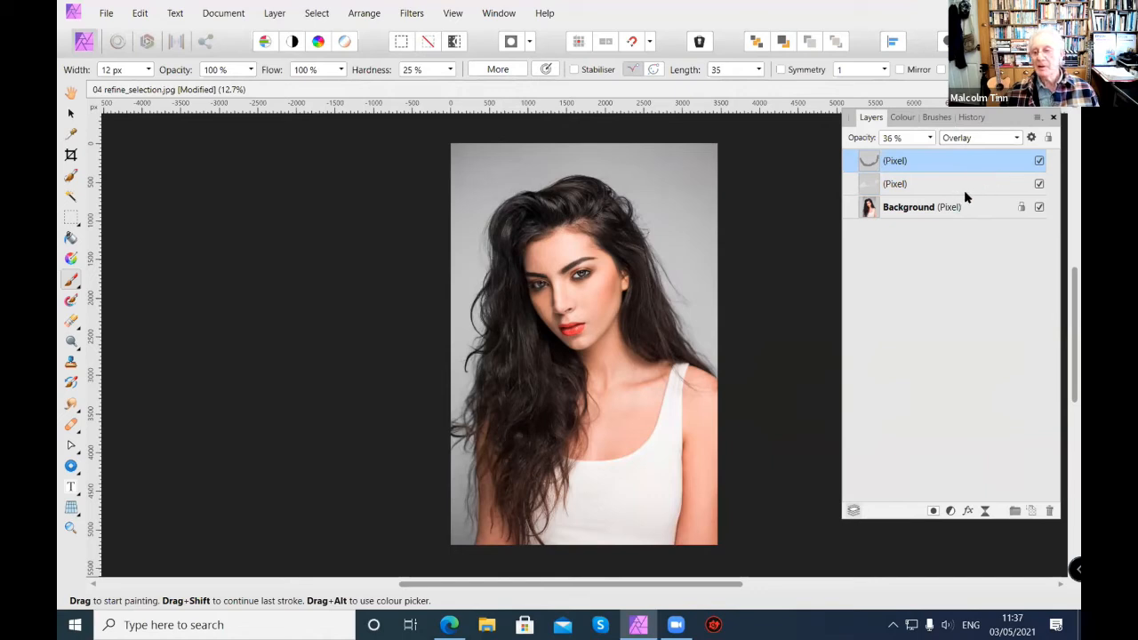
{"action": "left_click", "coordinate": [963, 184], "text": "shift"}
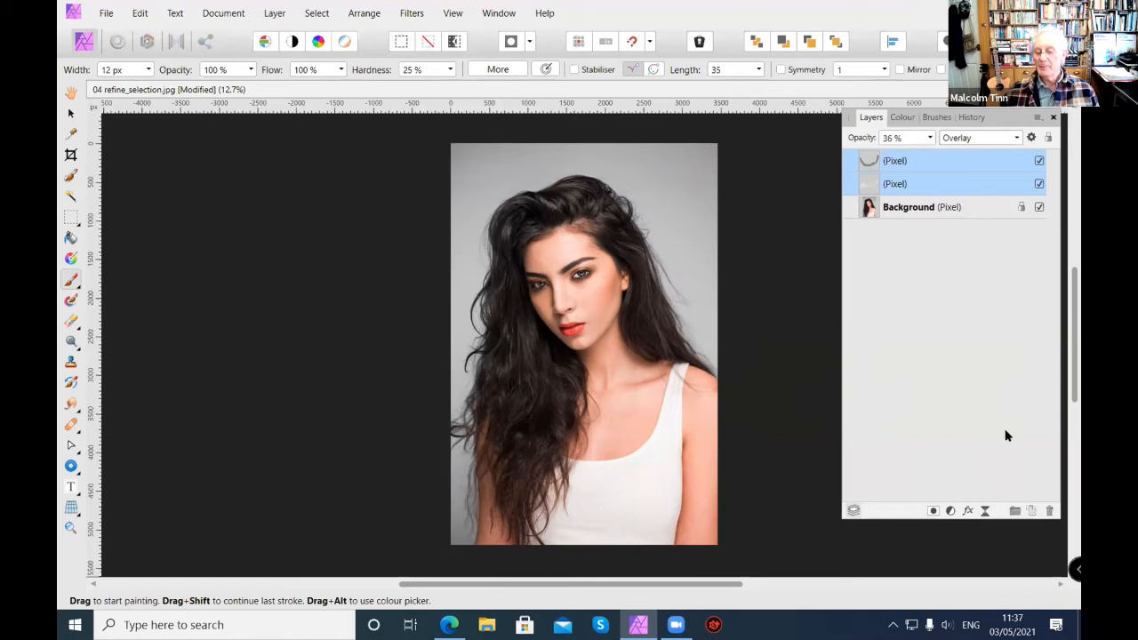
{"action": "left_click", "coordinate": [1014, 510]}
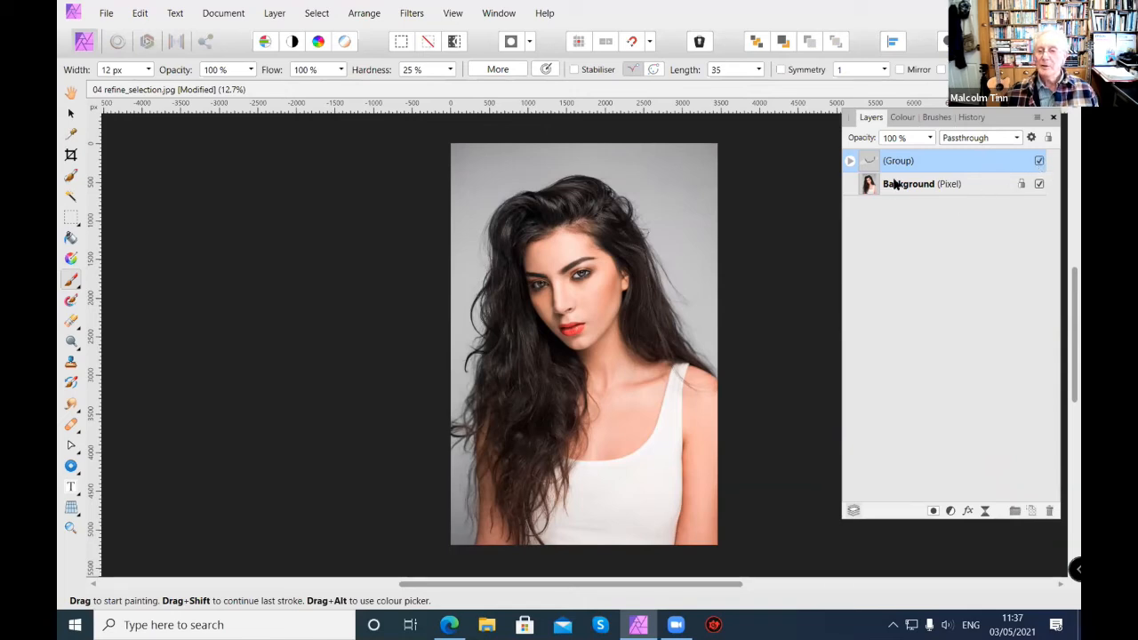
Expand the group, zoom to the white-painted pixel layer and raise its opacity to 66%
{"action": "left_click", "coordinate": [849, 164]}
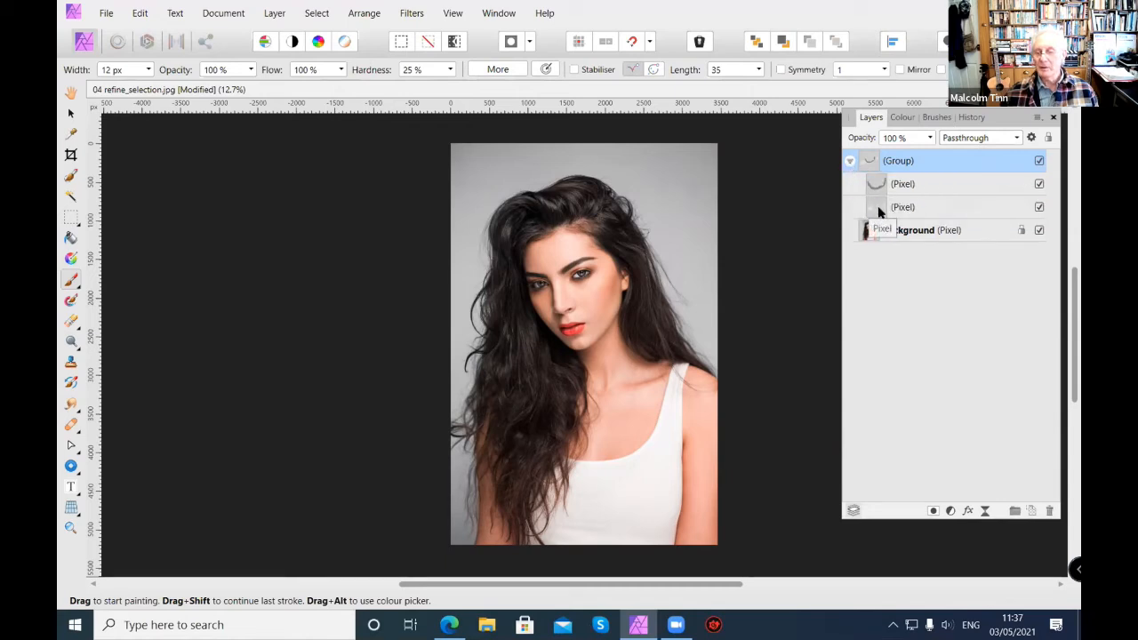
{"action": "left_click", "coordinate": [871, 207]}
{"action": "key", "text": "ctrl+alt+0"}
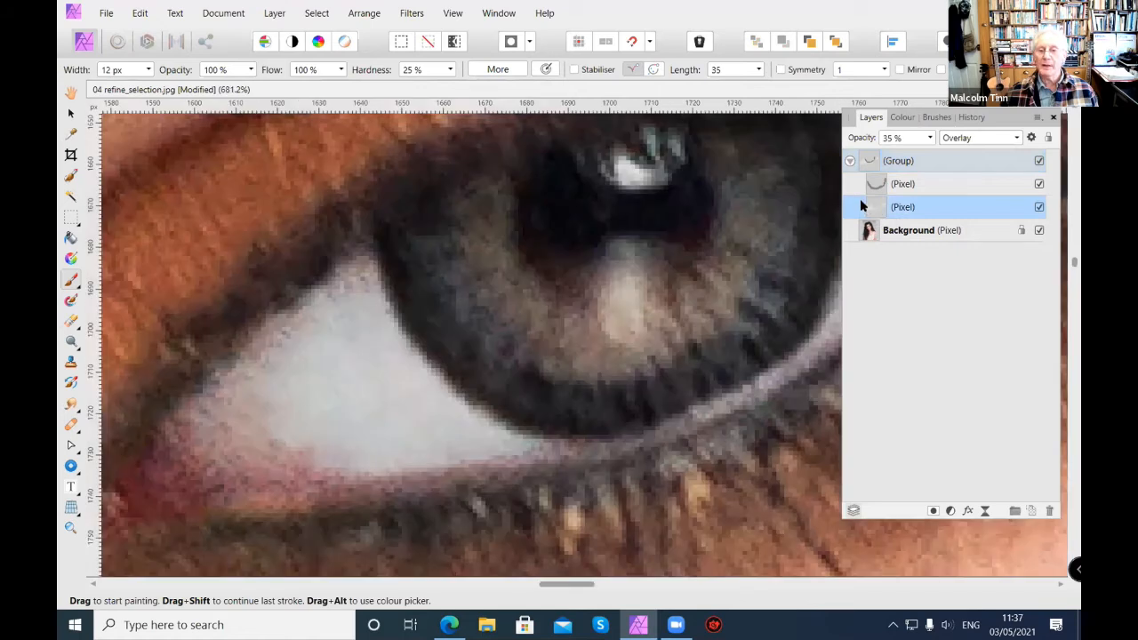
{"action": "left_click", "coordinate": [929, 139]}
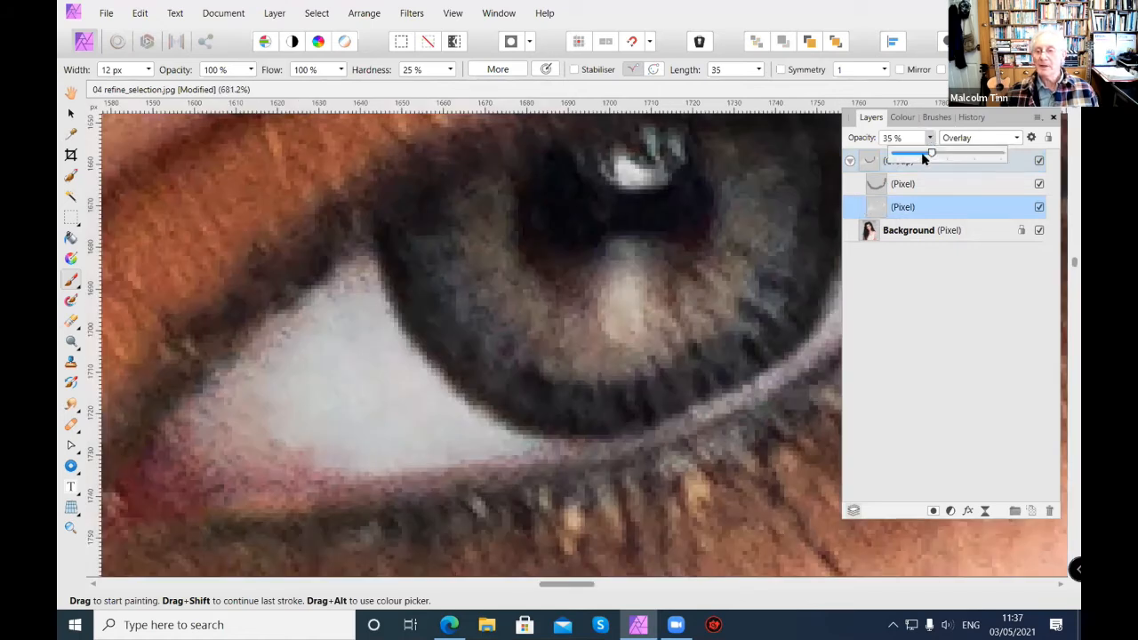
{"action": "left_click_drag", "start_coordinate": [931, 153], "coordinate": [963, 159]}
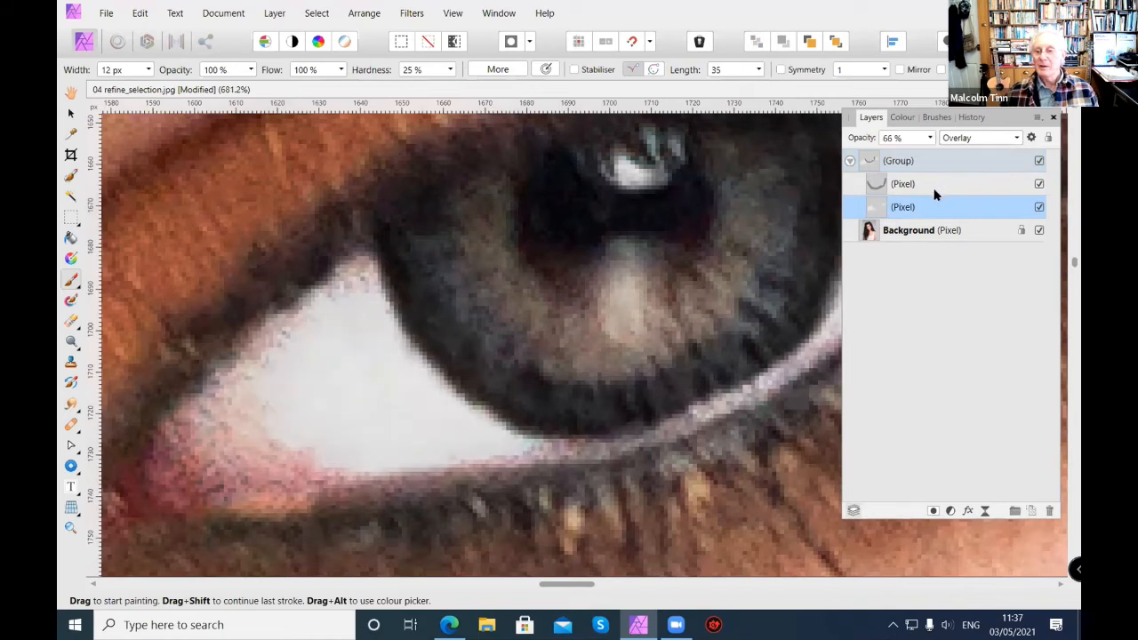
Raise the opacity of the black-painted iris rim layer to 61%
{"action": "left_click", "coordinate": [934, 187]}
{"action": "left_click", "coordinate": [931, 140]}
{"action": "left_click_drag", "start_coordinate": [931, 152], "coordinate": [957, 149]}
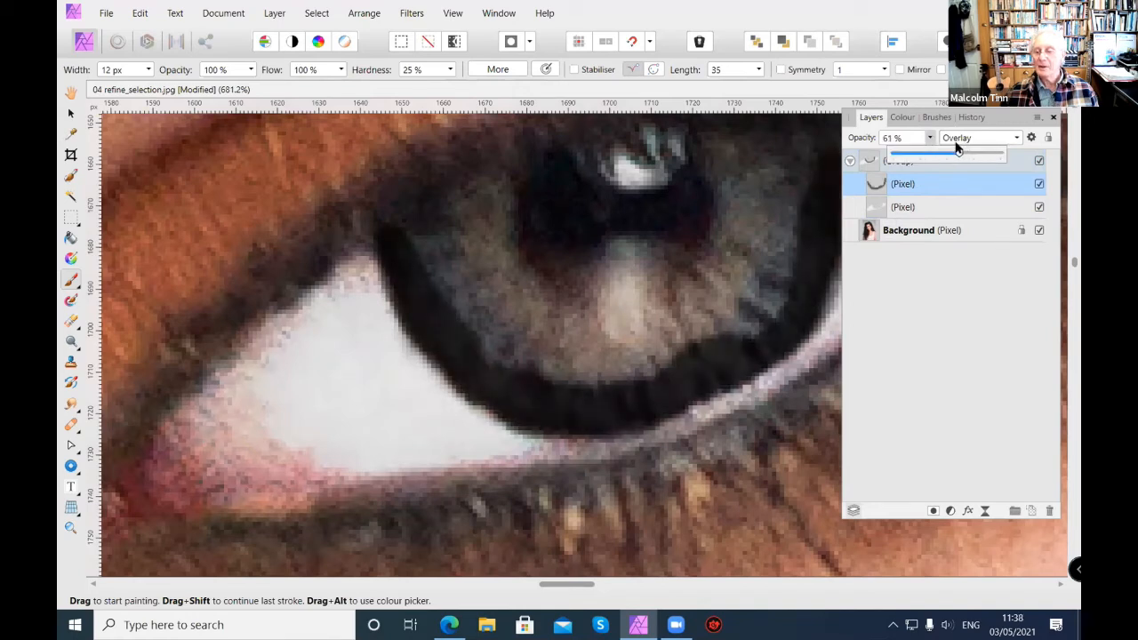
Select the group and toggle its visibility to compare the stronger eye retouching across the whole portrait
{"action": "left_click", "coordinate": [956, 361]}
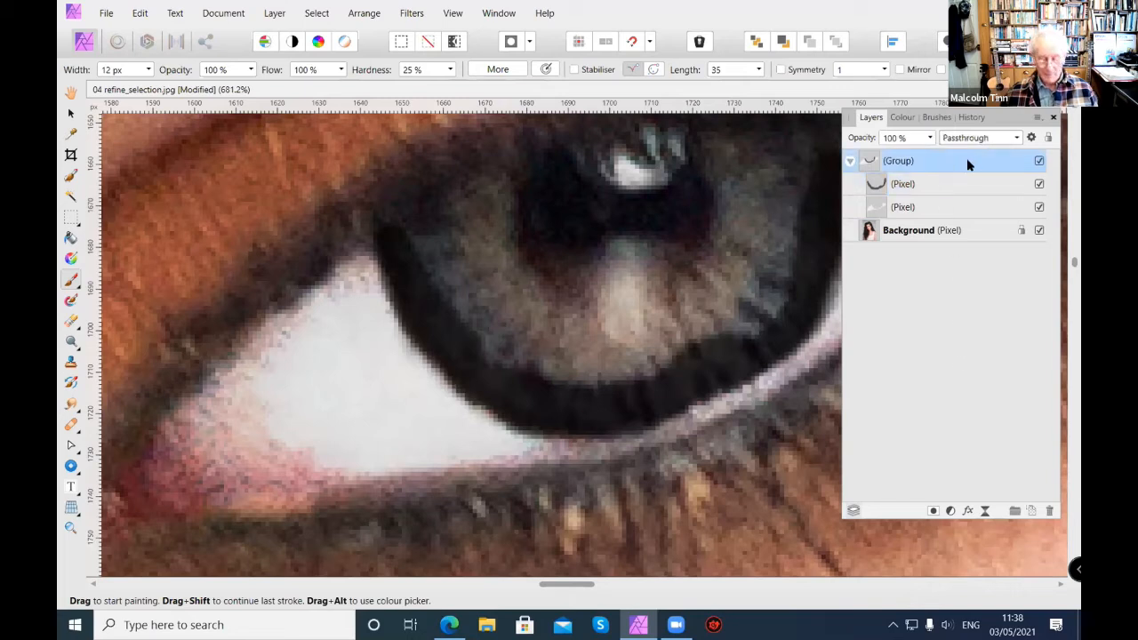
{"action": "key", "text": "ctrl+0"}
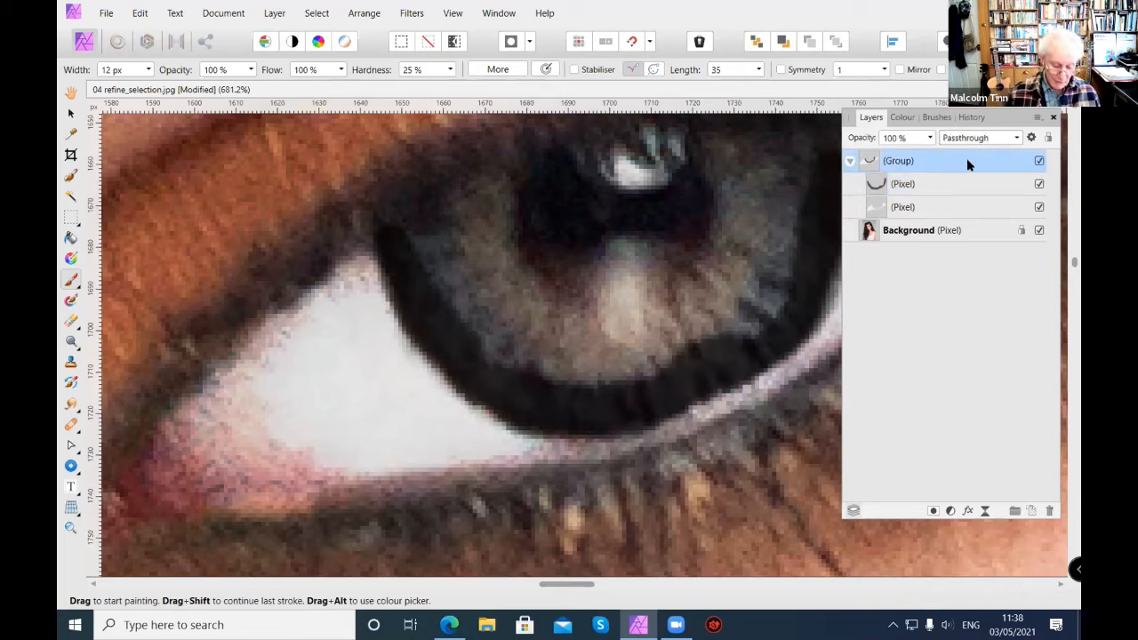
{"action": "left_click", "coordinate": [1037, 161]}
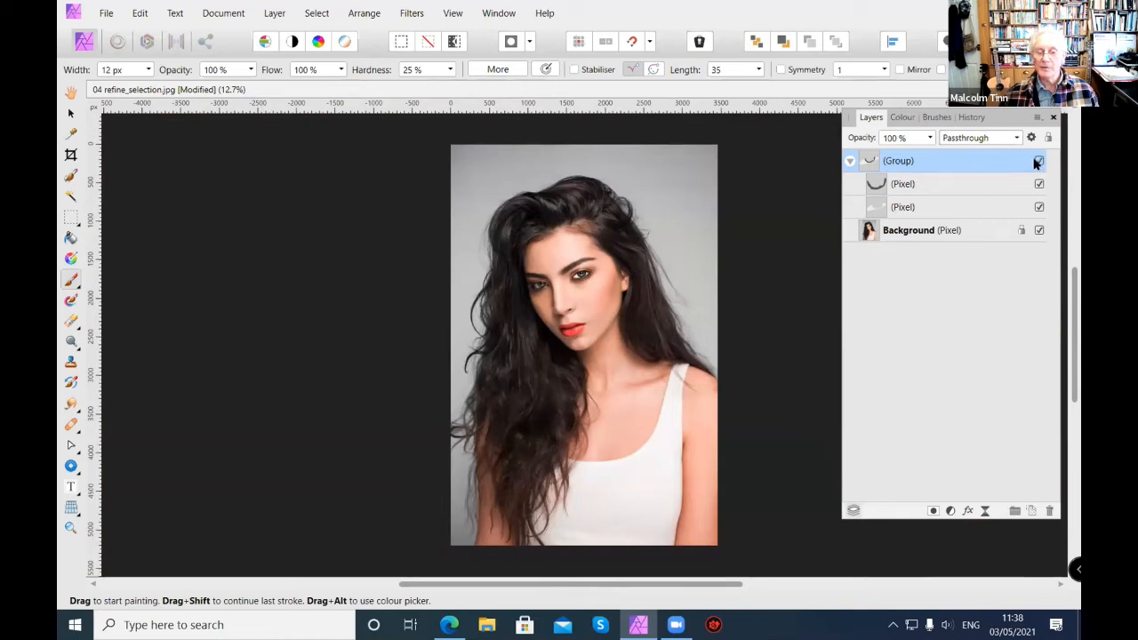
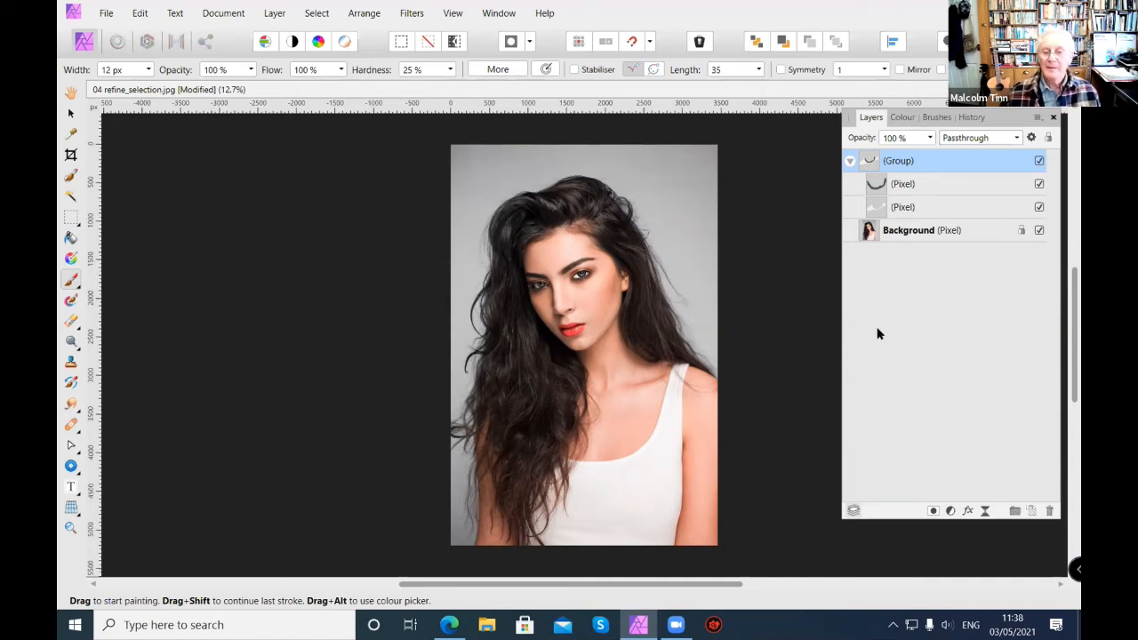
Undo the last change and close 04 refine_selection.jpg without saving
{"action": "key", "text": "ctrl+z"}
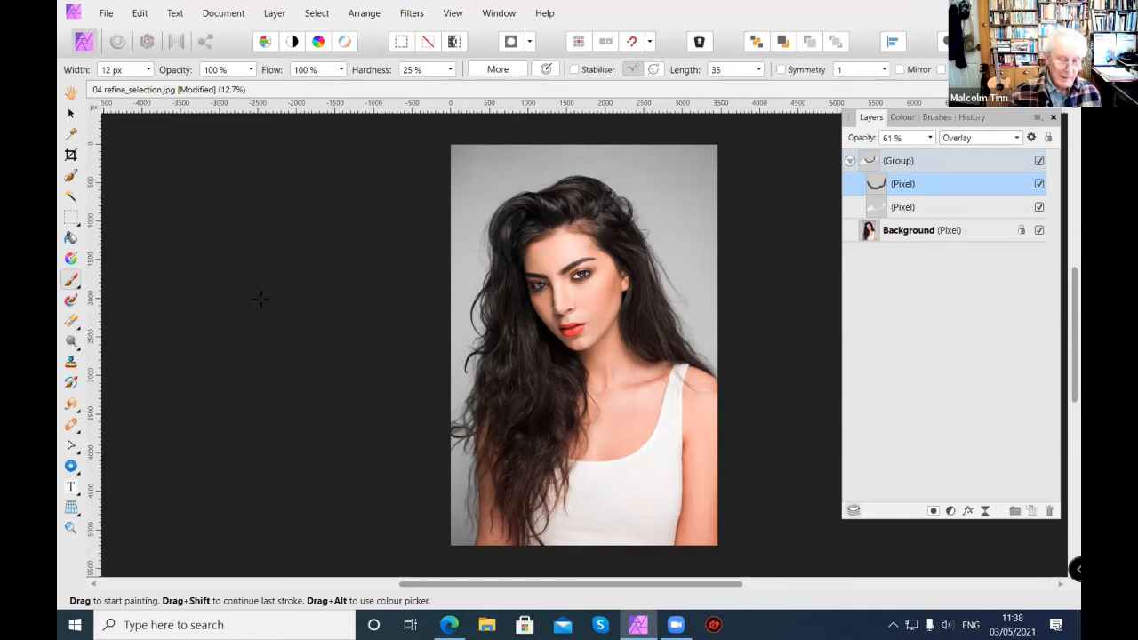
{"action": "key", "text": "ctrl+w"}
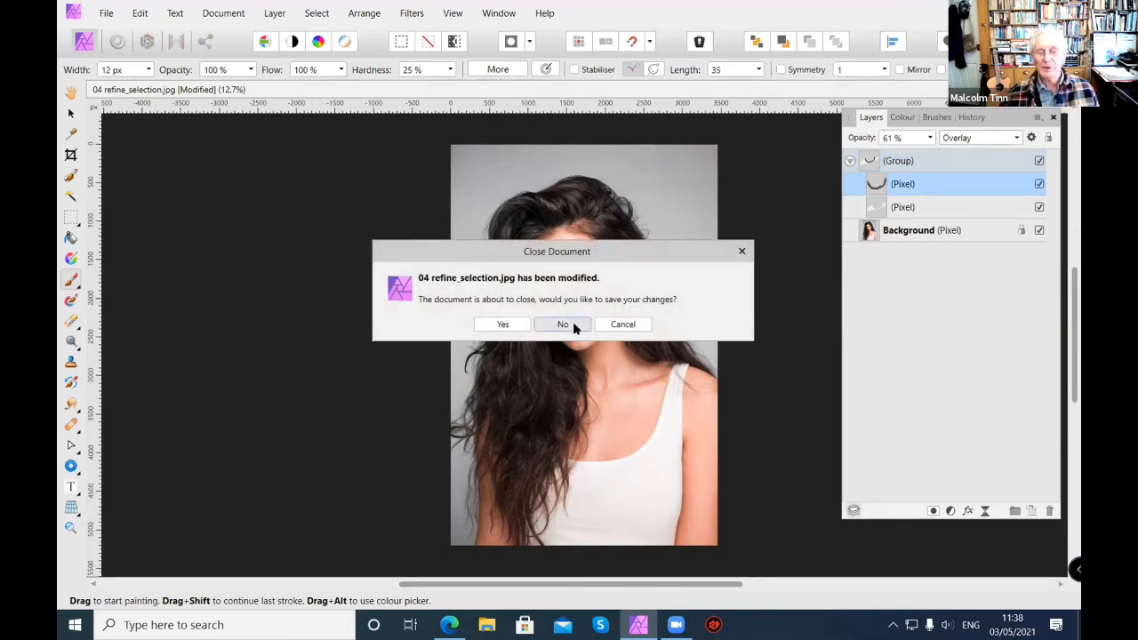
{"action": "left_click", "coordinate": [579, 326]}
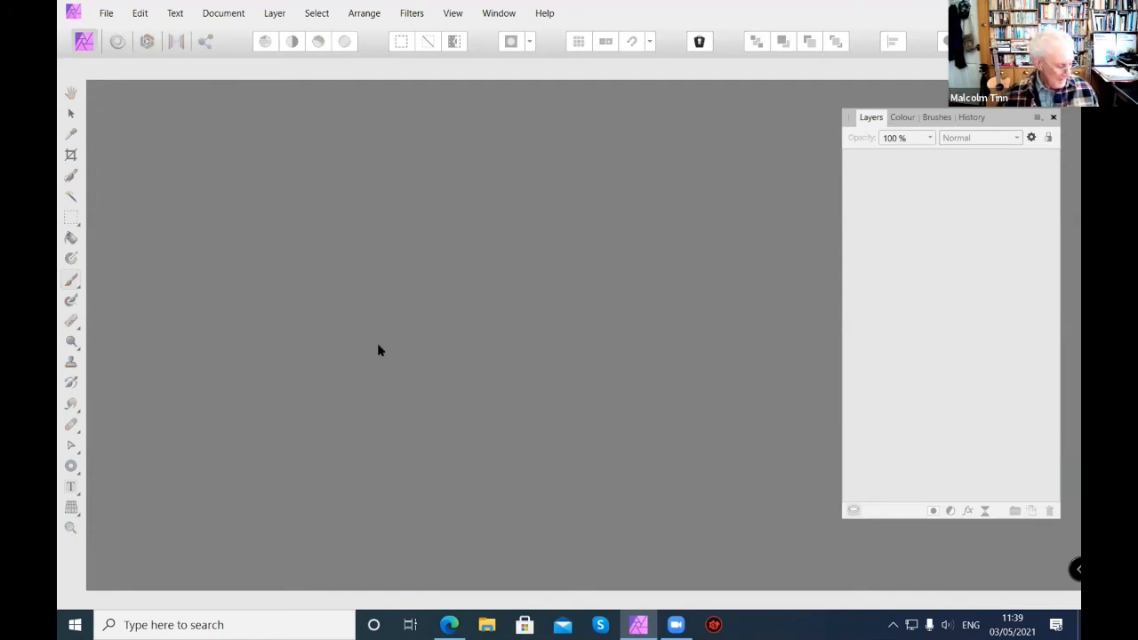
Open 05 masking_addlayermask from the 03 Lesson 03 folder and view the landscape briefly with the interface hidden
{"action": "left_click", "coordinate": [106, 15]}
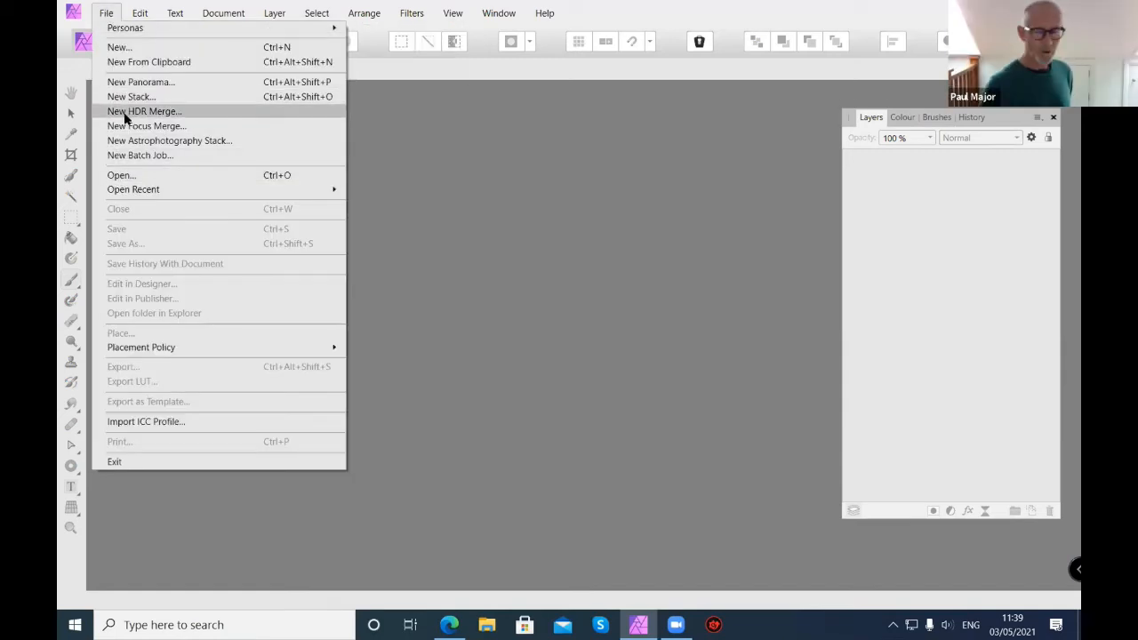
{"action": "mouse_move", "coordinate": [148, 187]}
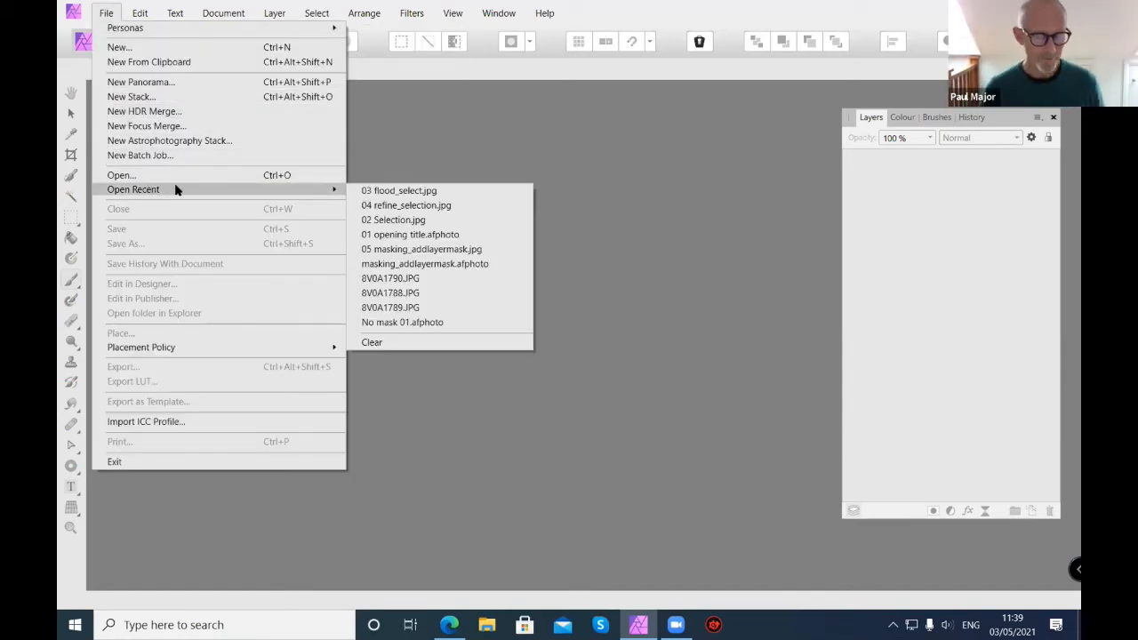
{"action": "left_click", "coordinate": [163, 174]}
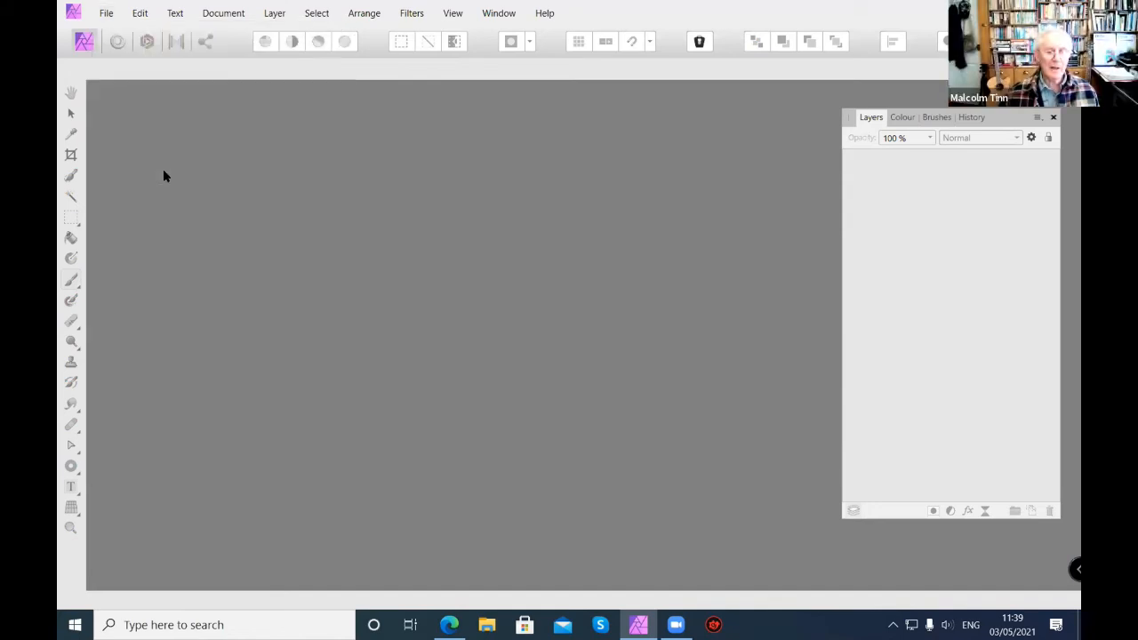
{"action": "left_click", "coordinate": [343, 255]}
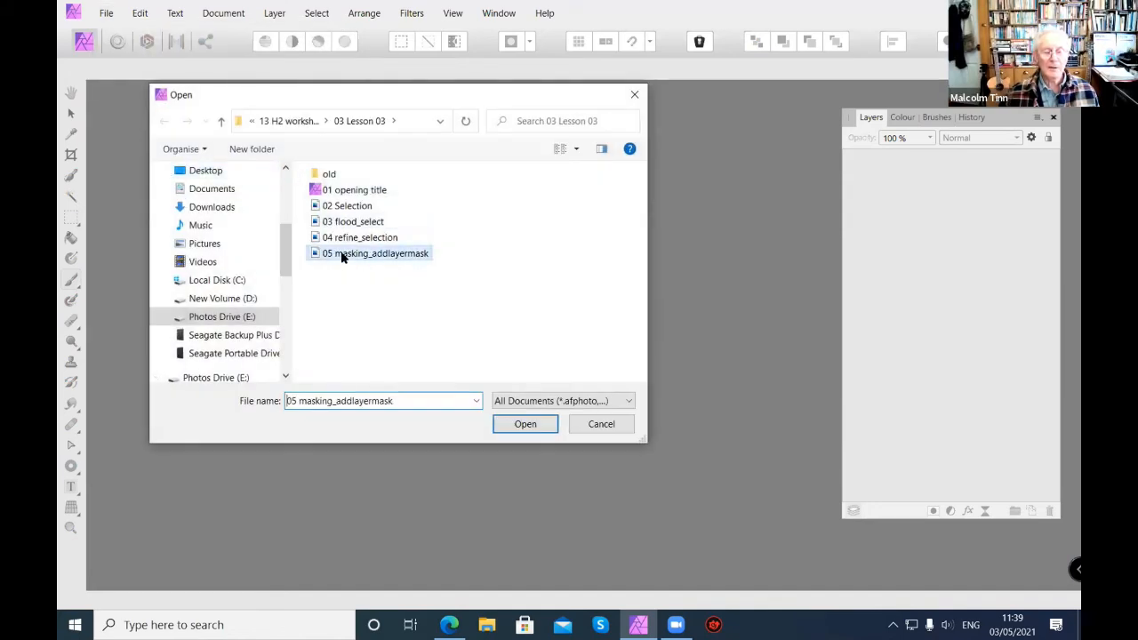
{"action": "left_click", "coordinate": [525, 424]}
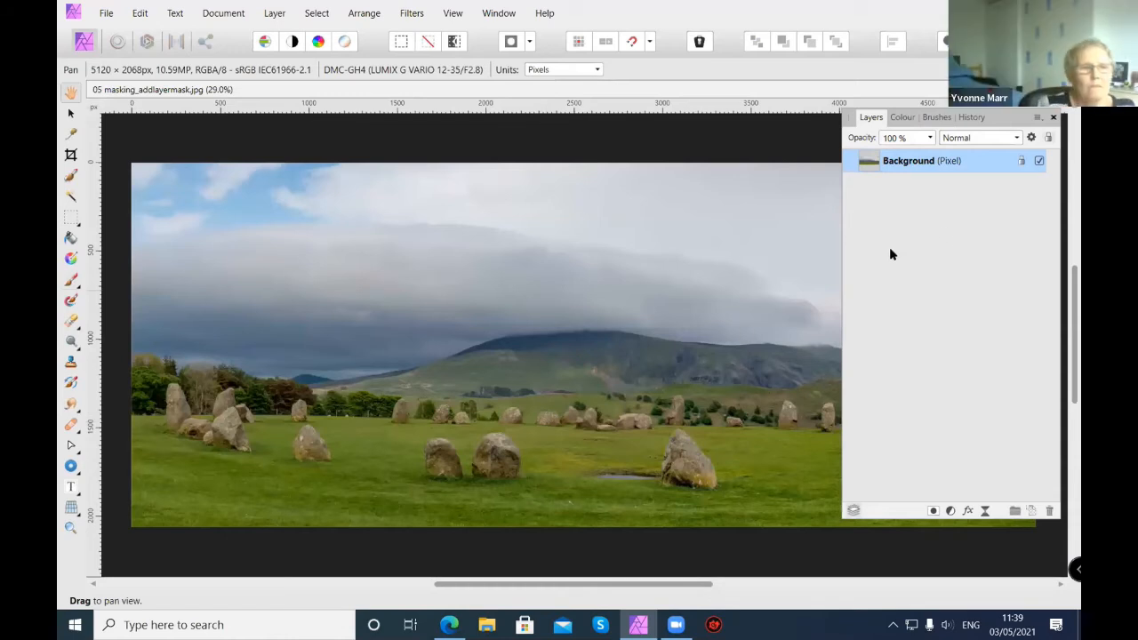
{"action": "key", "text": "Tab"}
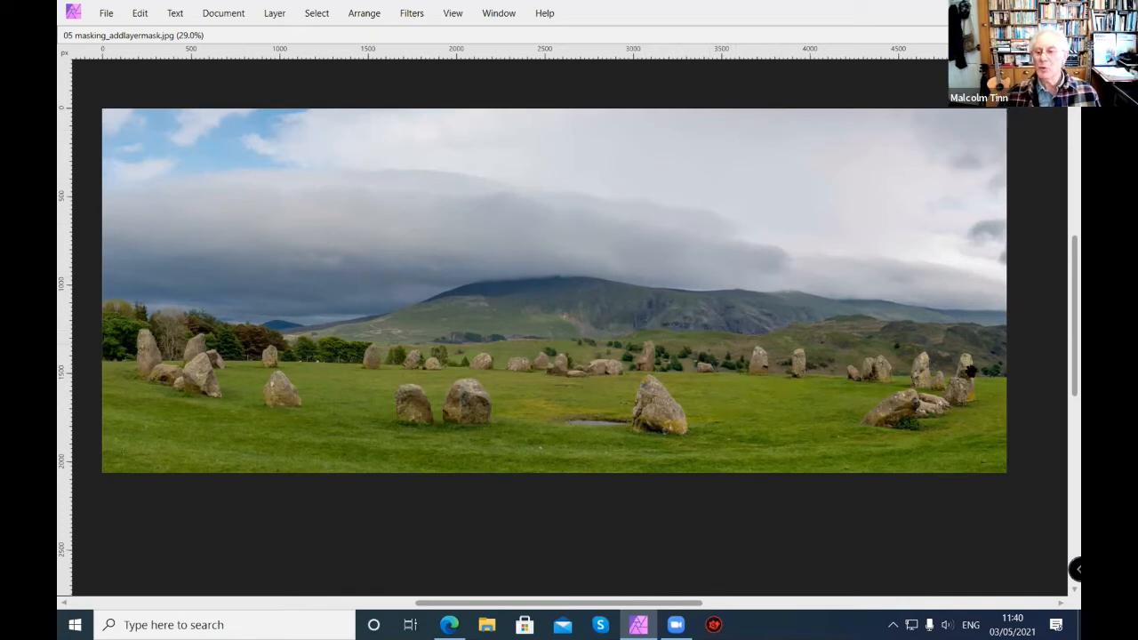
{"action": "key", "text": "Tab"}
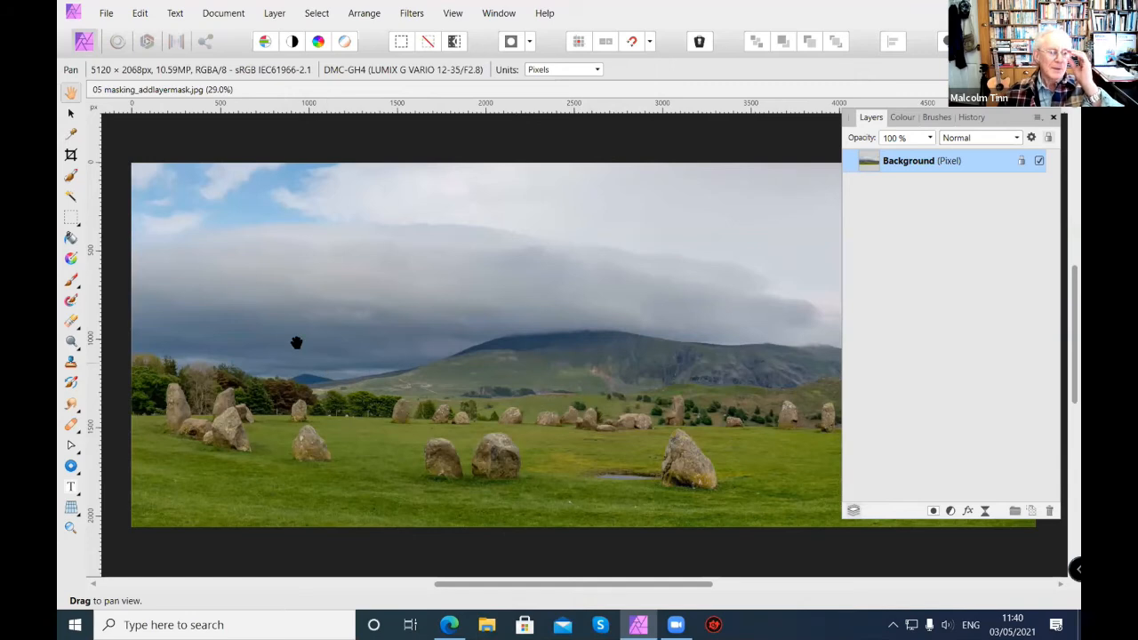
Draw a rectangular marquee selection around the small stone and the trees behind it, between the two stone clusters in the foreground
{"action": "left_click", "coordinate": [73, 221]}
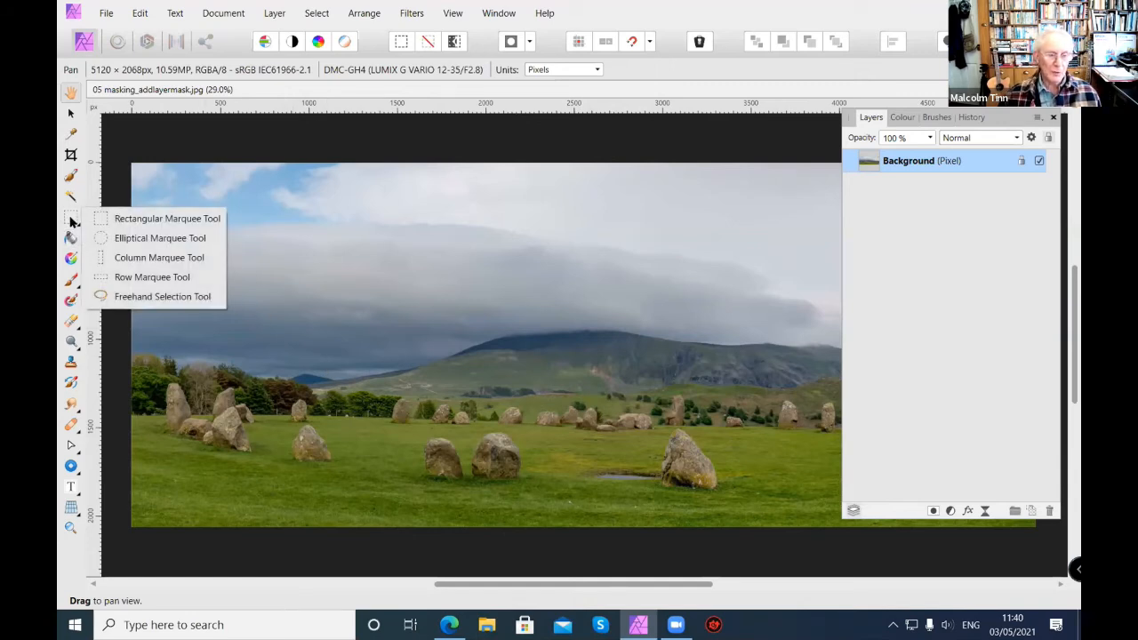
{"action": "left_click", "coordinate": [140, 221]}
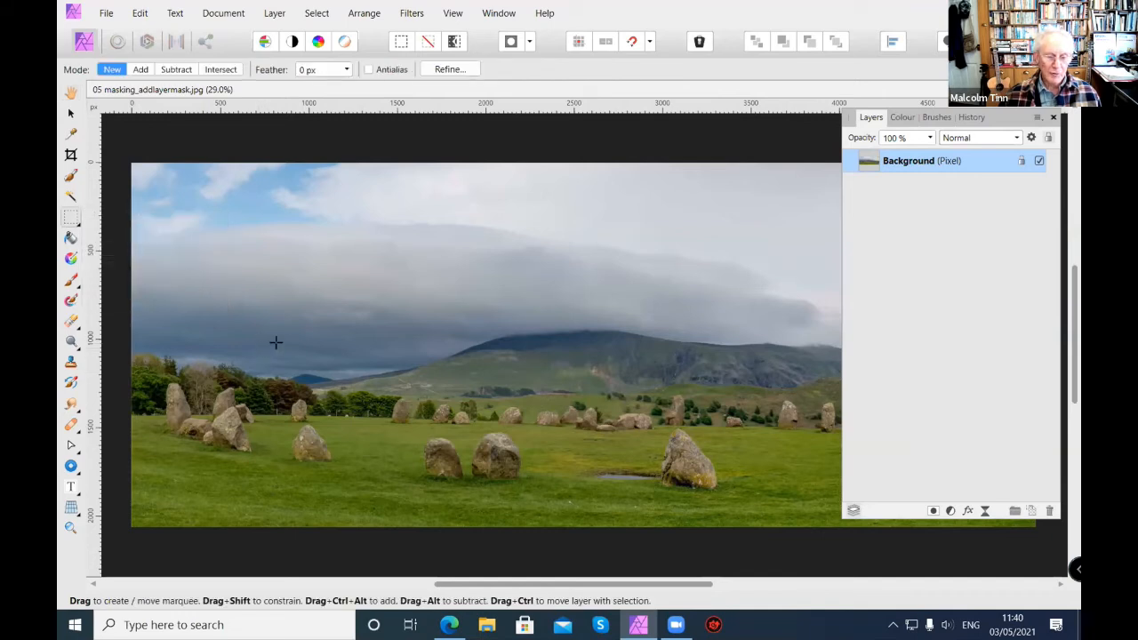
{"action": "left_click_drag", "start_coordinate": [408, 465], "coordinate": [396, 505]}
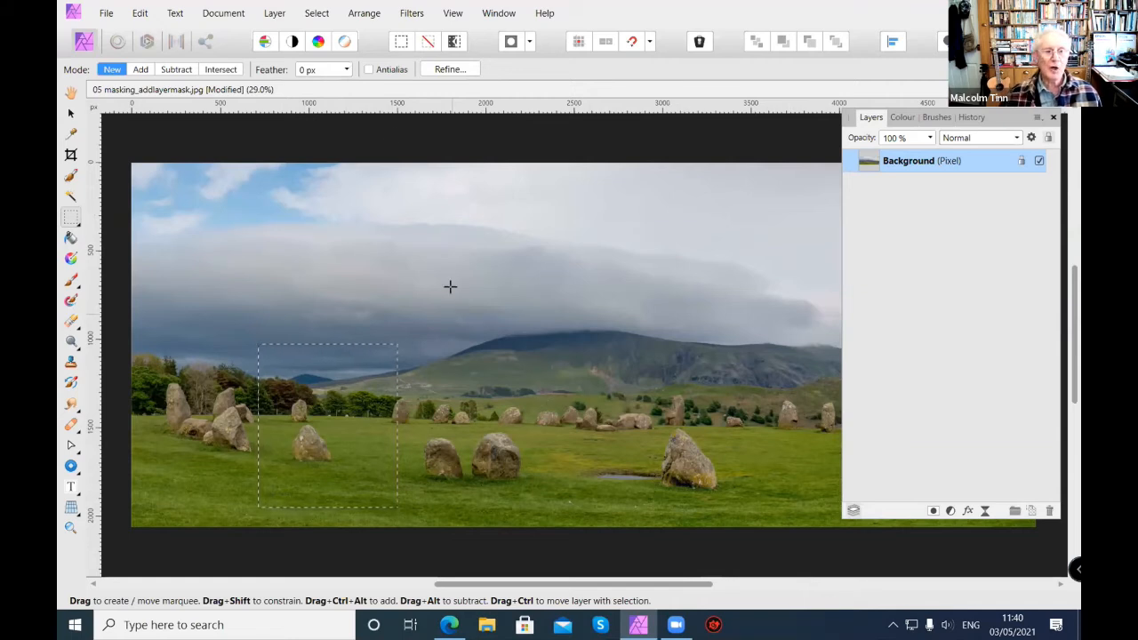
Copy the selected stone-and-trees area and paste it as a new layer above the background
{"action": "left_click", "coordinate": [139, 16]}
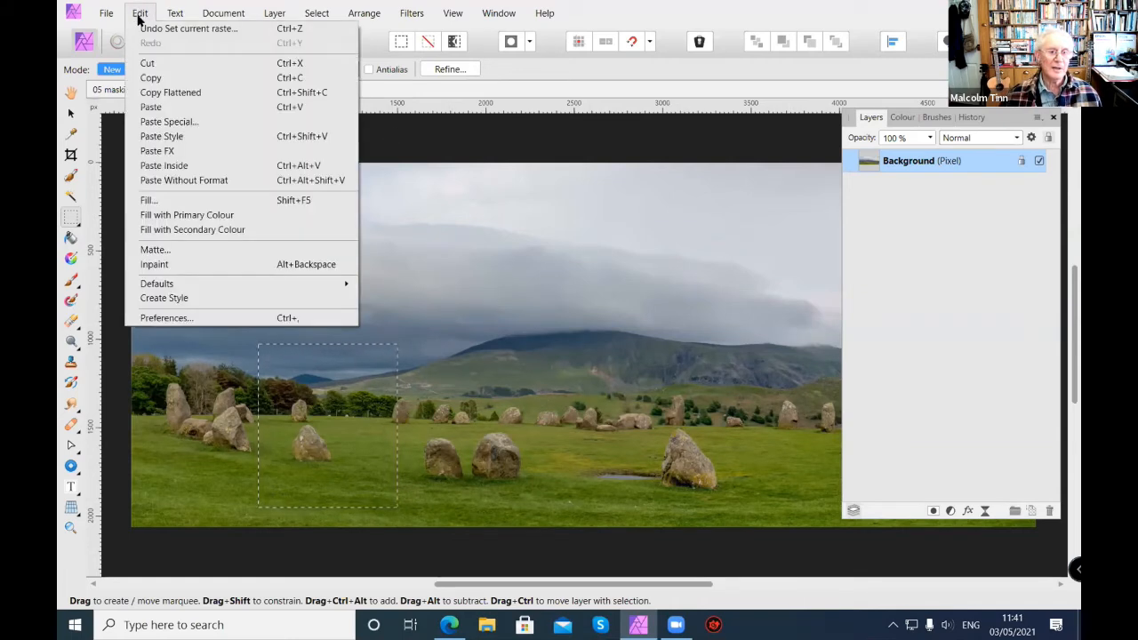
{"action": "left_click", "coordinate": [150, 78]}
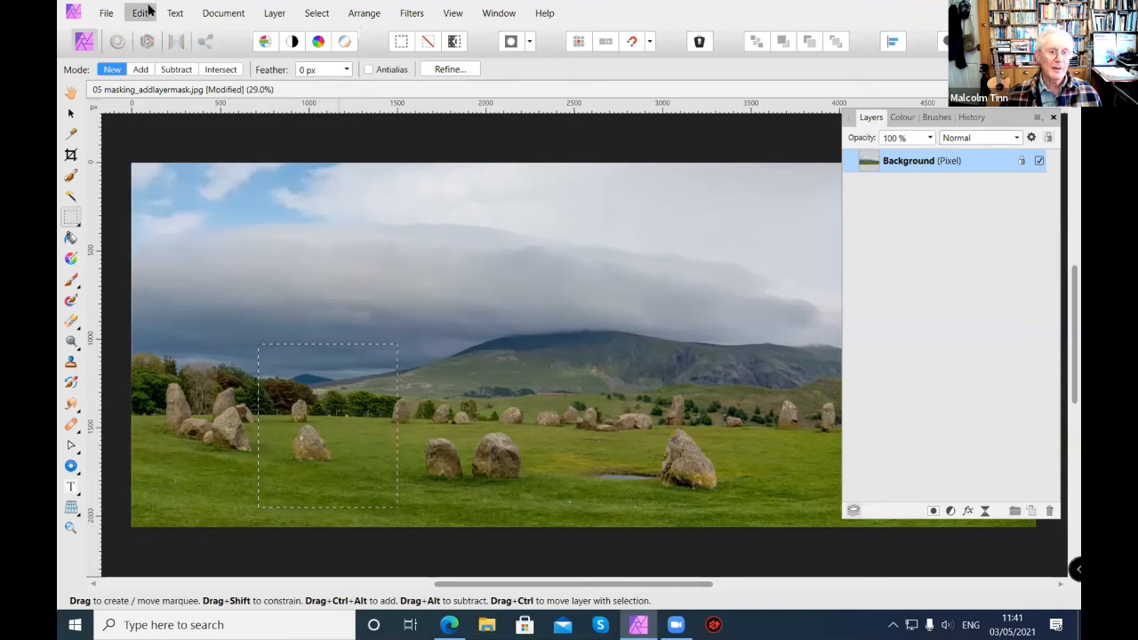
{"action": "left_click", "coordinate": [139, 16]}
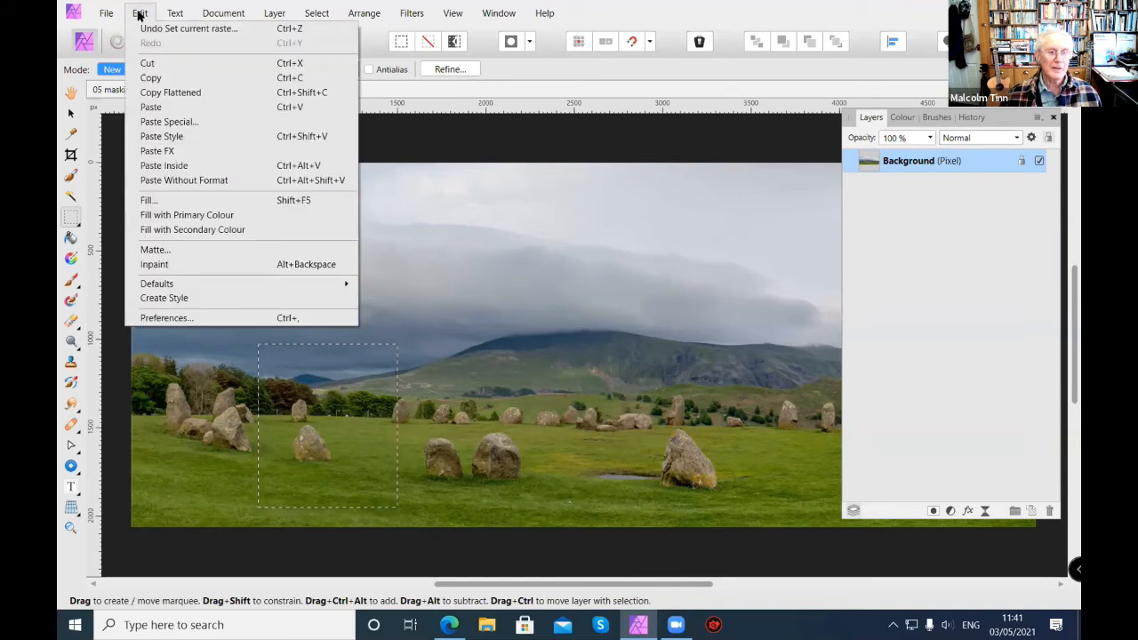
{"action": "left_click", "coordinate": [144, 107]}
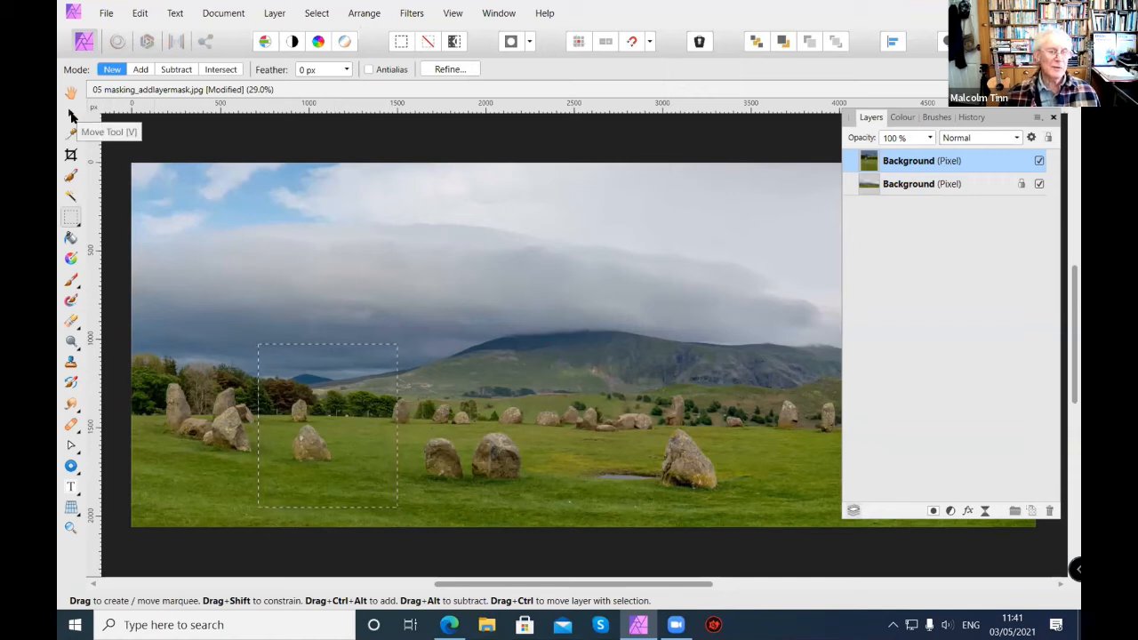
Move the pasted patch across the field to just right of the large stone beside the puddle
{"action": "left_click", "coordinate": [71, 114]}
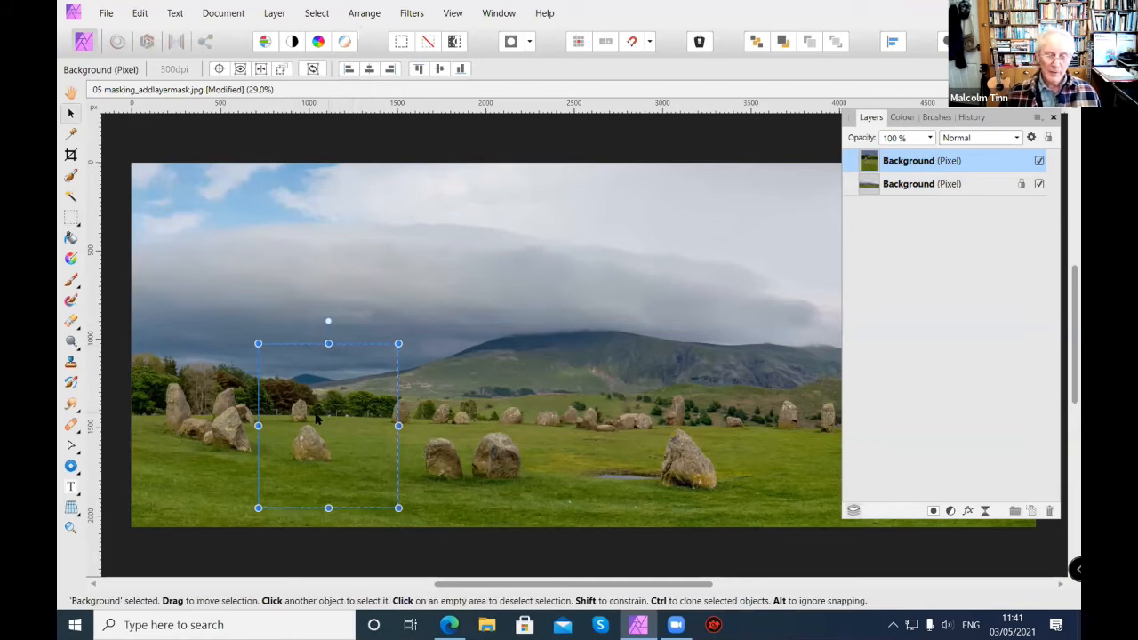
{"action": "left_click_drag", "start_coordinate": [322, 420], "coordinate": [766, 422]}
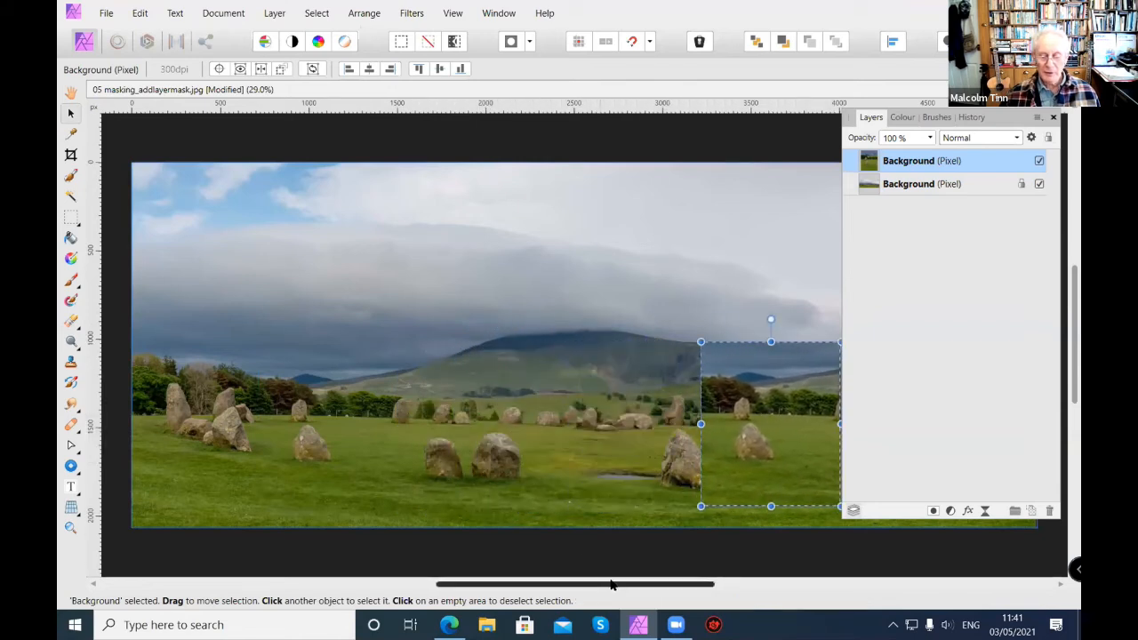
{"action": "left_click_drag", "start_coordinate": [599, 587], "coordinate": [647, 586]}
{"action": "key", "text": "shift+Right"}
{"action": "key", "text": "shift+Right"}
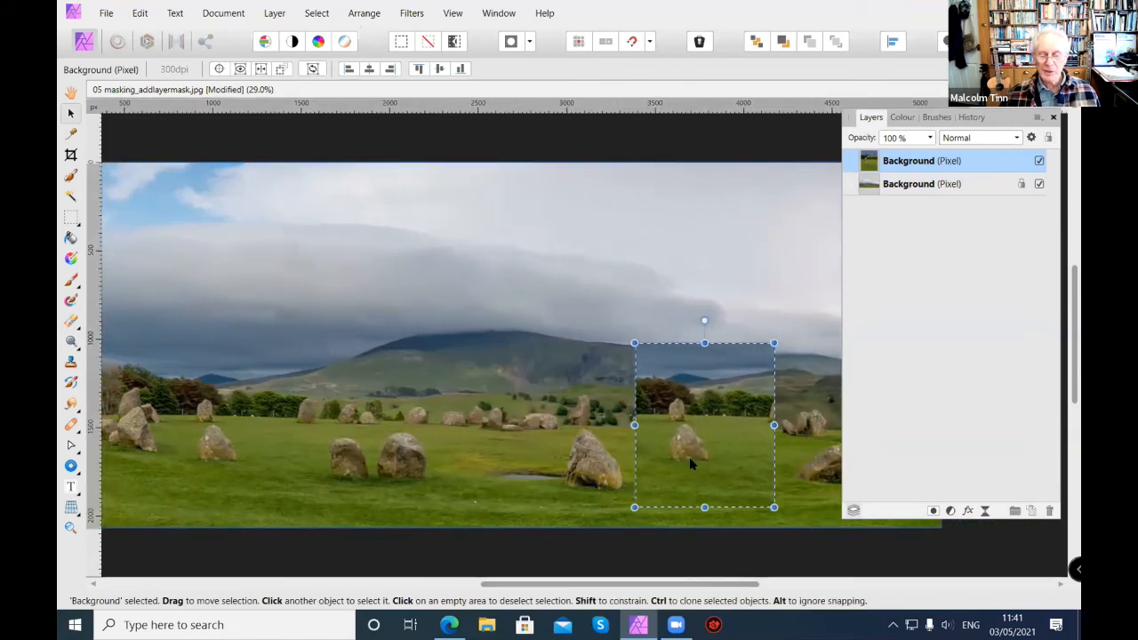
{"action": "left_click_drag", "start_coordinate": [697, 458], "coordinate": [719, 465]}
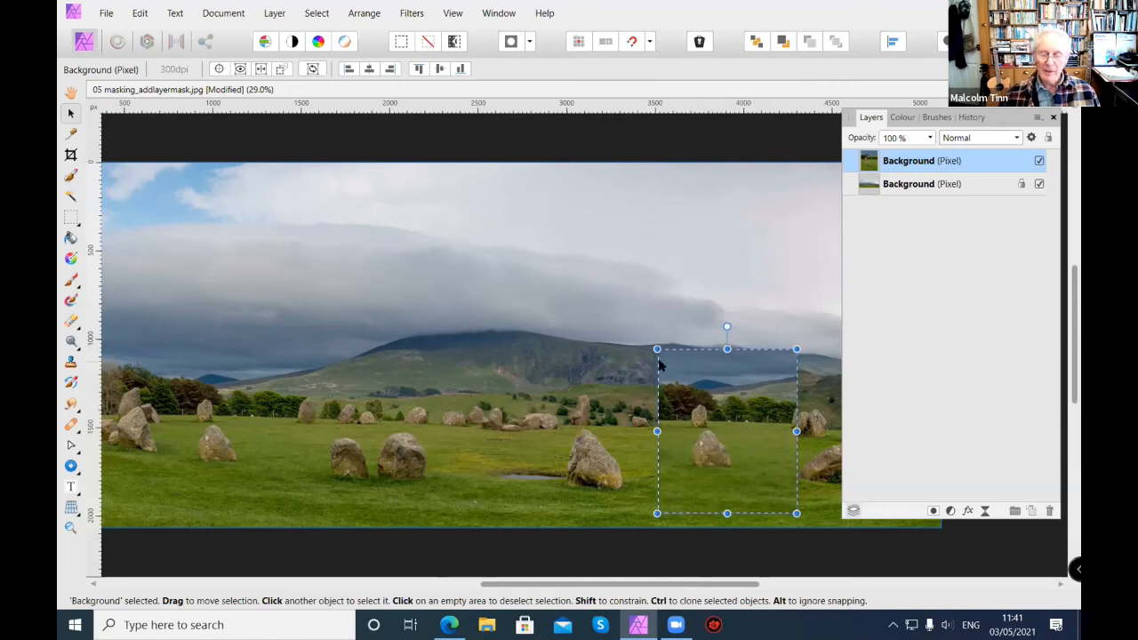
Enlarge the pasted patch up and to the left, stretching its width and height so the stone becomes much bigger
{"action": "left_click_drag", "start_coordinate": [655, 348], "coordinate": [596, 263]}
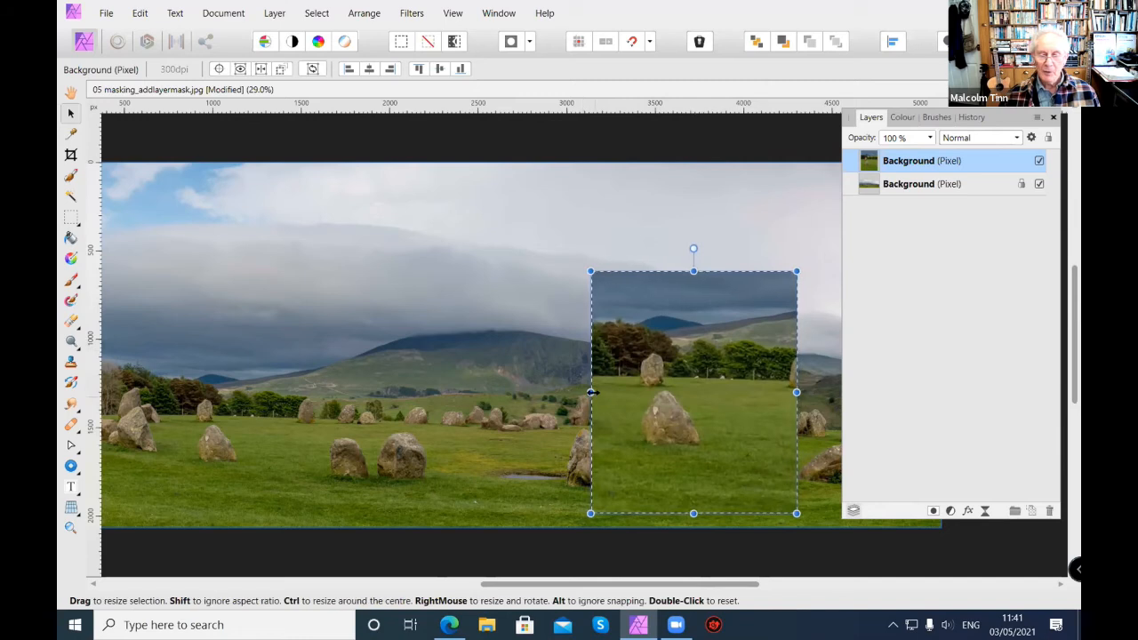
{"action": "left_click_drag", "start_coordinate": [589, 392], "coordinate": [536, 392]}
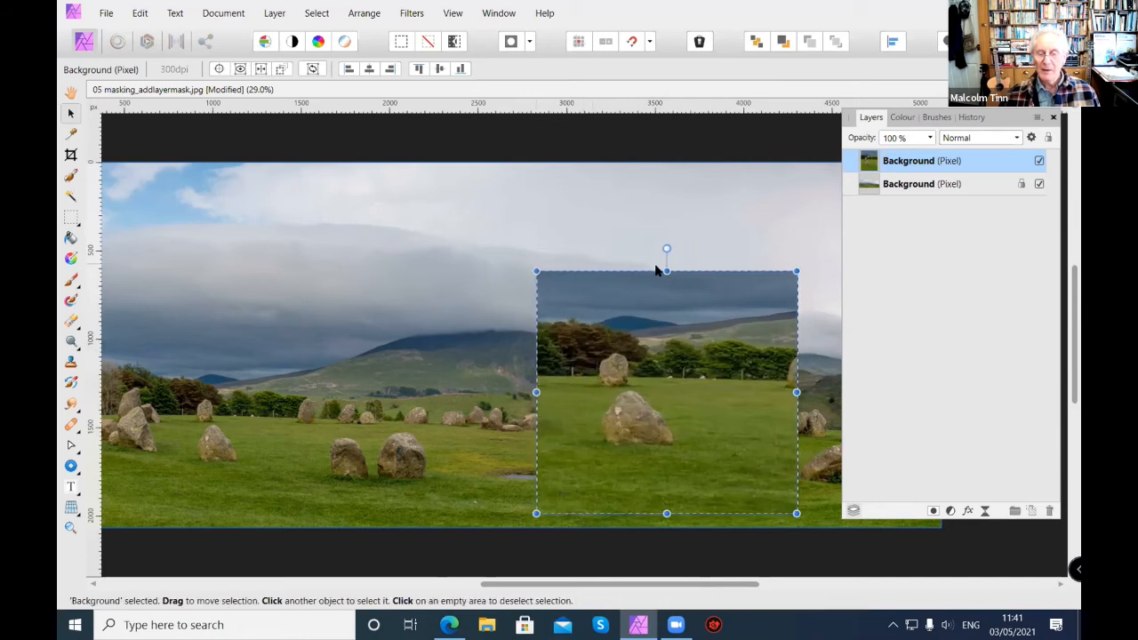
{"action": "left_click_drag", "start_coordinate": [667, 269], "coordinate": [664, 241]}
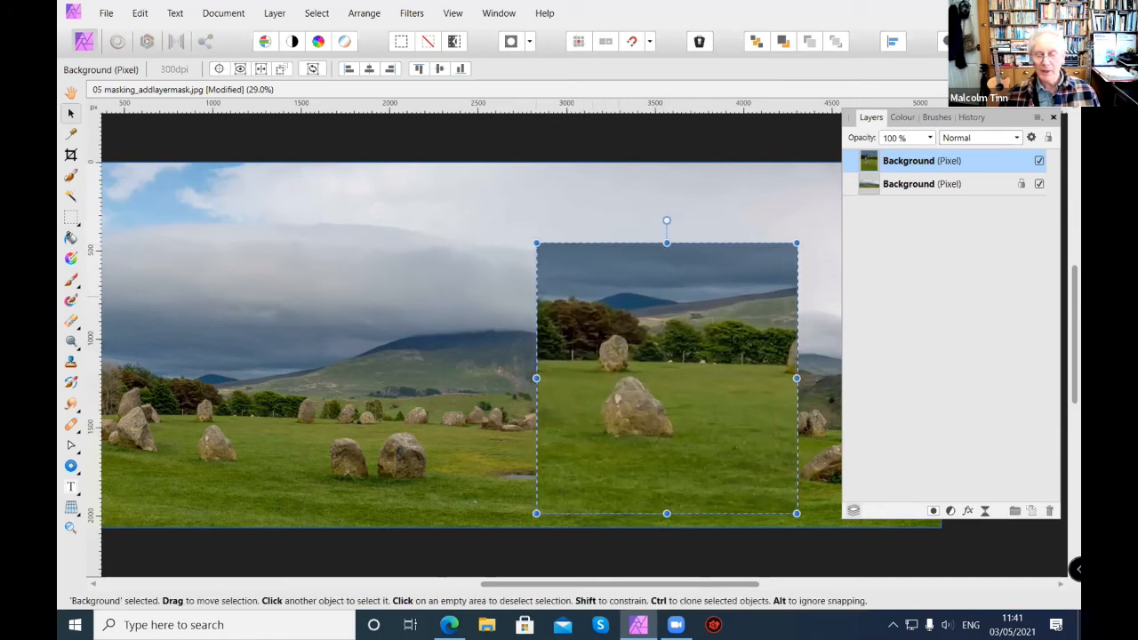
{"action": "left_click_drag", "start_coordinate": [531, 237], "coordinate": [531, 238]}
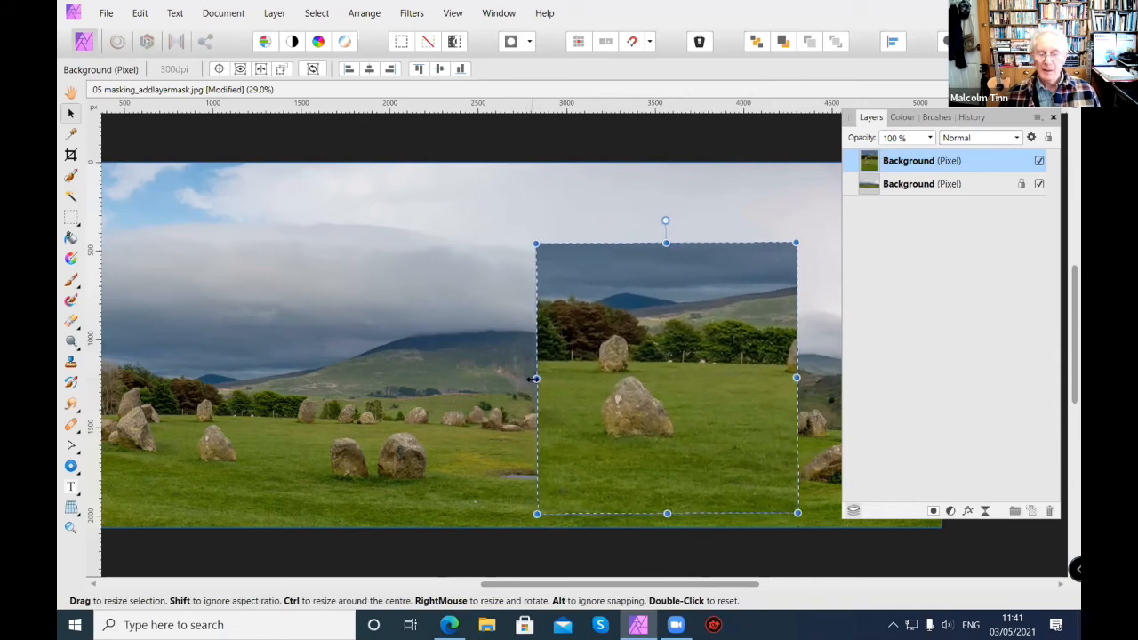
{"action": "left_click_drag", "start_coordinate": [536, 241], "coordinate": [523, 230]}
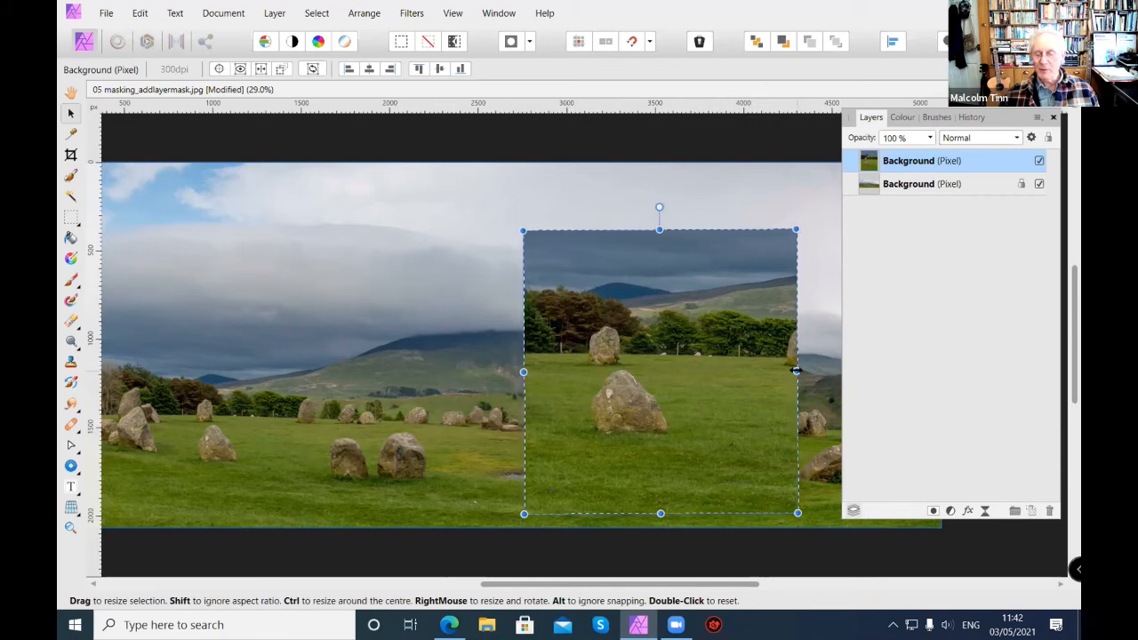
Mirror the patch horizontally and move it back over the right-hand part of the field
{"action": "left_click_drag", "start_coordinate": [796, 371], "coordinate": [231, 374]}
{"action": "left_click_drag", "start_coordinate": [371, 398], "coordinate": [693, 395]}
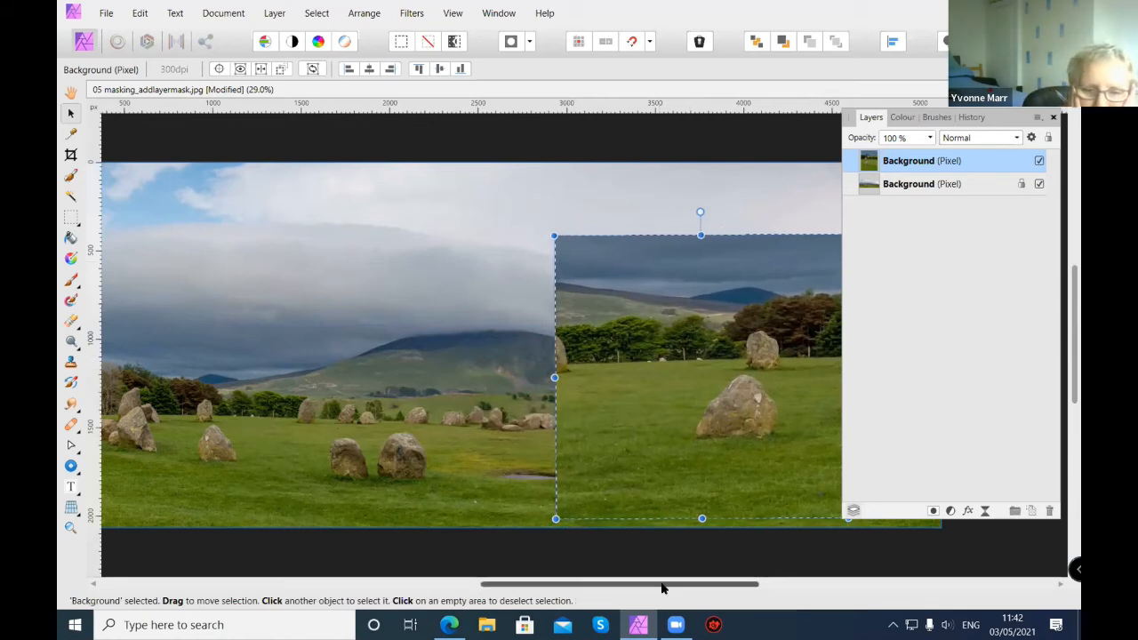
{"action": "left_click_drag", "start_coordinate": [662, 587], "coordinate": [705, 588]}
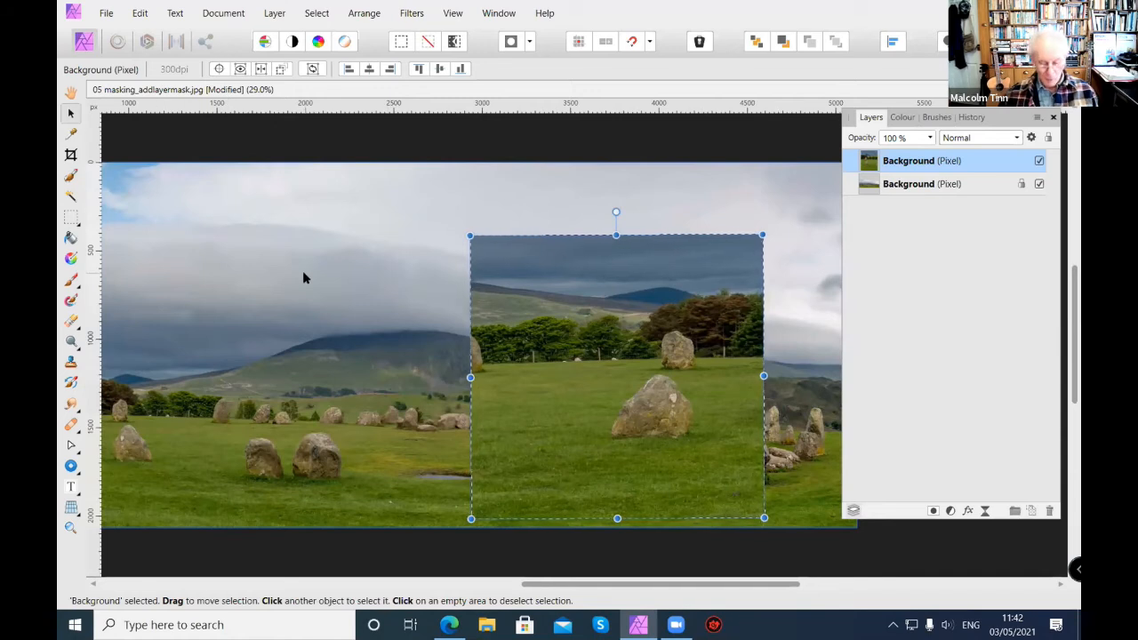
Deselect the marquee and use the Selection Brush to select the enlarged foreground rock with a strip of grass at its base
{"action": "key", "text": "h"}
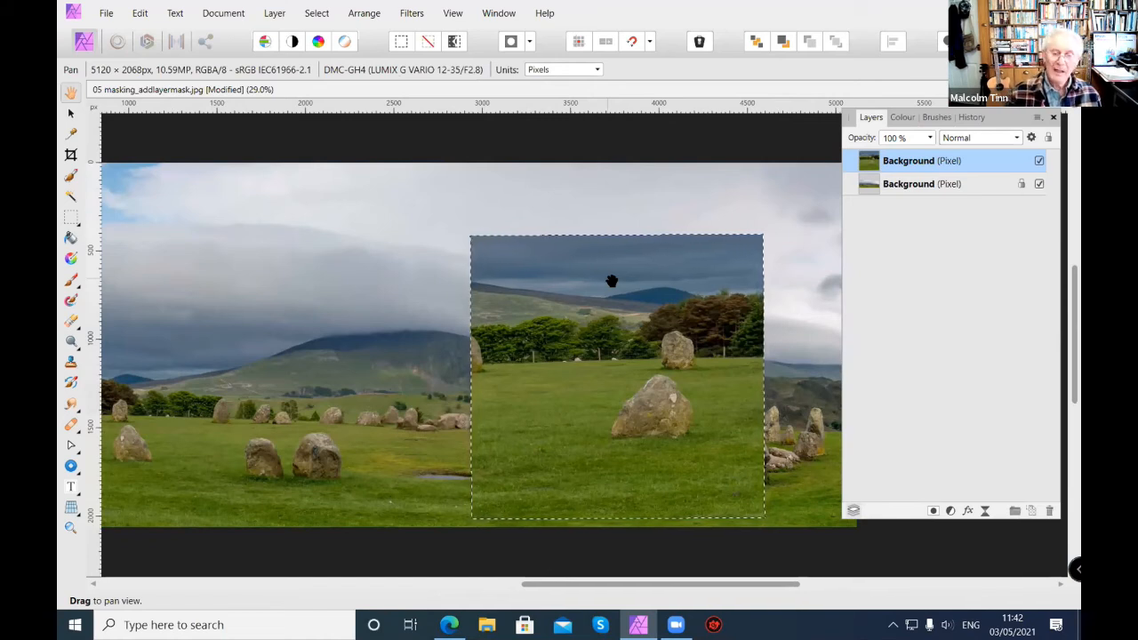
{"action": "key", "text": "ctrl+d"}
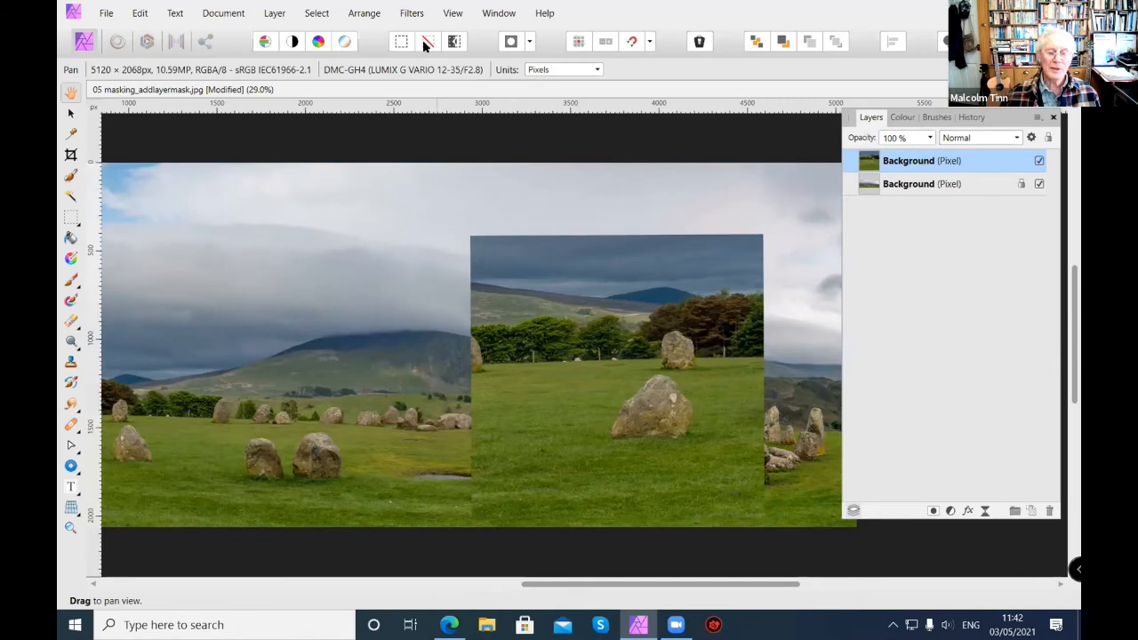
{"action": "left_click", "coordinate": [71, 175]}
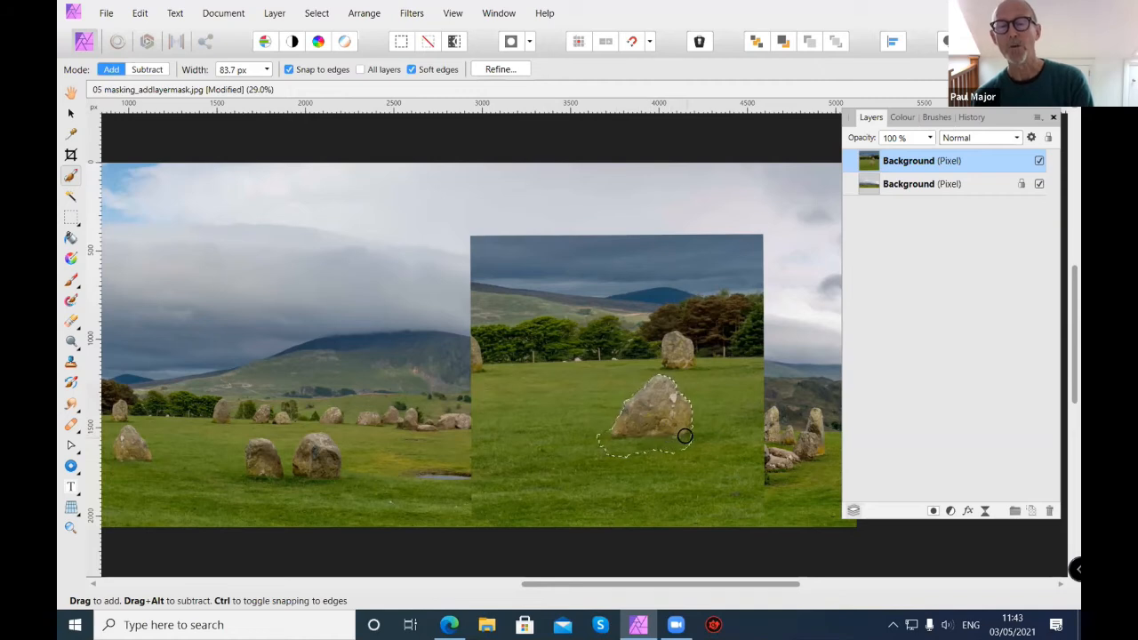
{"action": "left_click_drag", "start_coordinate": [698, 436], "coordinate": [708, 439]}
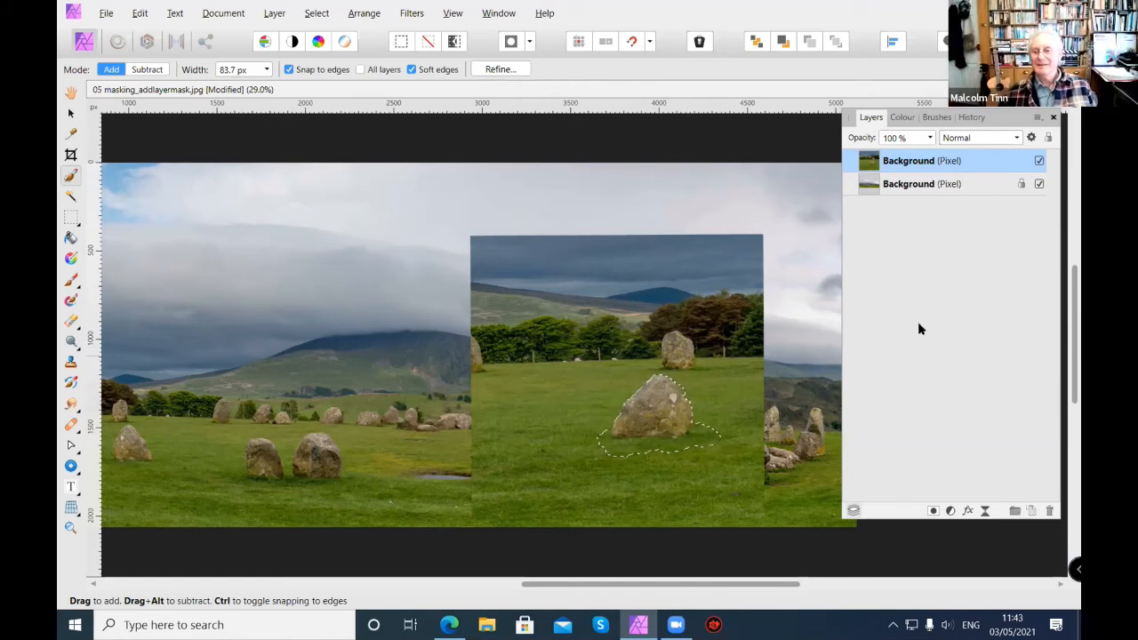
Rename the pasted layer "New Rock"
{"action": "double_click", "coordinate": [915, 162]}
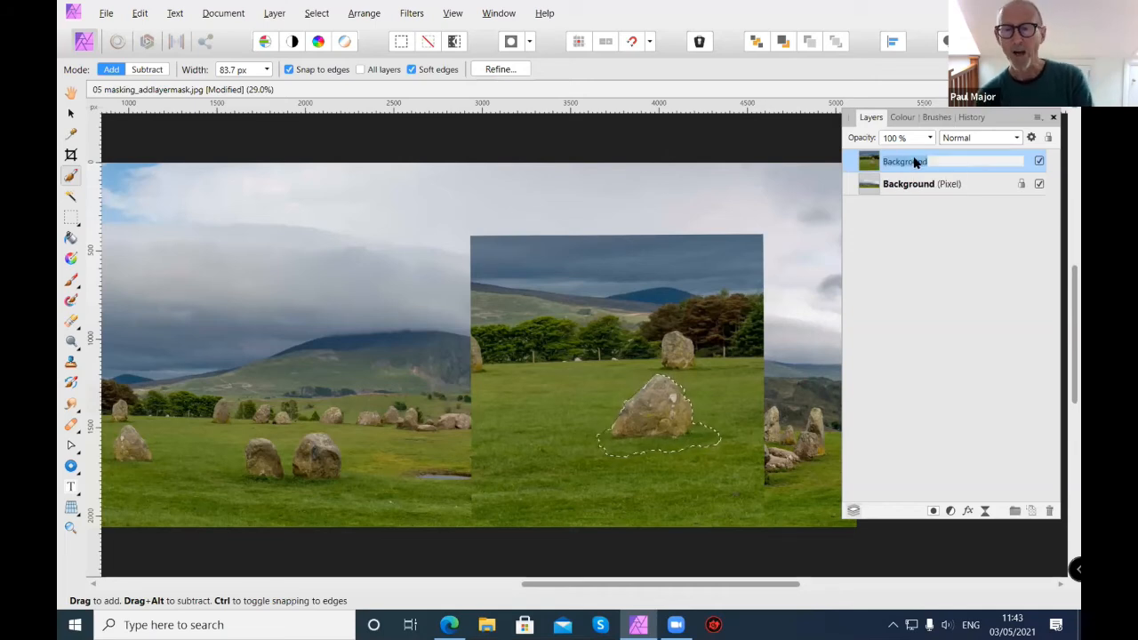
{"action": "type", "text": "New Rock"}
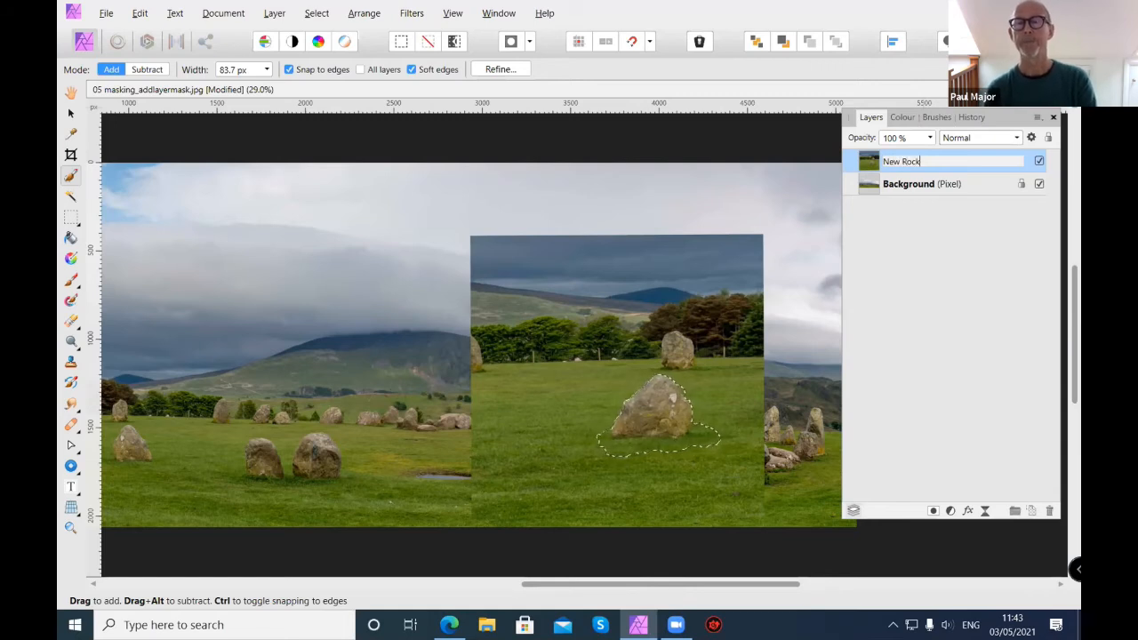
{"action": "key", "text": "Return"}
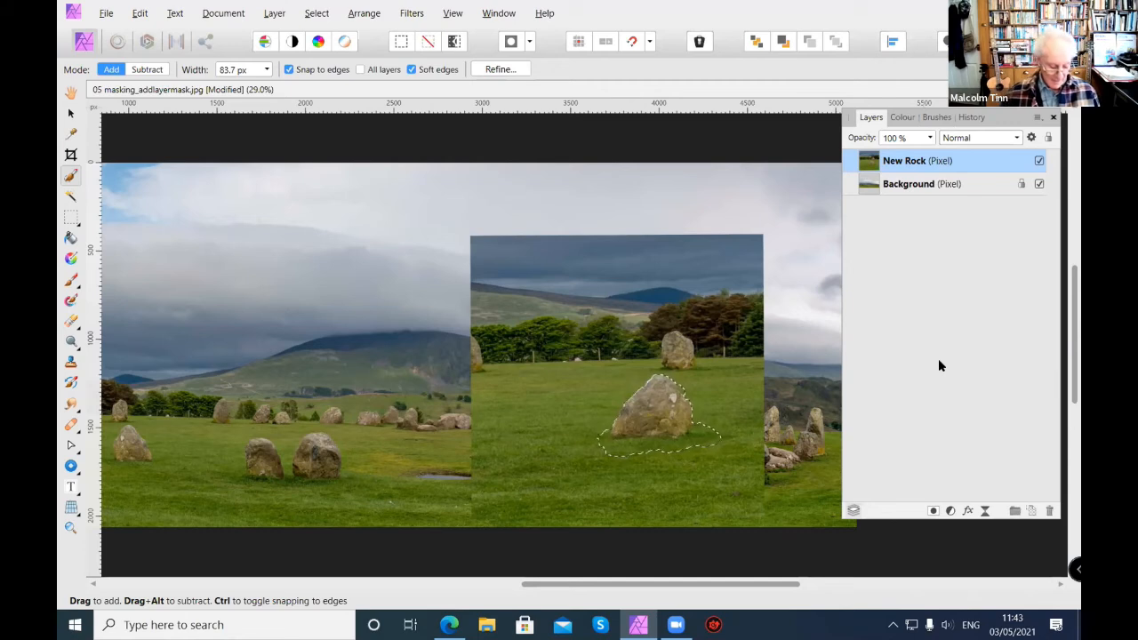
Try adding a mask to New Rock without a selection, and revert the history to the layer renaming
{"action": "key", "text": "ctrl+d"}
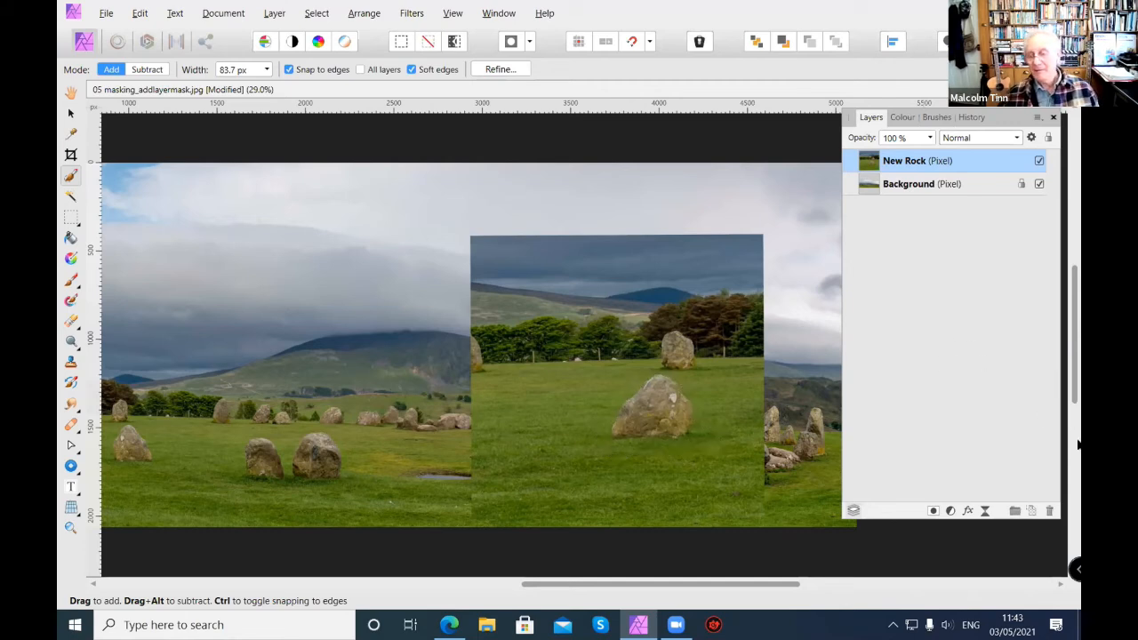
{"action": "left_click", "coordinate": [934, 511]}
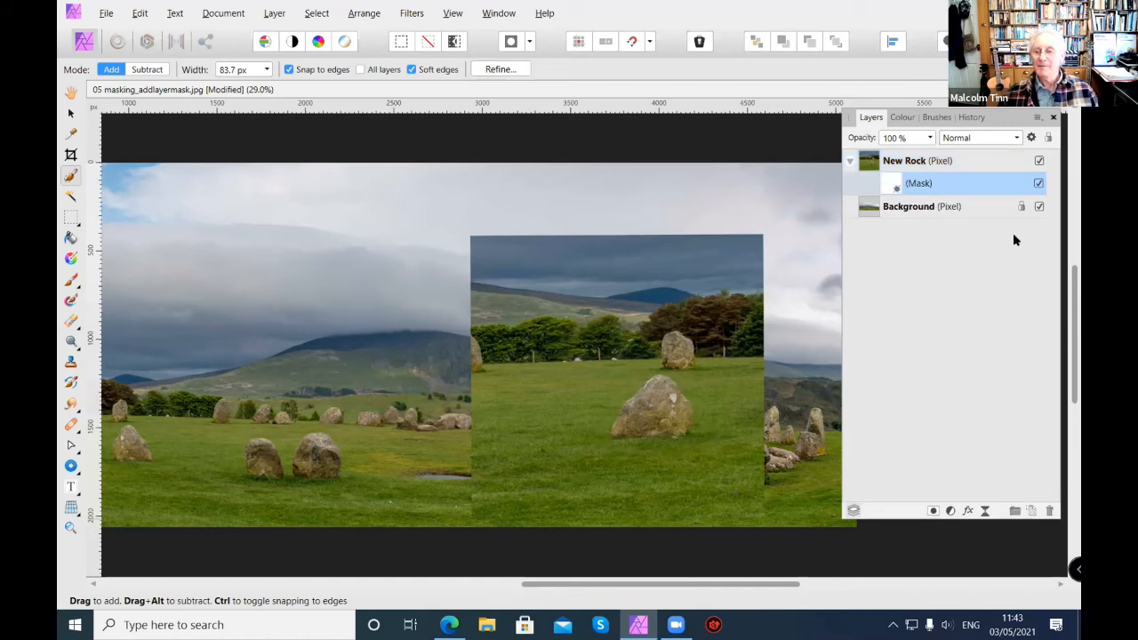
{"action": "left_click", "coordinate": [970, 117]}
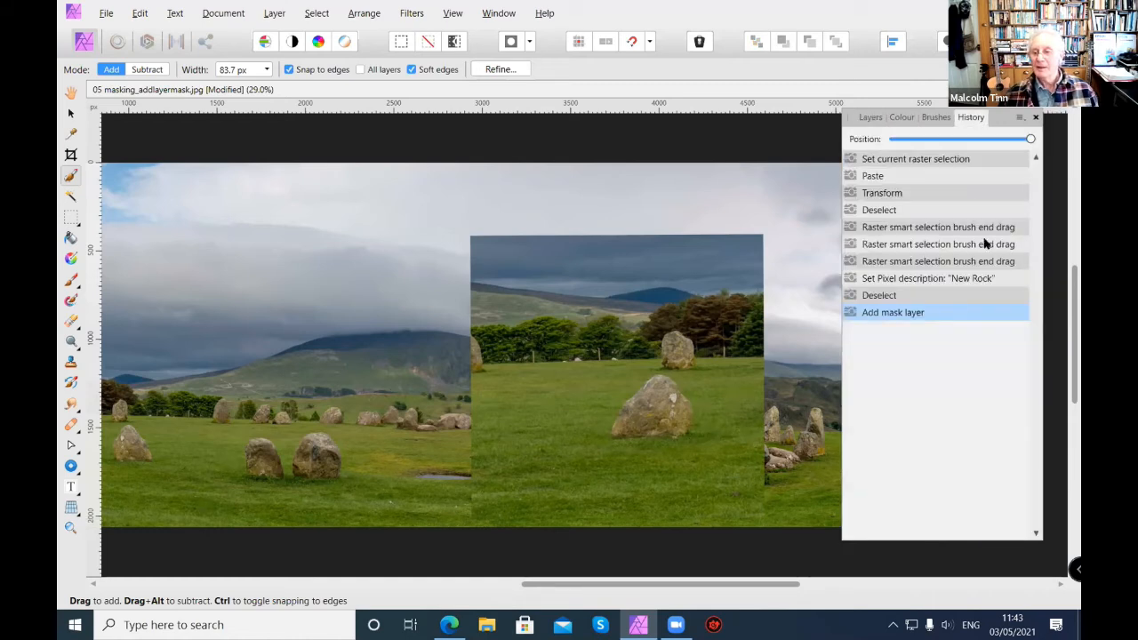
{"action": "left_click", "coordinate": [948, 278]}
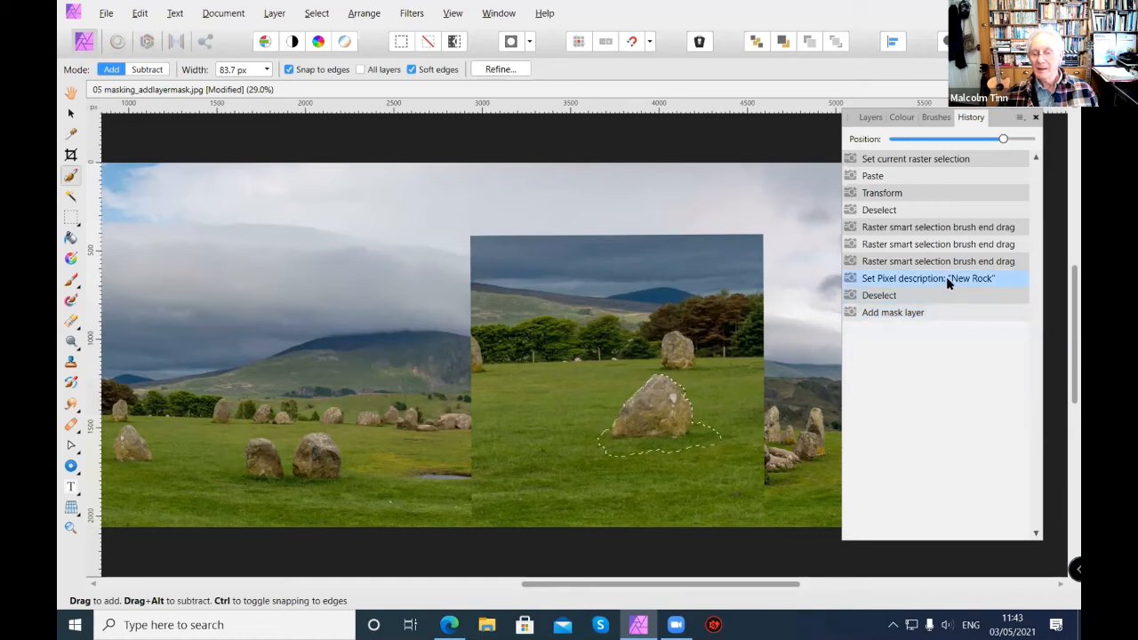
{"action": "left_click", "coordinate": [770, 136]}
{"action": "left_click", "coordinate": [864, 118]}
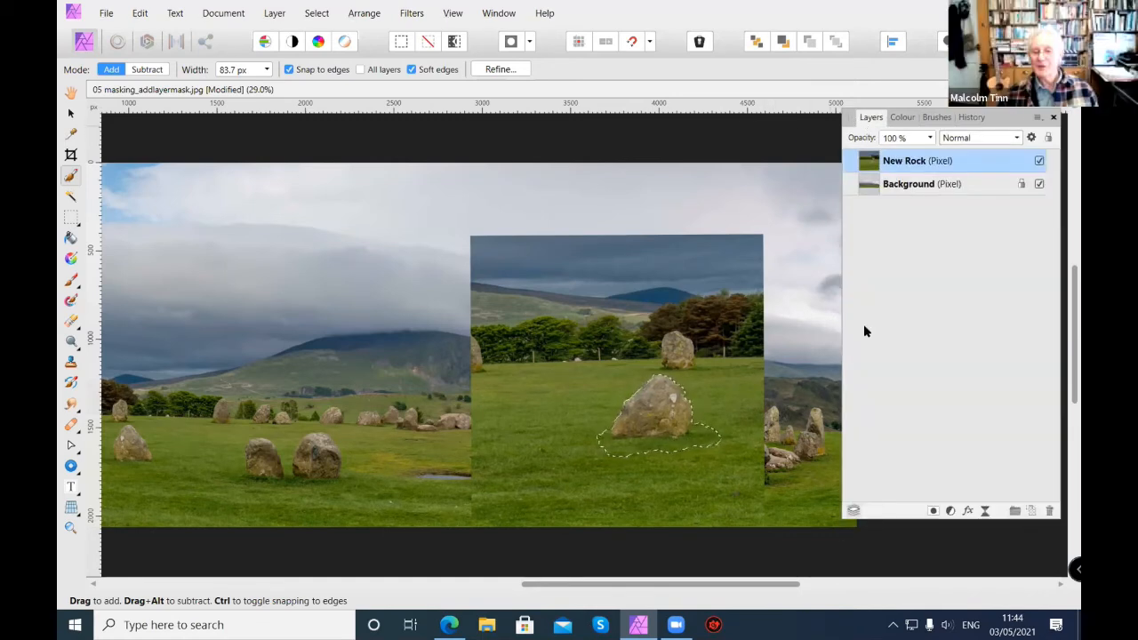
Add a mask to the New Rock layer from the rock selection and deselect
{"action": "left_click", "coordinate": [929, 510]}
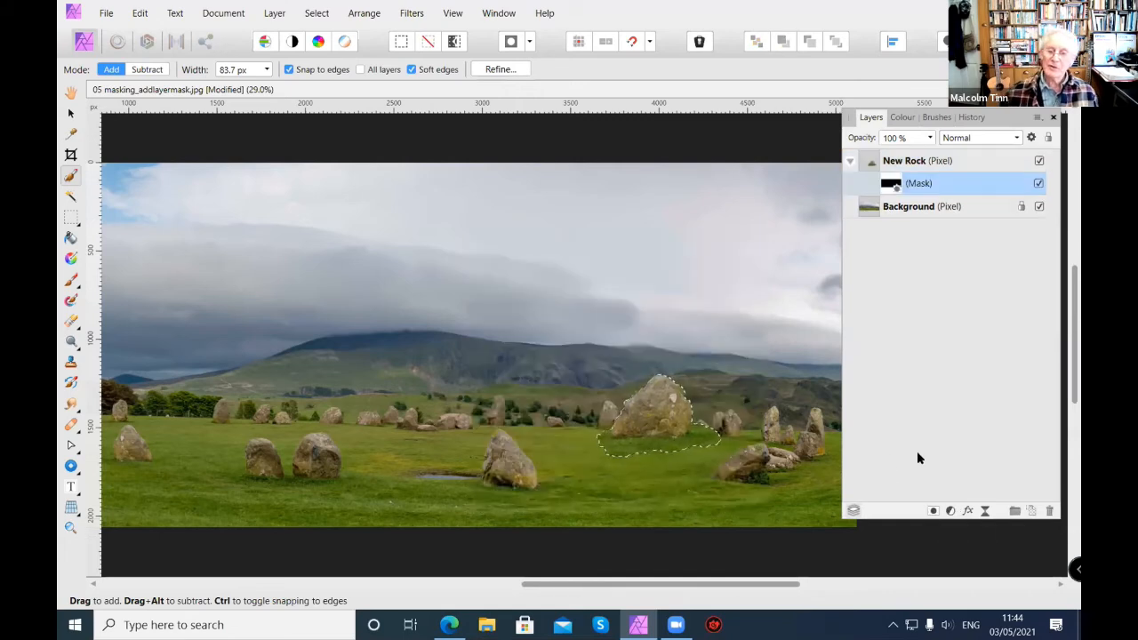
{"action": "key", "text": "ctrl+d"}
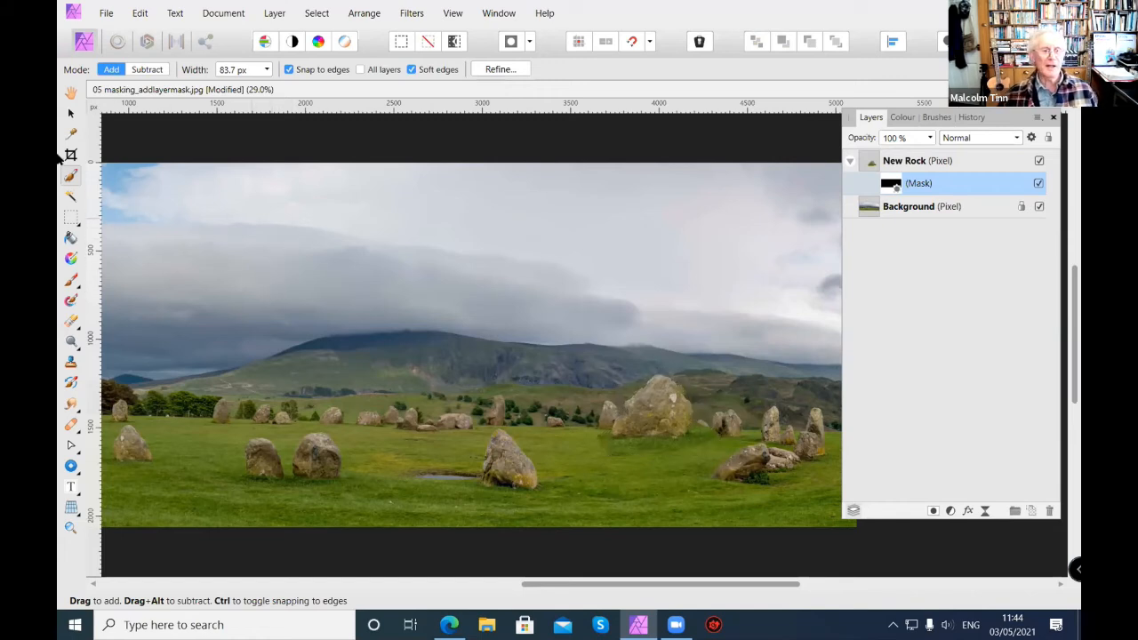
Select the masked New Rock layer, enlarge it slightly and move the rock down onto the grass right of the puddle stone
{"action": "left_click", "coordinate": [72, 115]}
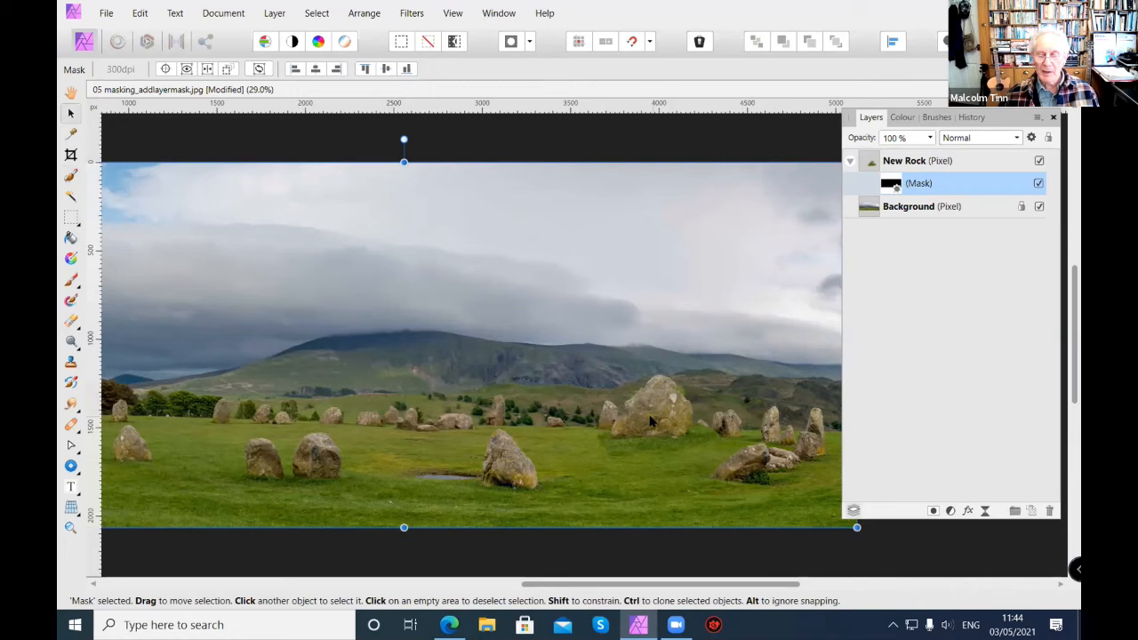
{"action": "left_click", "coordinate": [652, 420]}
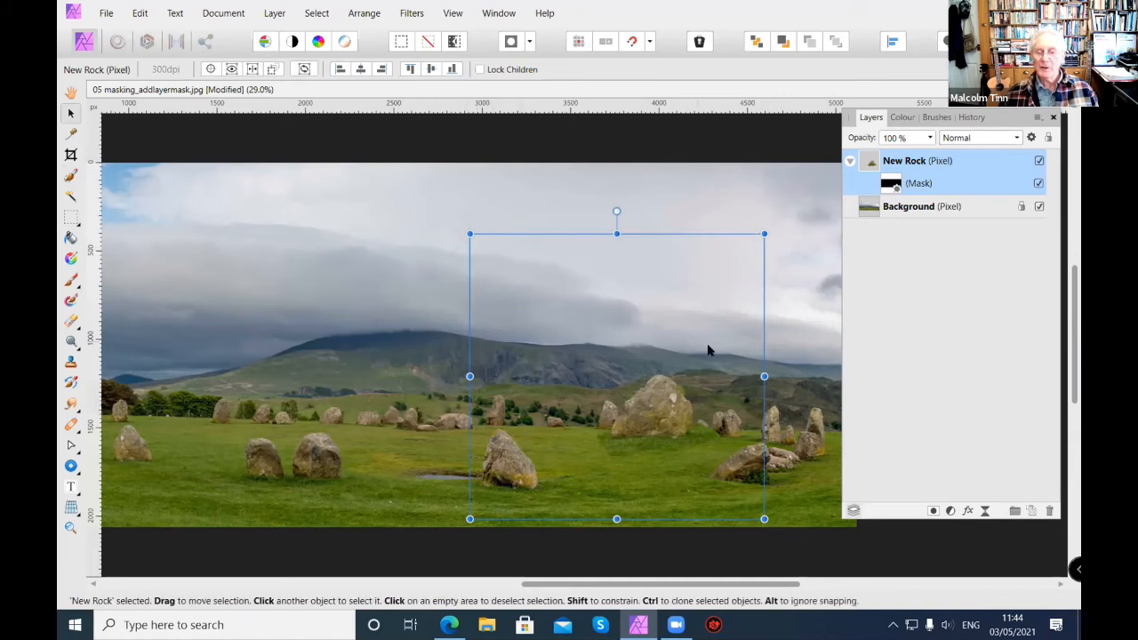
{"action": "mouse_move", "coordinate": [764, 235]}
{"action": "left_mouse_down"}
{"action": "mouse_move", "coordinate": [790, 208]}
{"action": "mouse_move", "coordinate": [771, 227]}
{"action": "left_mouse_up"}
{"action": "left_click_drag", "start_coordinate": [653, 403], "coordinate": [621, 459]}
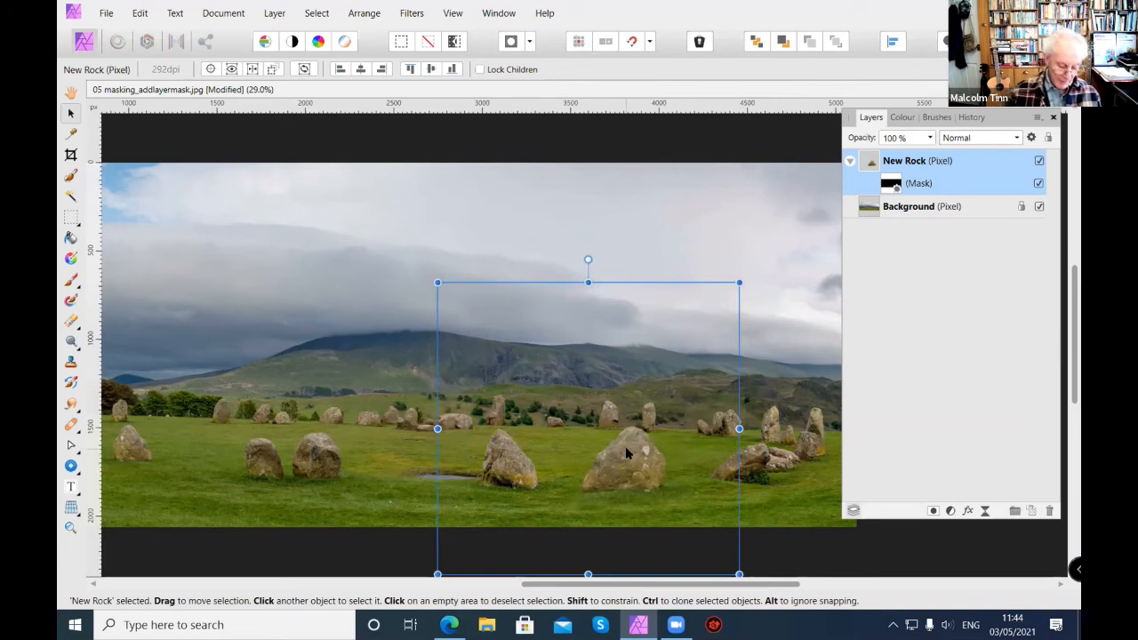
{"action": "key", "text": "h"}
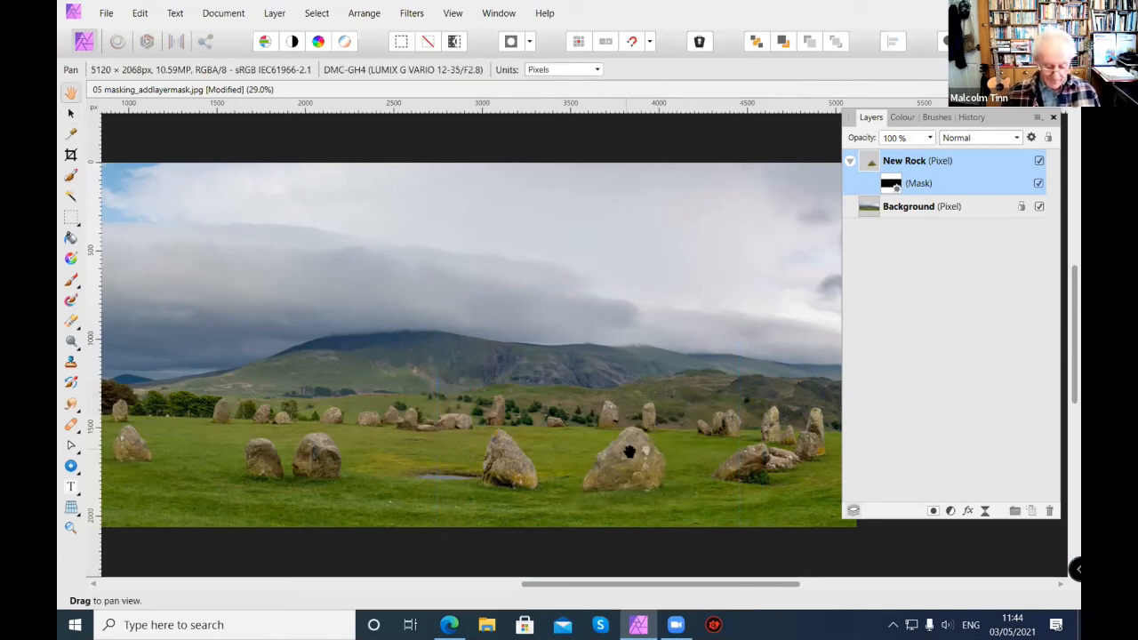
{"action": "scroll", "coordinate": [628, 452], "scroll_direction": "left", "scroll_amount": 3}
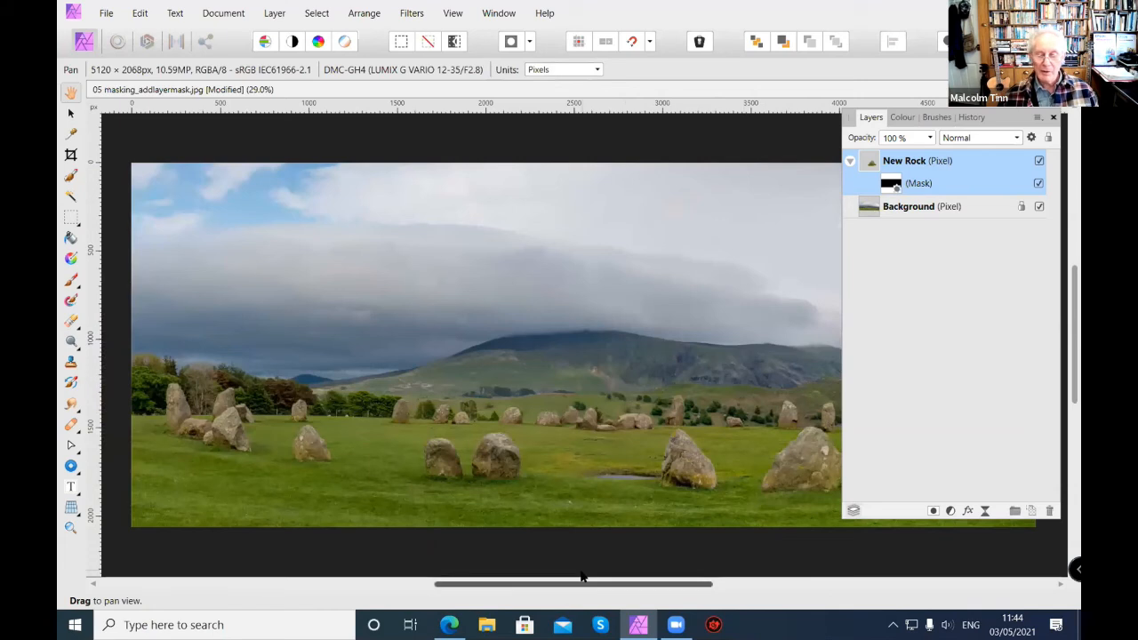
{"action": "left_click_drag", "start_coordinate": [903, 549], "coordinate": [878, 551]}
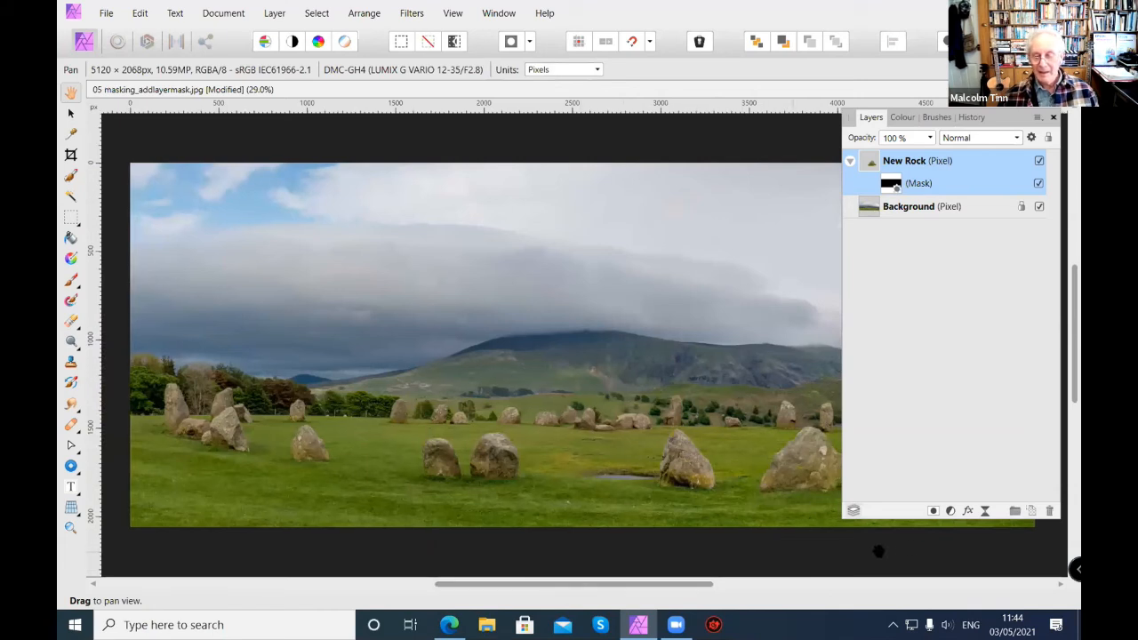
Hide and show the New Rock layer again to compare the scene with and without the added rock
{"action": "left_click_drag", "start_coordinate": [658, 416], "coordinate": [554, 403]}
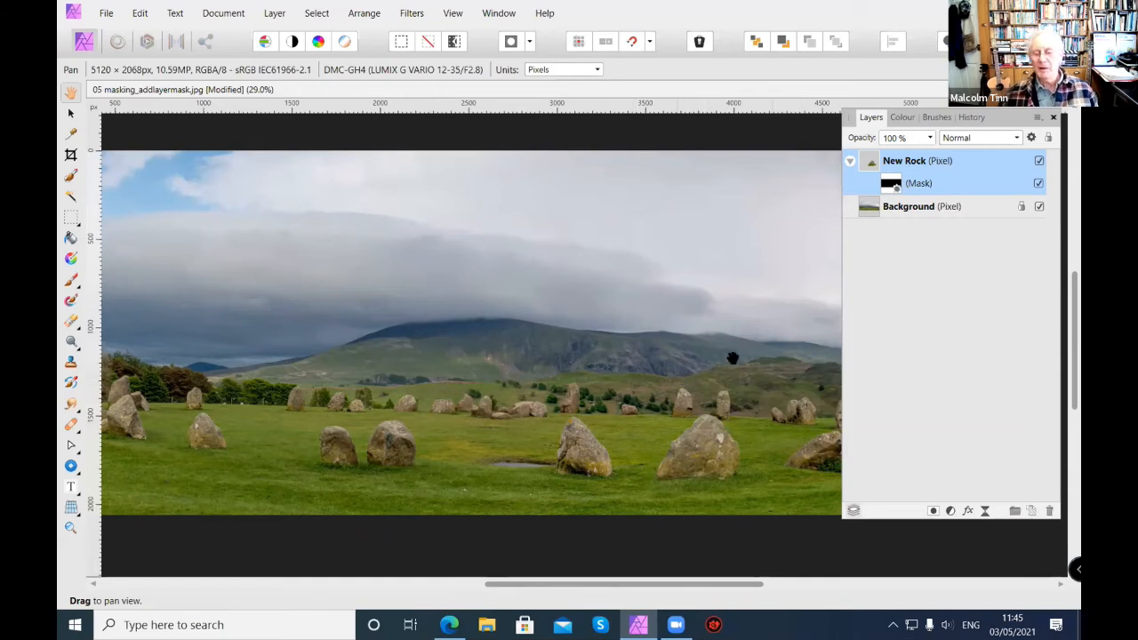
{"action": "left_click", "coordinate": [1038, 162]}
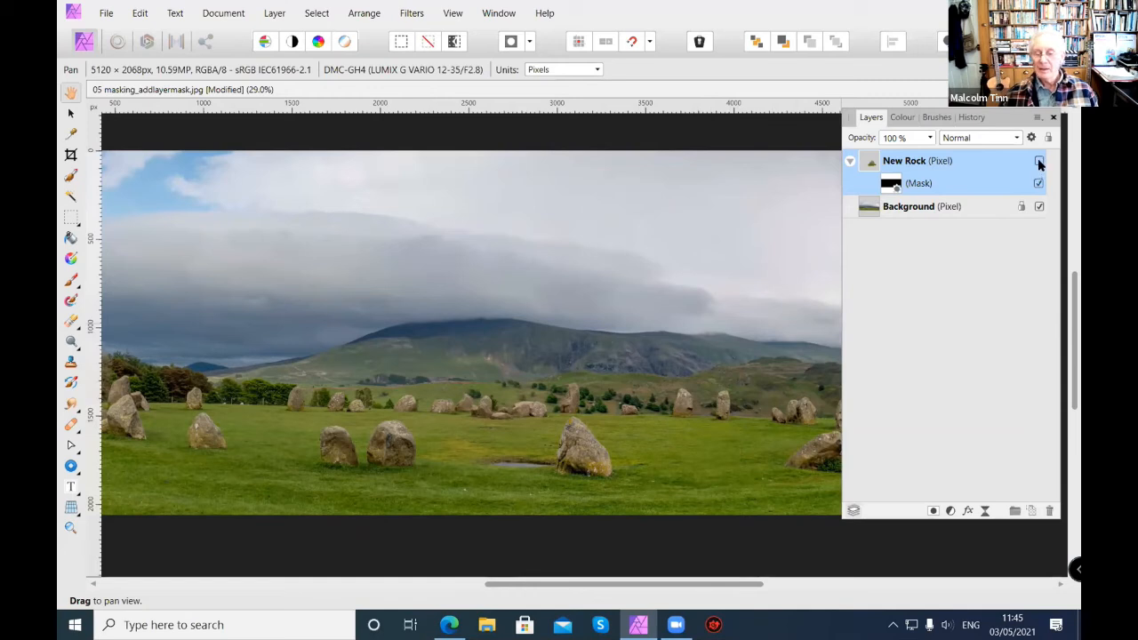
{"action": "left_click", "coordinate": [1038, 162]}
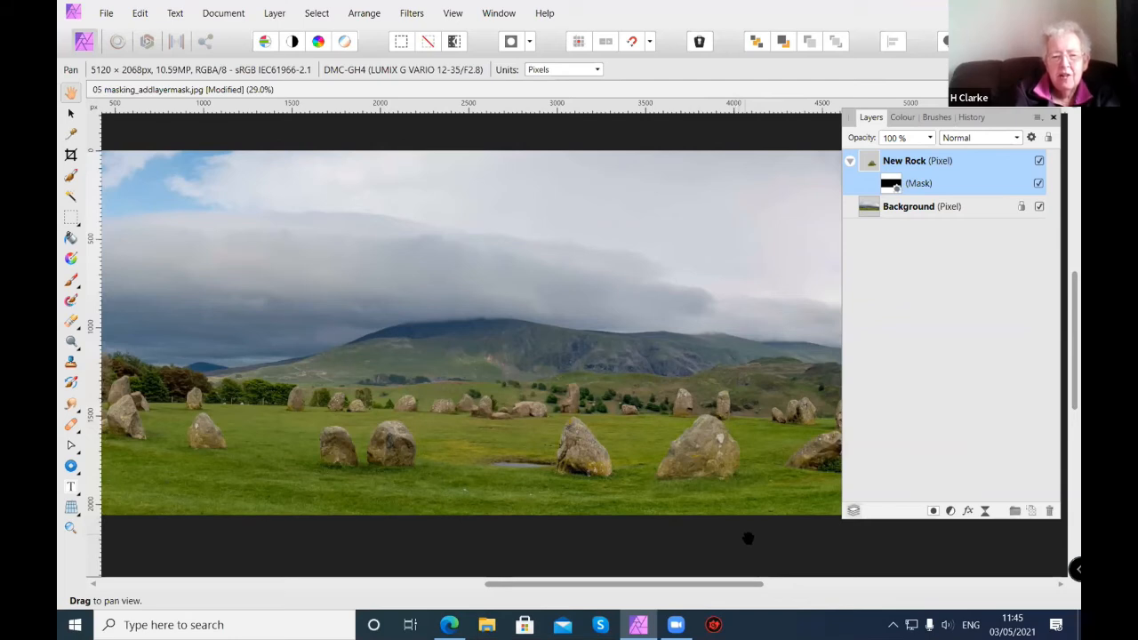
Mirror the New Rock layer horizontally, making it slightly wider, and move the rock back onto the grass right of the puddle stone
{"action": "left_click", "coordinate": [71, 113]}
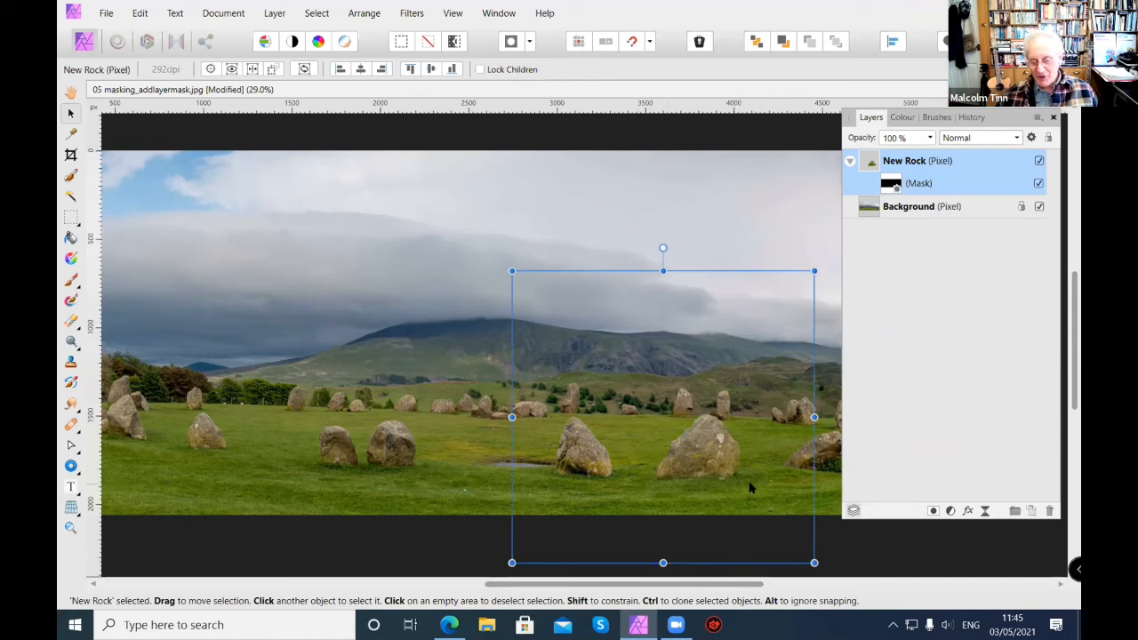
{"action": "left_click_drag", "start_coordinate": [813, 416], "coordinate": [164, 318]}
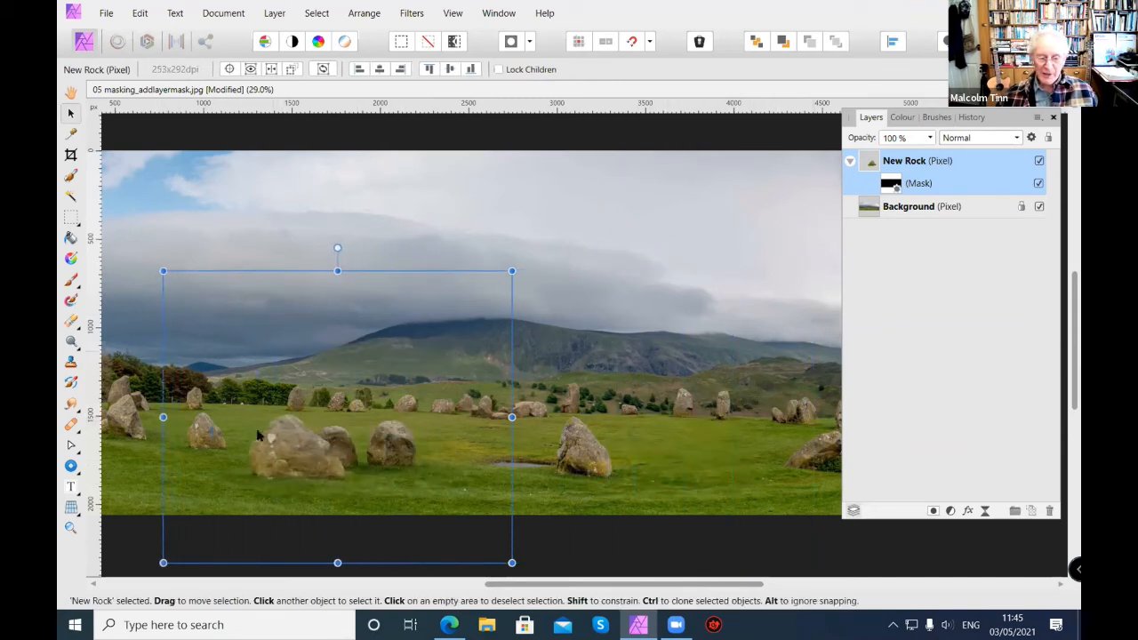
{"action": "left_click_drag", "start_coordinate": [326, 452], "coordinate": [703, 462]}
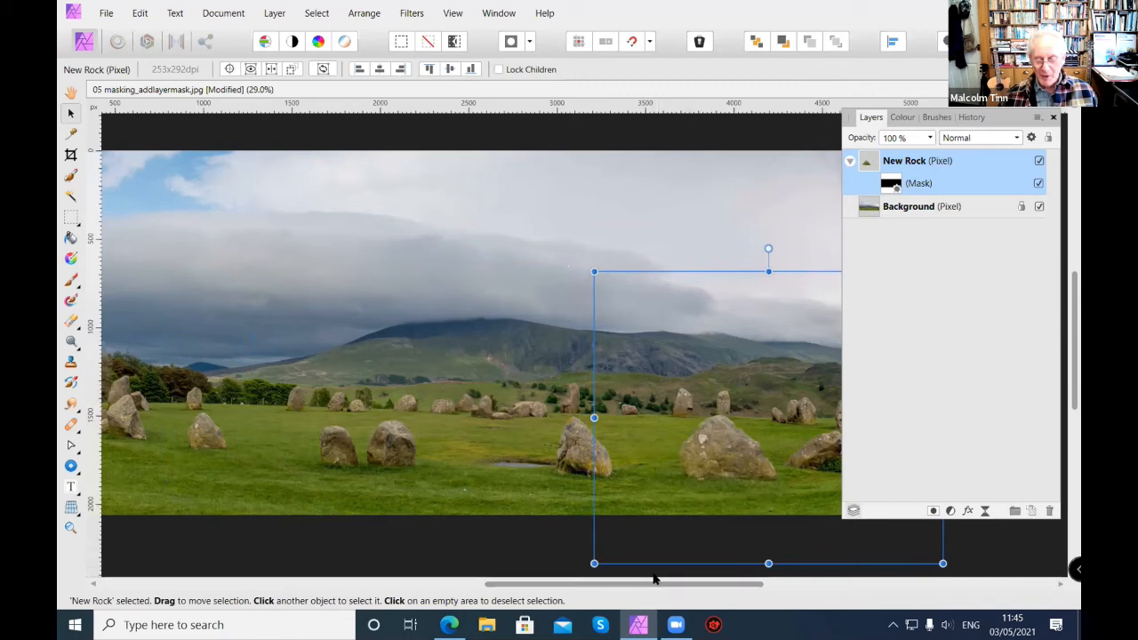
Shift the mirrored rock slightly closer to the puddle stone and view it without its bounding box
{"action": "left_click_drag", "start_coordinate": [653, 578], "coordinate": [686, 579]}
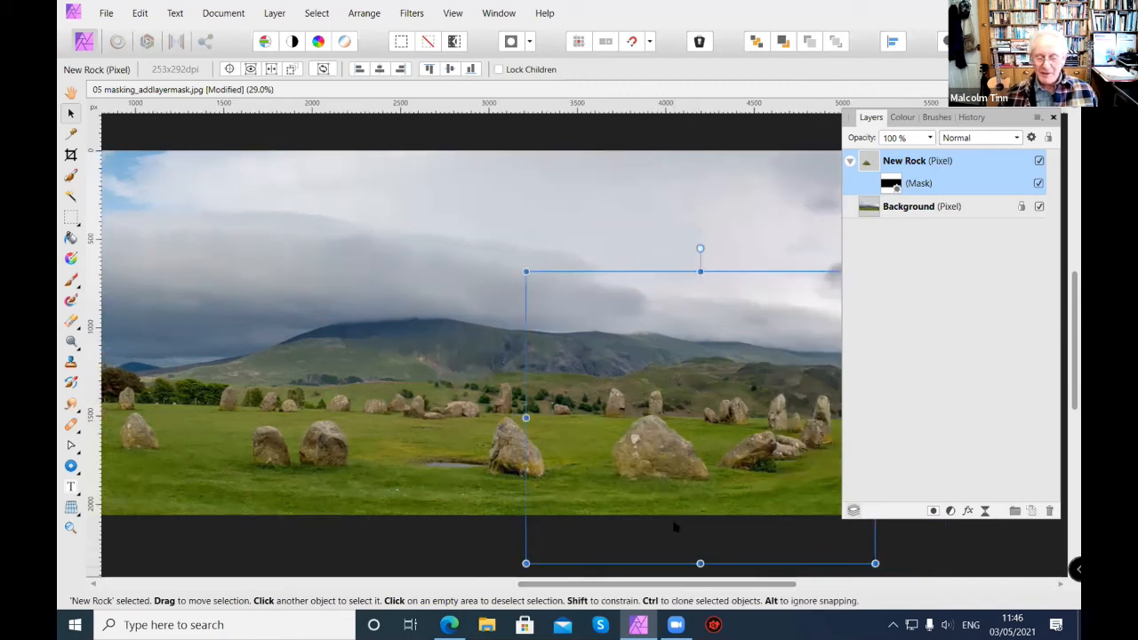
{"action": "key", "text": "h"}
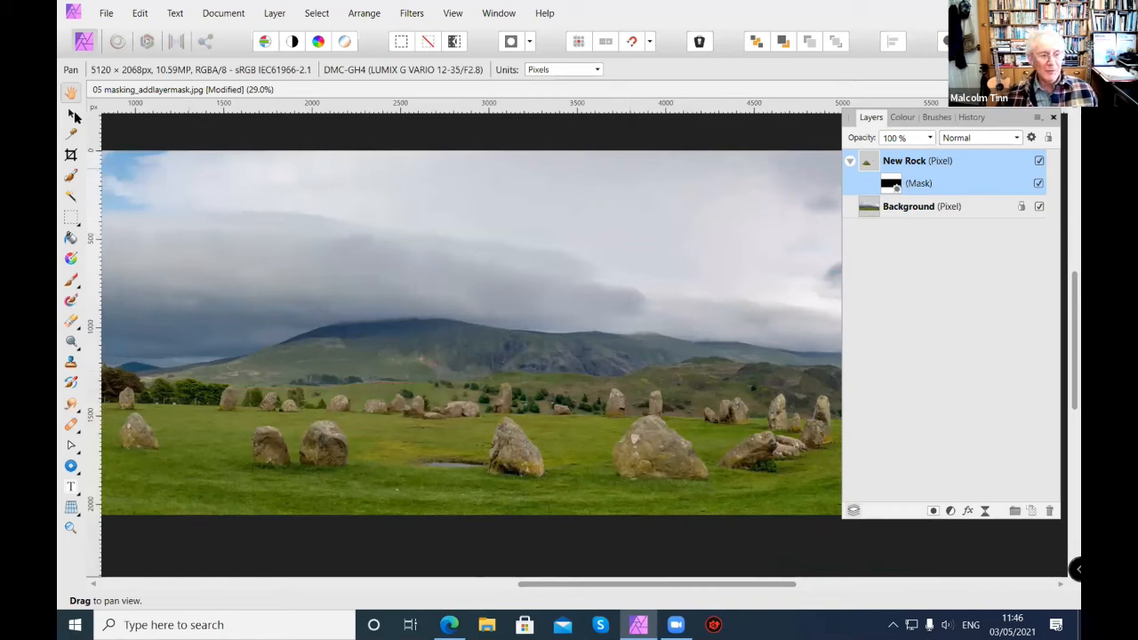
{"action": "left_click", "coordinate": [71, 113]}
{"action": "mouse_move", "coordinate": [674, 458]}
{"action": "left_mouse_down"}
{"action": "mouse_move", "coordinate": [646, 456]}
{"action": "mouse_move", "coordinate": [661, 459]}
{"action": "left_mouse_up"}
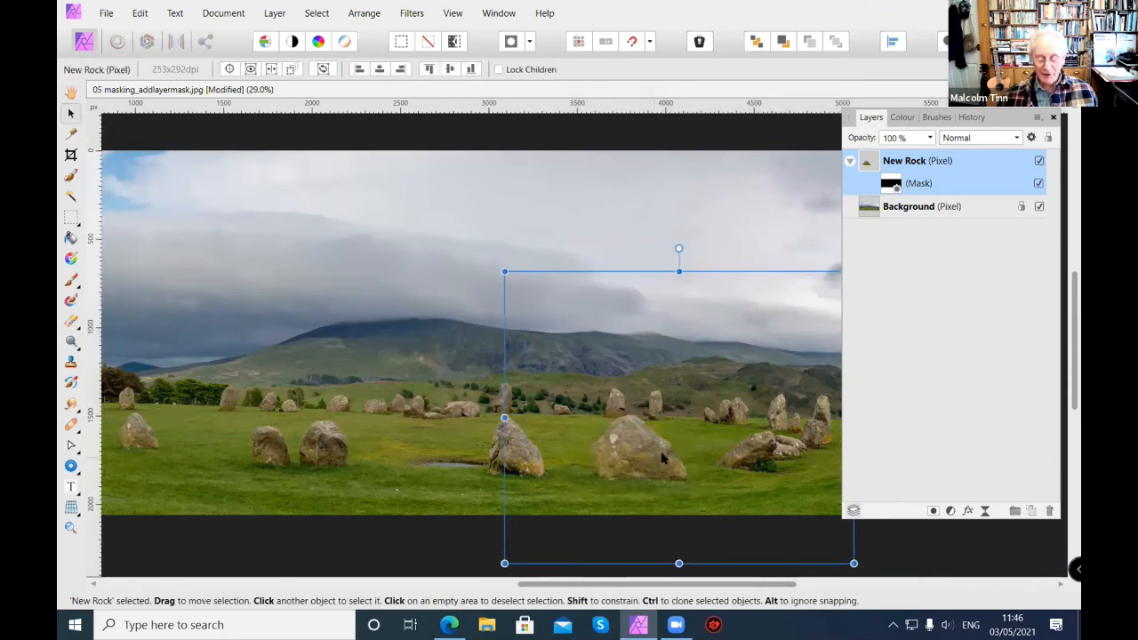
{"action": "key", "text": "h"}
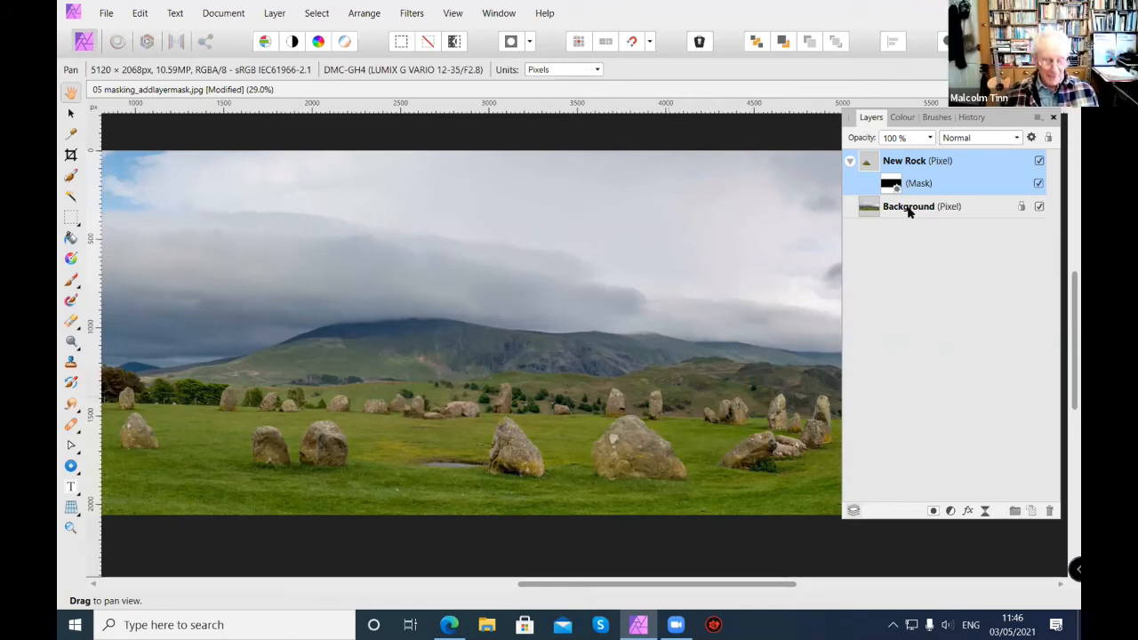
View the whole finished image with the interface hidden, and close 05 masking_addlayermask.jpg without saving
{"action": "key", "text": "Tab"}
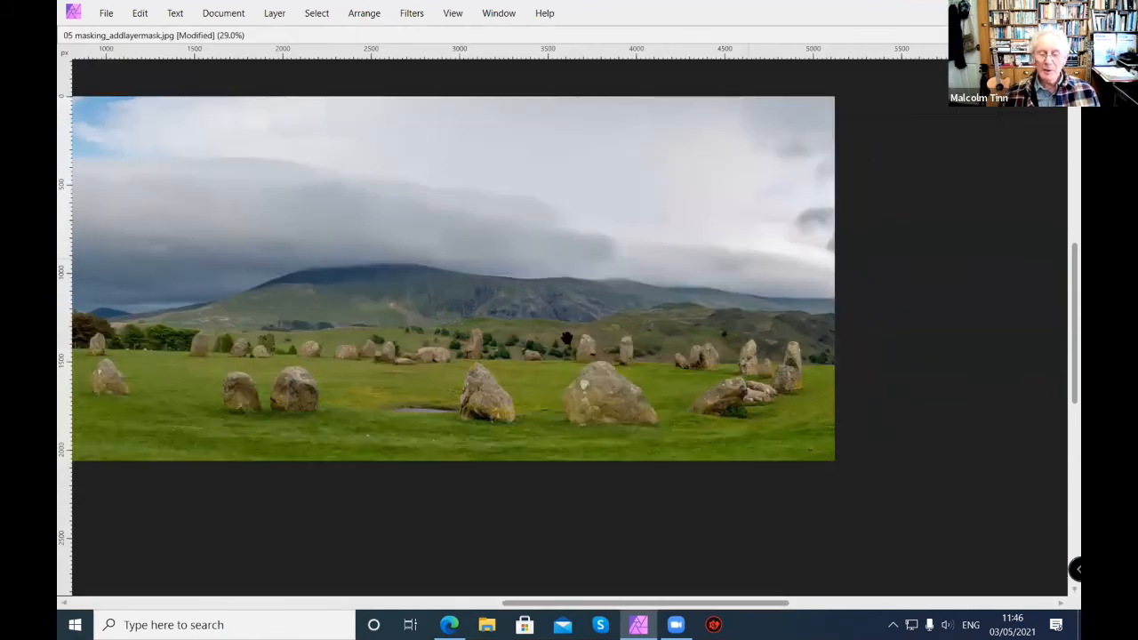
{"action": "left_click_drag", "start_coordinate": [482, 298], "coordinate": [652, 360]}
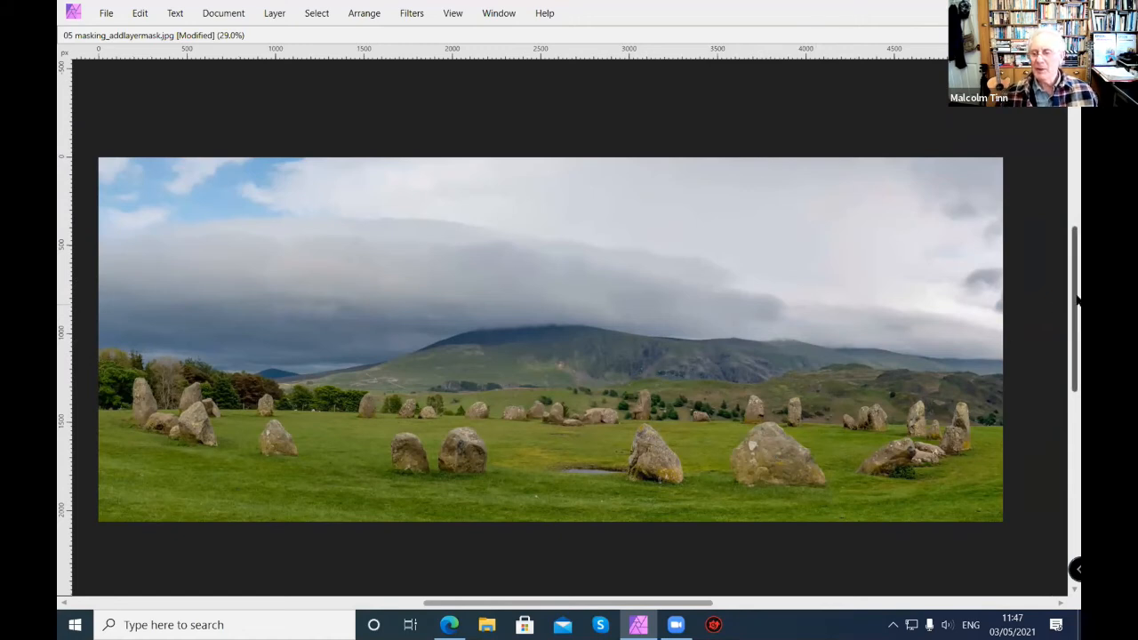
{"action": "left_click_drag", "start_coordinate": [1073, 298], "coordinate": [1074, 311]}
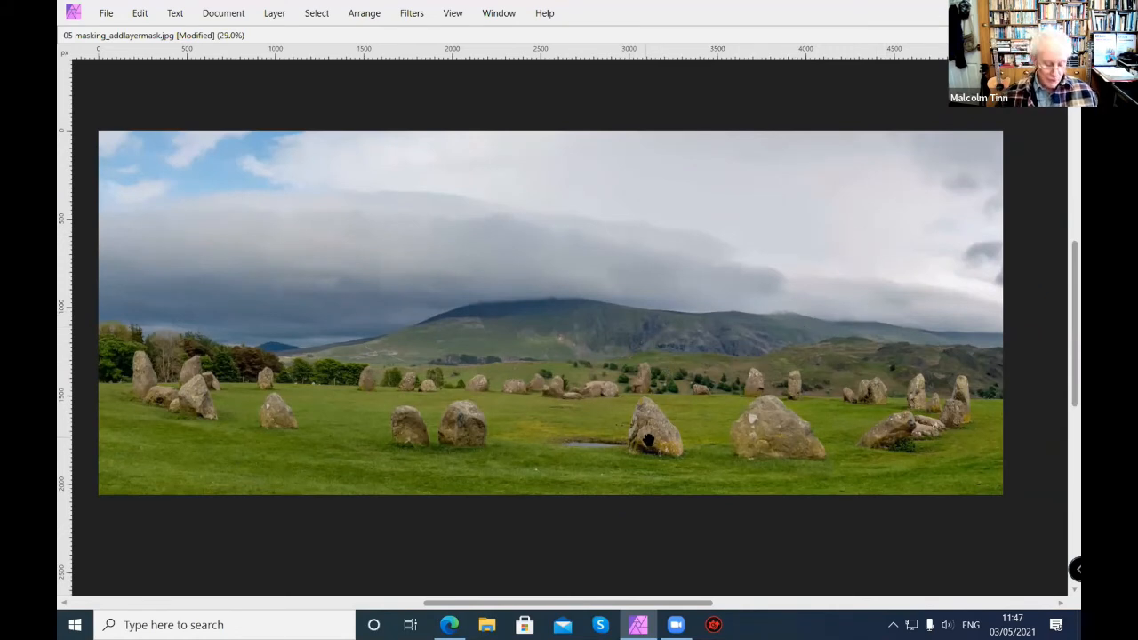
{"action": "key", "text": "ctrl+w"}
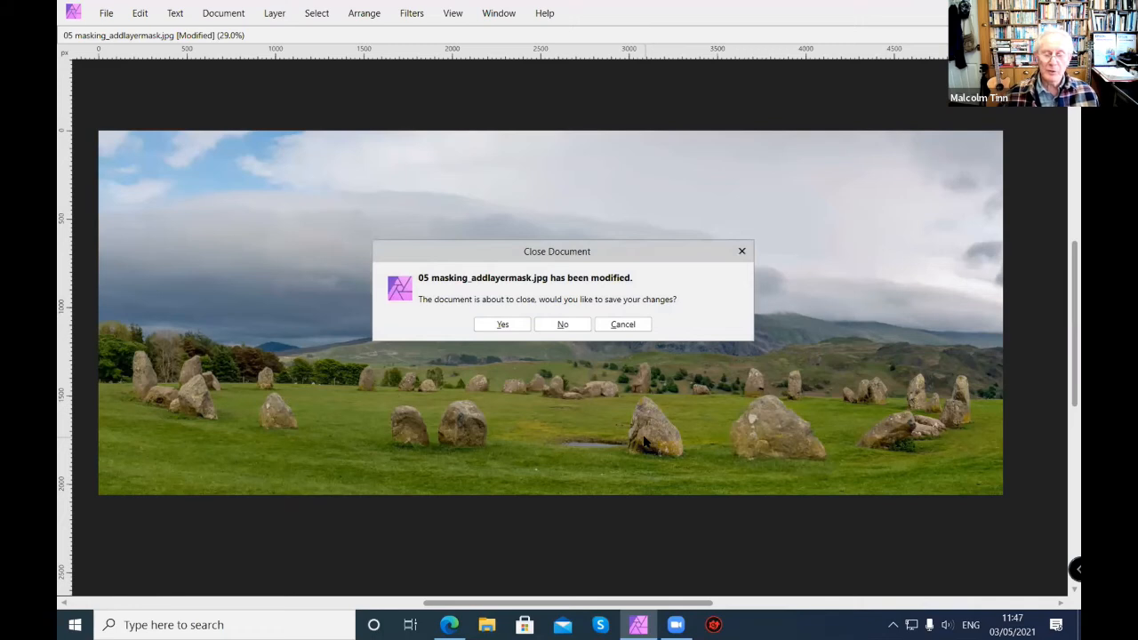
{"action": "left_click", "coordinate": [563, 325]}
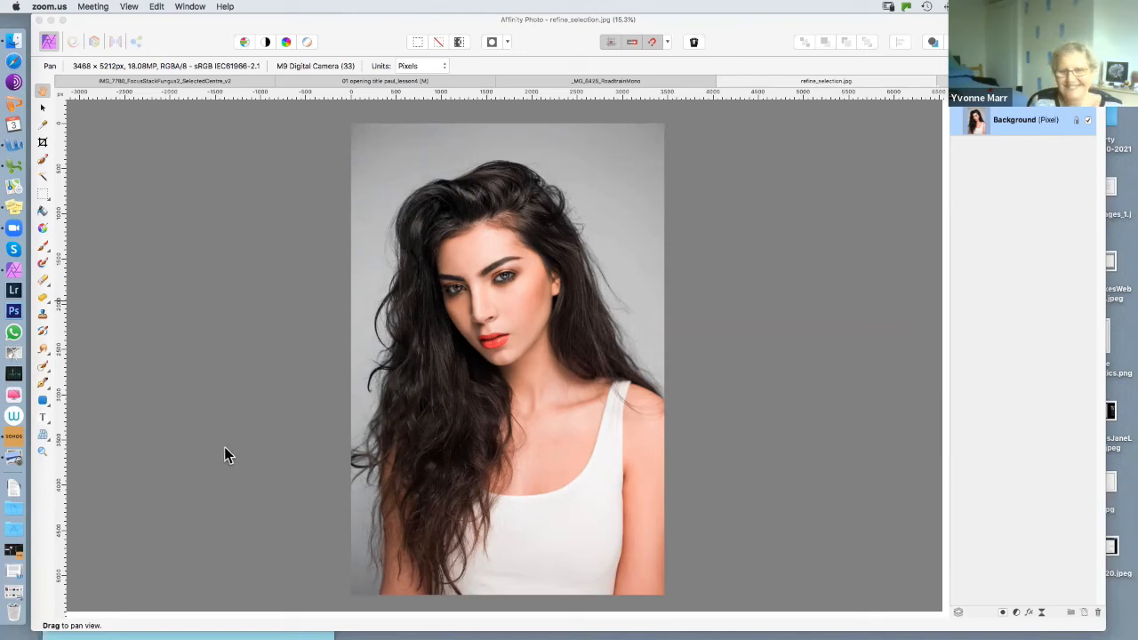
{"action": "left_click_drag", "start_coordinate": [163, 17], "coordinate": [176, 19]}
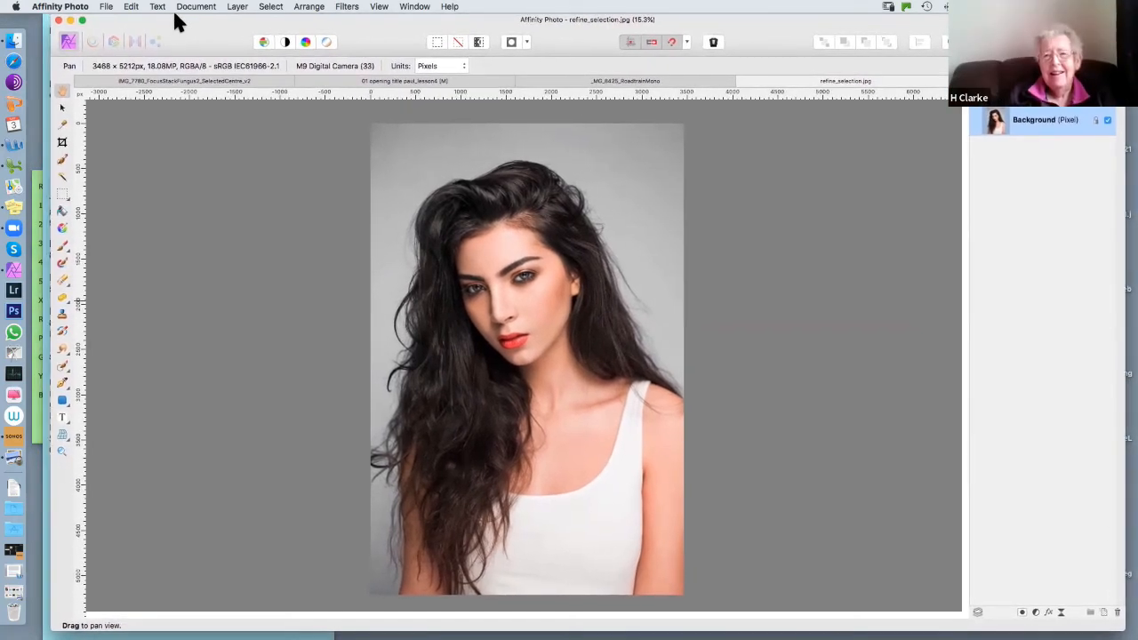
{"action": "left_click_drag", "start_coordinate": [177, 18], "coordinate": [179, 19]}
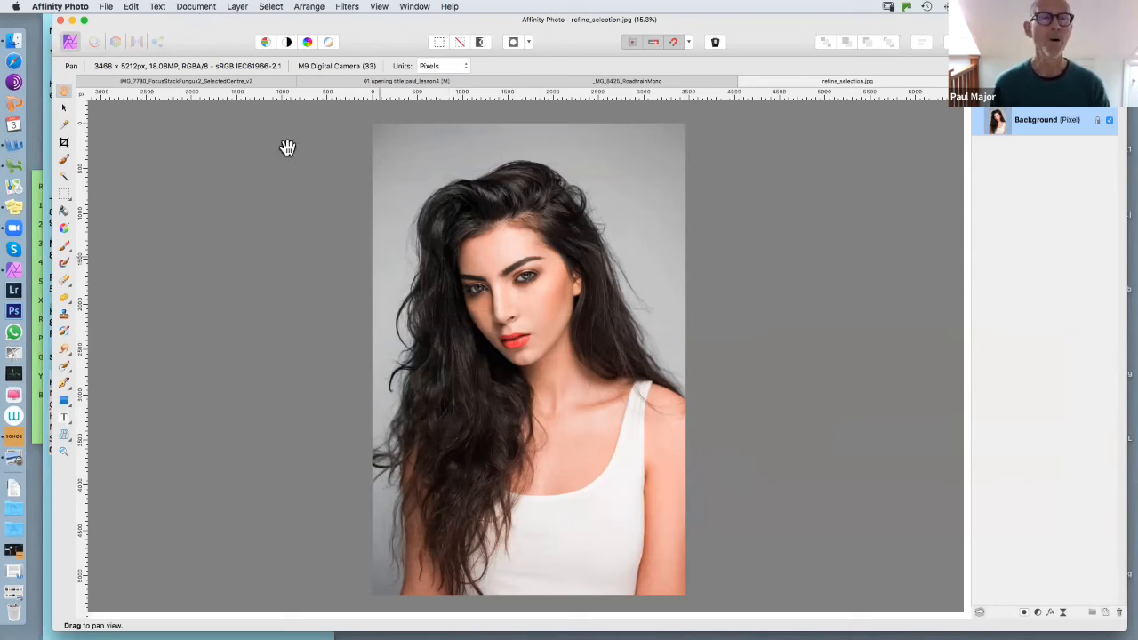
Resize the refine_selection.jpg document with resampling off, trying 72 DPI and applying 300 DPI
{"action": "left_click", "coordinate": [192, 7]}
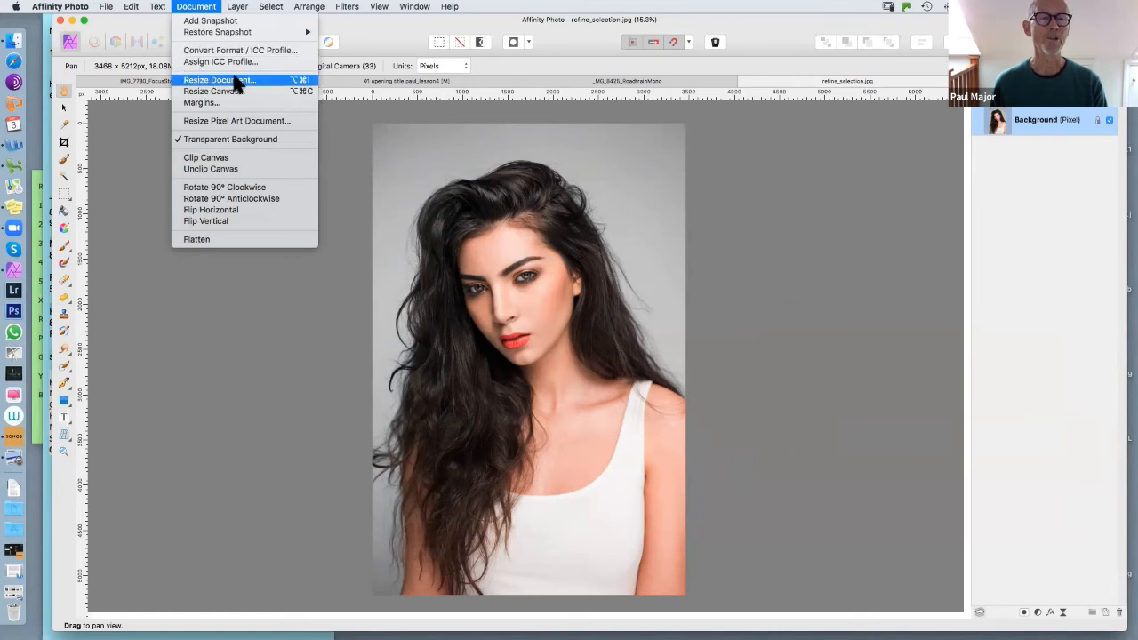
{"action": "left_click", "coordinate": [212, 81]}
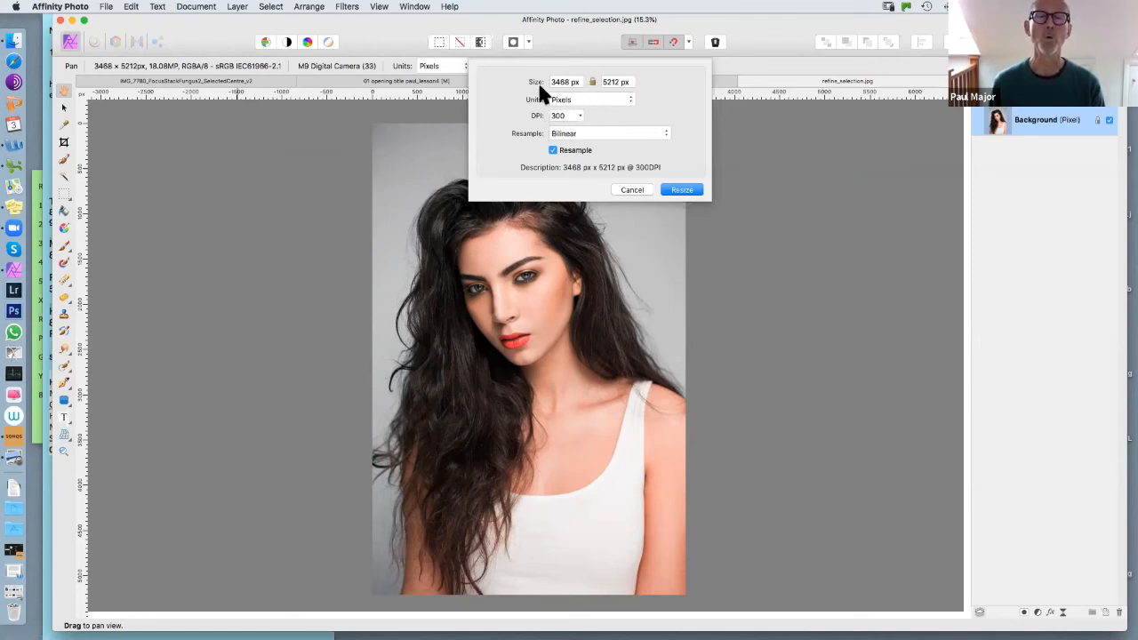
{"action": "left_click", "coordinate": [552, 151]}
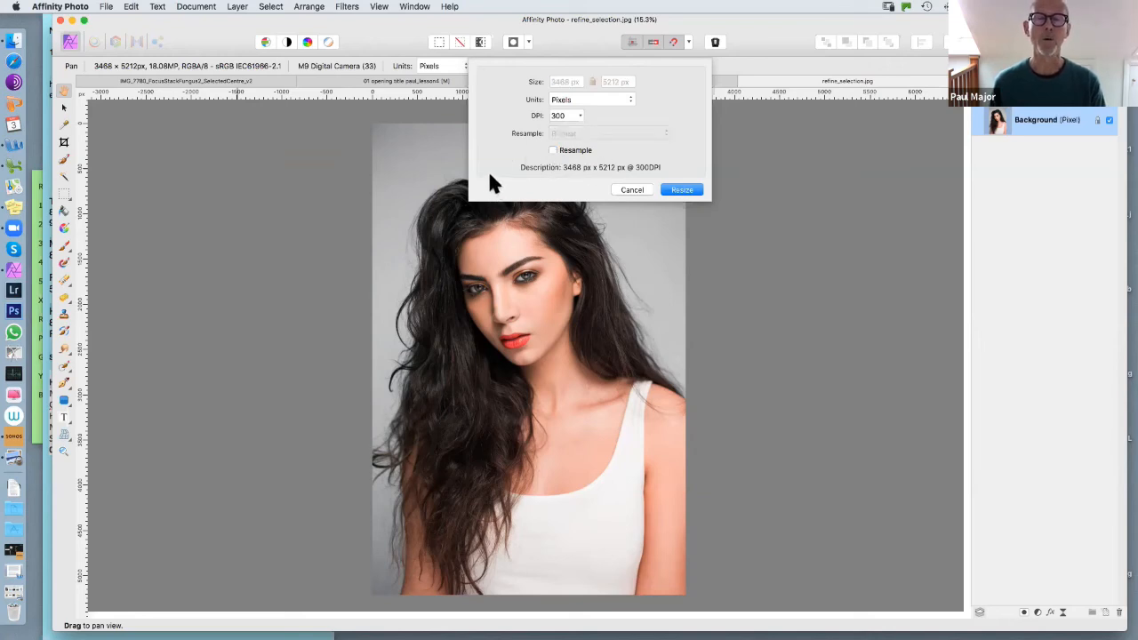
{"action": "left_click", "coordinate": [579, 115]}
{"action": "left_click_drag", "start_coordinate": [530, 129], "coordinate": [521, 125]}
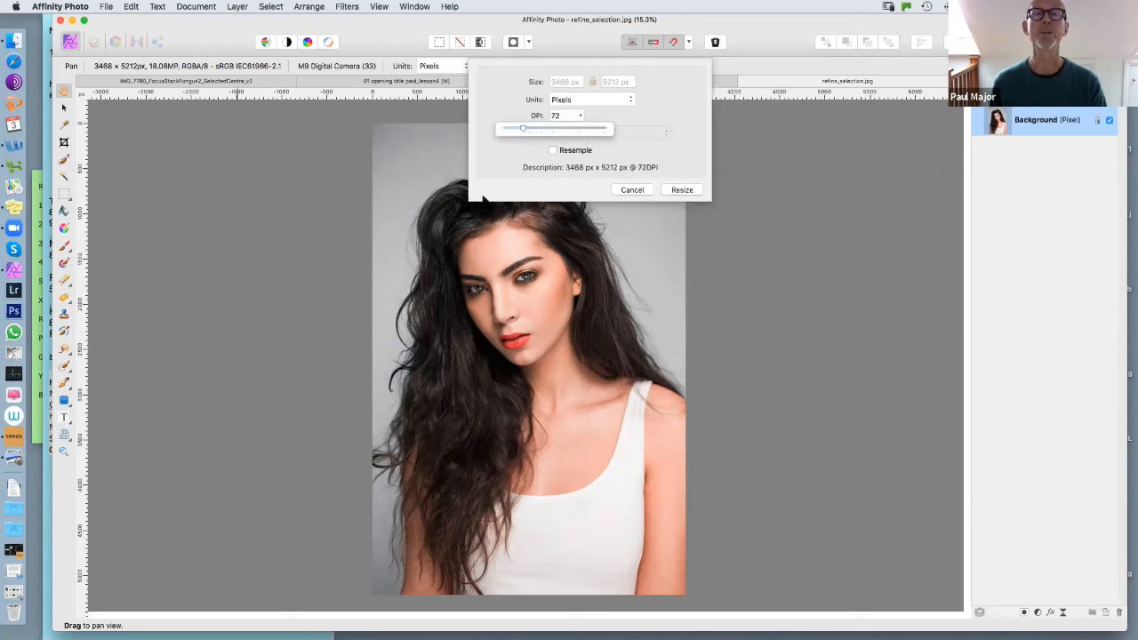
{"action": "left_click_drag", "start_coordinate": [520, 126], "coordinate": [574, 125]}
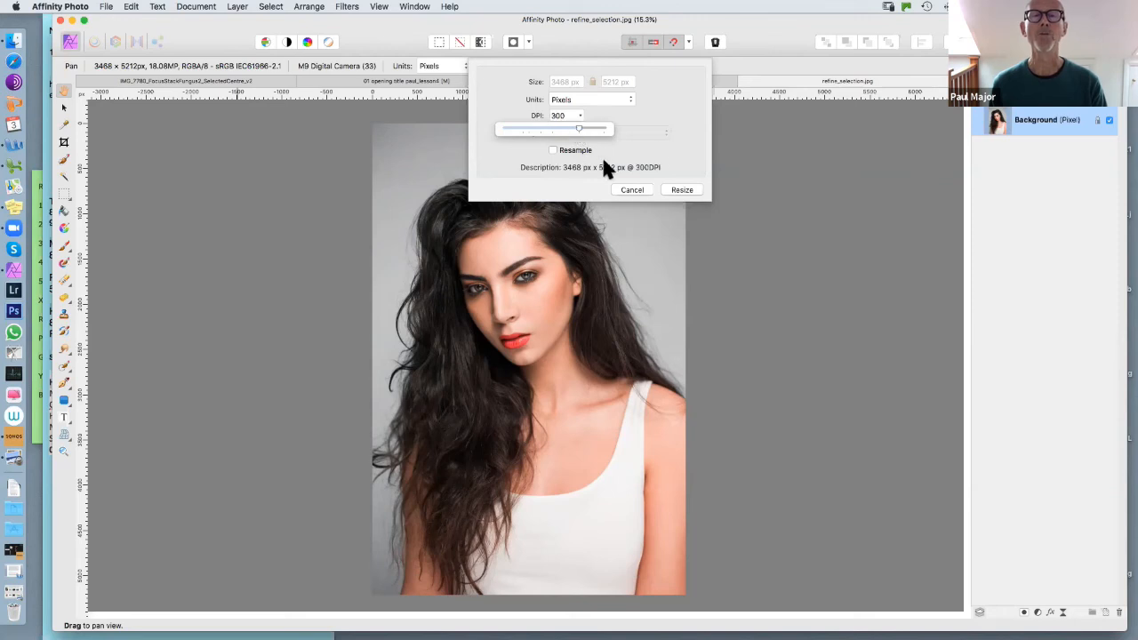
{"action": "left_click", "coordinate": [673, 191]}
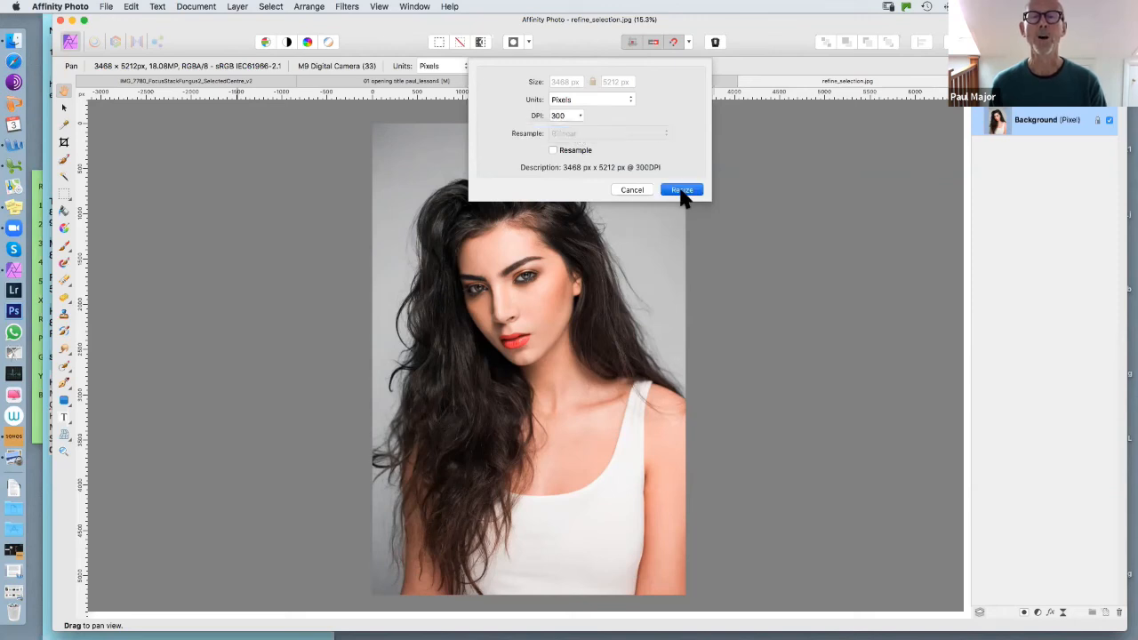
{"action": "left_click", "coordinate": [680, 191]}
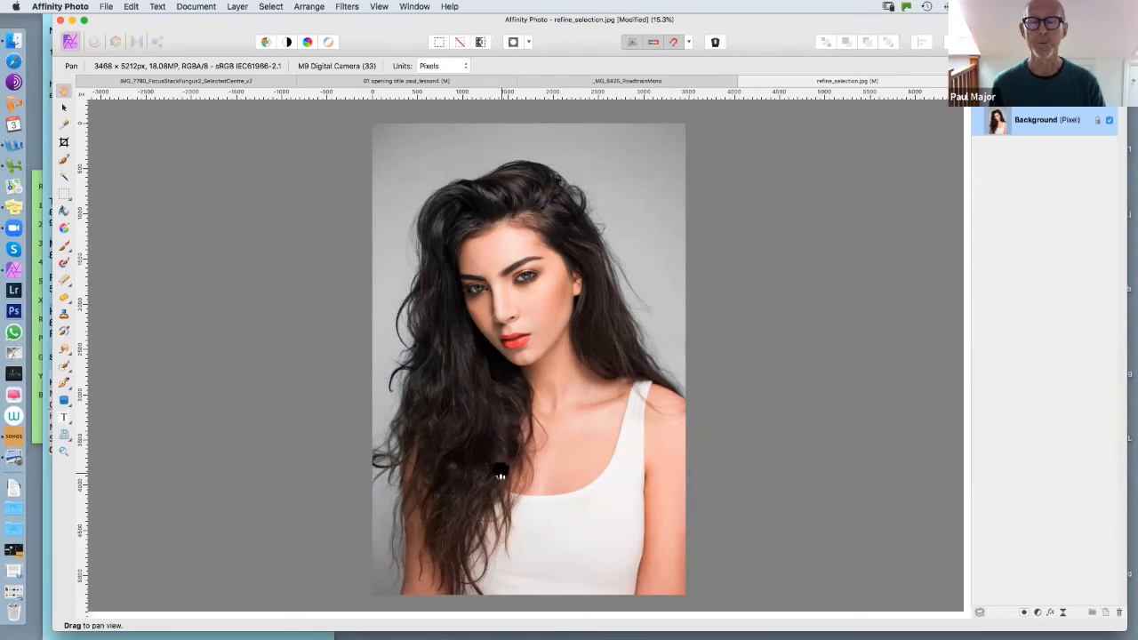
Review the document resize settings with resampling on, and leave them without applying anything
{"action": "left_click", "coordinate": [190, 9]}
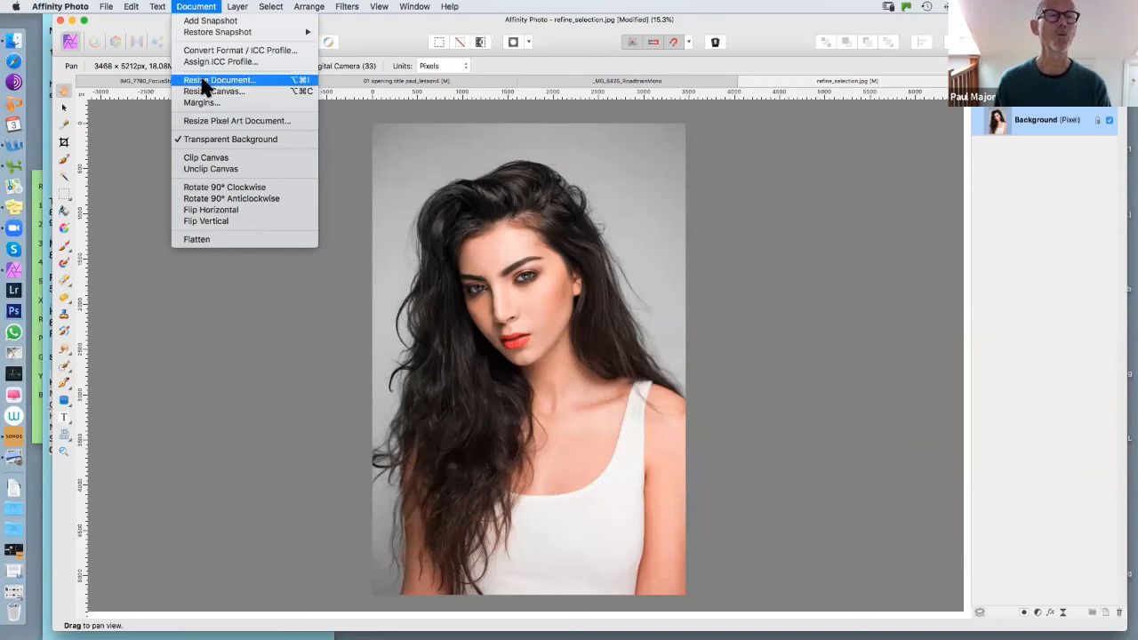
{"action": "left_click", "coordinate": [210, 80]}
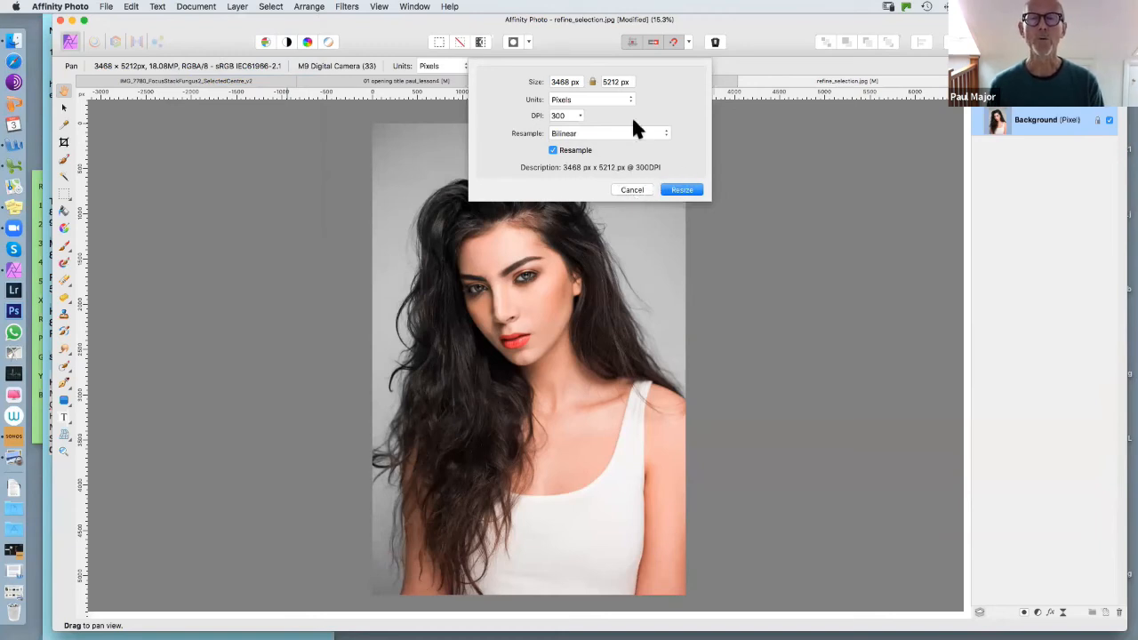
{"action": "left_click", "coordinate": [631, 191]}
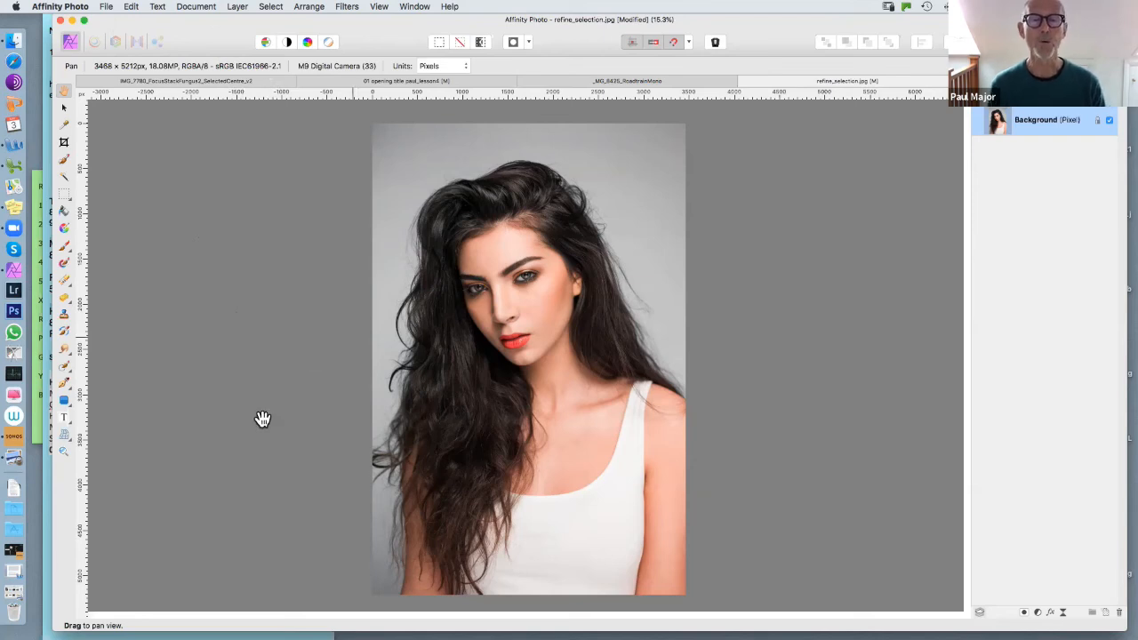
Set up a JPEG (Best quality) export of the portrait with a height of 1200 px and quality at 100
{"action": "left_click", "coordinate": [105, 7]}
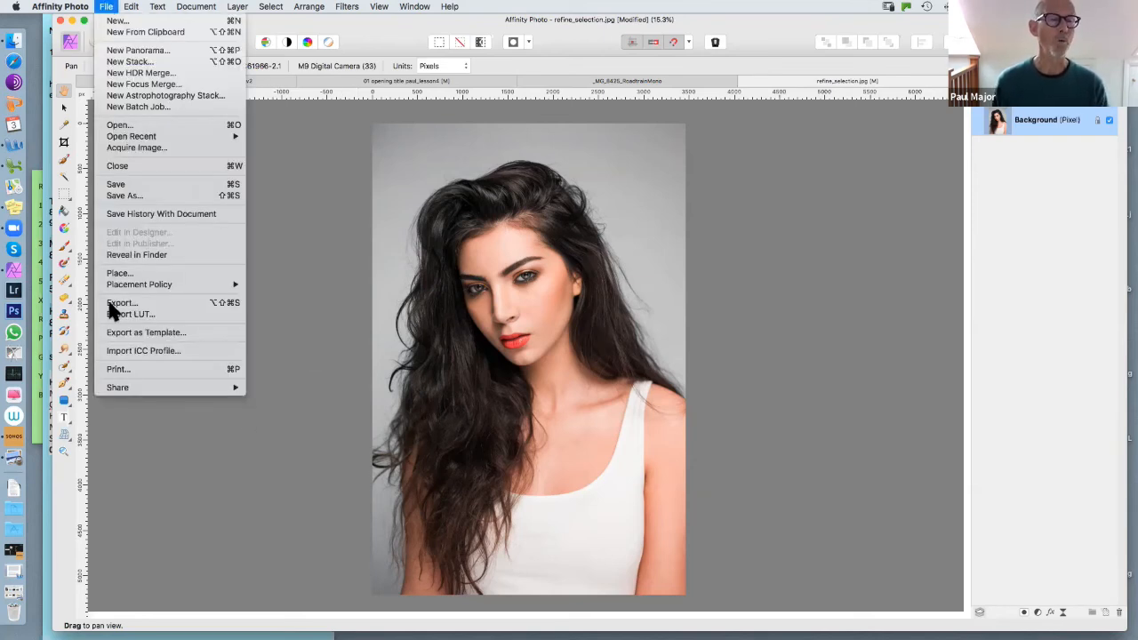
{"action": "left_click", "coordinate": [104, 8]}
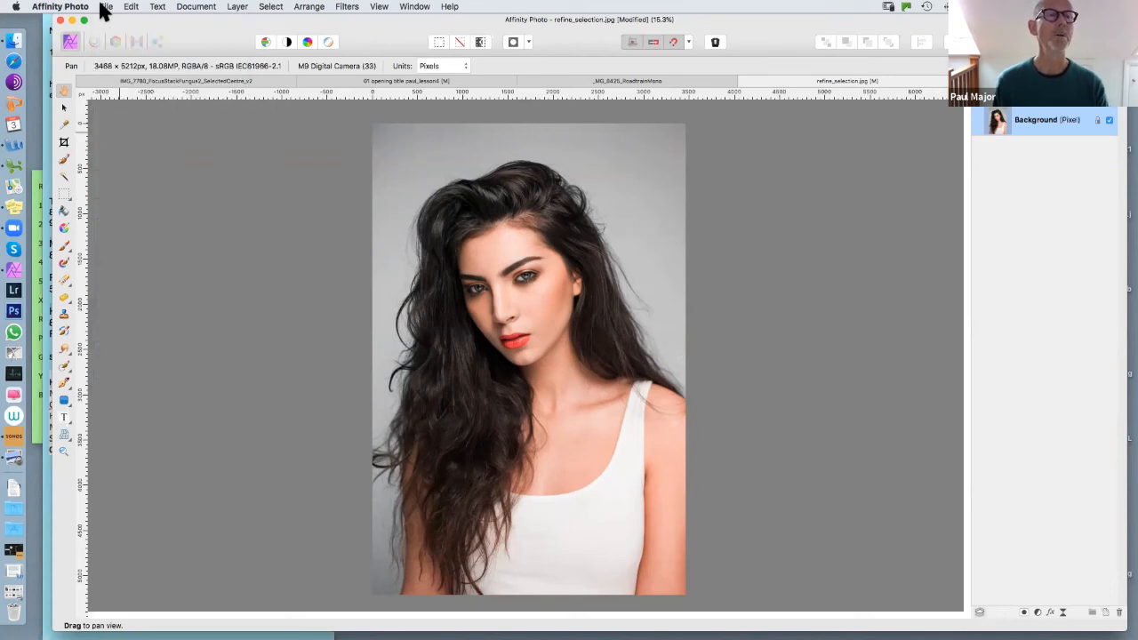
{"action": "left_click", "coordinate": [104, 7]}
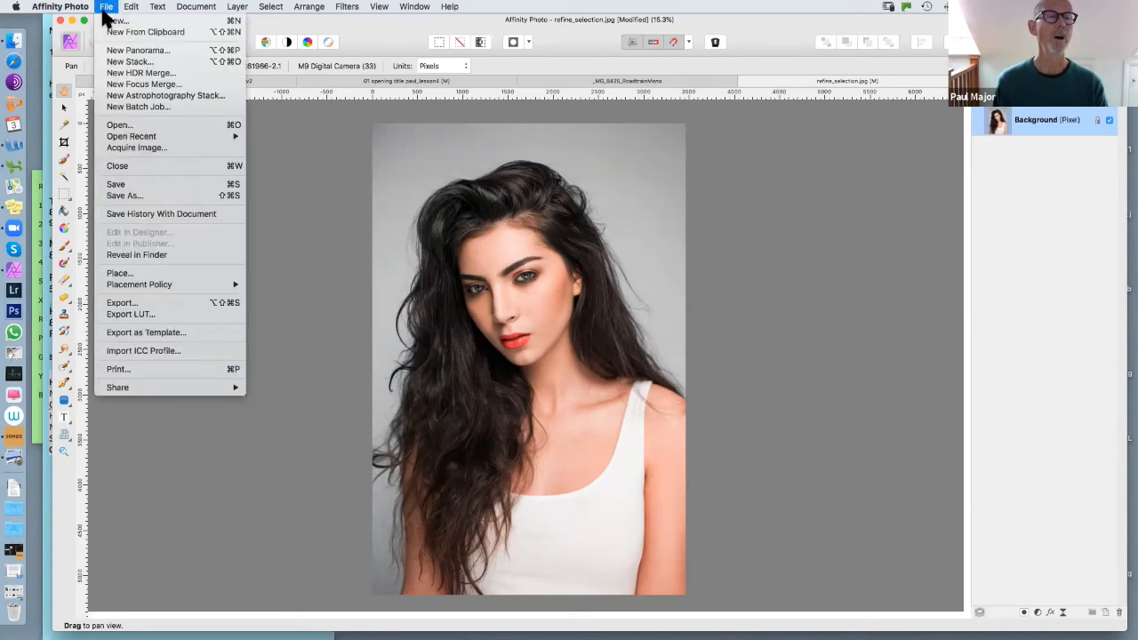
{"action": "left_click", "coordinate": [124, 304]}
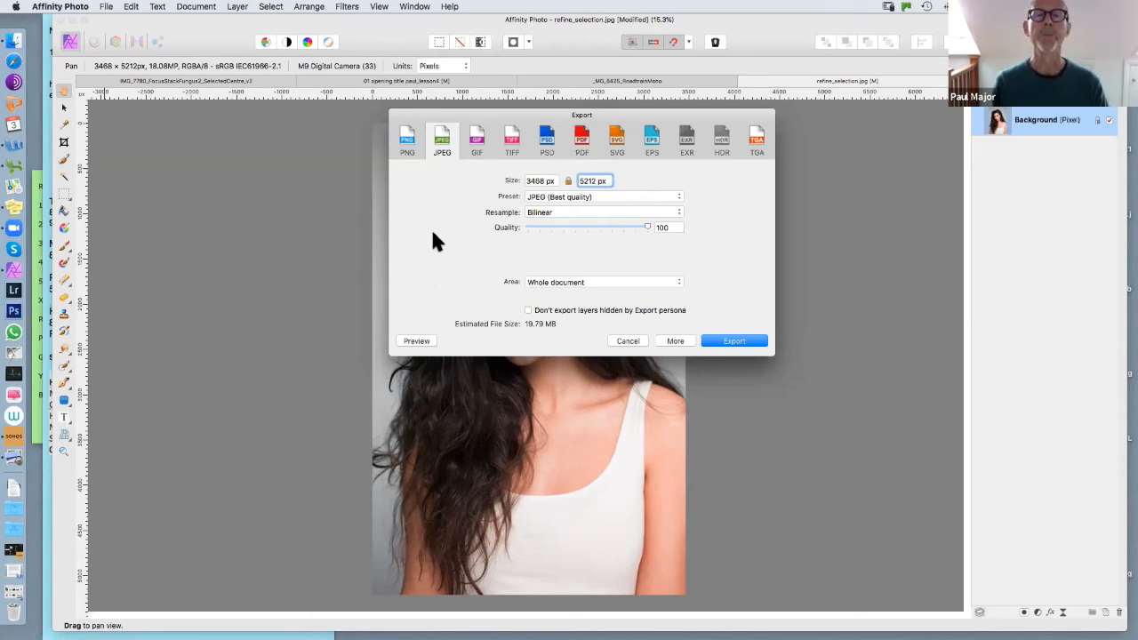
{"action": "double_click", "coordinate": [587, 183]}
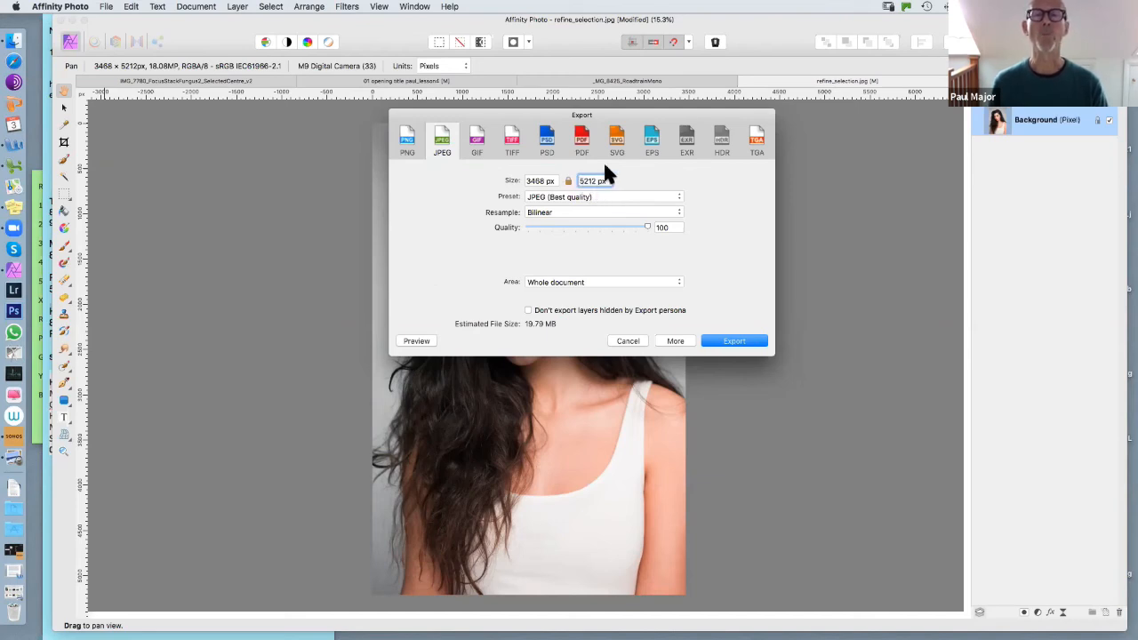
{"action": "type", "text": "1200"}
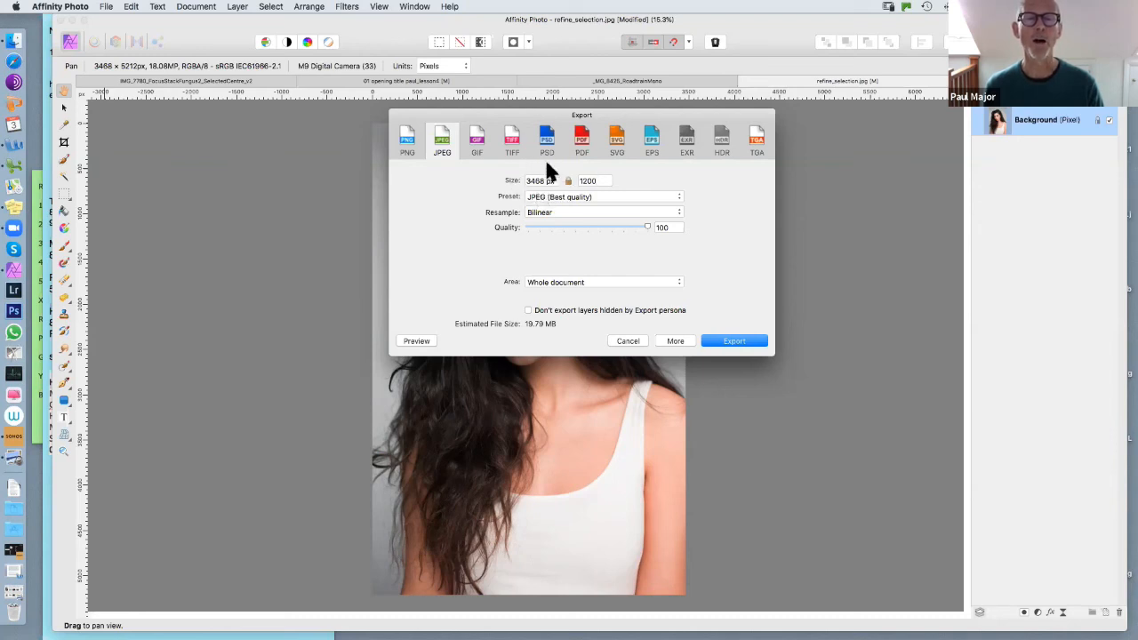
{"action": "key", "text": "Return"}
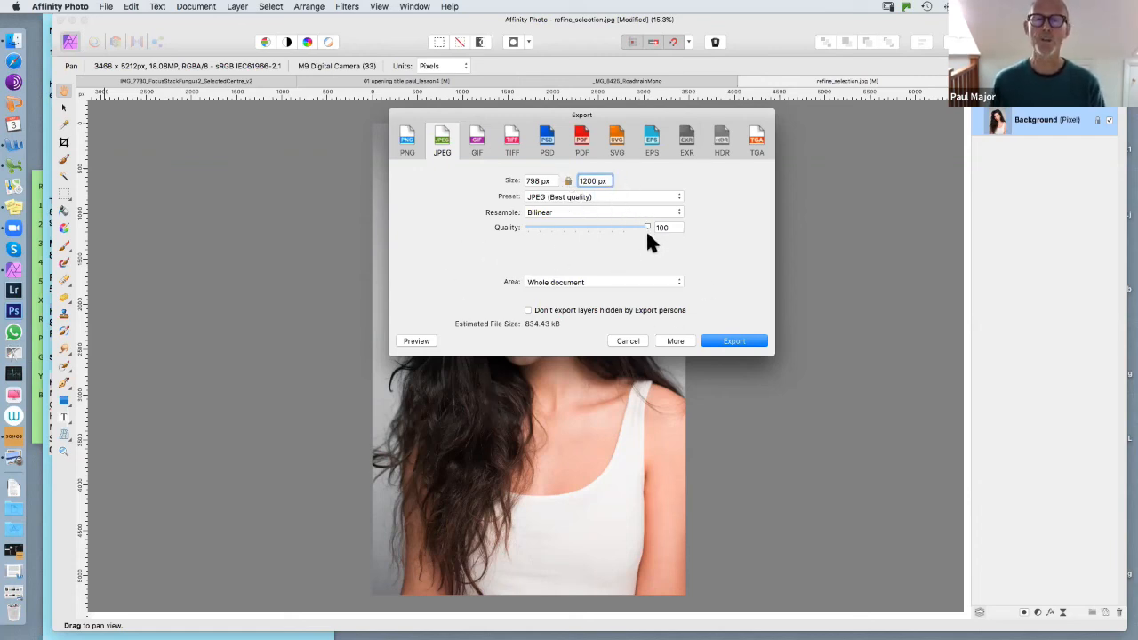
{"action": "left_click_drag", "start_coordinate": [644, 224], "coordinate": [647, 224]}
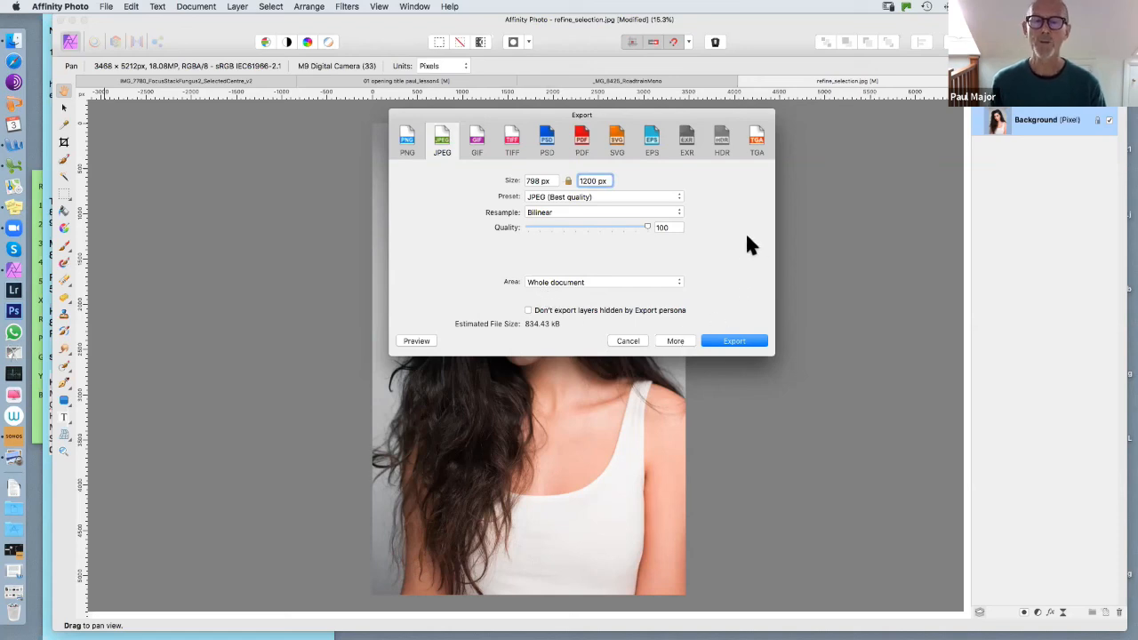
Continue the 1200 px high JPEG export as far as choosing where to save refine_selection.jpg, and cancel without saving
{"action": "left_click", "coordinate": [730, 342]}
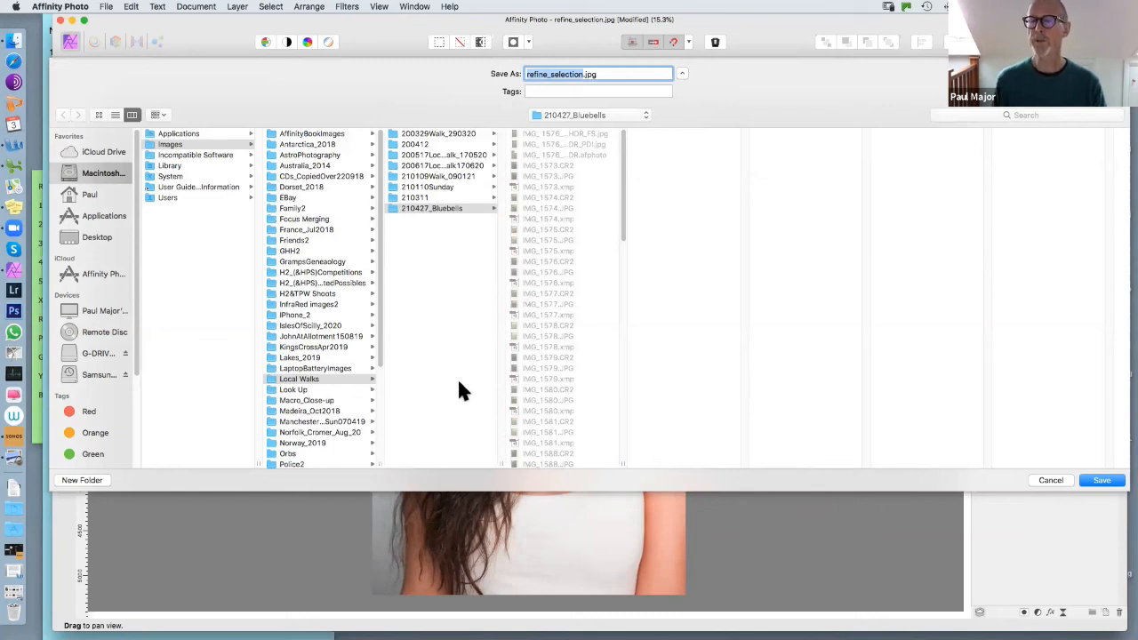
{"action": "left_click", "coordinate": [1045, 480]}
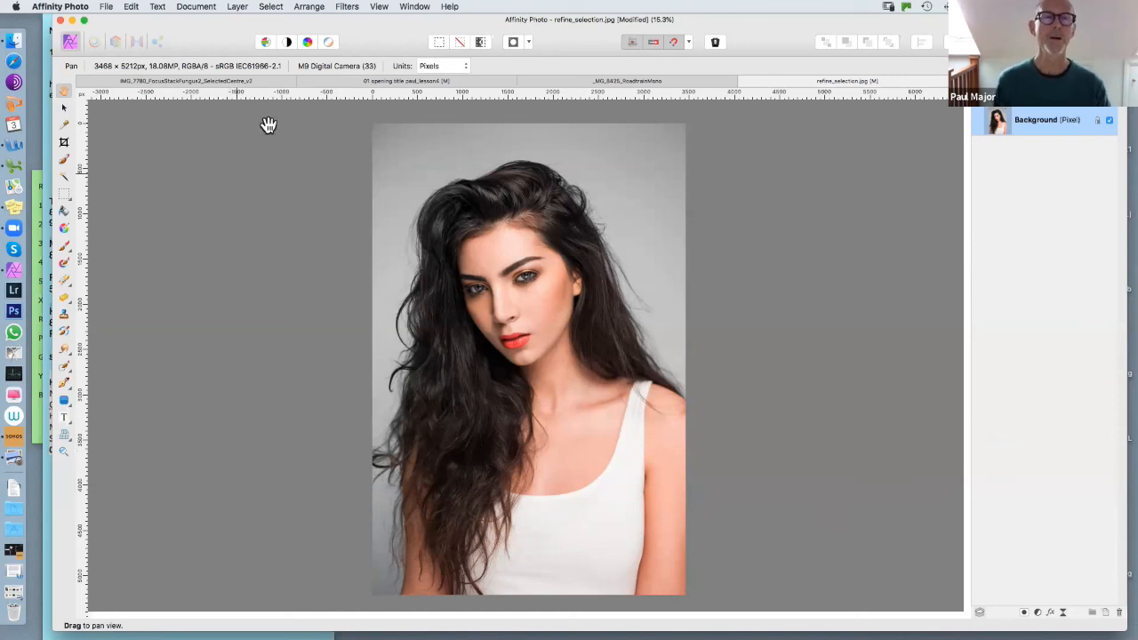
Try a JPEG export of the portrait at a width of 1600 px and a height of 1200 px, and cancel it
{"action": "left_click", "coordinate": [106, 7]}
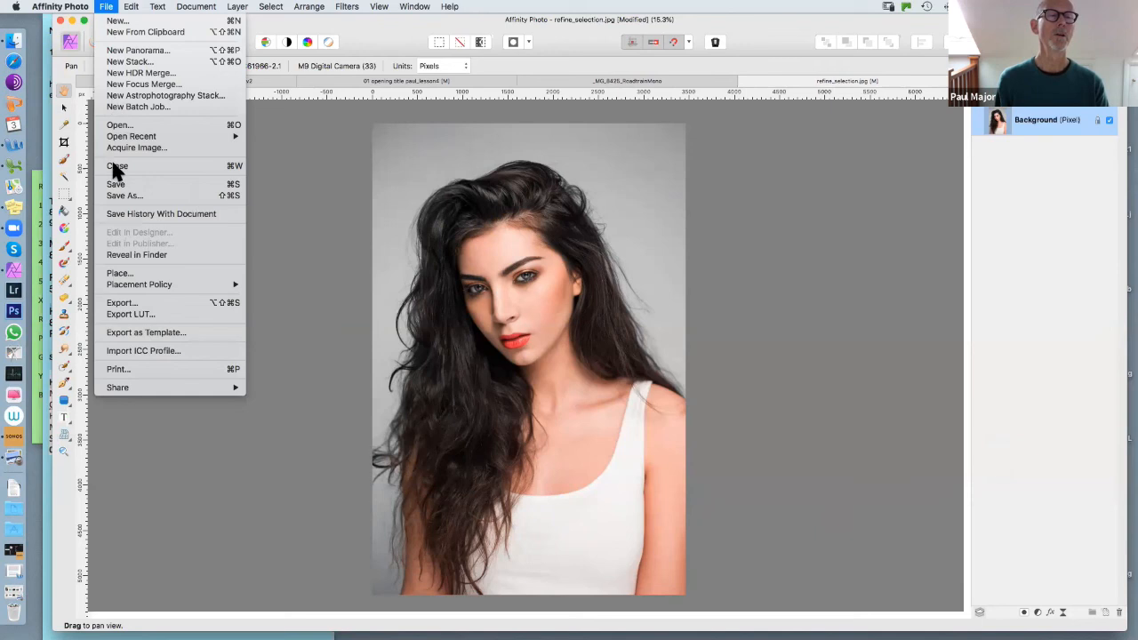
{"action": "left_click", "coordinate": [118, 303]}
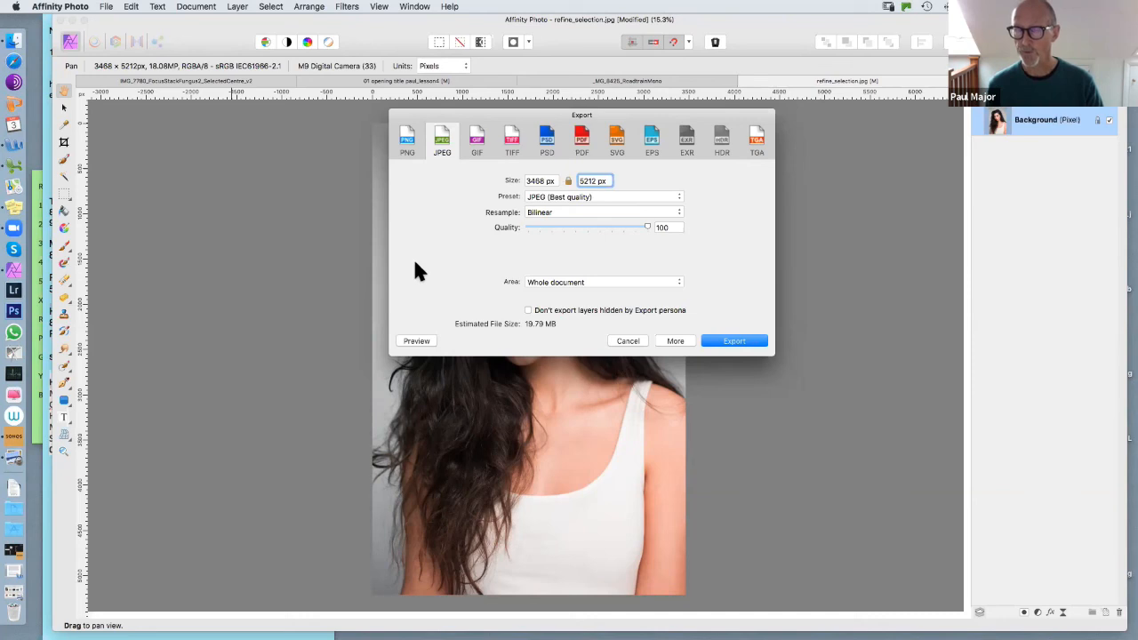
{"action": "left_click", "coordinate": [547, 180]}
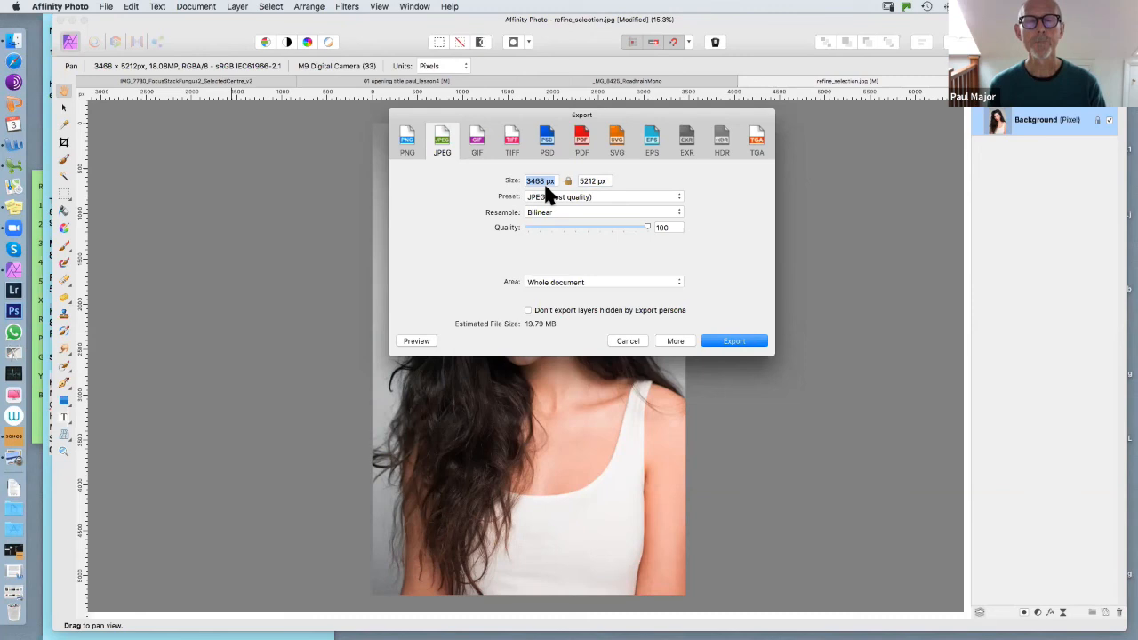
{"action": "type", "text": "1600"}
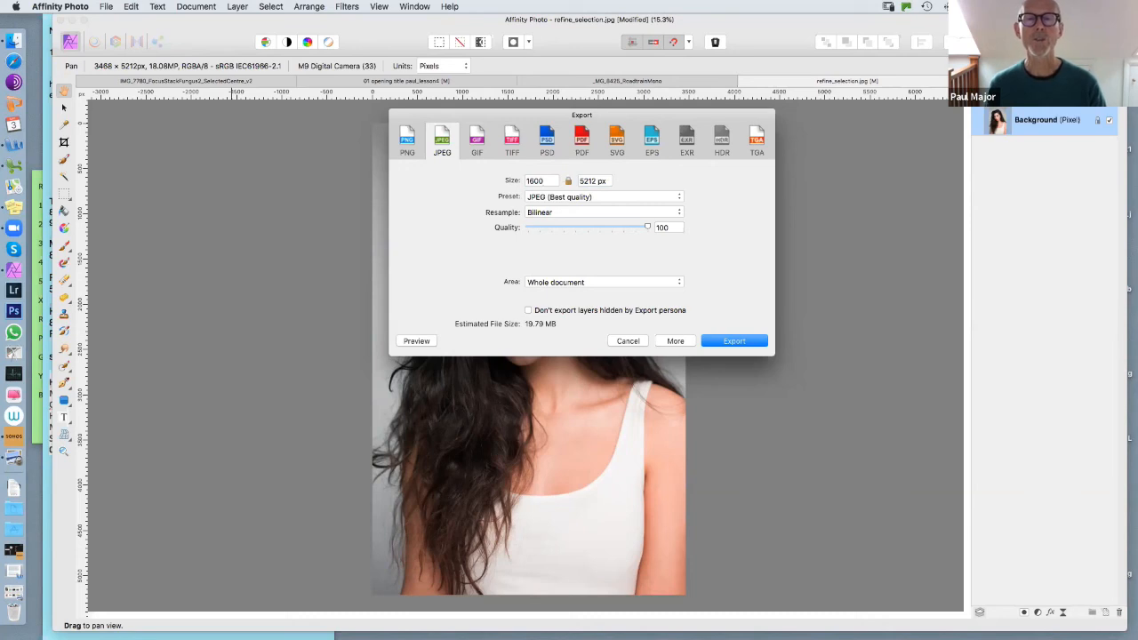
{"action": "key", "text": "Return"}
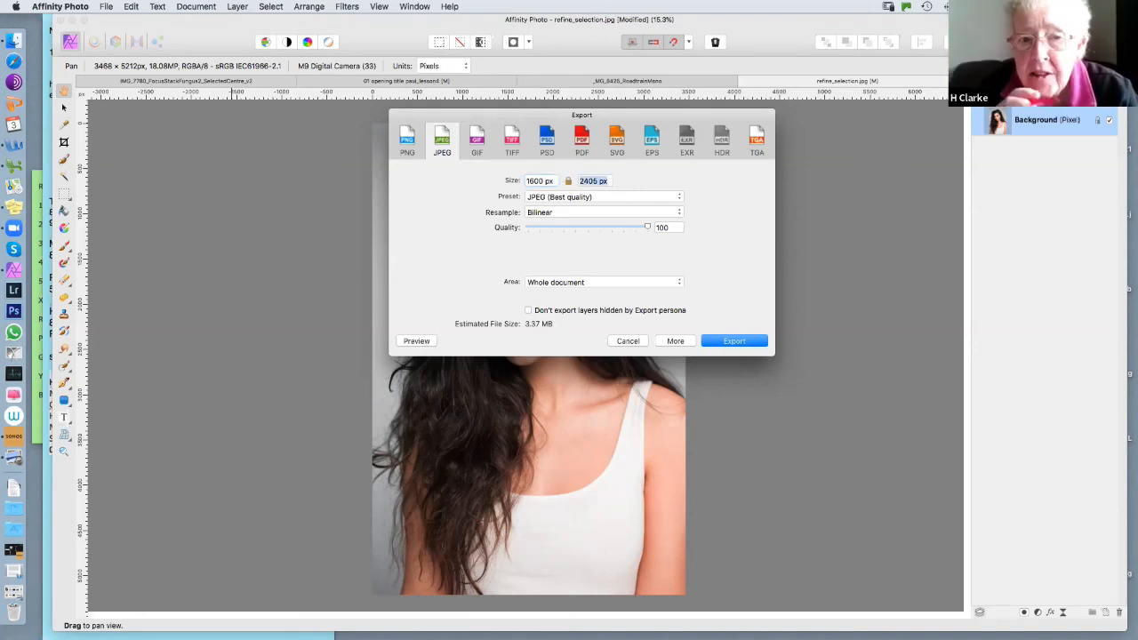
{"action": "type", "text": "12"}
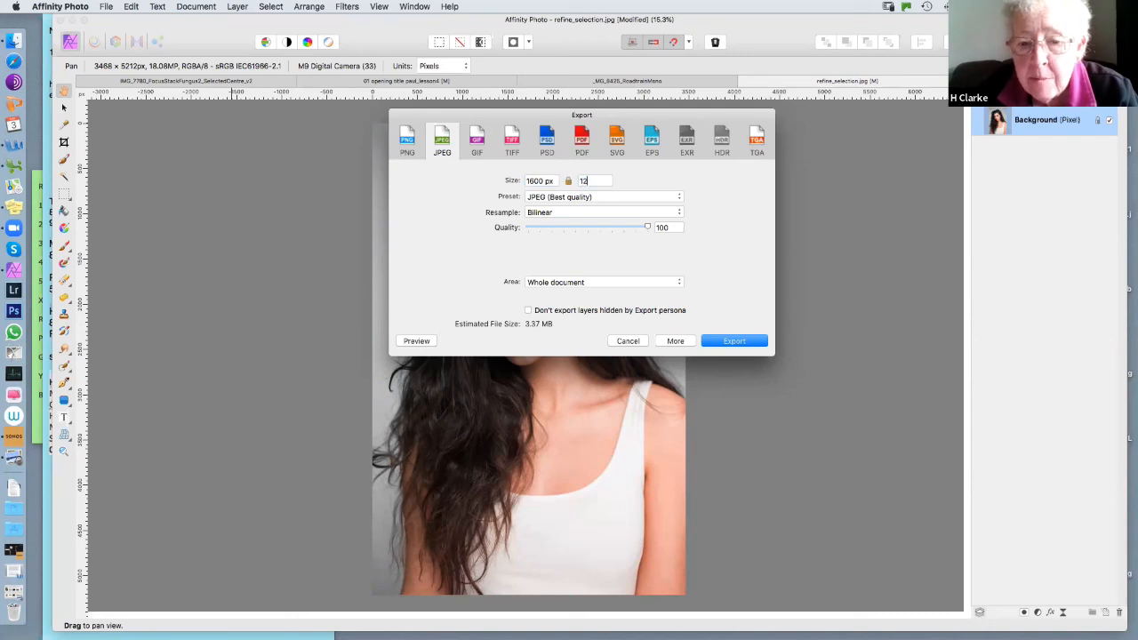
{"action": "type", "text": "00"}
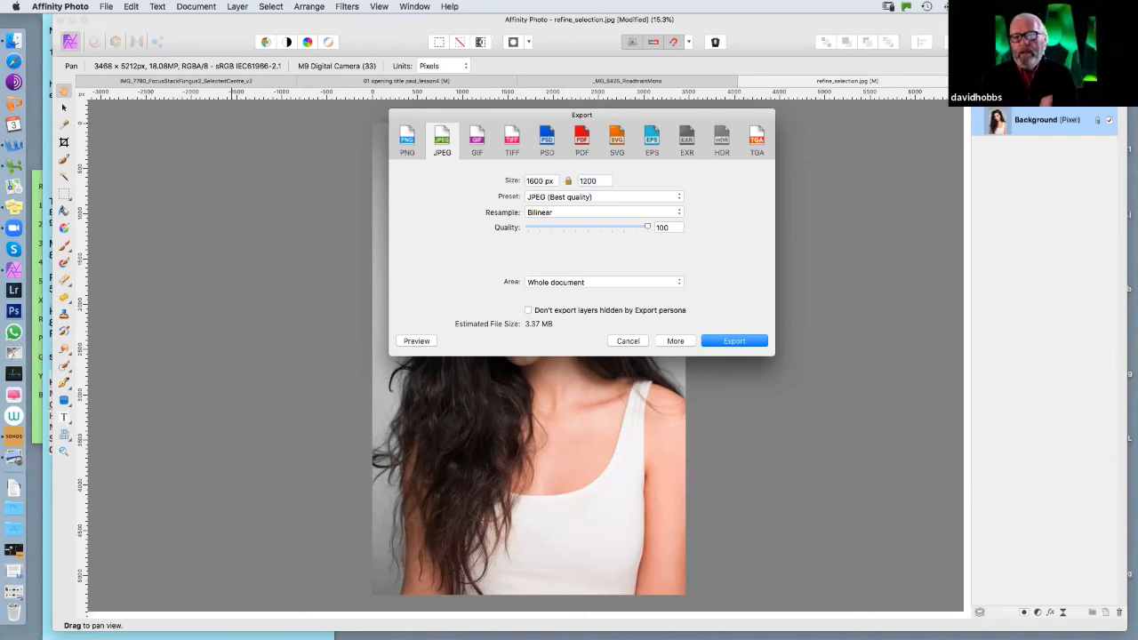
{"action": "key", "text": "Tab"}
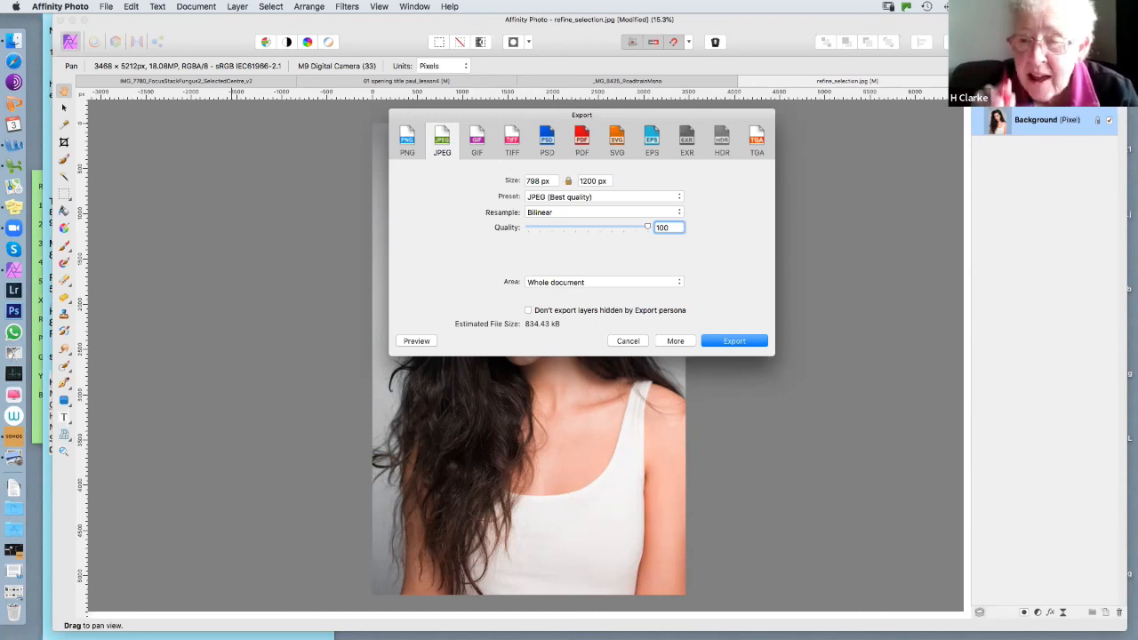
{"action": "key", "text": "Escape"}
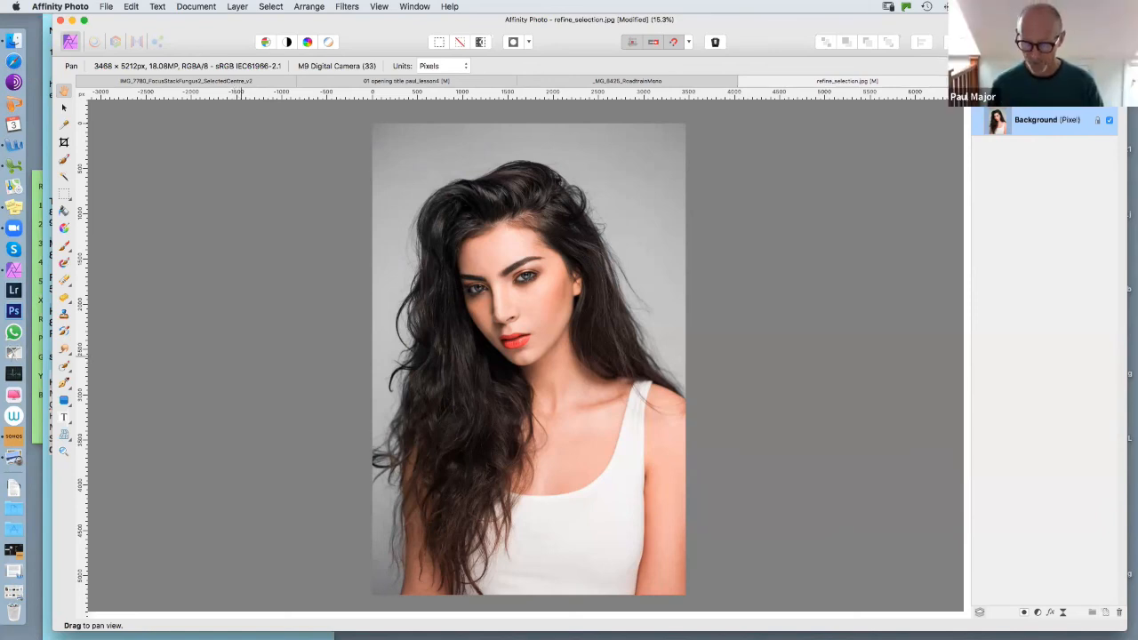
Crop the portrait to a square using the 1:1 common ratio preset
{"action": "key", "text": "c"}
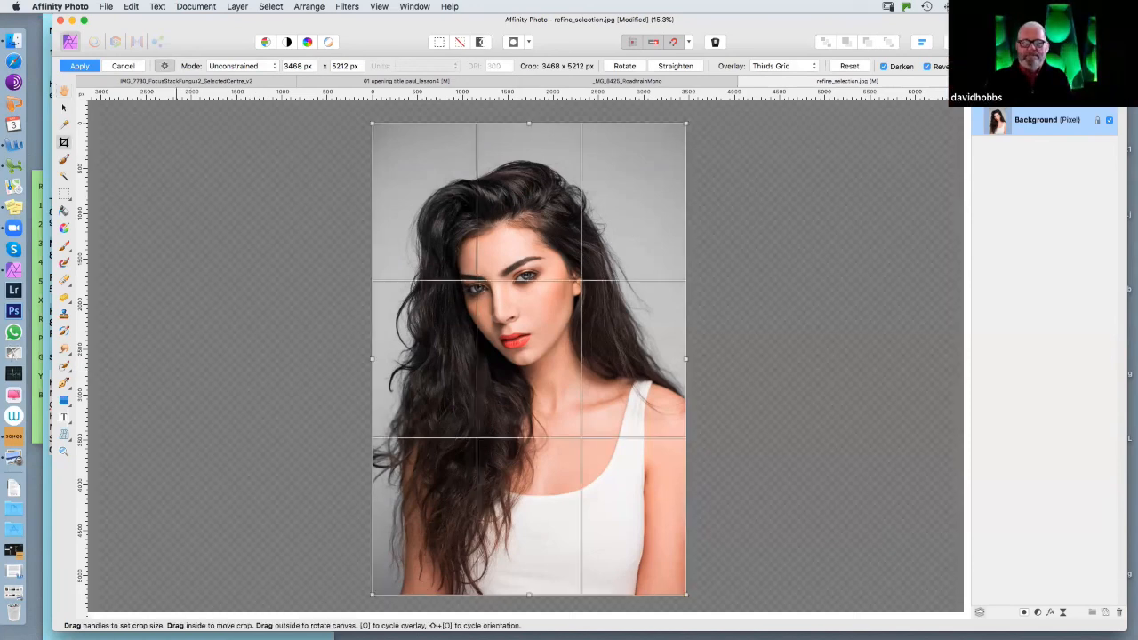
{"action": "left_click", "coordinate": [165, 66]}
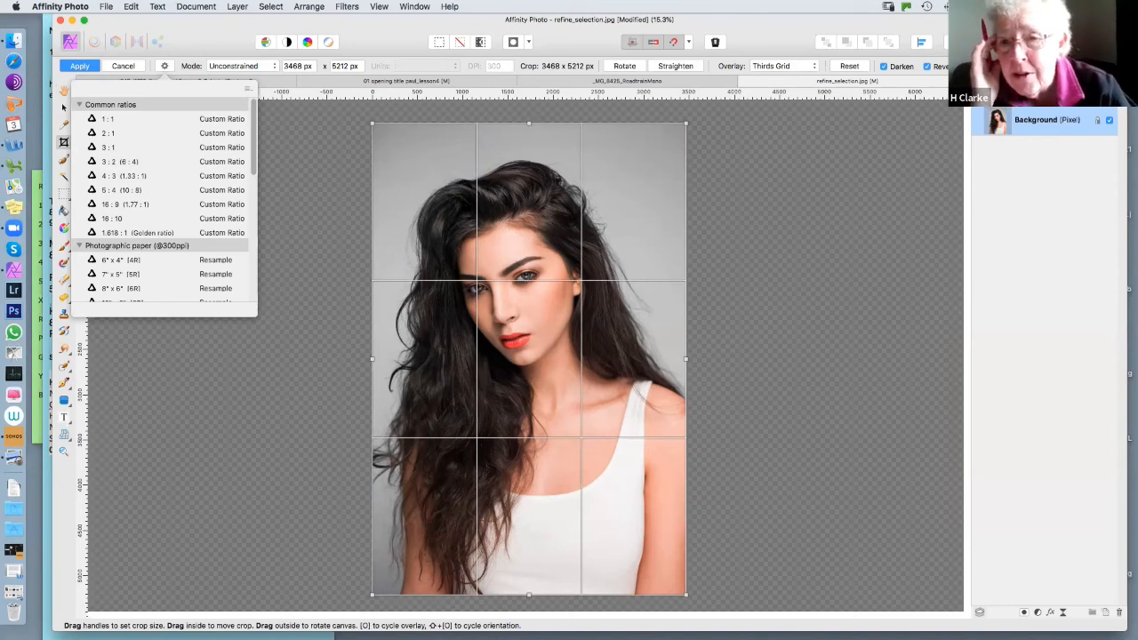
{"action": "left_click", "coordinate": [119, 118]}
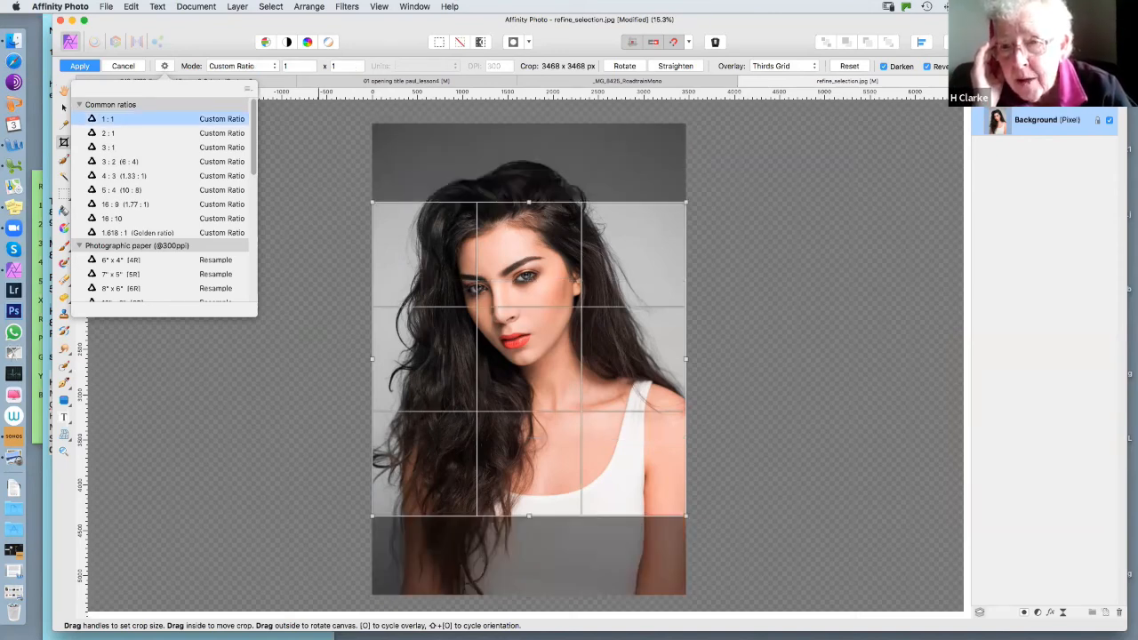
{"action": "key", "text": "Return"}
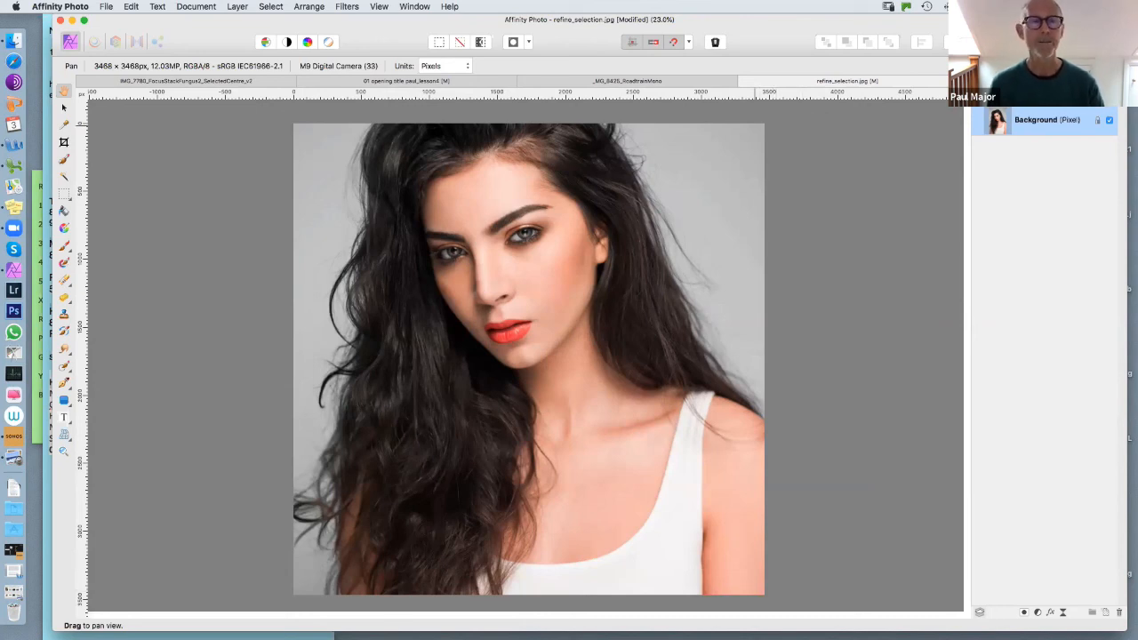
Try a JPEG export of the square portrait with the width at 1600 px and the height at 1200 px, and cancel before saving
{"action": "left_click", "coordinate": [105, 7]}
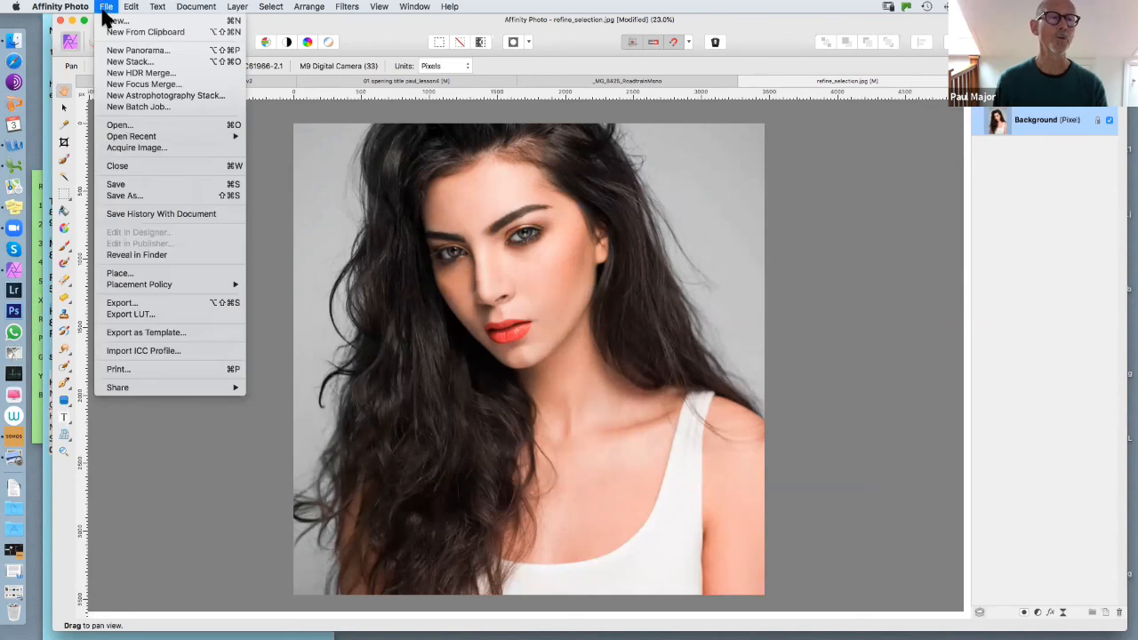
{"action": "left_click", "coordinate": [121, 303]}
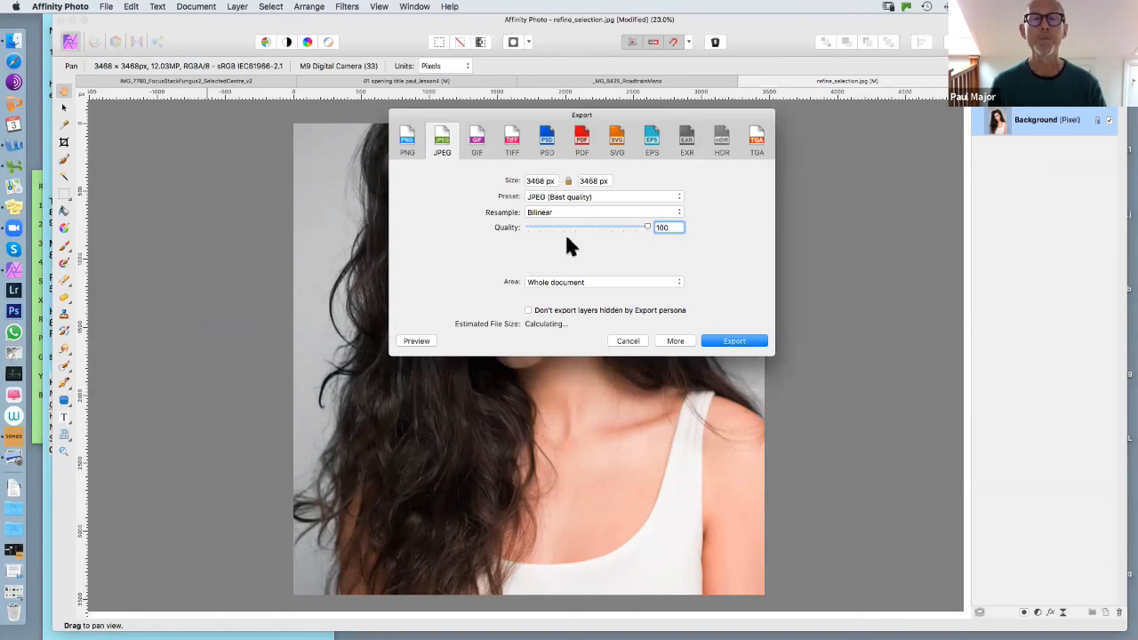
{"action": "key", "text": "Tab"}
{"action": "type", "text": "1600"}
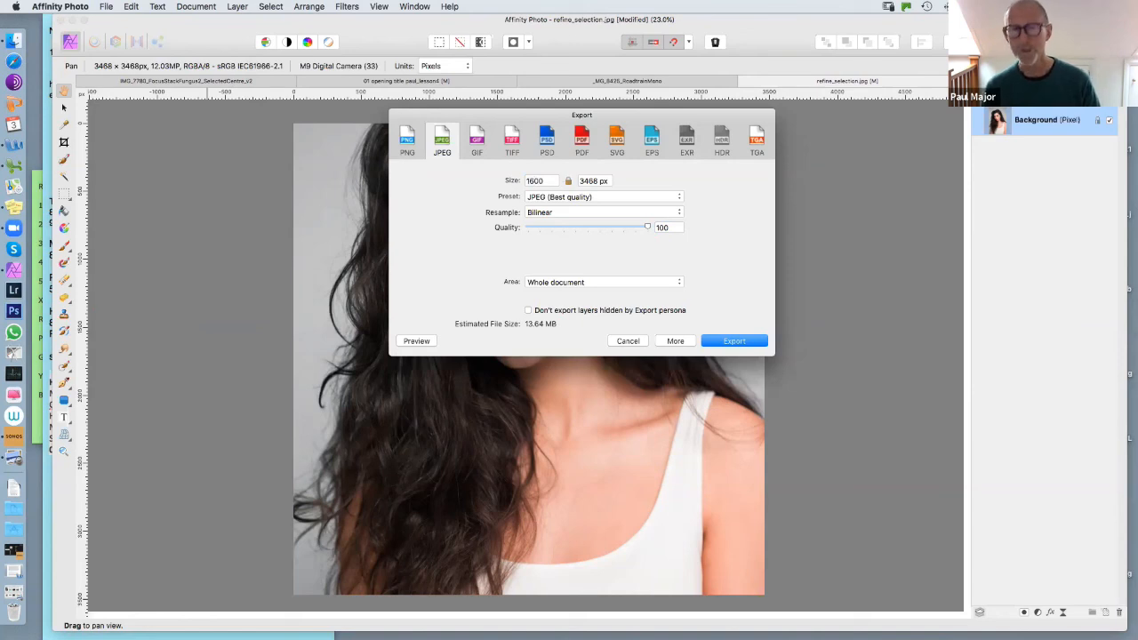
{"action": "key", "text": "Return"}
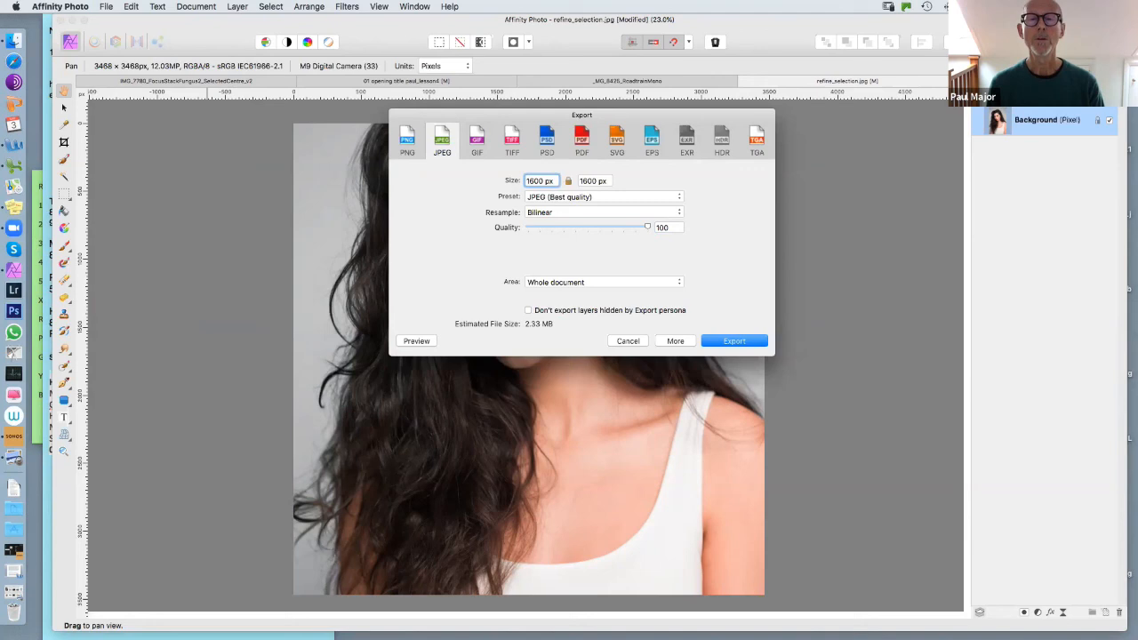
{"action": "left_click", "coordinate": [603, 180]}
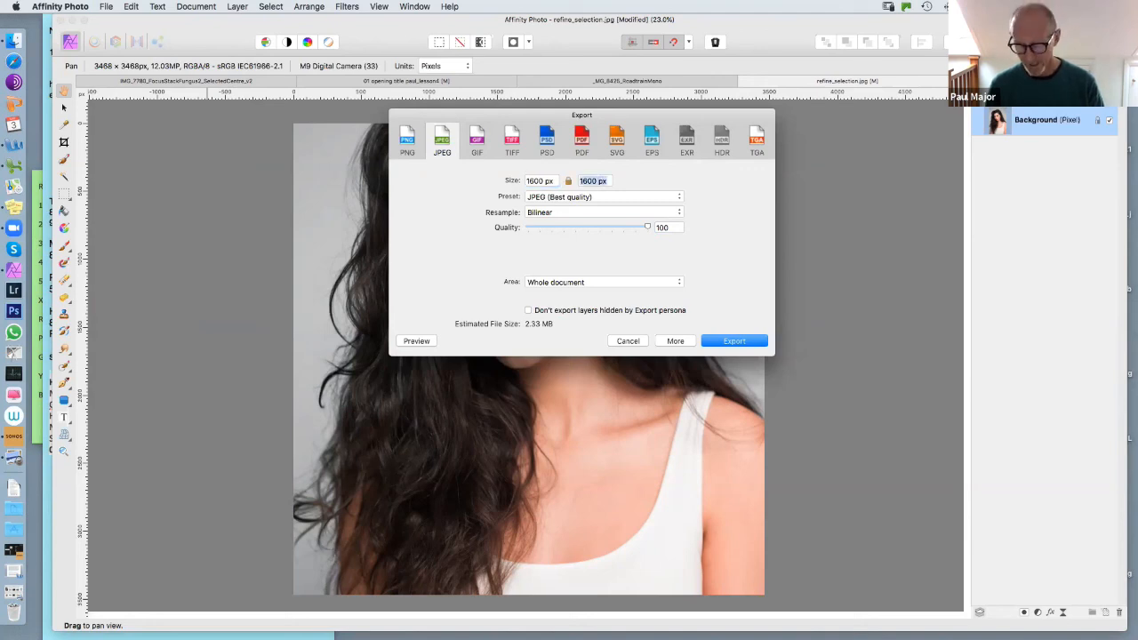
{"action": "type", "text": "1200"}
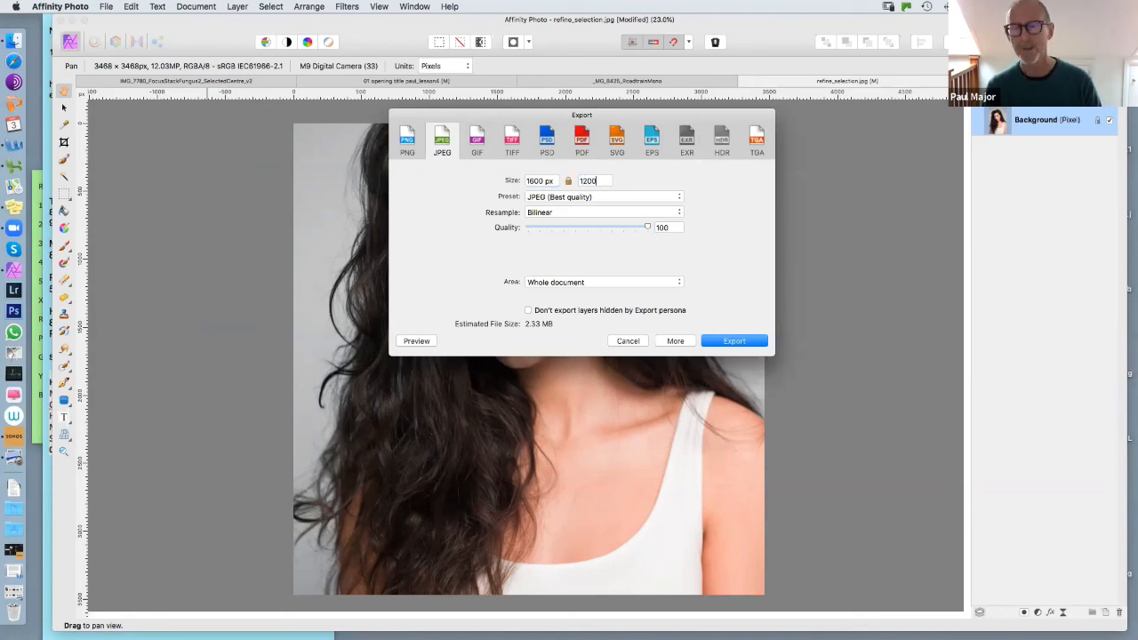
{"action": "key", "text": "Return"}
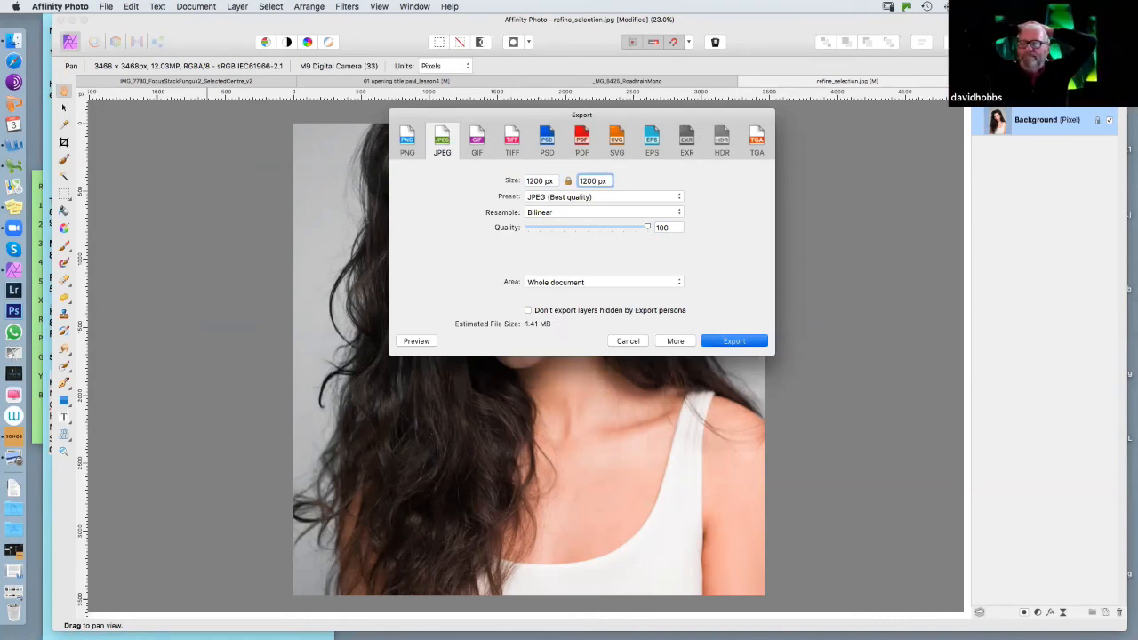
{"action": "key", "text": "Return"}
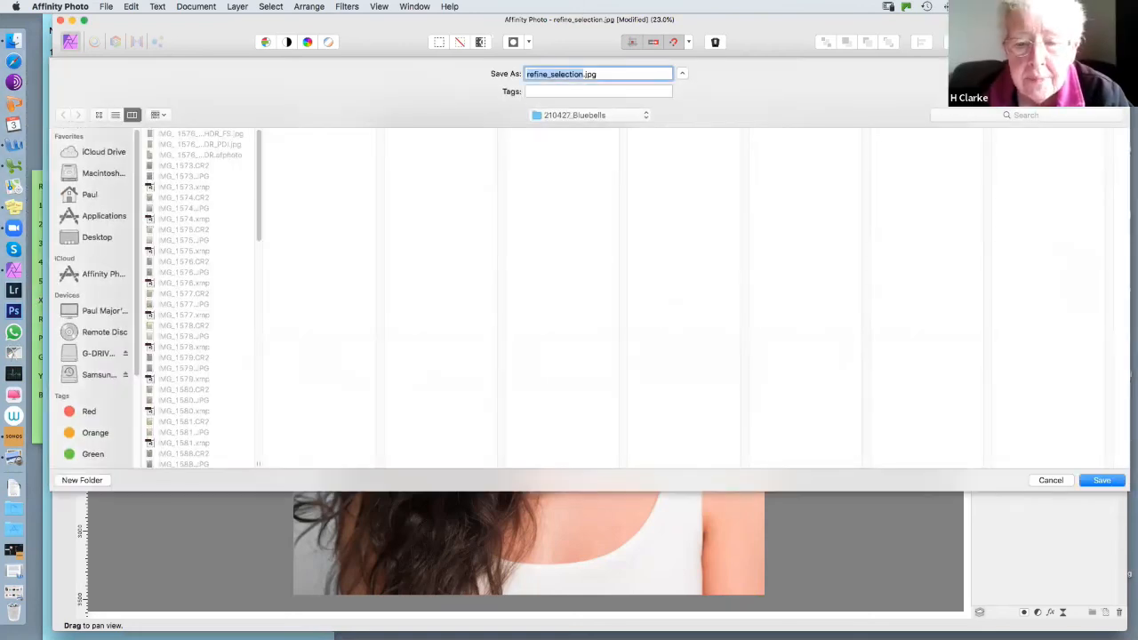
{"action": "key", "text": "Escape"}
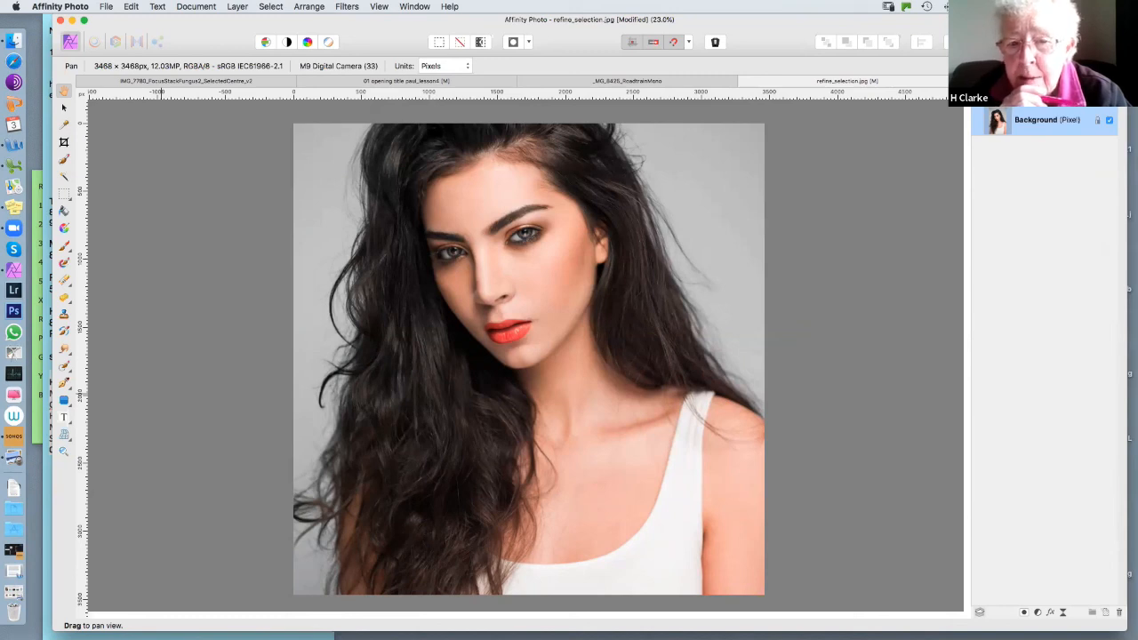
Switch to the Zoom app
{"action": "left_click", "coordinate": [105, 7]}
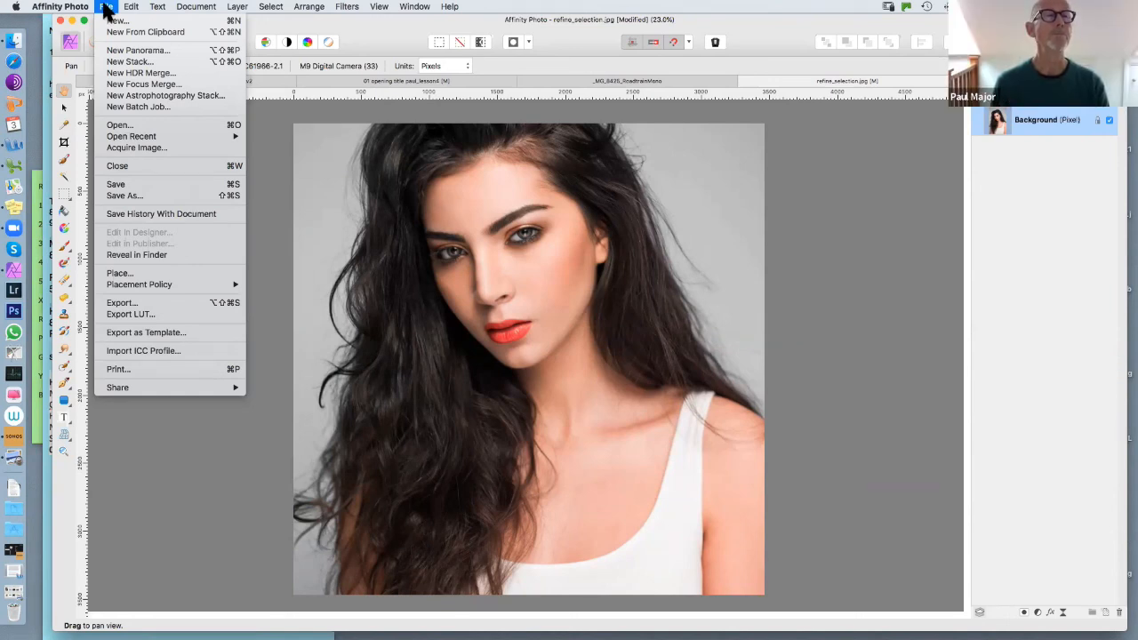
{"action": "left_click", "coordinate": [107, 8]}
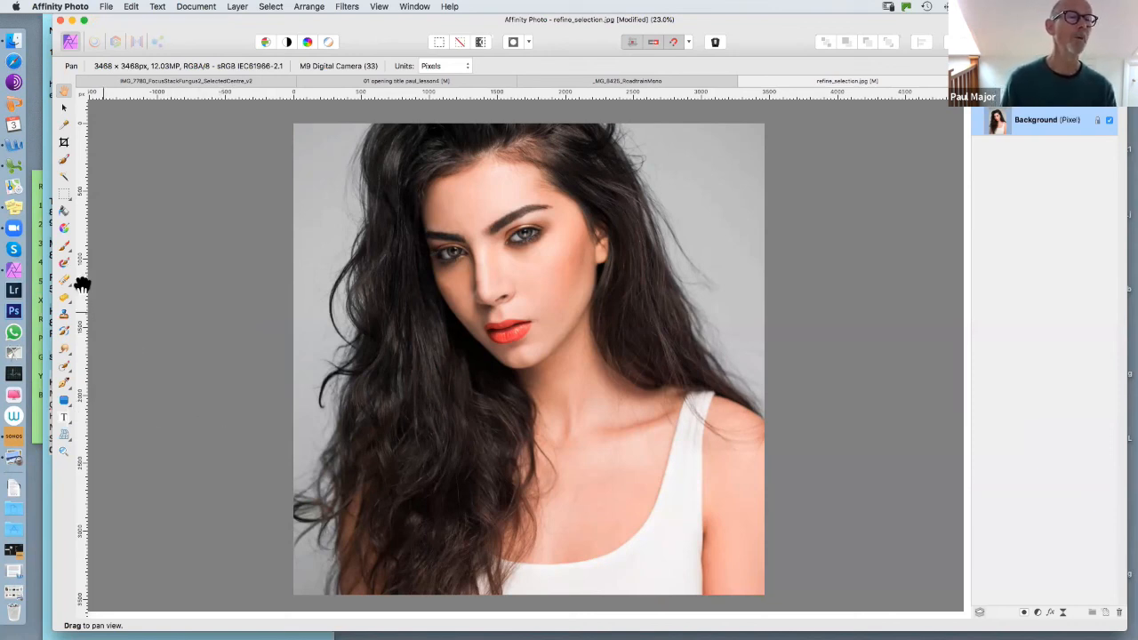
{"action": "left_click", "coordinate": [13, 229]}
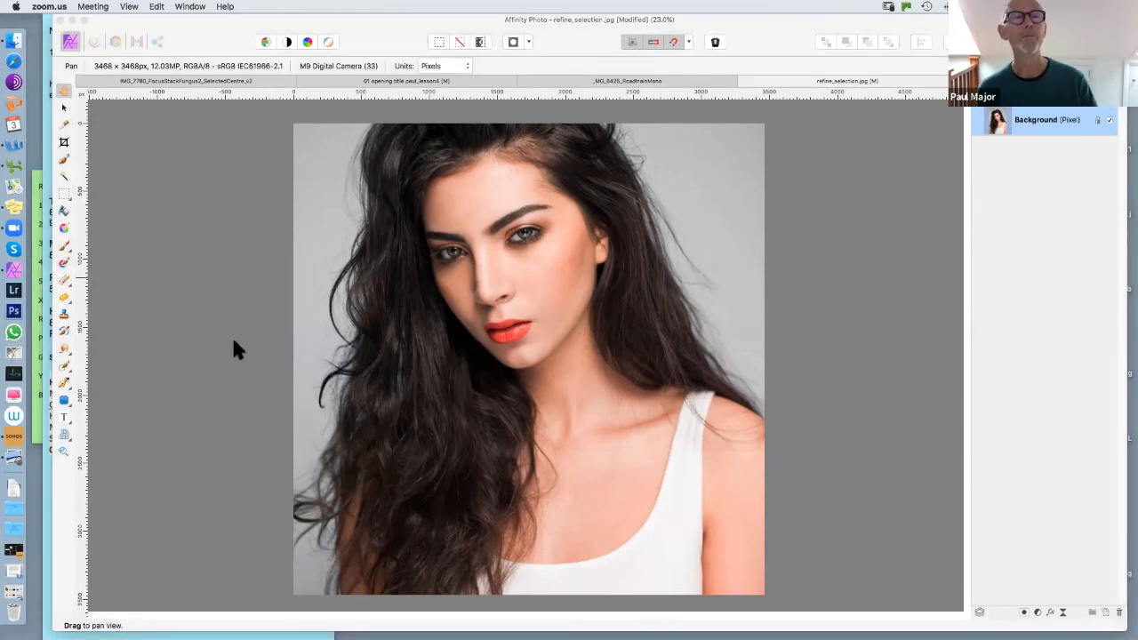